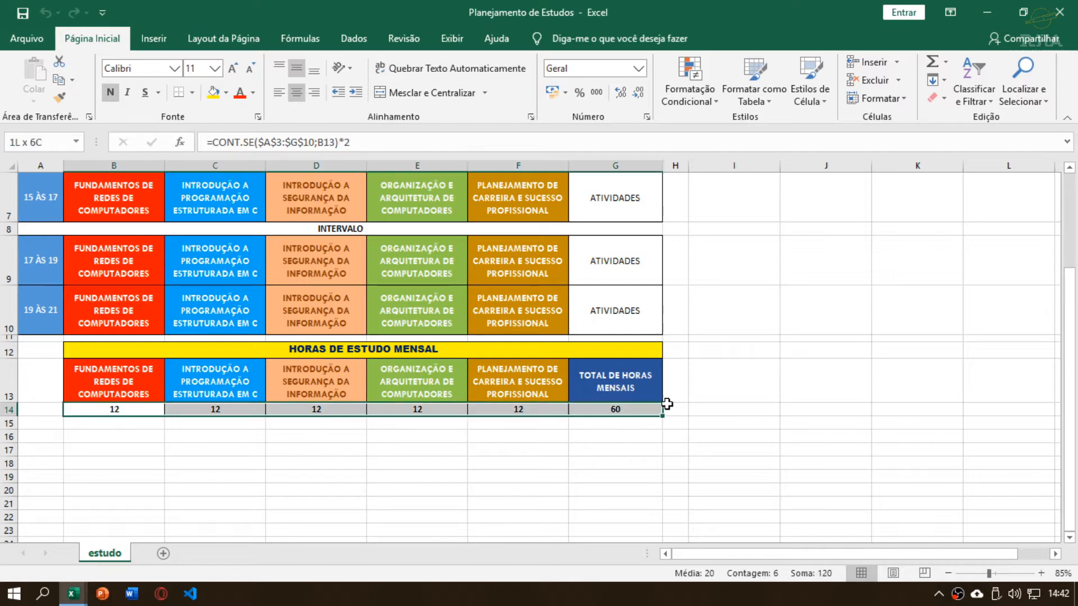
Examine the finished study plan and the weekly class schedule workbooks as references for a new timetable
scroll(486, 379, "up", 2)
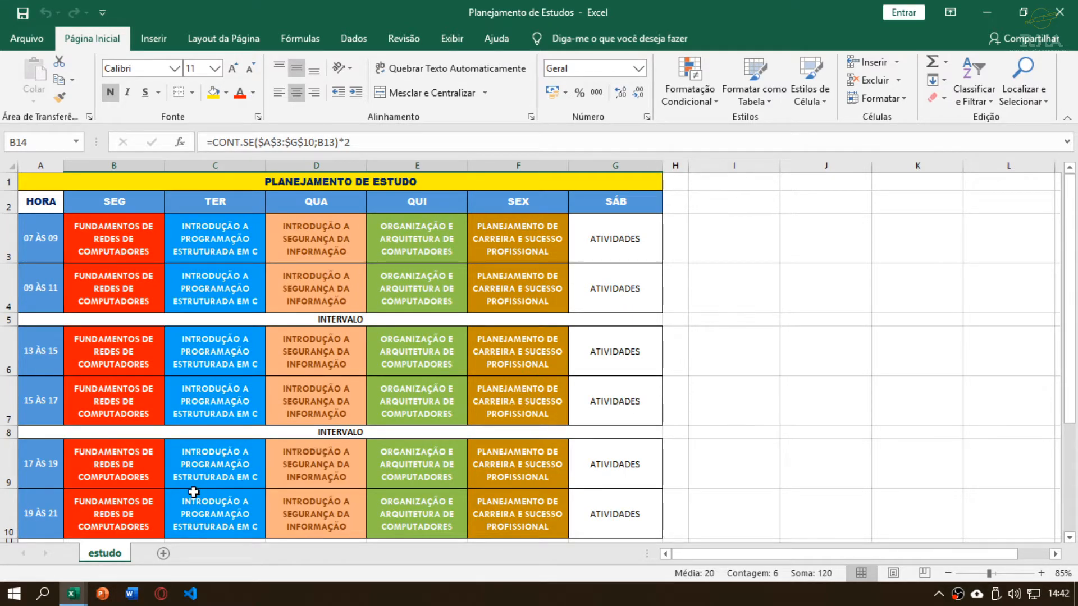
mouse_move(83, 602)
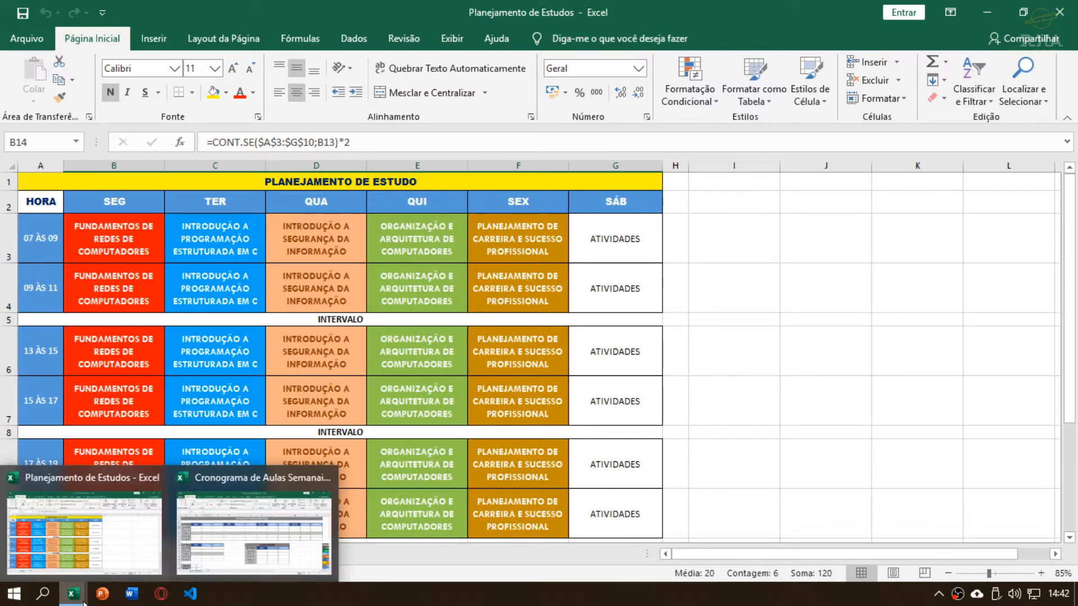
left_click(250, 547)
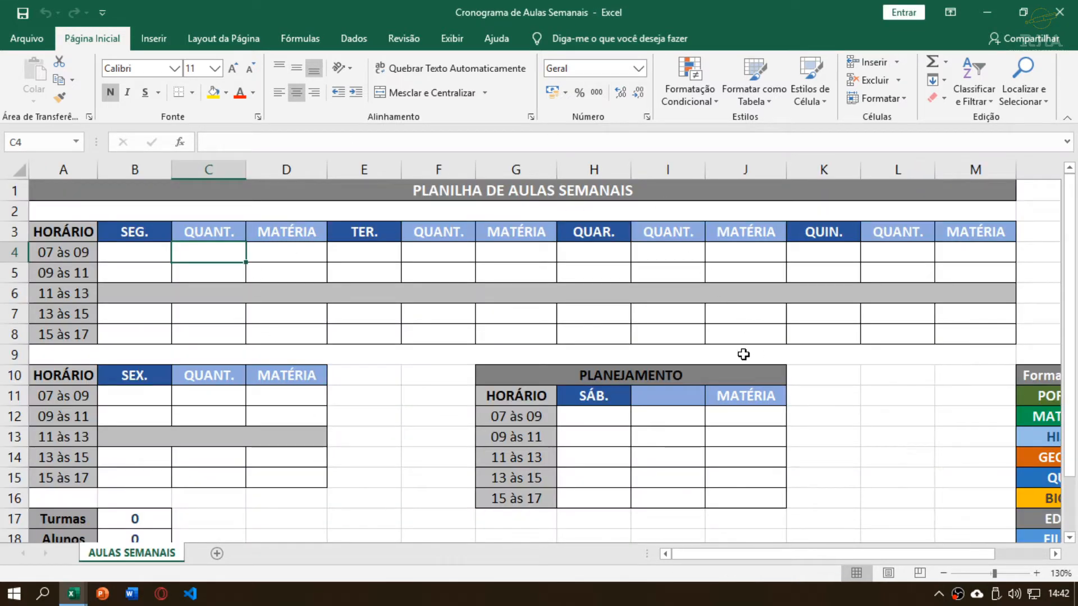
scroll(753, 351, "down", 1)
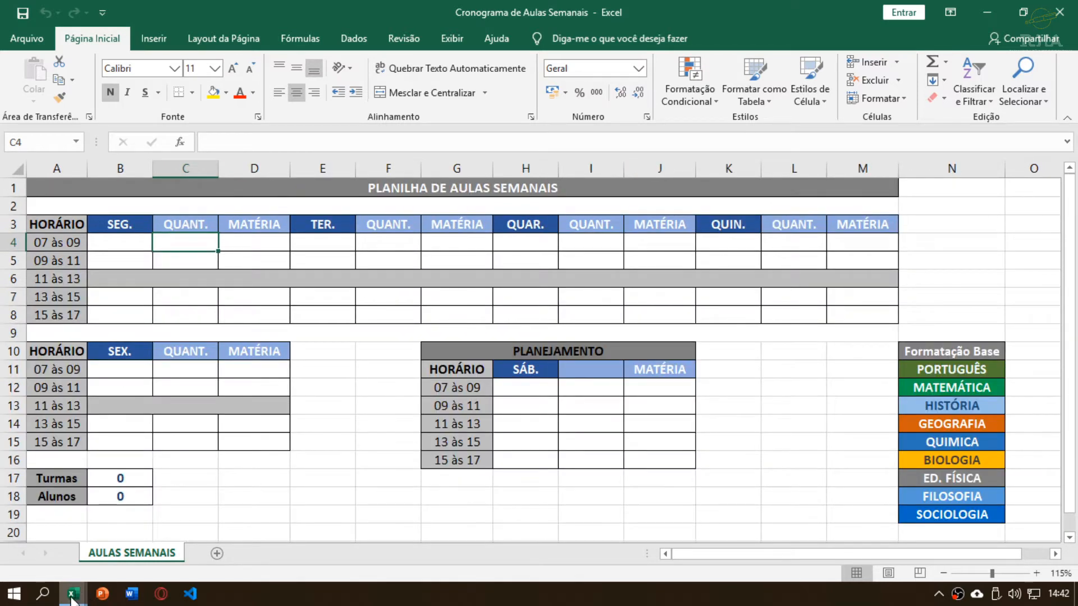
mouse_move(73, 593)
left_click(84, 536)
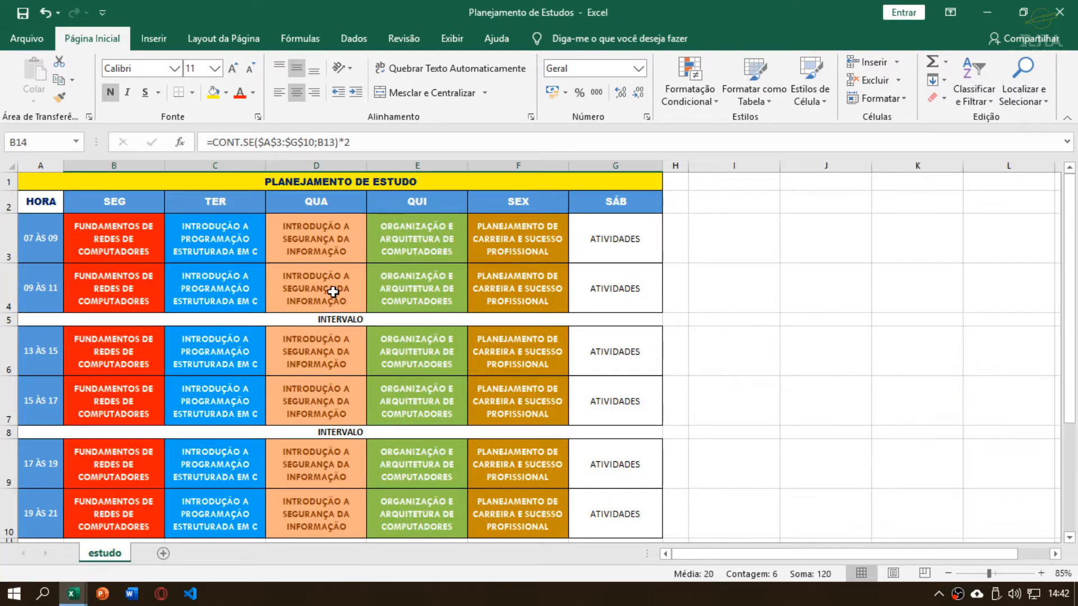
left_click(416, 239)
left_click(548, 197)
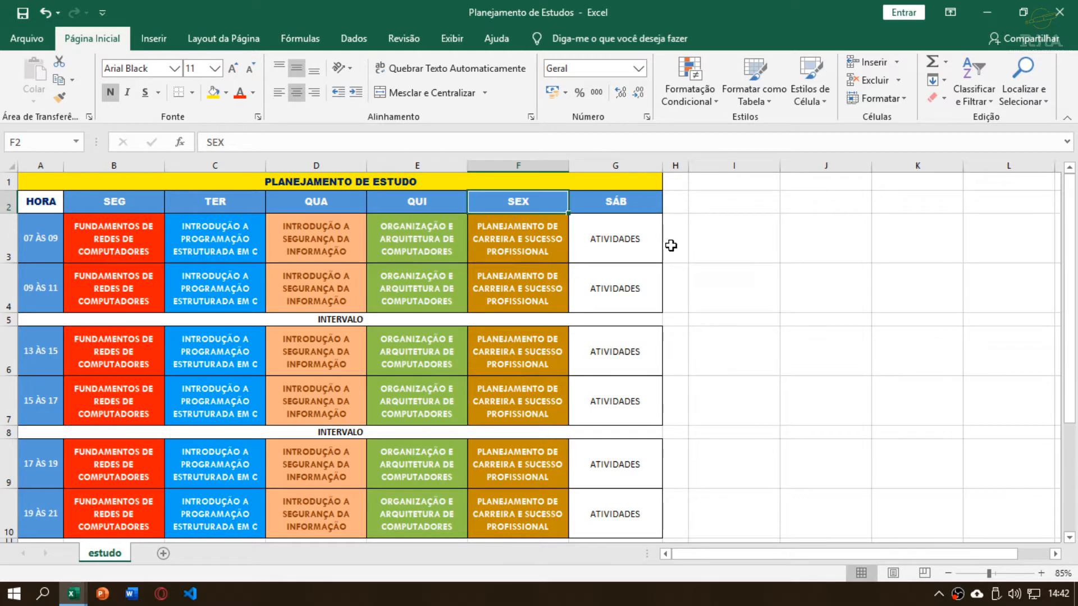
key("ctrl+Tab")
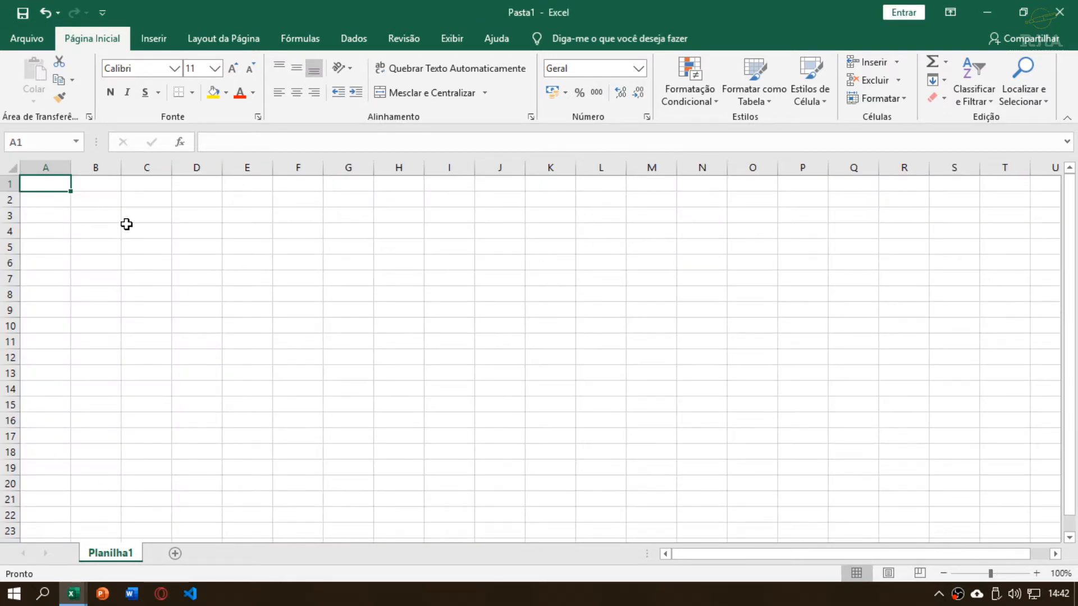
key("ctrl+Tab")
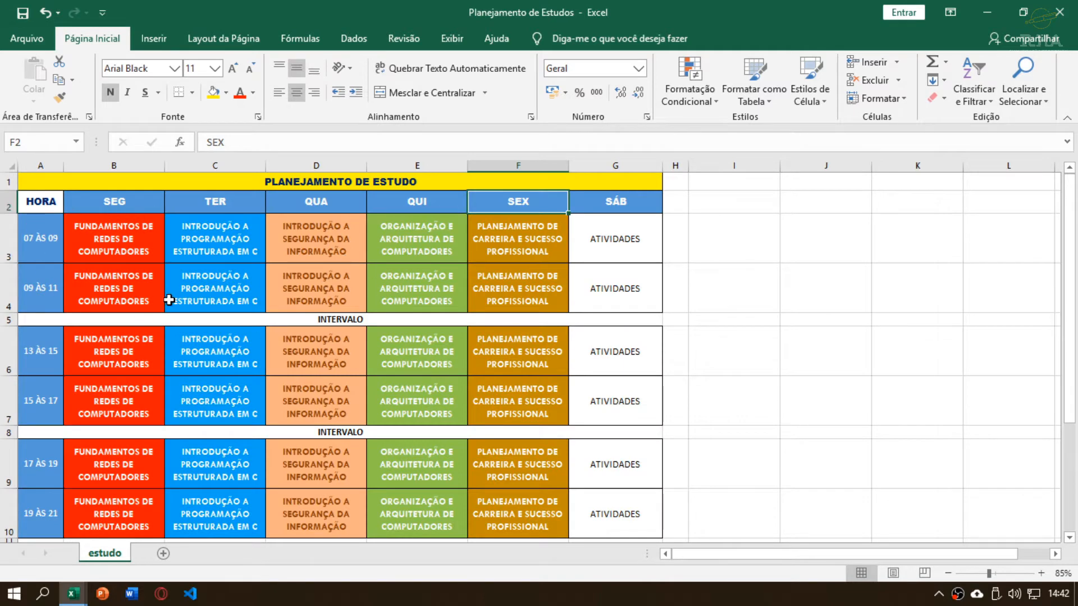
Enter the title "PLANILHA DE ESTUDOS" in cell A1 of the blank workbook Pasta1
key("alt+Tab")
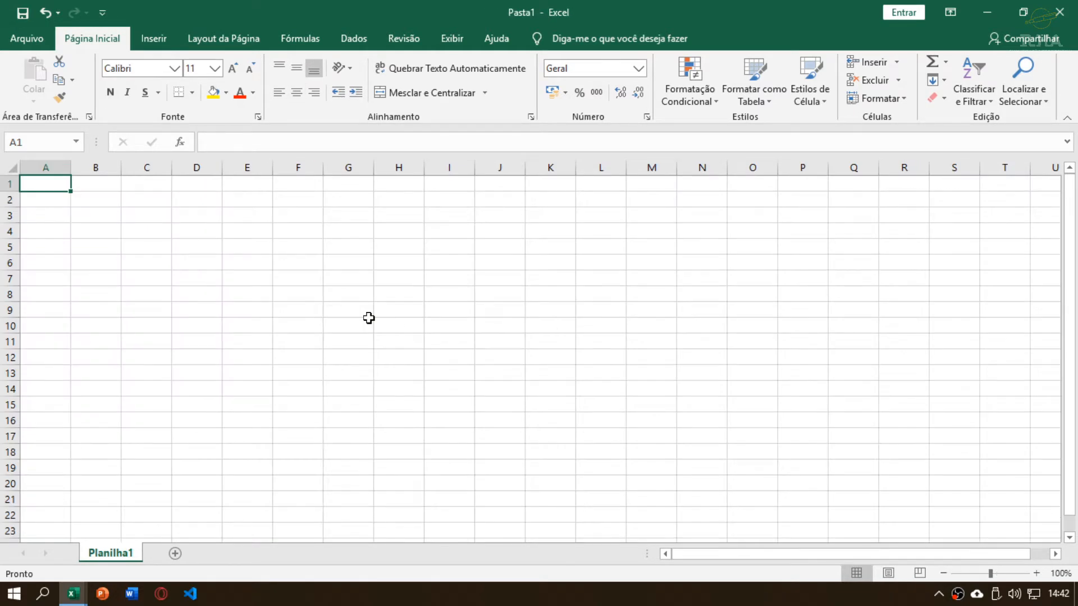
type("PLANILHA DE")
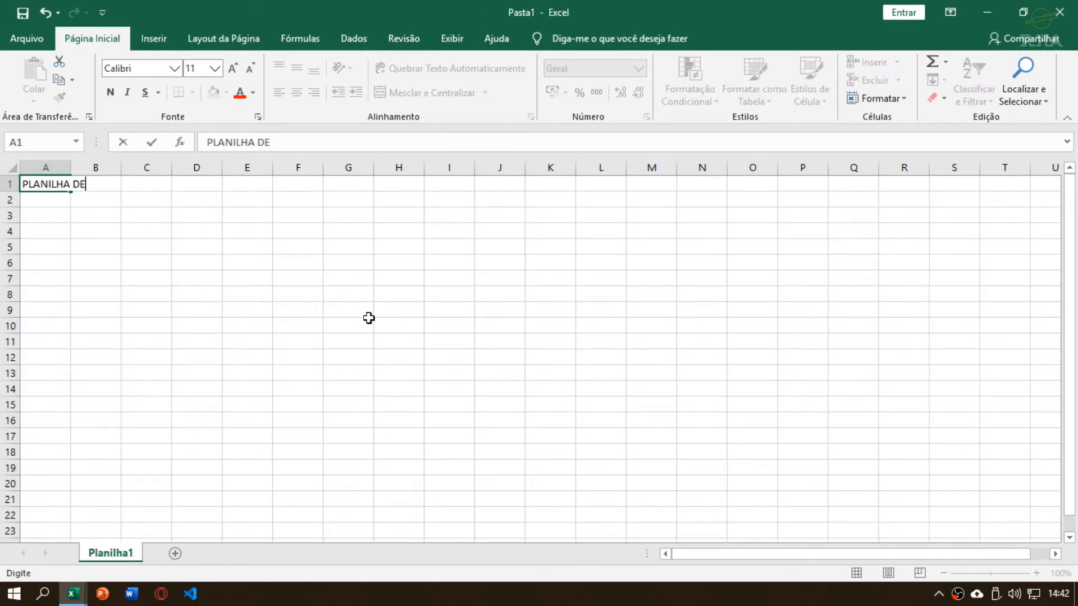
key("alt+Tab")
key("alt+Tab")
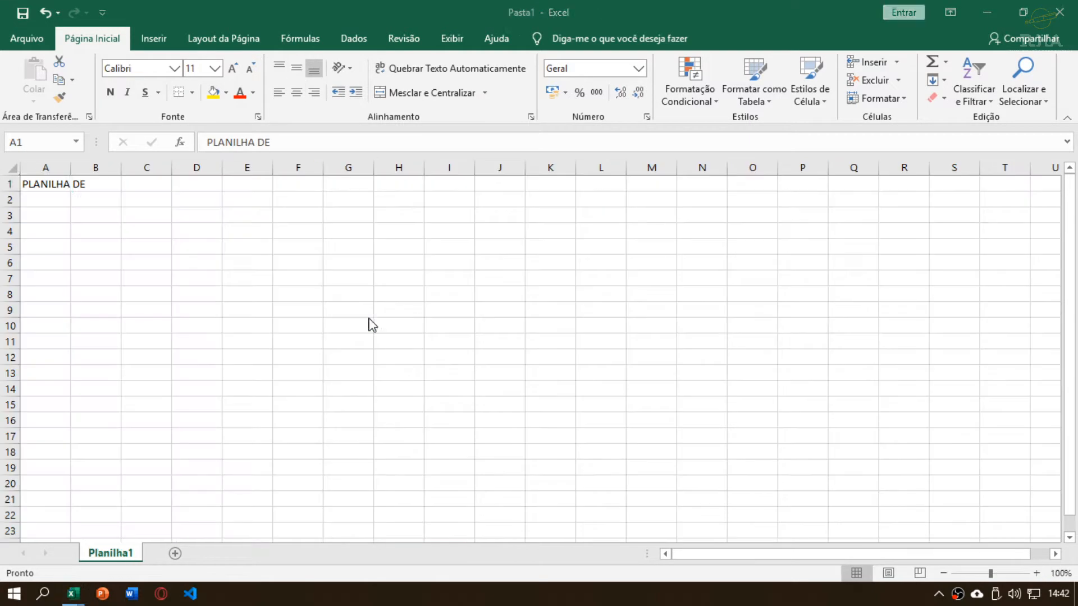
key("F2")
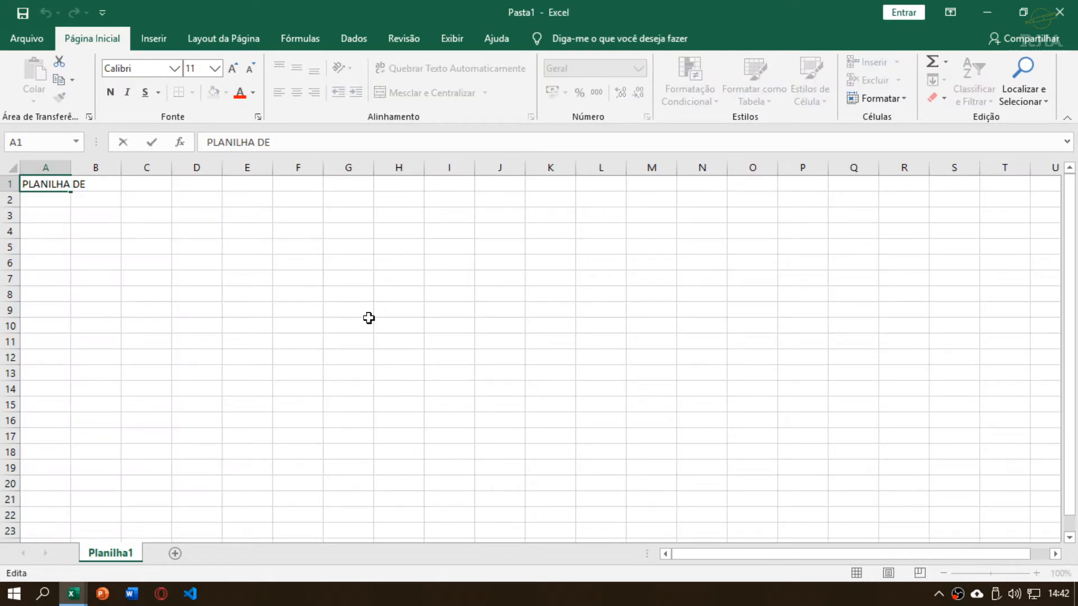
type("ESTUIDOS")
key("Return")
key("alt+Tab")
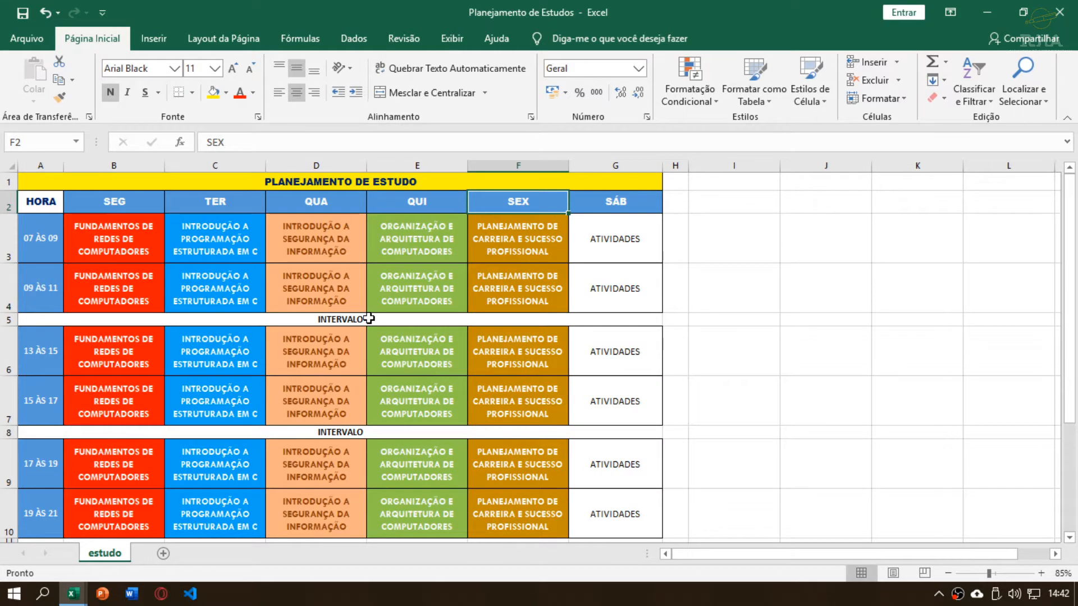
key("alt+Tab")
key("Up")
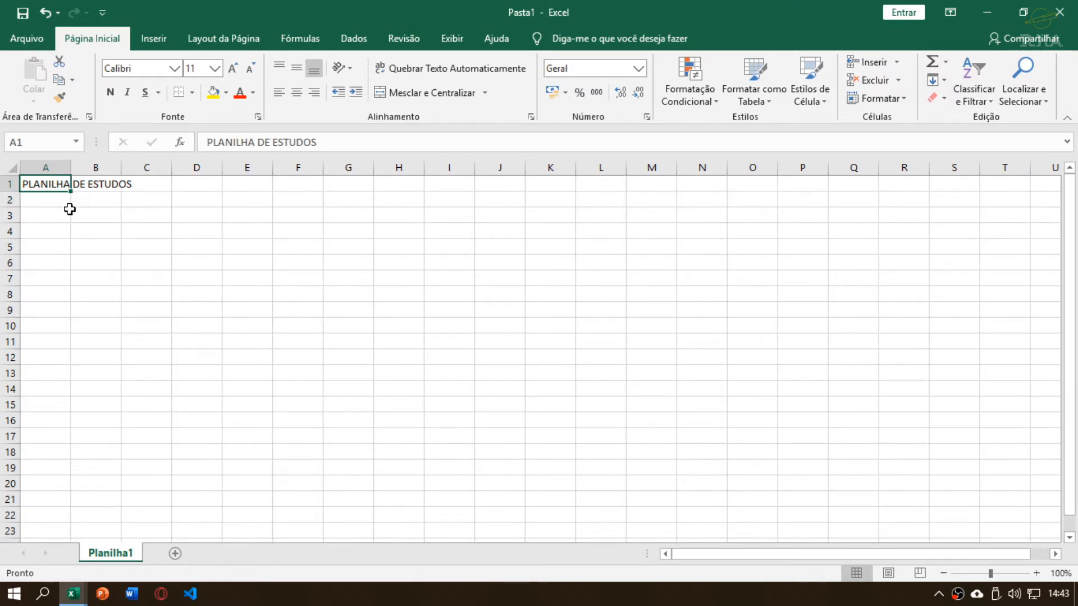
key("Down")
left_click_drag(137, 203, 65, 229)
left_click(182, 248)
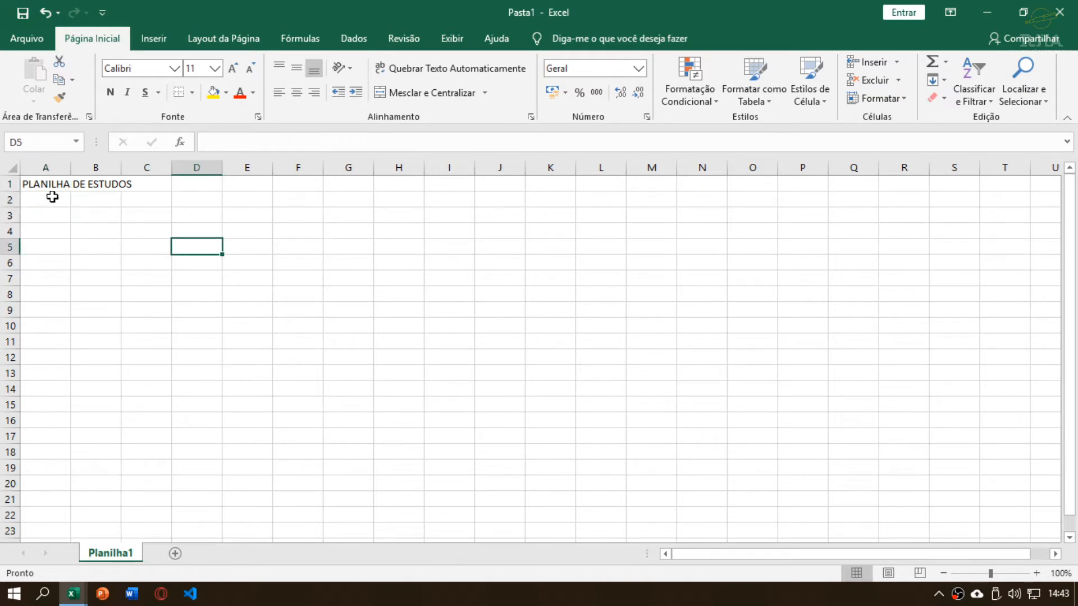
Change the title in cell A1 to "PLANILHA DE ESTUDO"
left_click(50, 185)
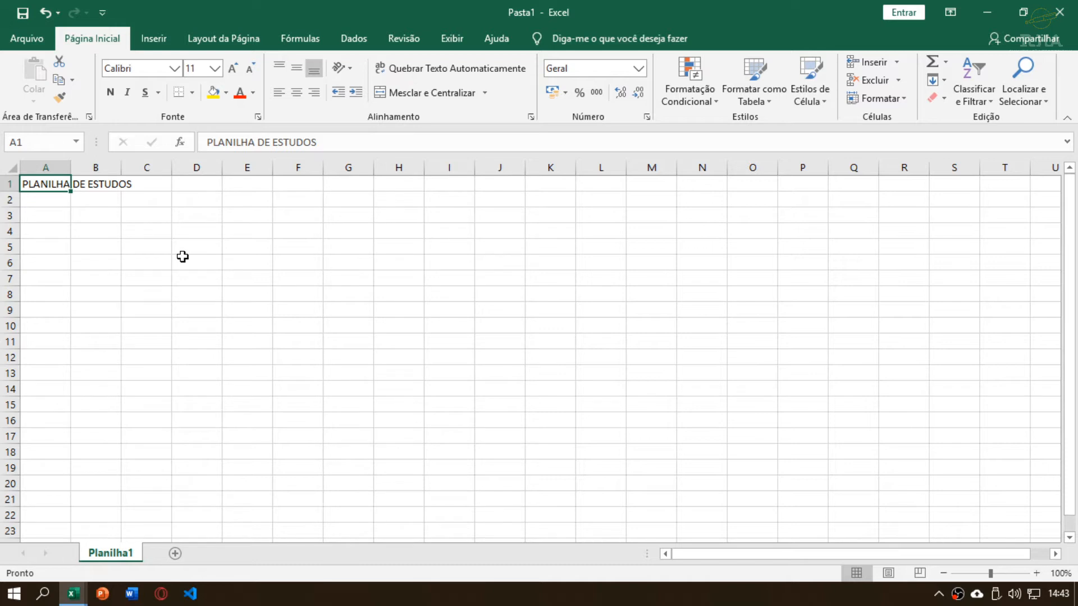
double_click(50, 183)
left_click(47, 221)
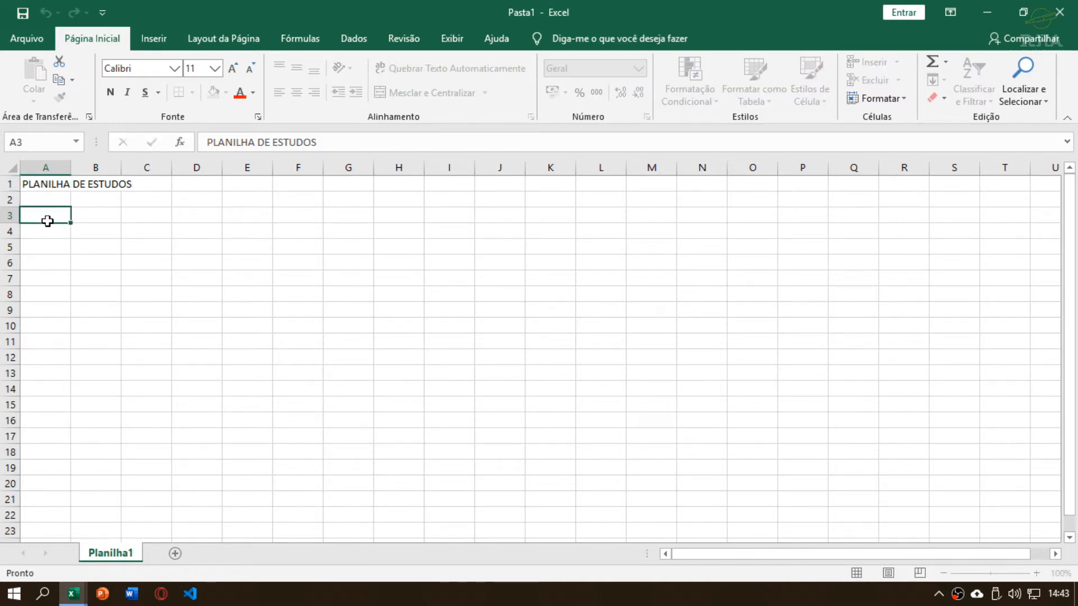
left_click(50, 182)
left_click(360, 138)
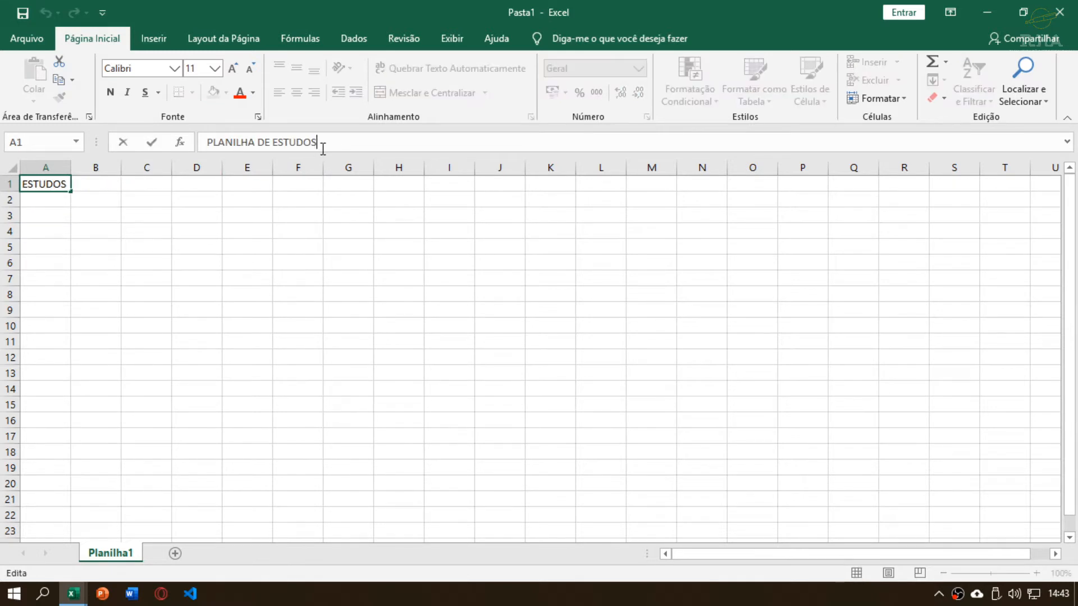
left_click(130, 219)
left_click(49, 187)
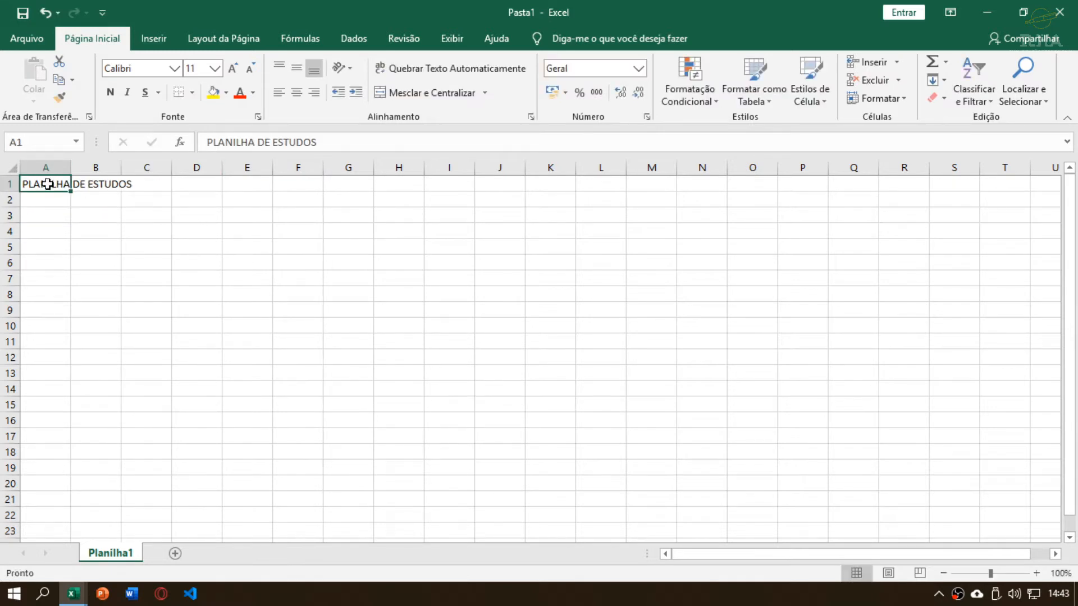
key("F2")
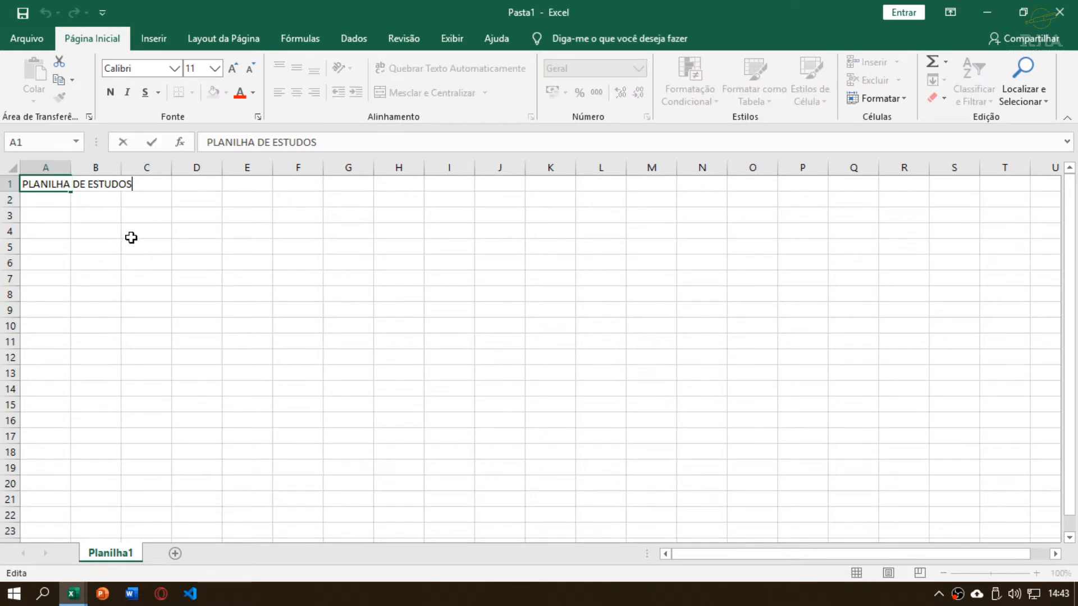
key("BackSpace")
key("Return")
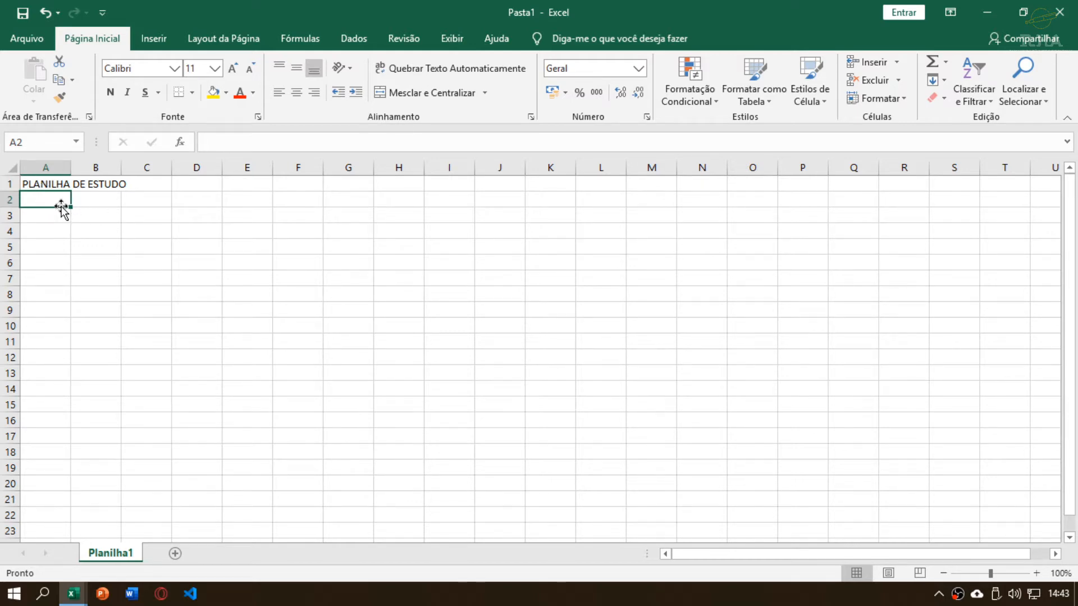
Enter the column header "HORA" in cell A2 below the title
type("HORA")
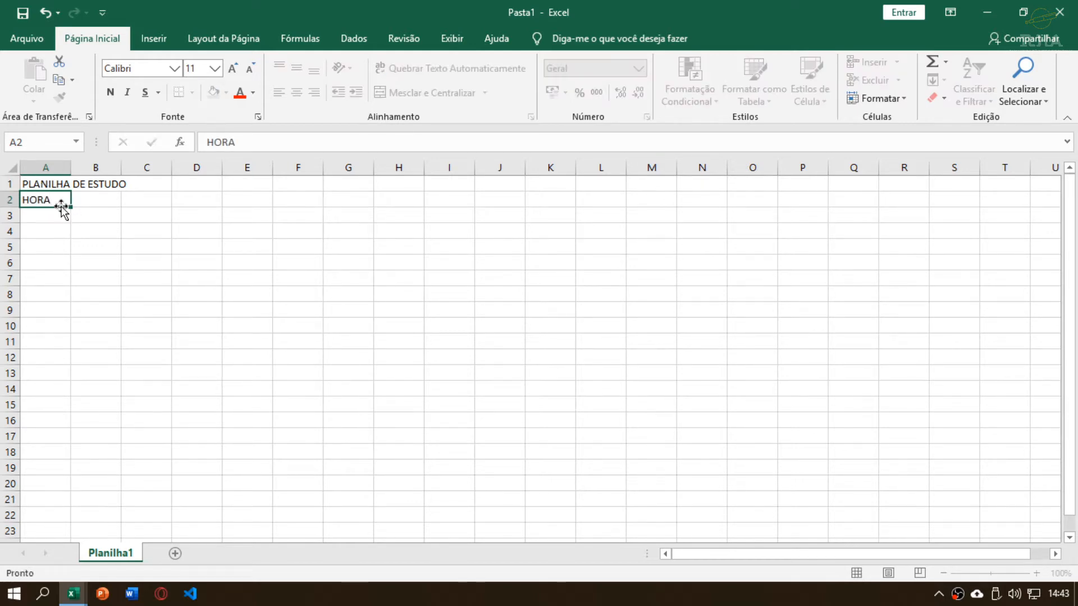
key("Return")
left_click_drag(53, 213, 37, 388)
left_click(53, 228)
left_click(64, 205)
left_click(107, 198)
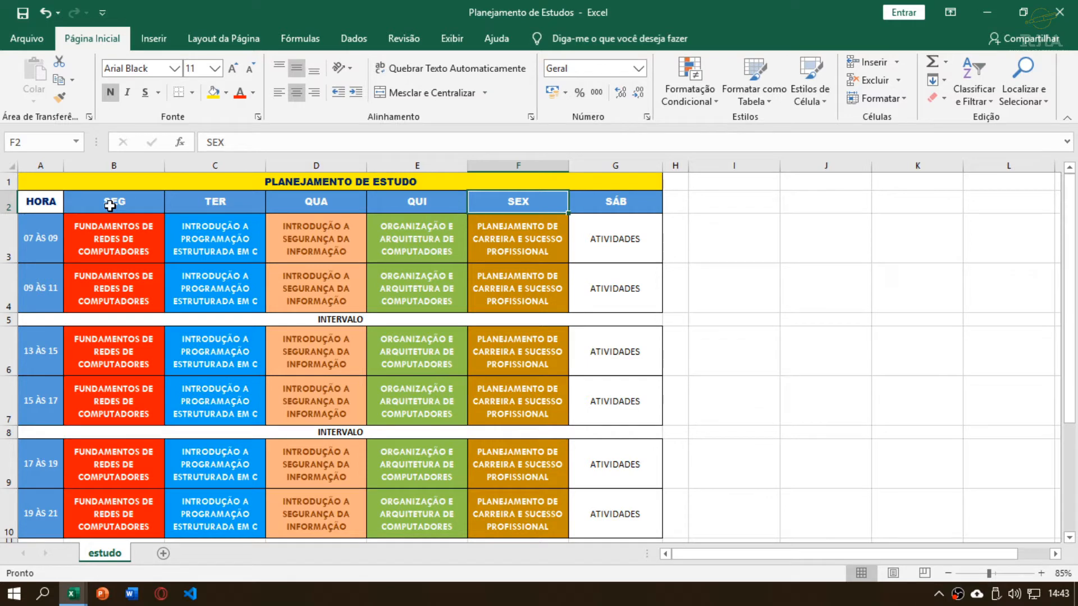
View the print preview of the Planejamento de Estudos workbook, close it and return to the new workbook
key("ctrl+p")
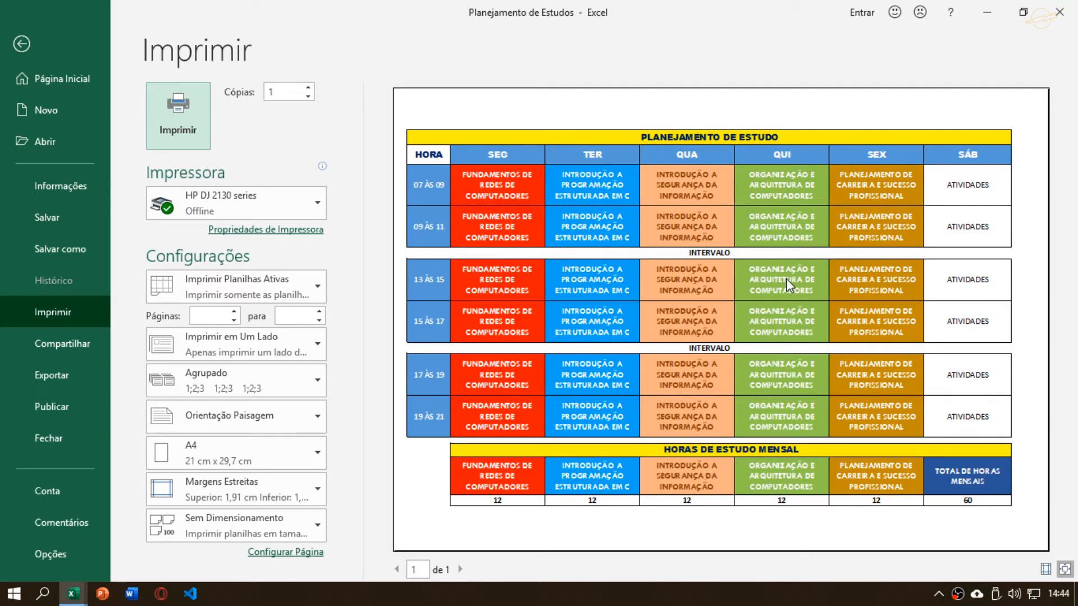
key("Escape")
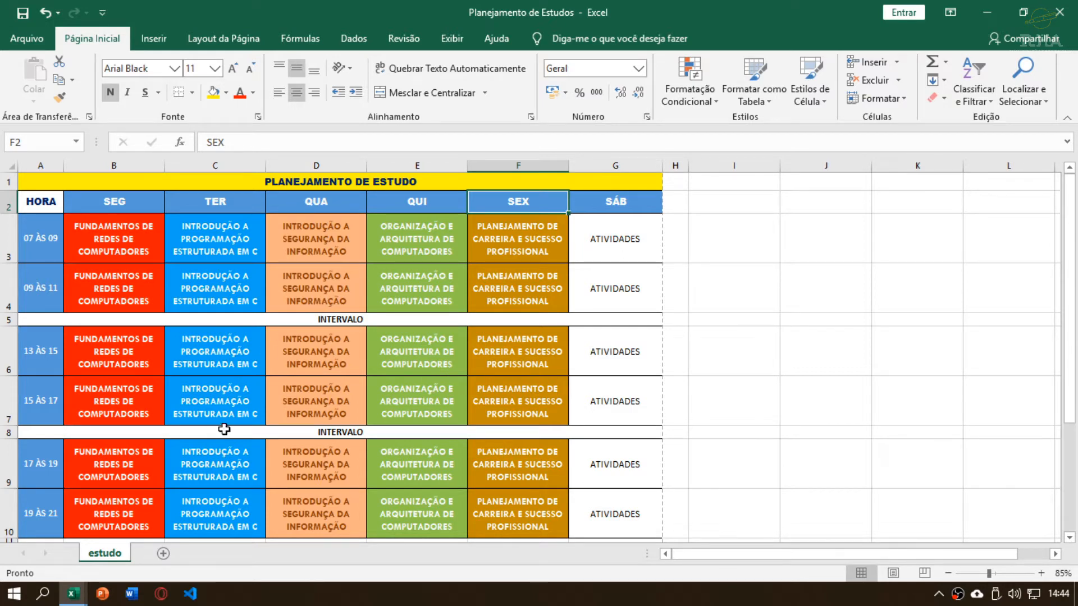
key("alt+Tab")
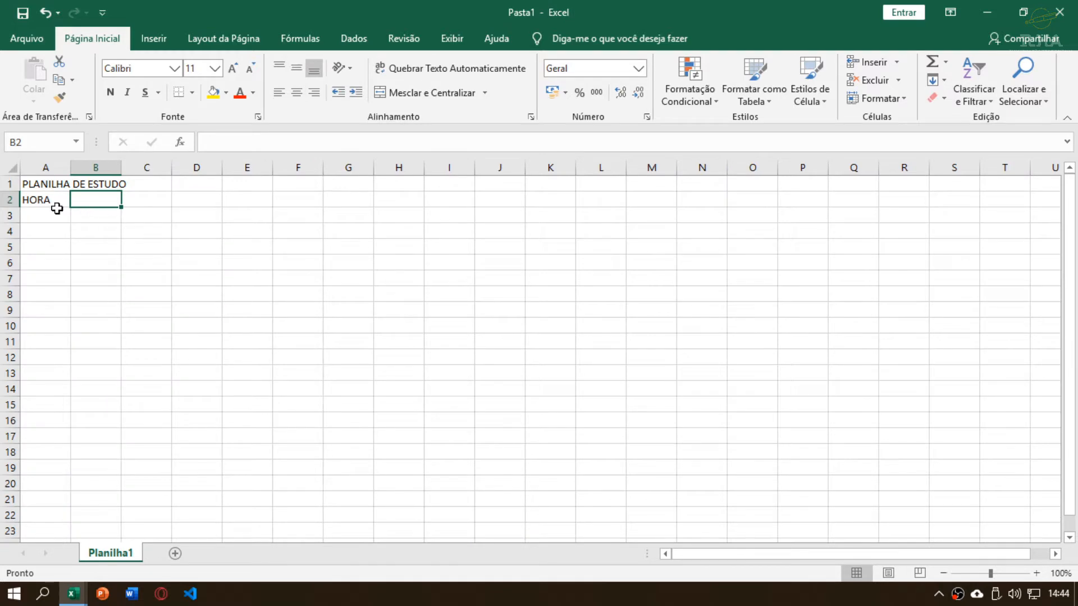
Enter "SEG" in cell B2 and autofill the weekday headers across row 2 through "SÁB" in G2
left_click(55, 203)
left_click(86, 200)
key("alt+Tab")
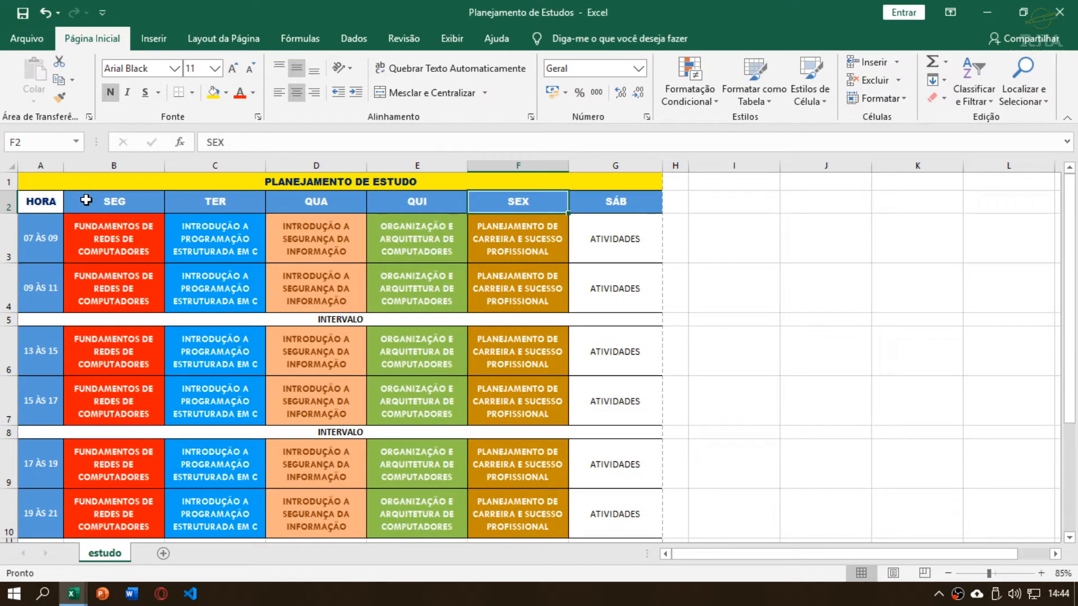
key("alt+Tab")
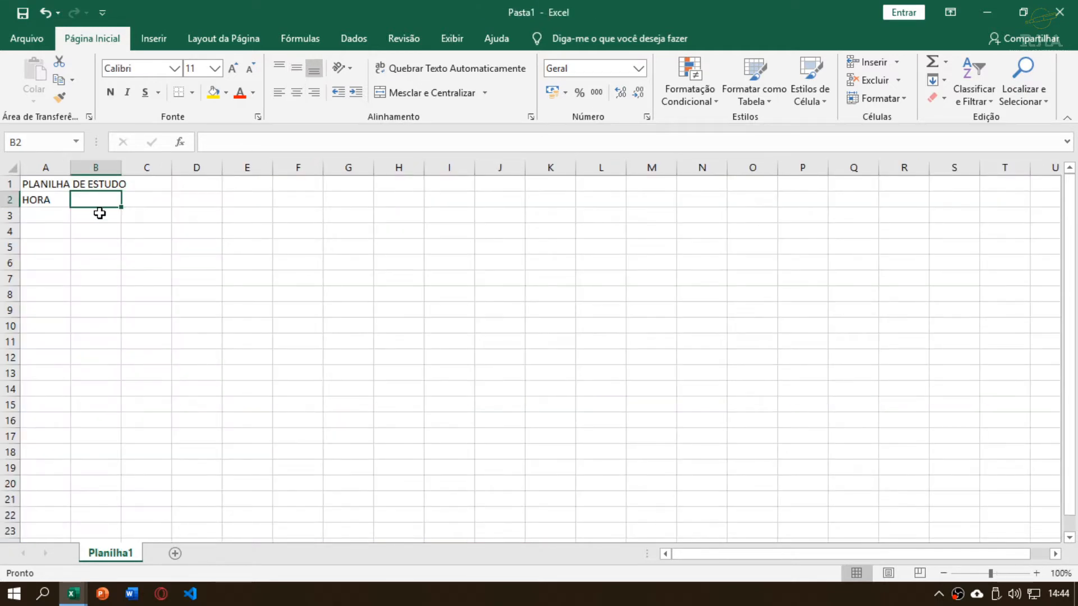
type("SEG")
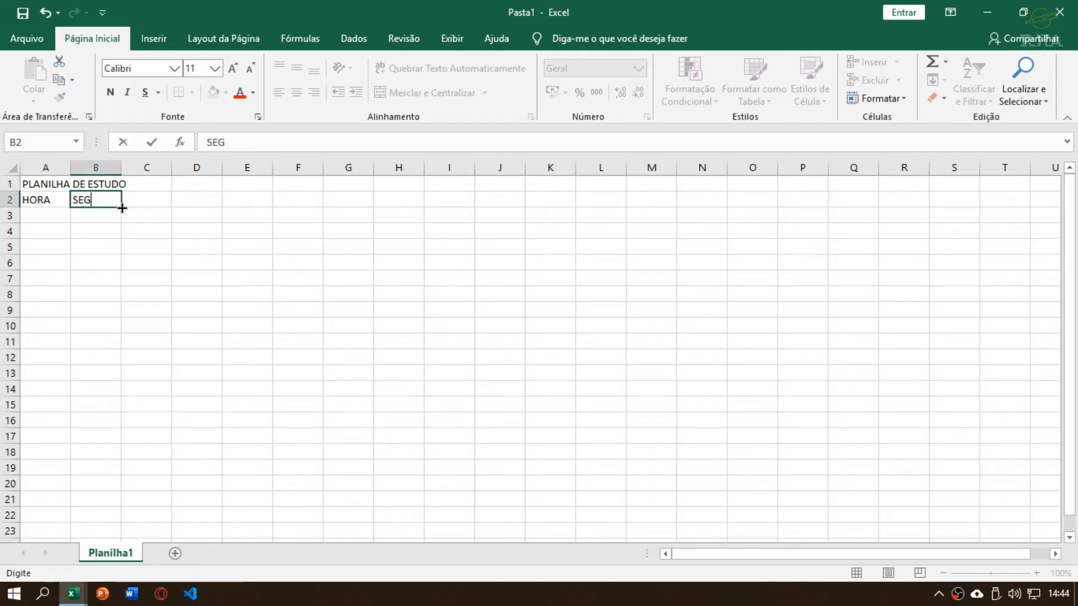
left_click_drag(121, 208, 355, 202)
left_click(84, 200)
left_click(131, 182)
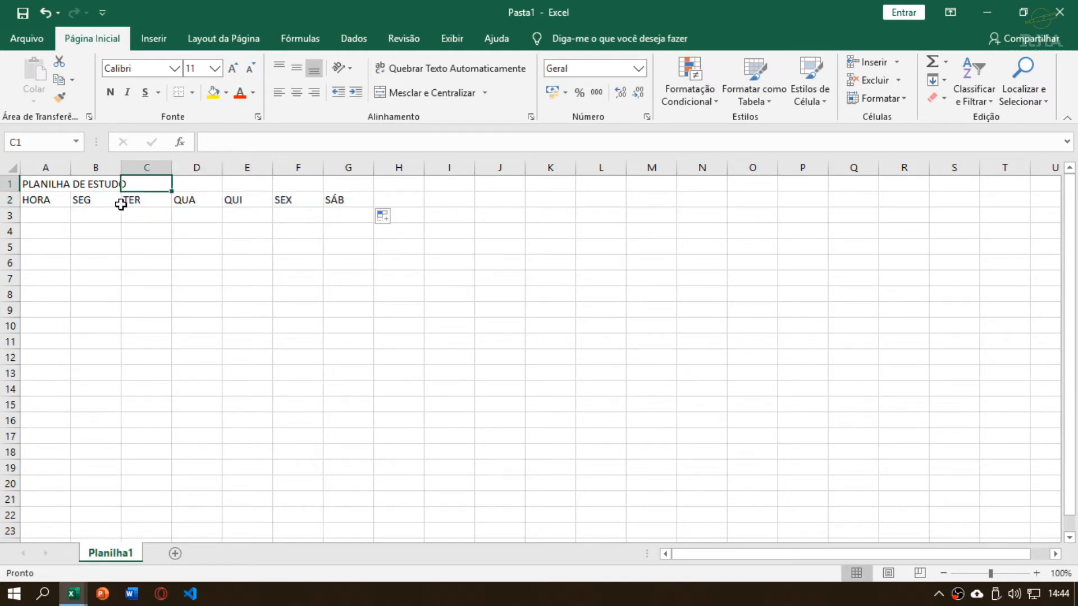
Switch to the Planejamento de Estudos workbook and examine its first time slots and the subjects assigned to each weekday
left_click(58, 212)
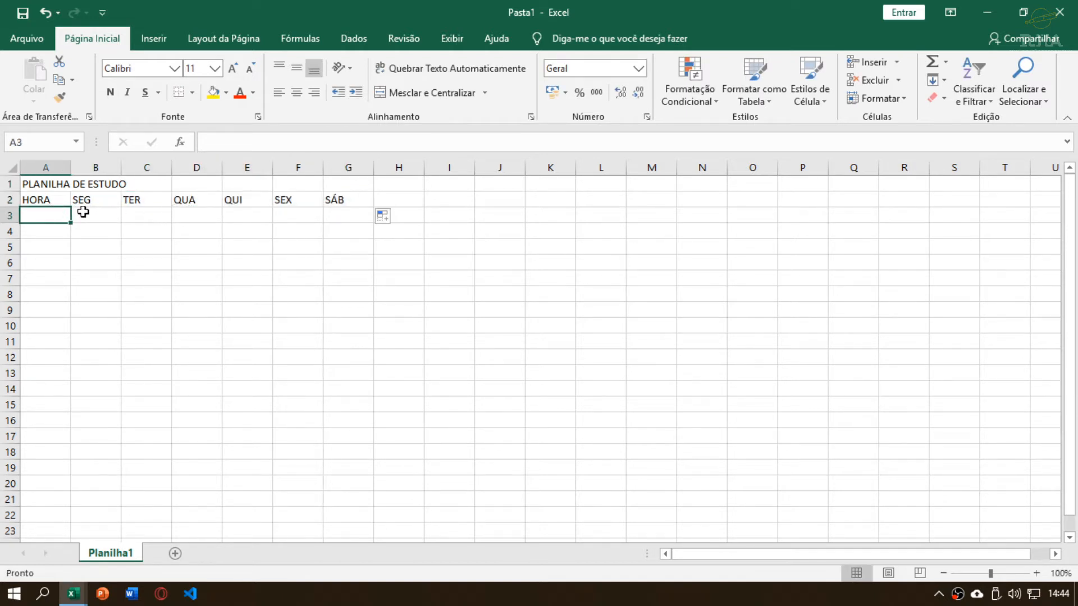
left_click_drag(44, 219, 44, 281)
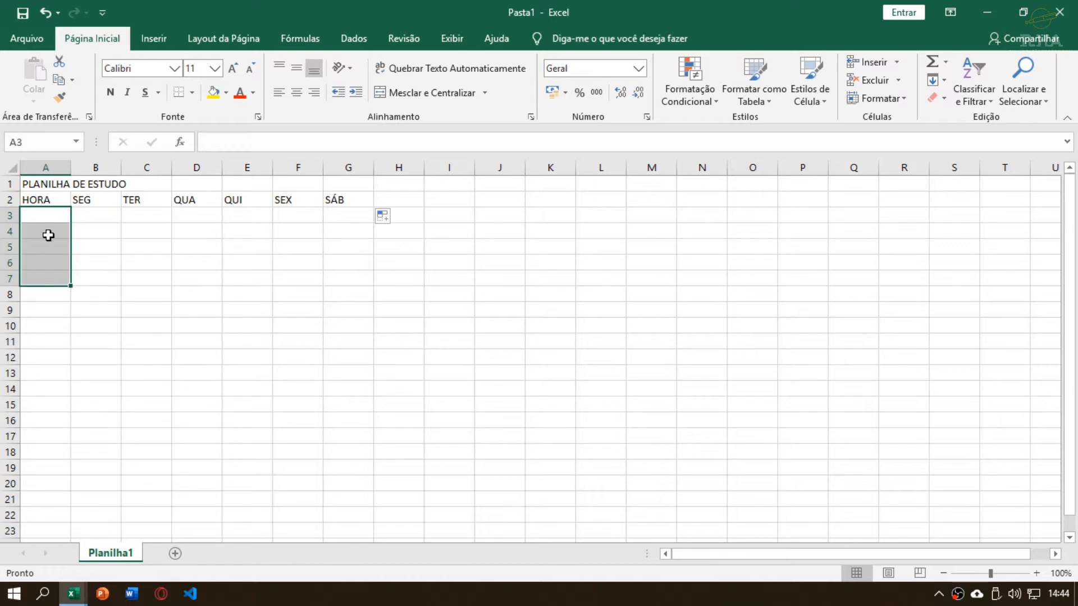
left_click(50, 215)
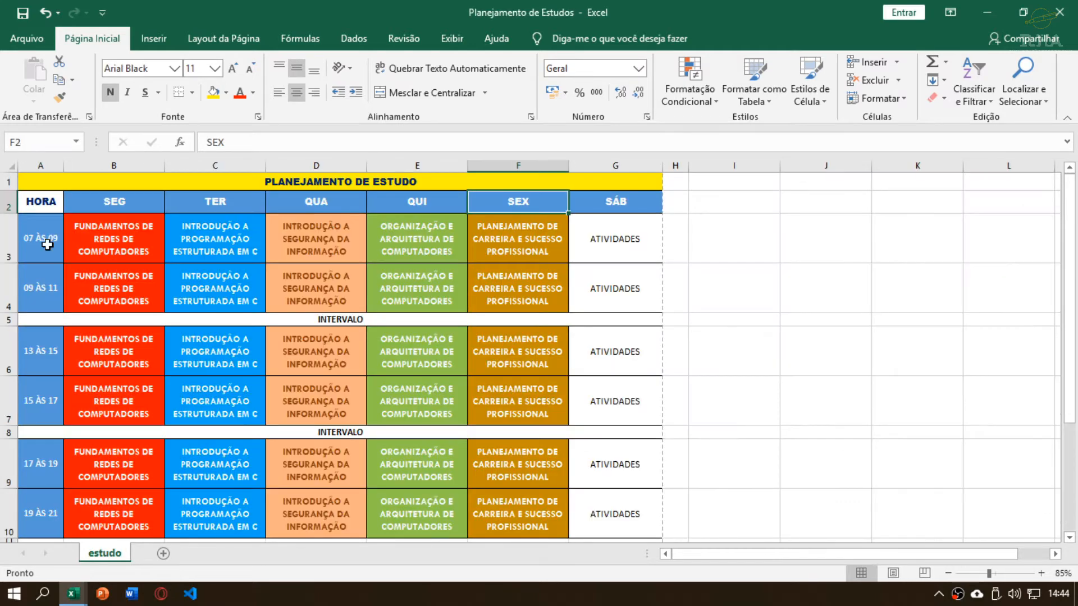
left_click(47, 245)
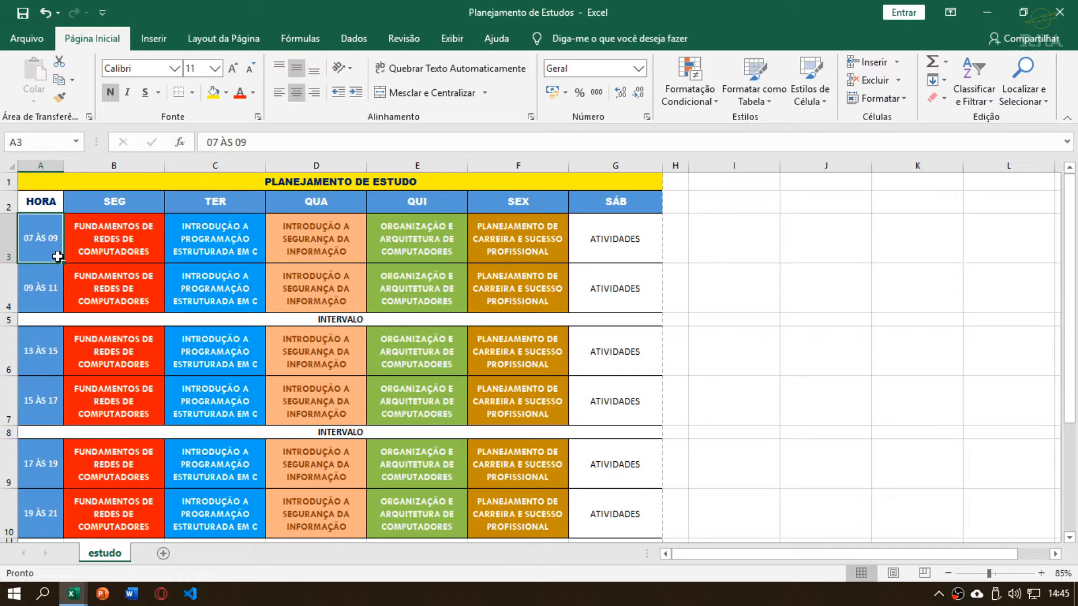
left_click(207, 235)
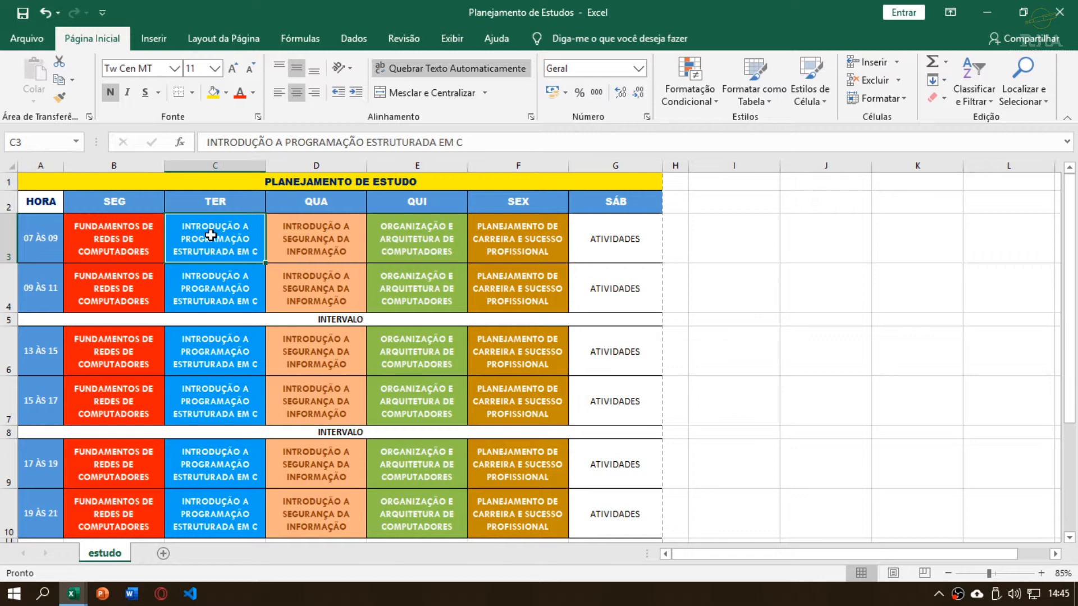
left_click(106, 287)
left_click(359, 277)
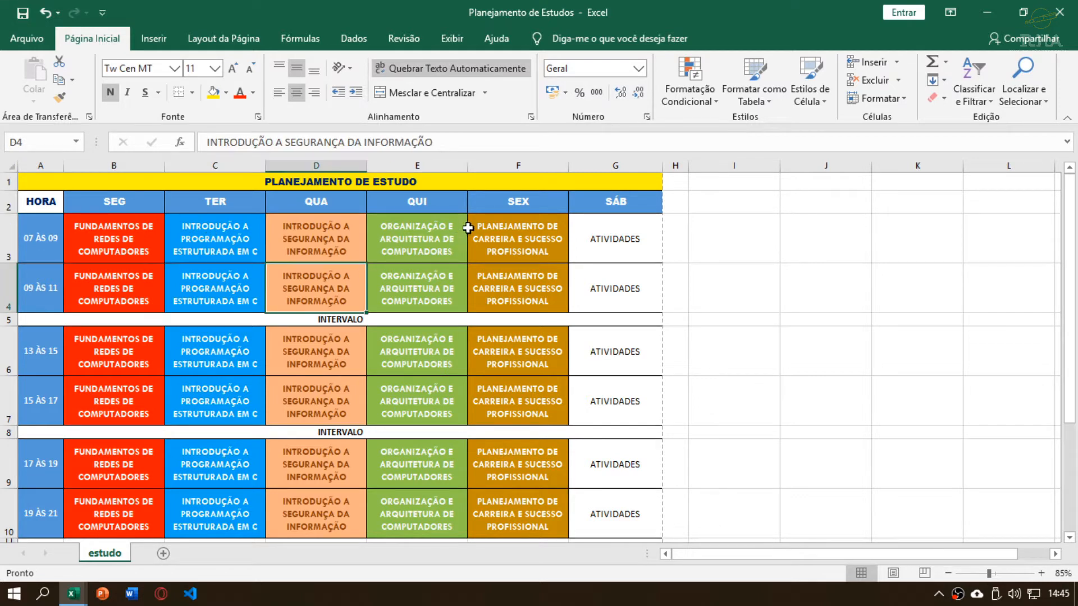
left_click(538, 225)
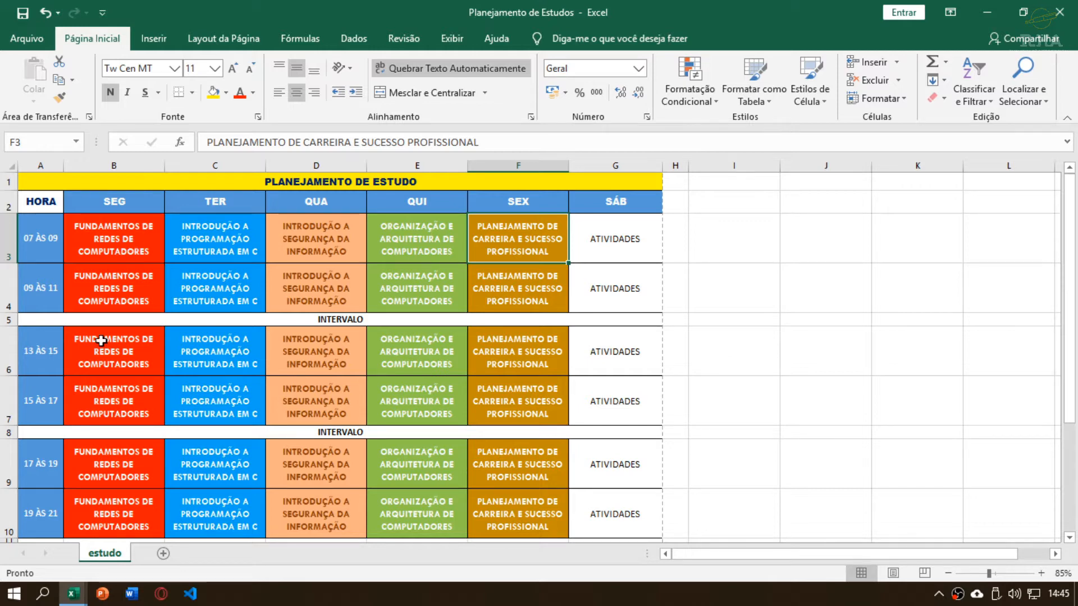
Examine how the time-slot rows, INTERVALO row and subject cells are laid out in the body of the Planejamento de Estudos timetable
left_click_drag(44, 228, 642, 404)
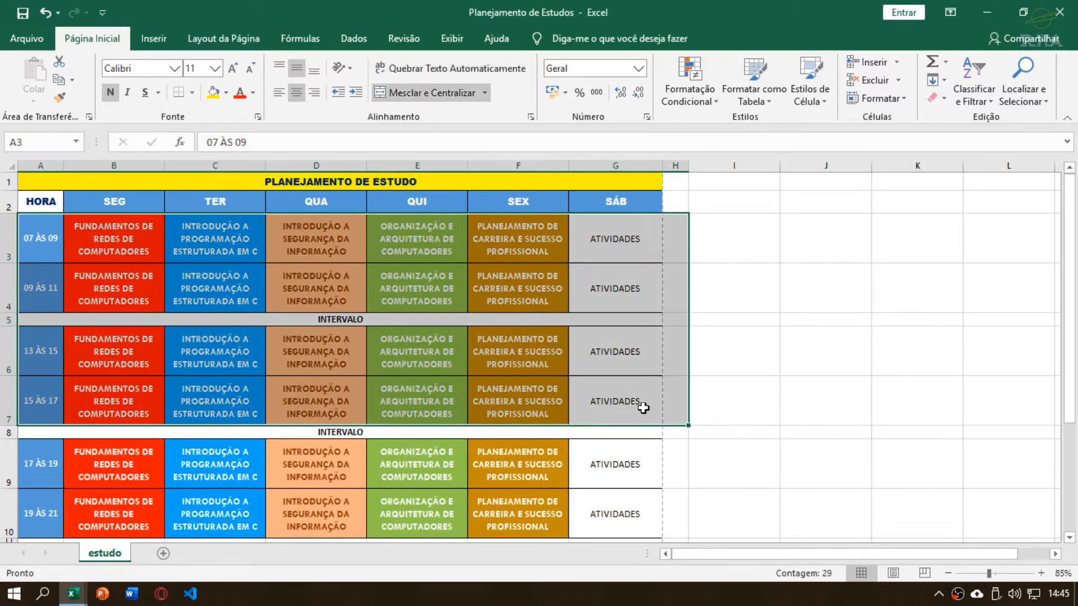
left_click(642, 404)
left_click(283, 299)
left_click_drag(42, 229, 551, 320)
left_click(452, 248)
left_click(208, 242)
left_click(101, 241)
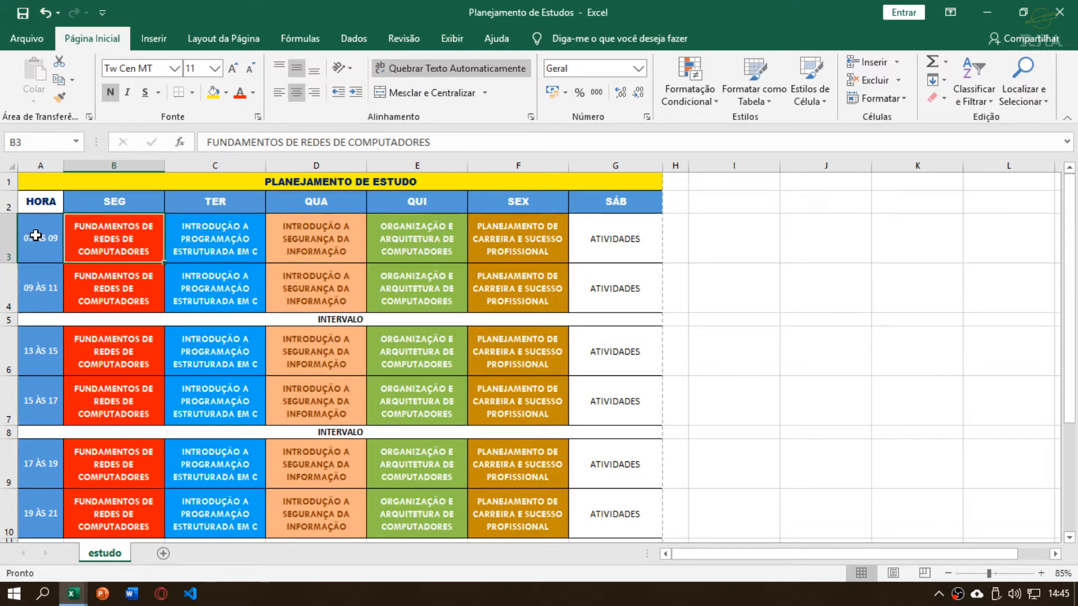
left_click_drag(35, 236, 46, 279)
left_click(94, 250)
left_click(34, 245)
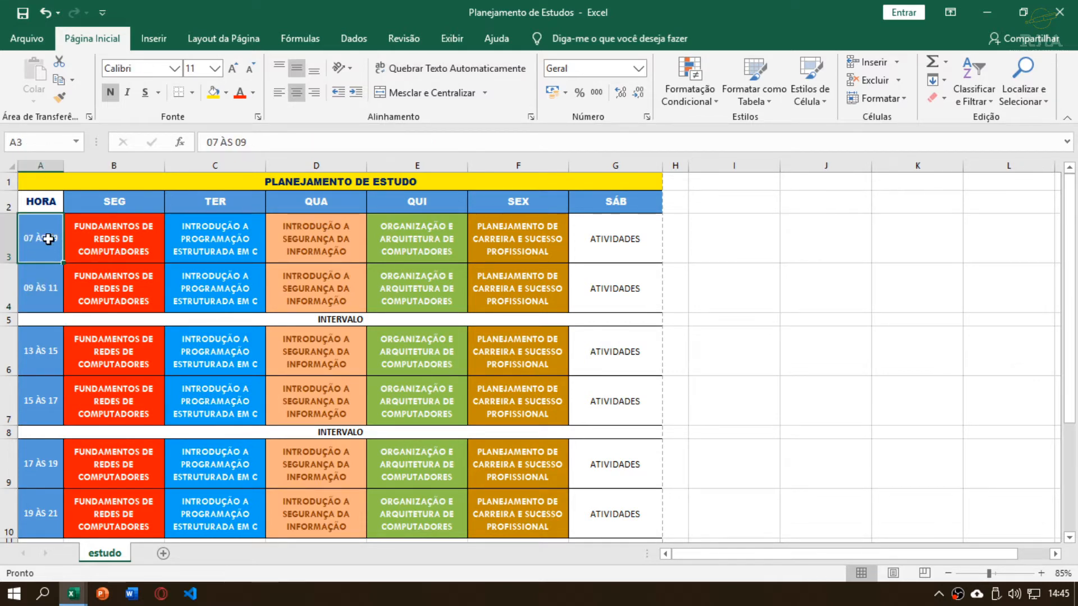
left_click_drag(49, 239, 645, 291)
left_click(215, 239)
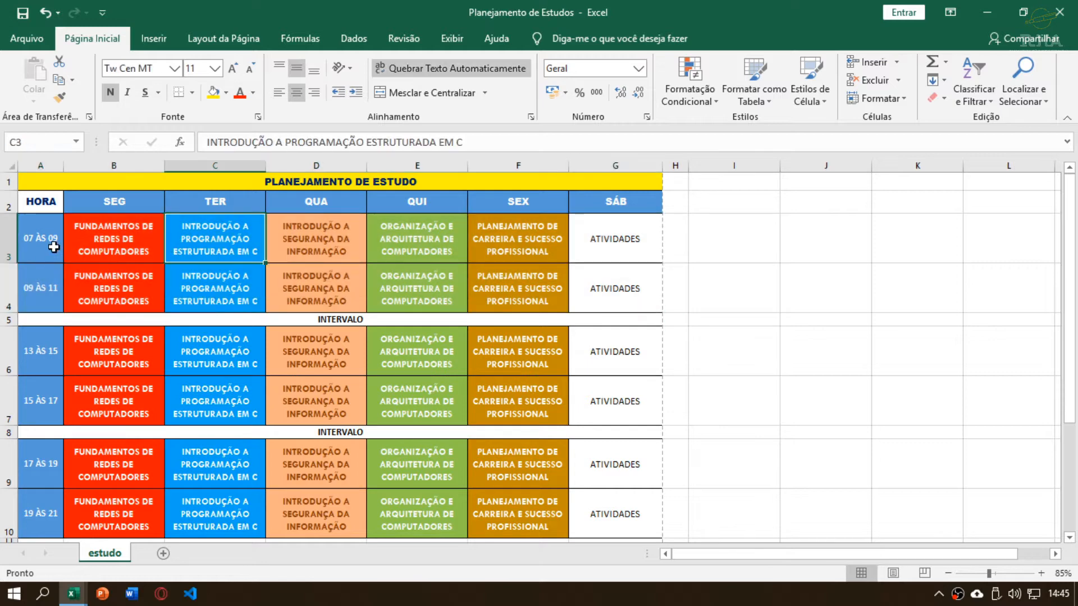
left_click(53, 247)
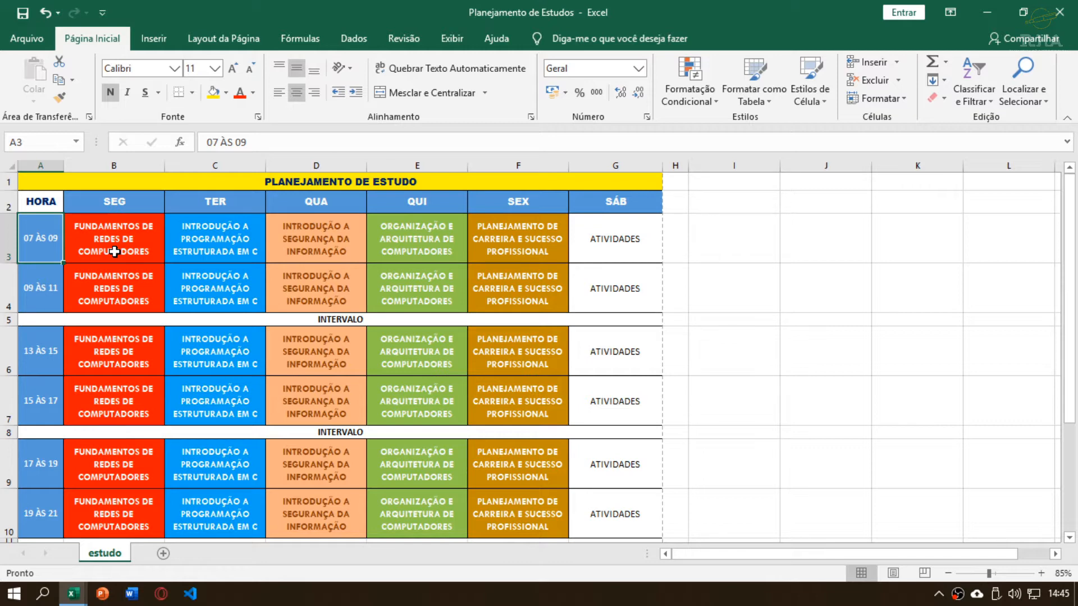
Try replacing the Monday 07 ÀS 09 subject in cell B3 of the Planejamento de Estudos workbook with the abbreviation "FRC"
left_click(85, 239)
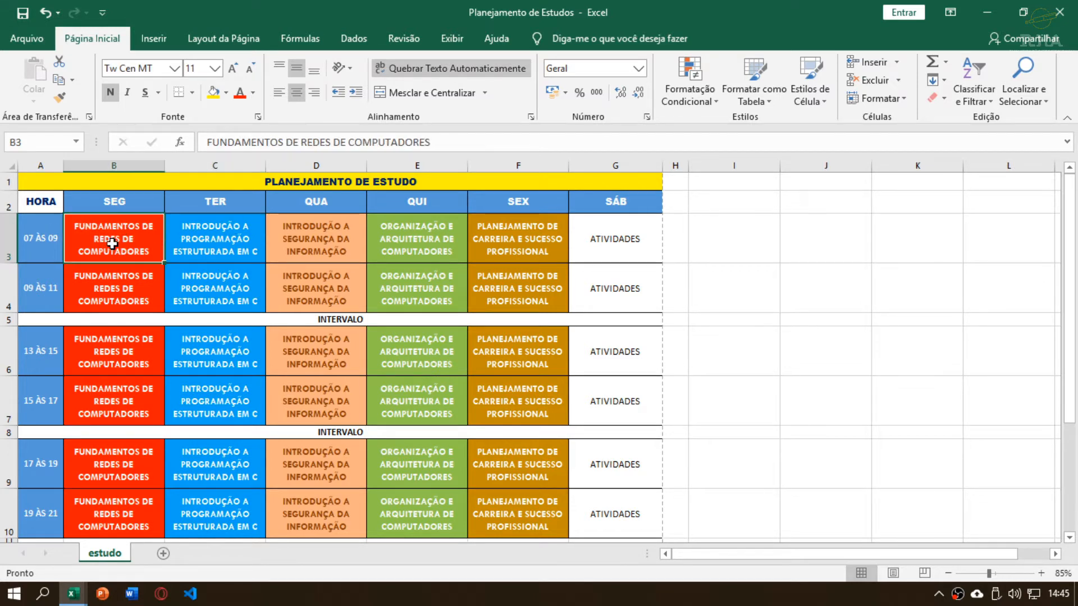
left_click(176, 239)
left_click(111, 239)
type("FRC")
key("Return")
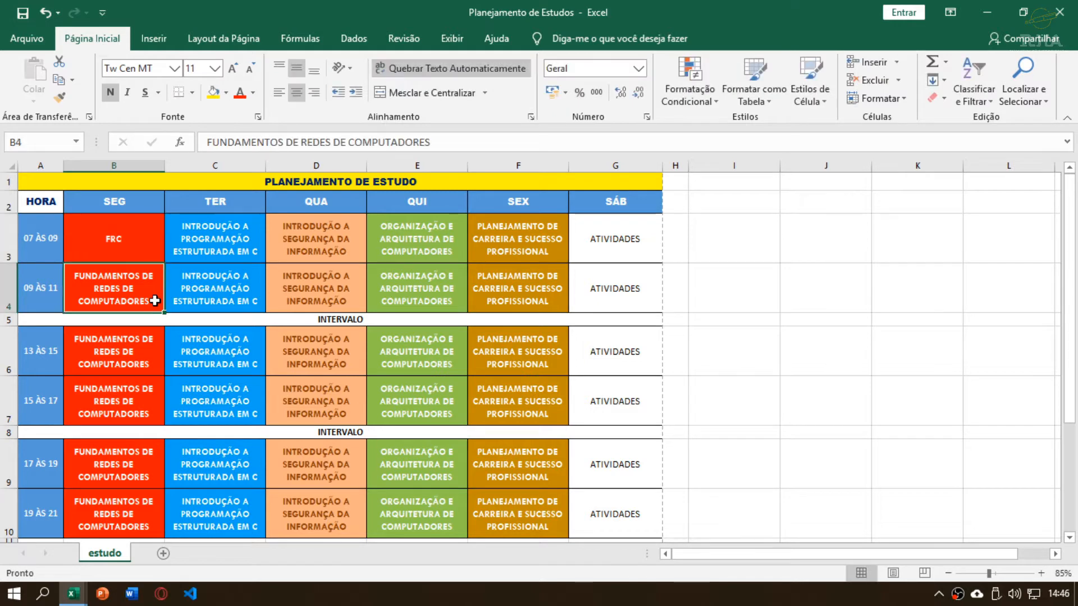
left_click(156, 247)
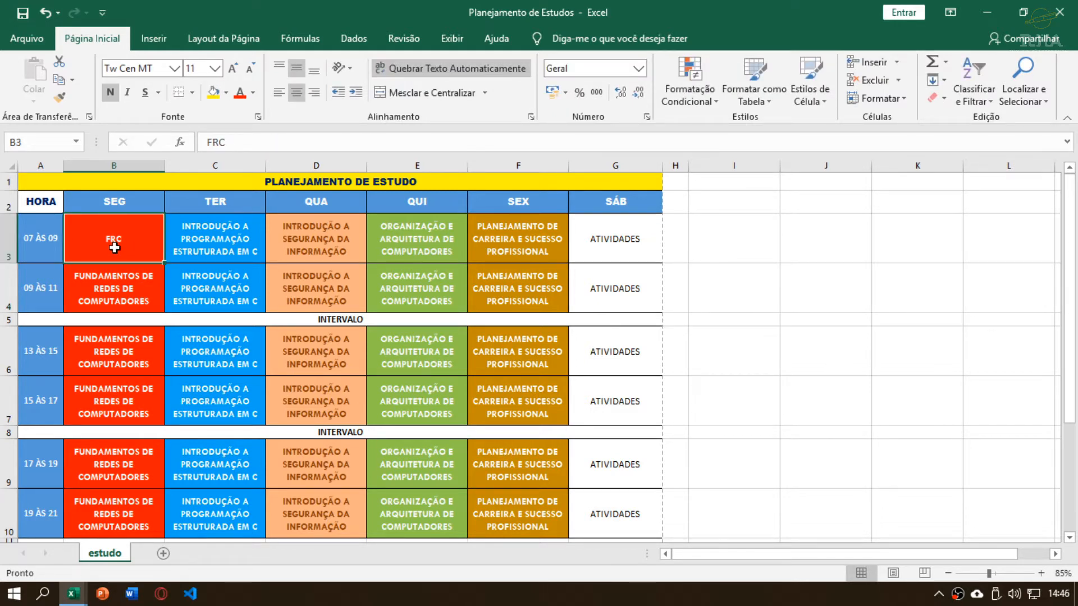
left_click(44, 235)
left_click(145, 265)
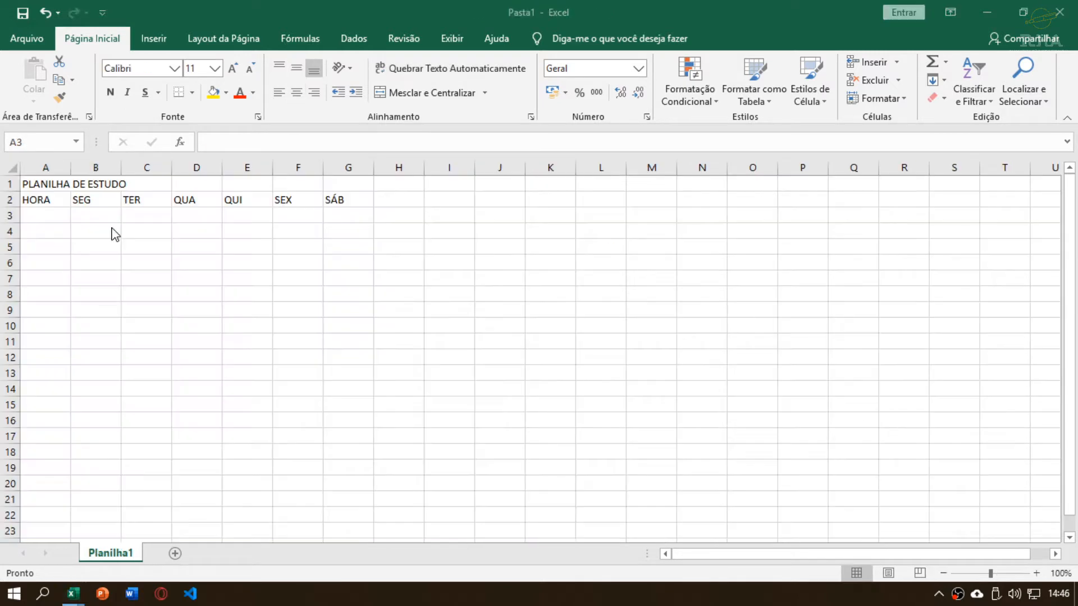
left_click(49, 216)
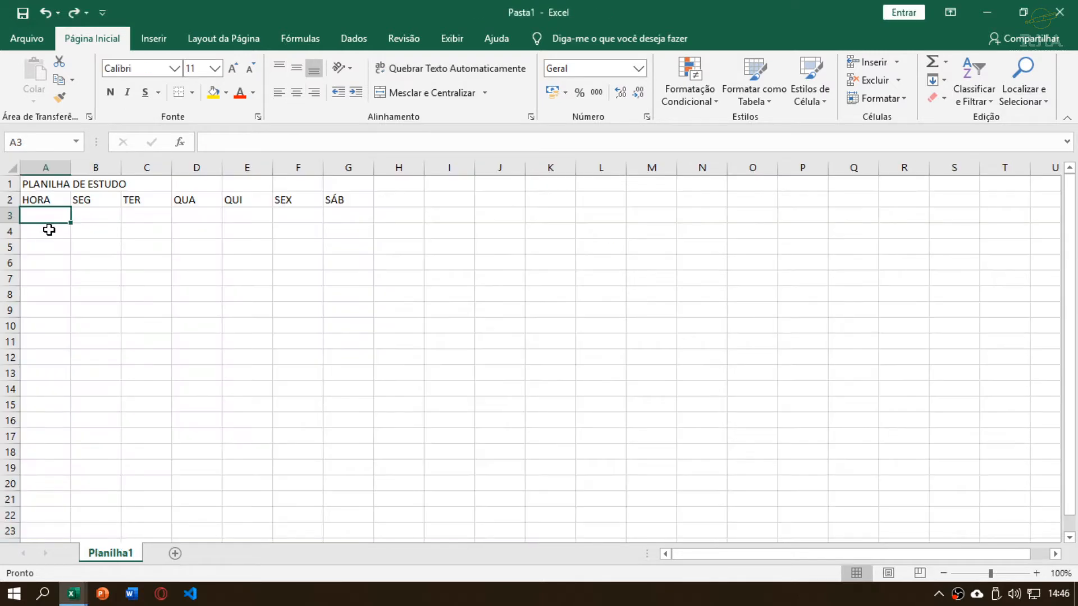
left_click(48, 261)
left_click(53, 340)
left_click(53, 218)
left_click(133, 219)
left_click(94, 214)
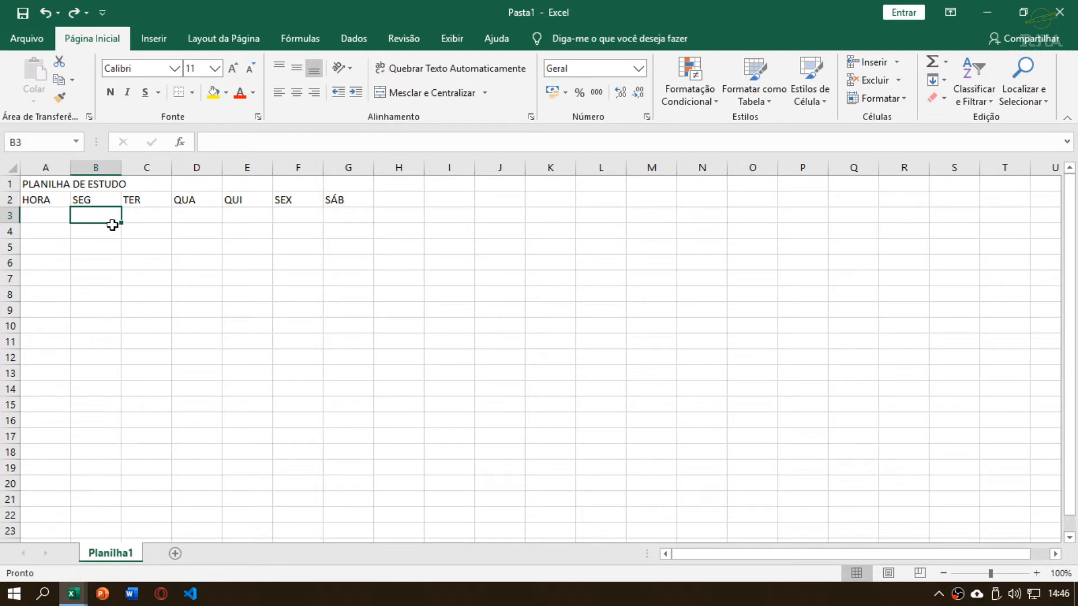
left_click(98, 235)
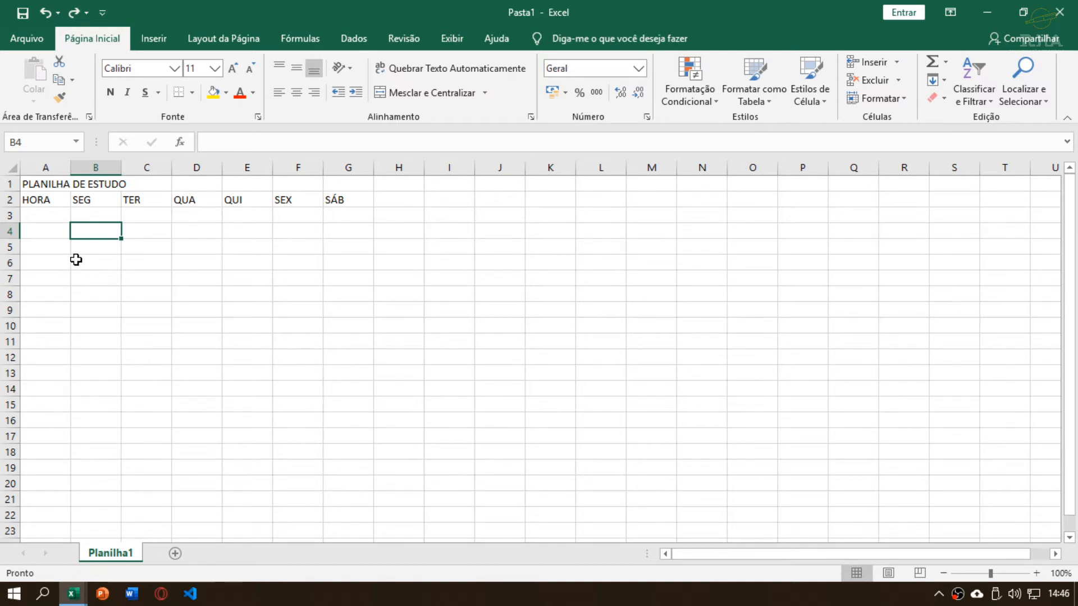
Enter the first time slot "07 ÀS 09" in cell A3 of the new workbook, below the HORA header
left_click(46, 216)
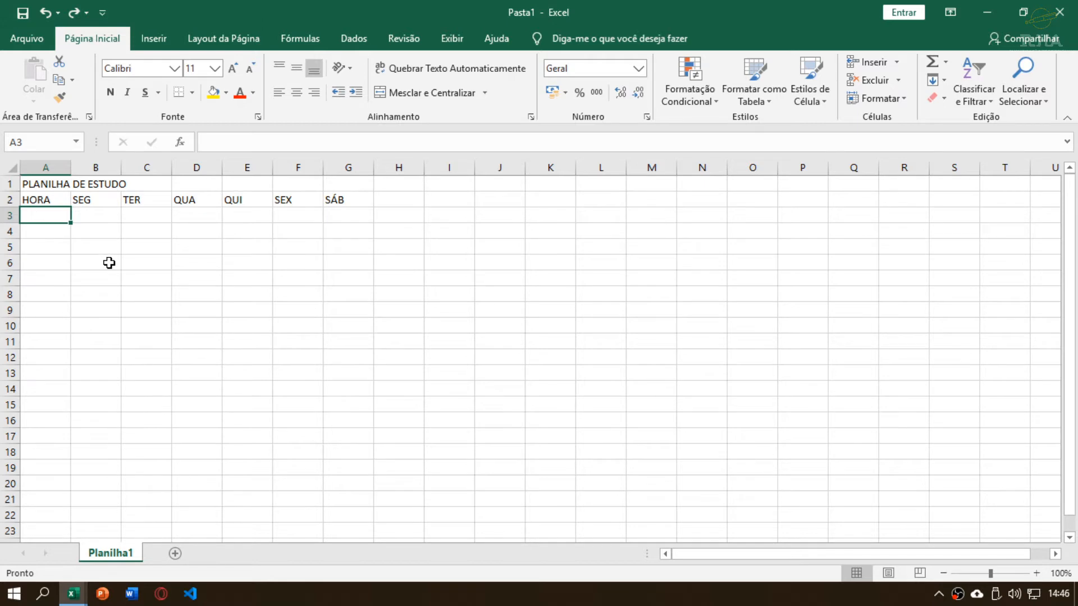
type("07")
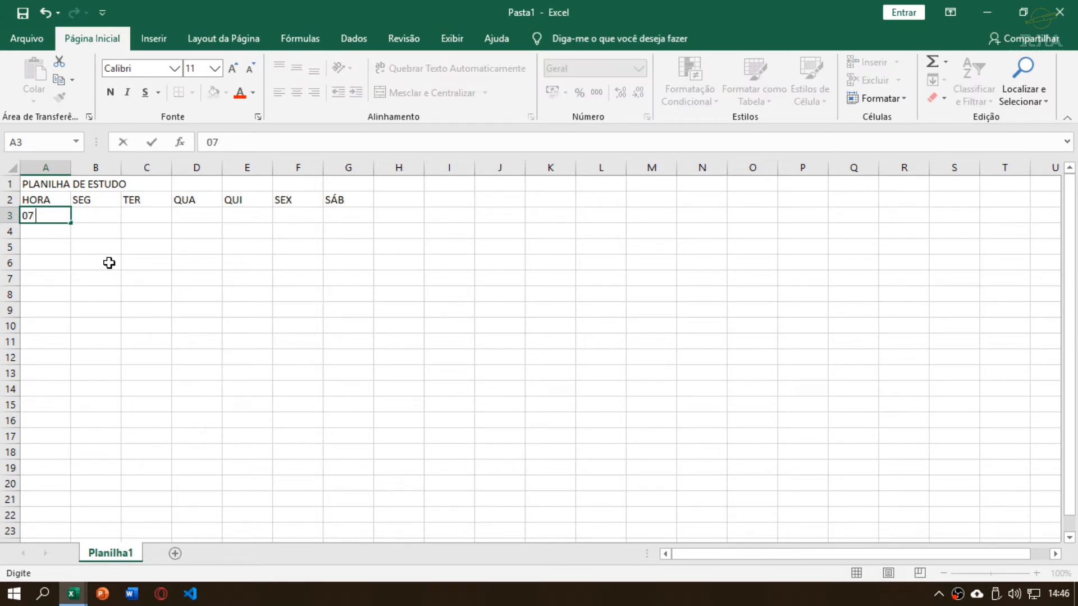
type(" ÀS 09")
key("Return")
left_click(104, 218)
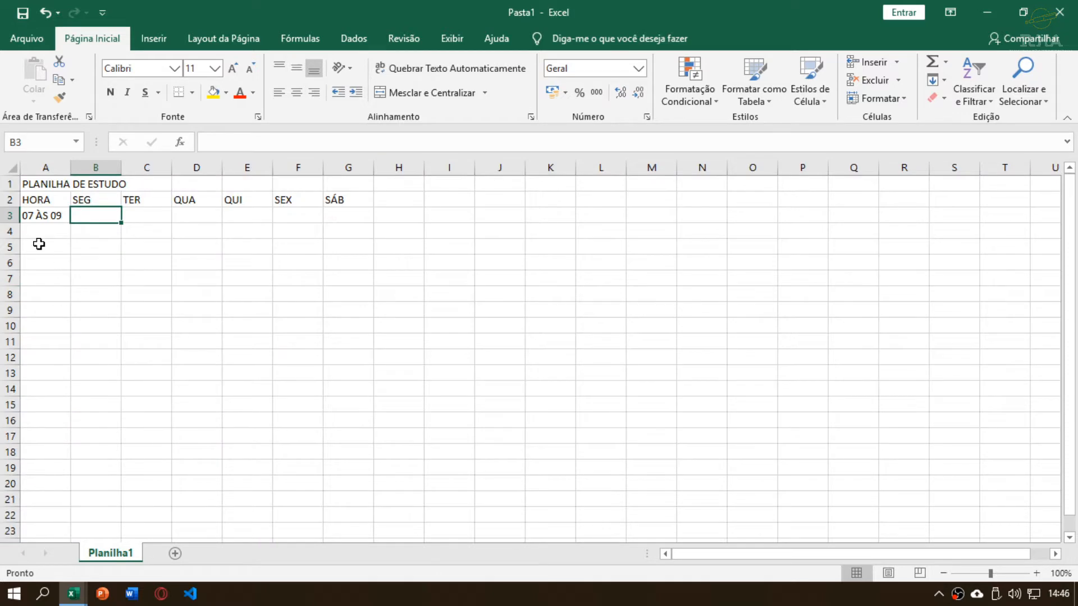
Enter the second time slot "09 ÀS 11" in cell A4, correcting the incomplete entry
left_click(50, 230)
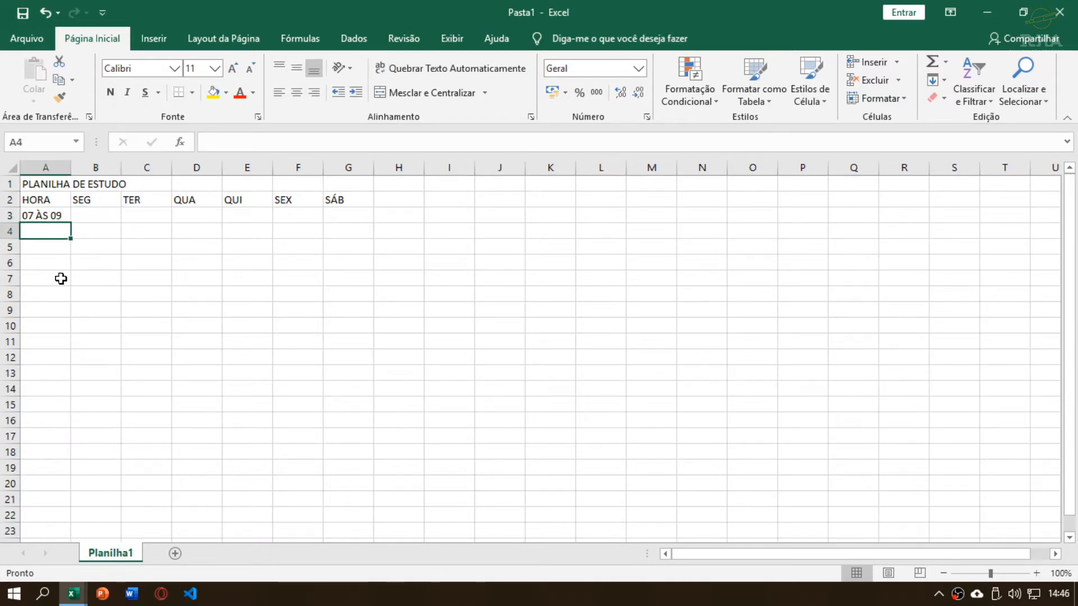
type("09")
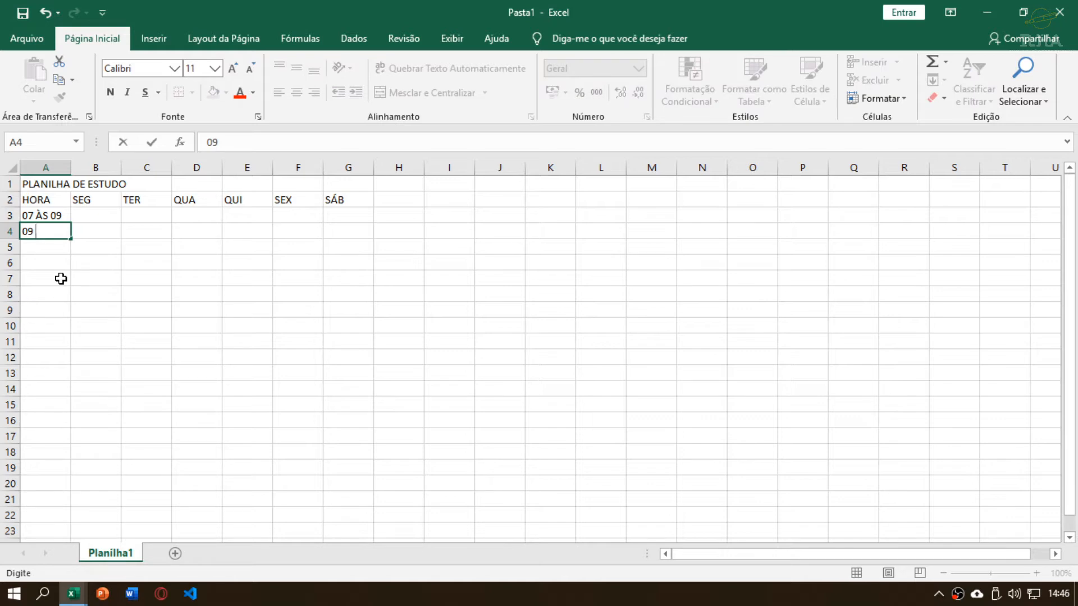
type(" ÀS 1")
key("Return")
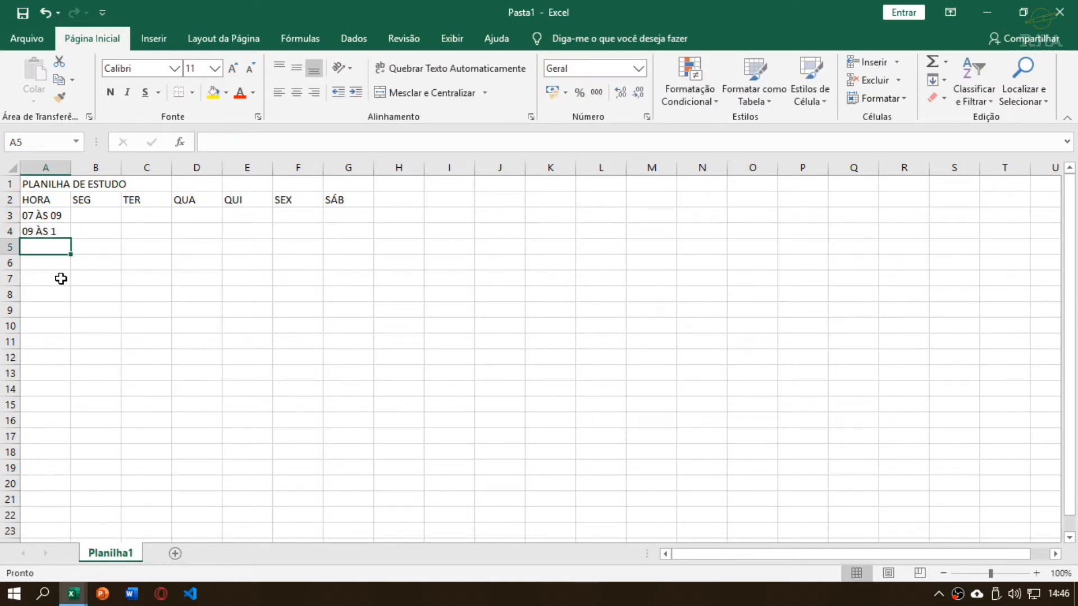
key("Up")
key("F1")
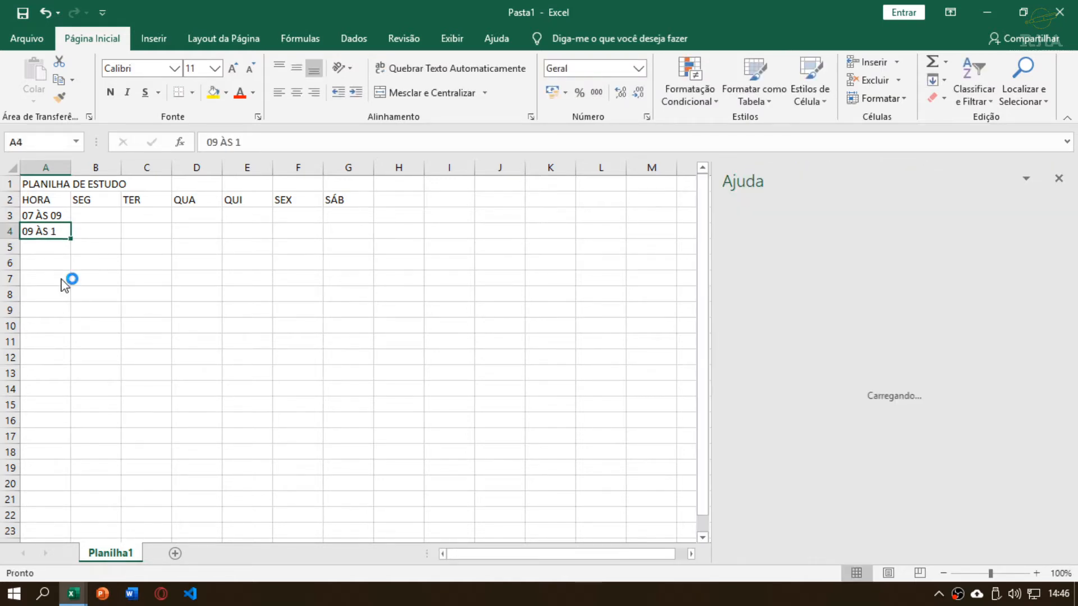
left_click(1059, 178)
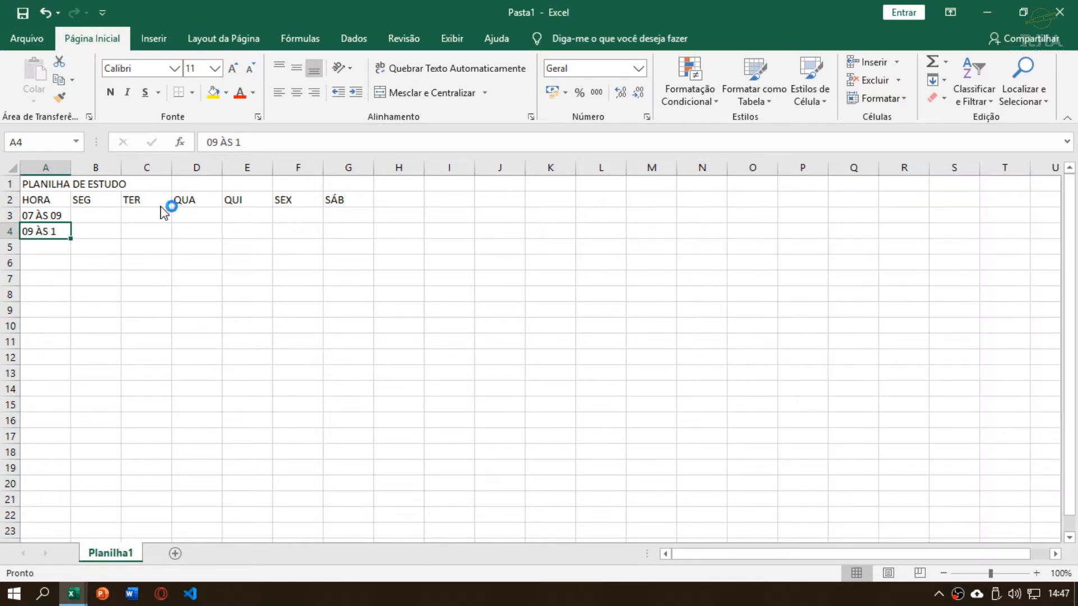
double_click(66, 233)
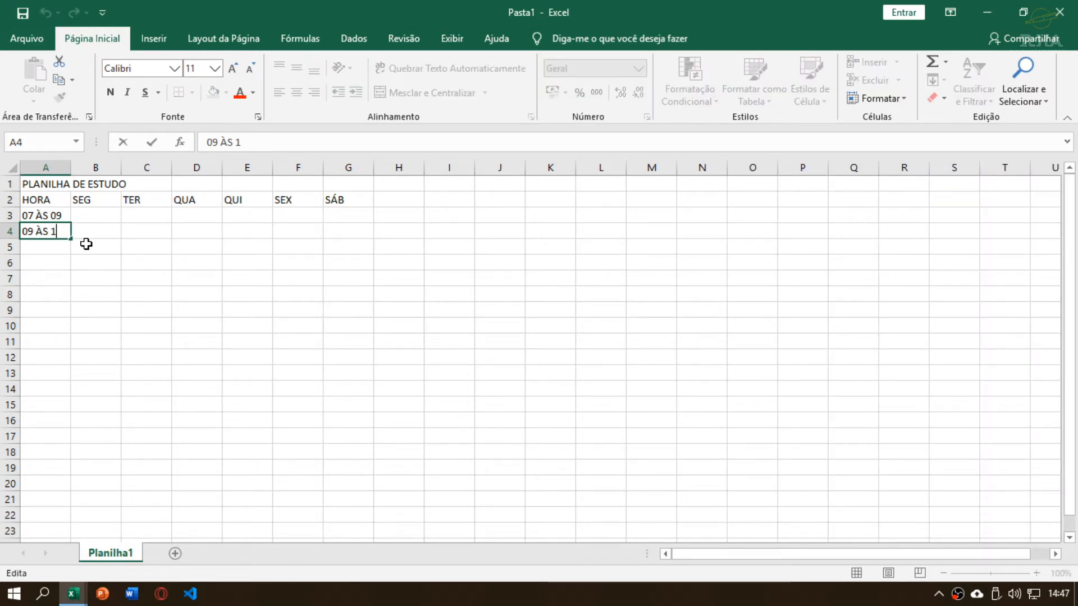
type("1")
key("Return")
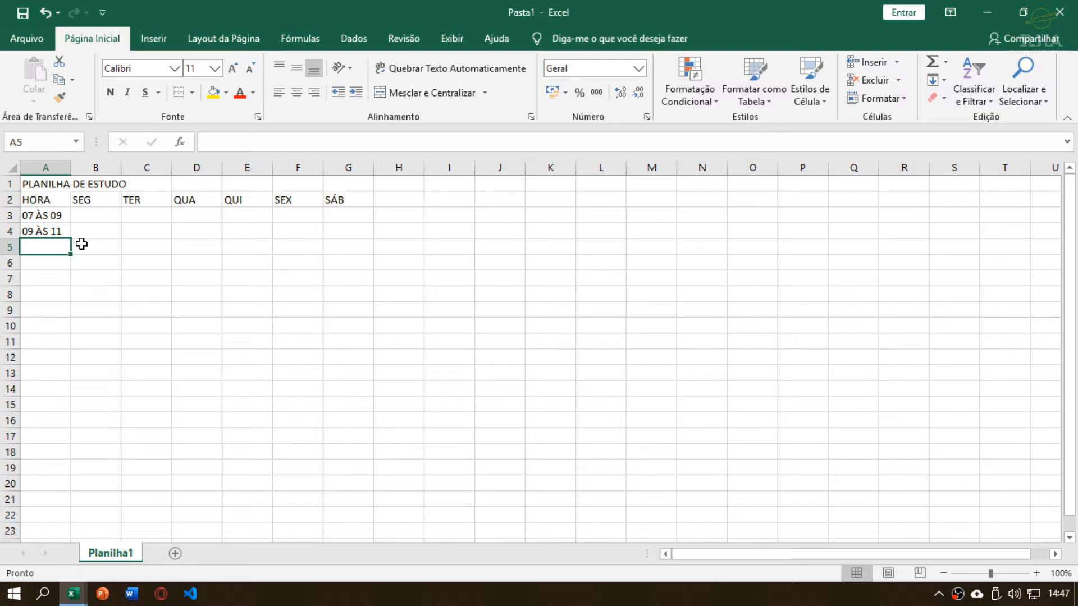
Enter the break label "INTERVALO" in cell A5 below the morning time slots
type("INTERVAL")
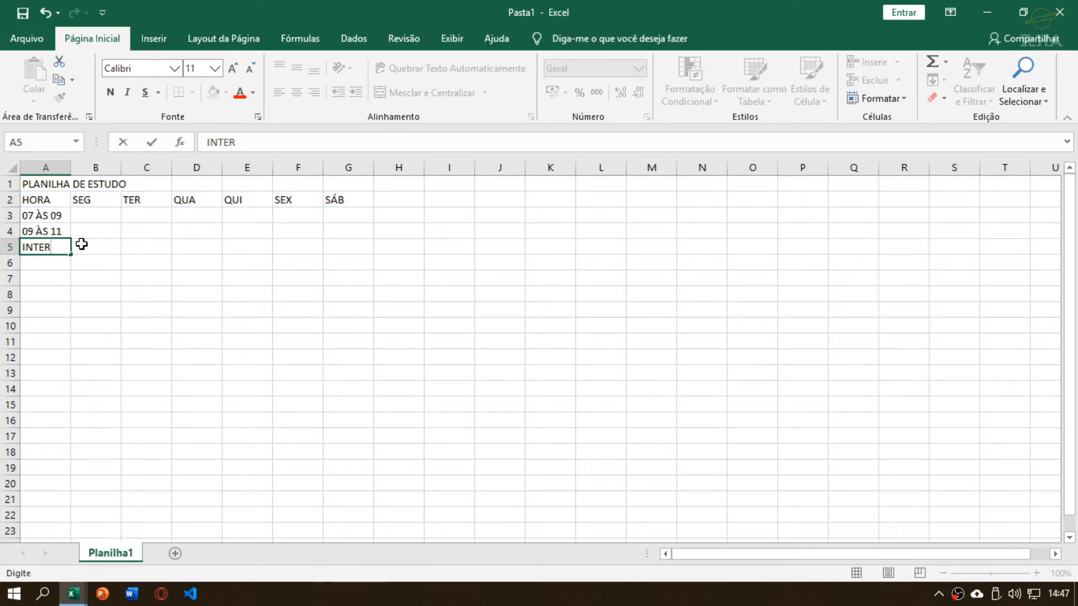
type("O")
key("Return")
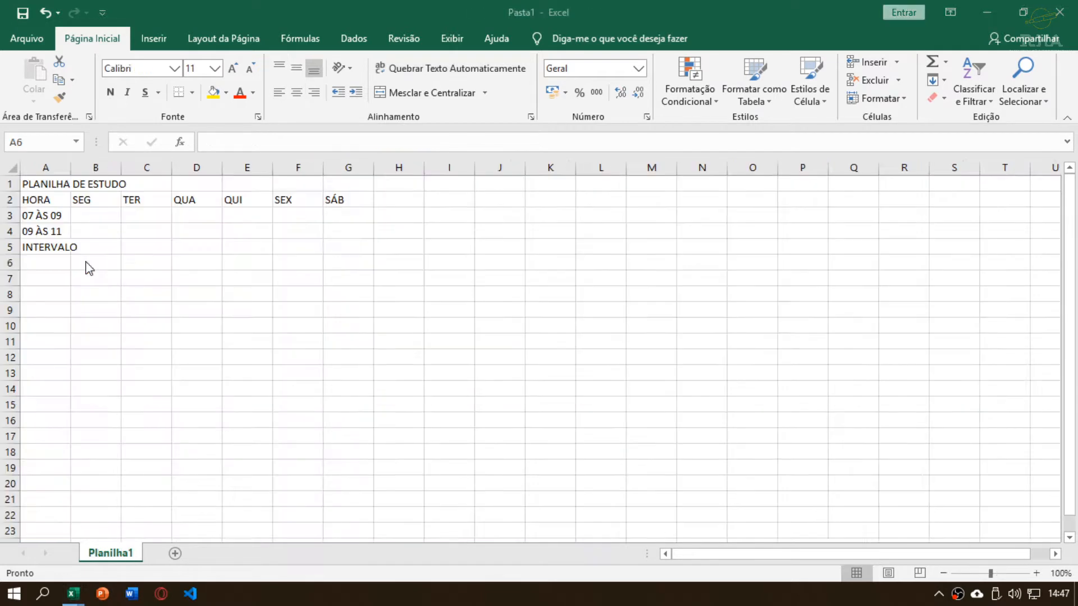
Enter the afternoon time slots "13 ÀS 15" in cell A6 and "15 ÀS 17" in cell A7
type("13 ")
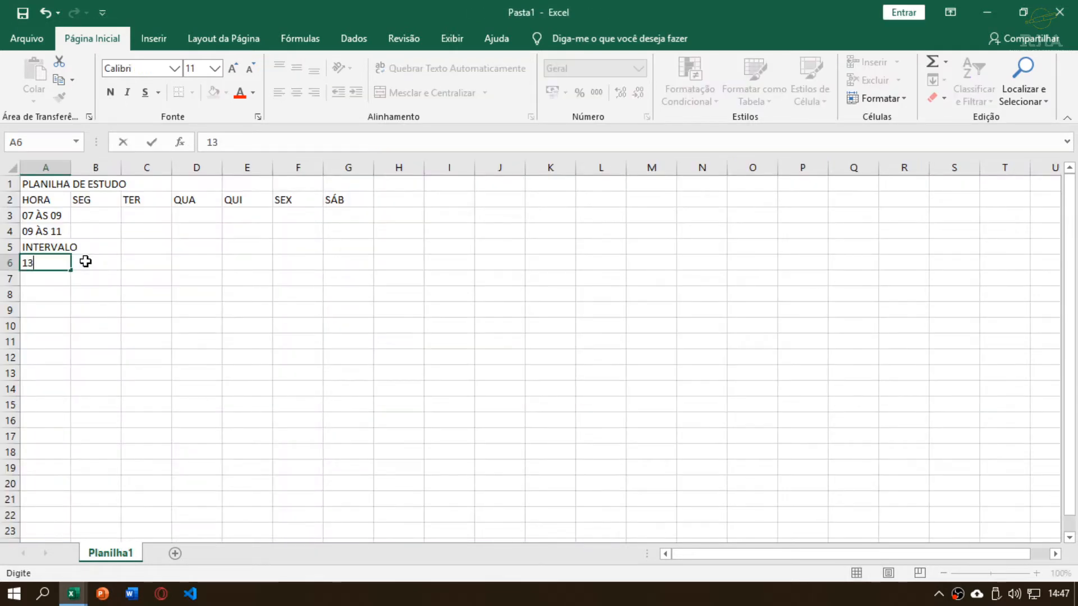
type("ÀS 15")
key("Return")
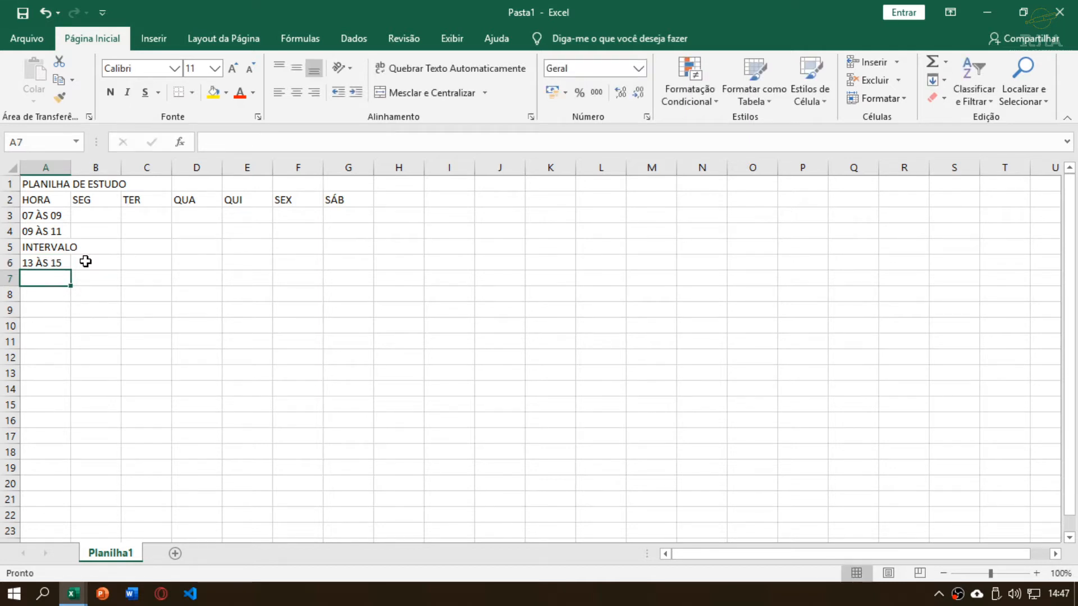
type("15 ÀS ")
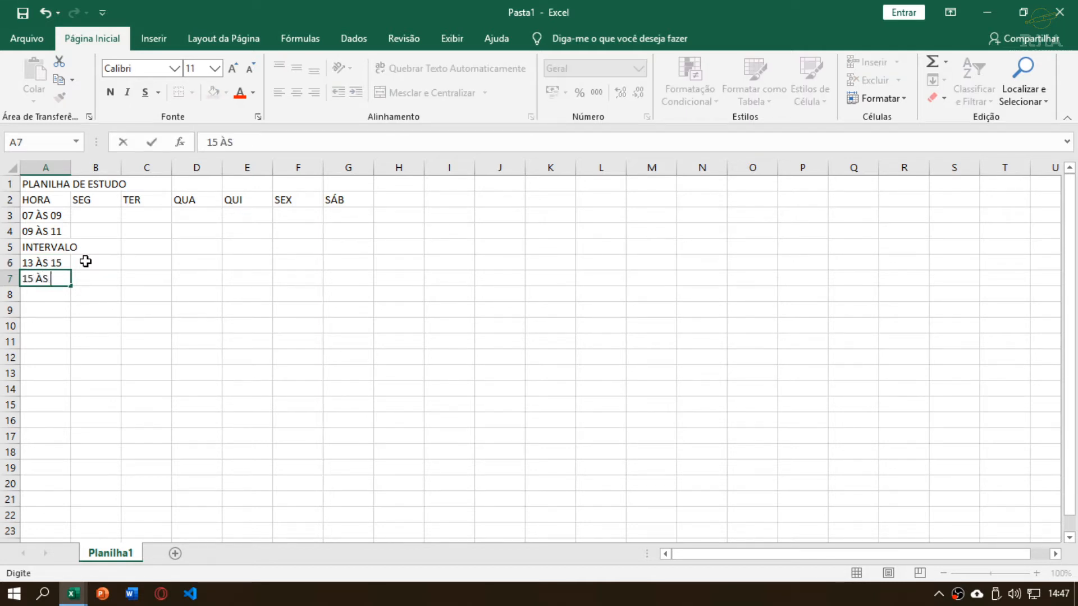
type("17")
key("Return")
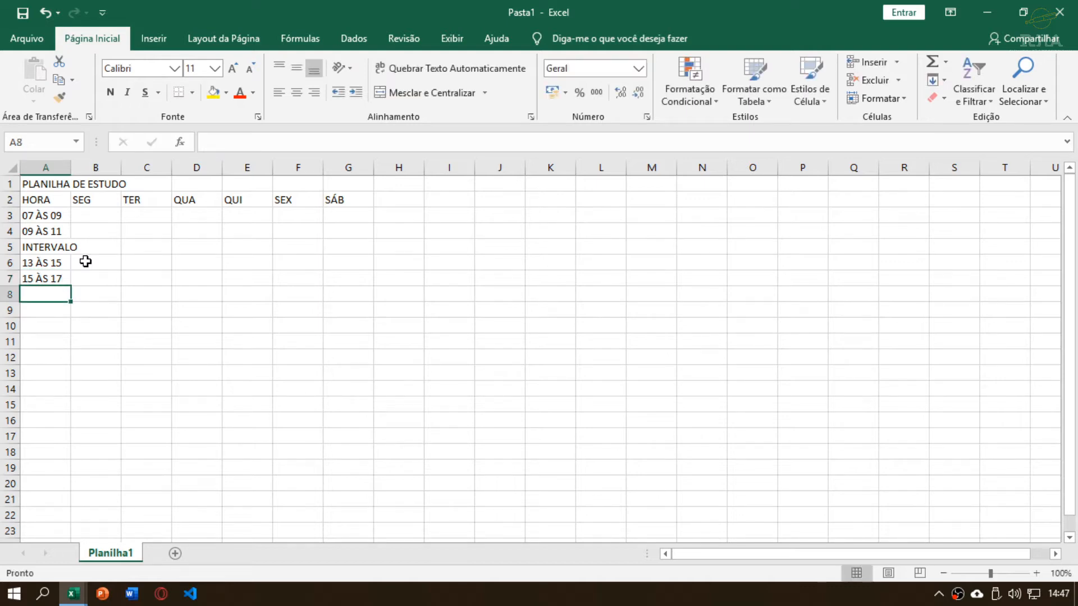
Enter the second break label "INTERVALO" in cell A8, below the afternoon time slots
type("INTER")
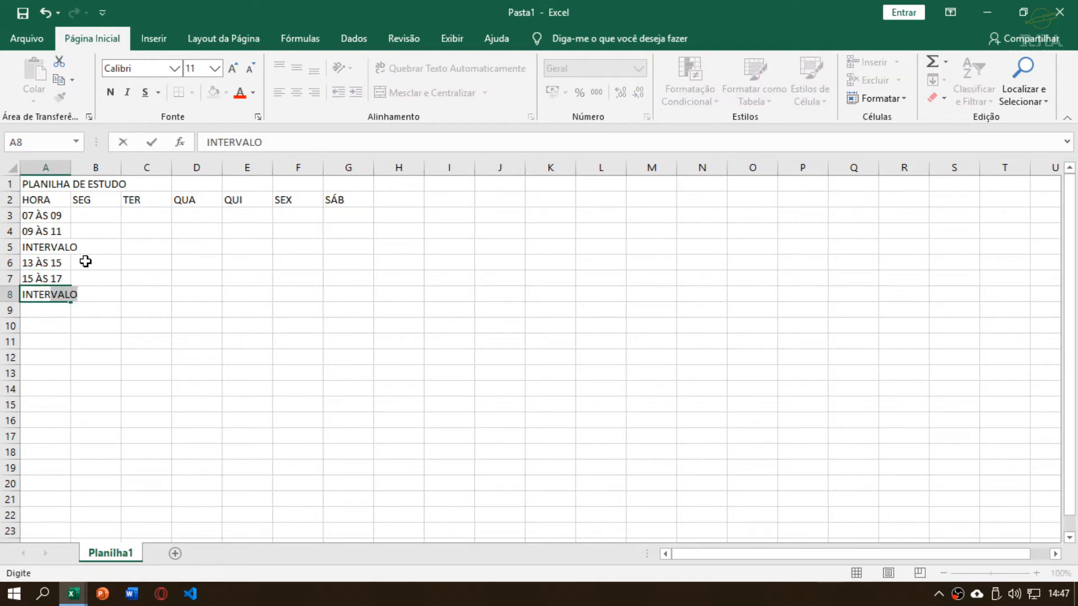
type("VL")
type("ALO")
key("Return")
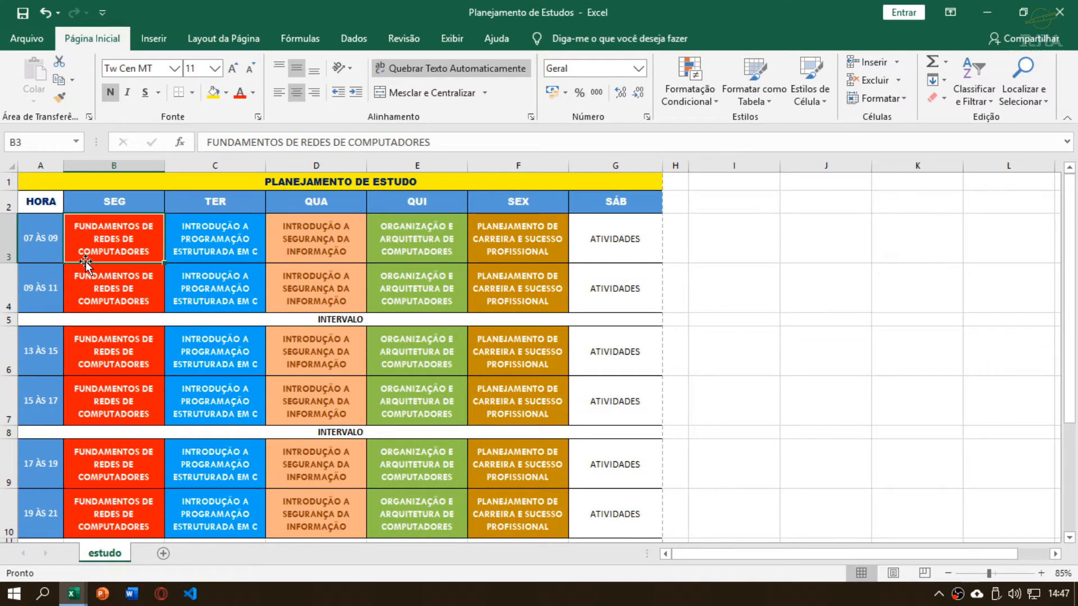
Switch to the Planejamento de Estudos workbook and examine its INTERVALO rows and the two time slots in A9 and A10
key("alt+Tab")
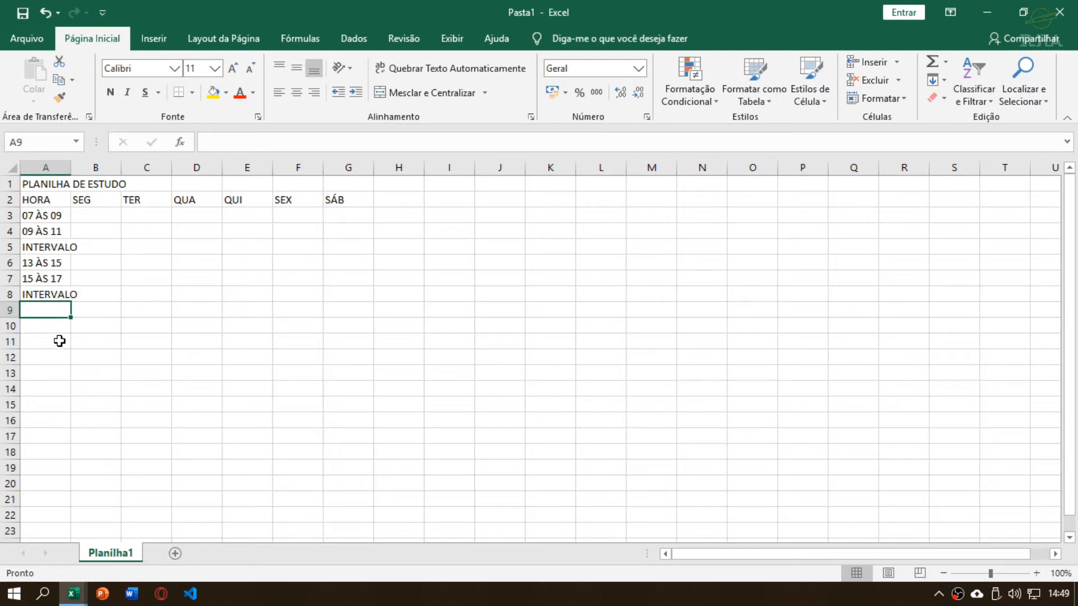
key("alt+Tab")
left_click(59, 430)
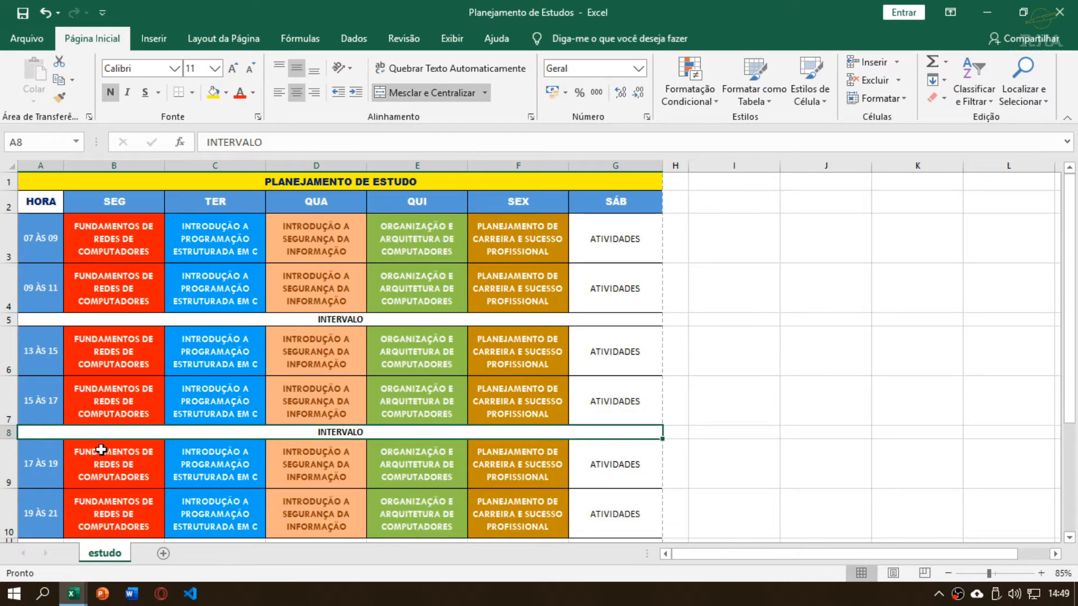
scroll(105, 462, "down", 1)
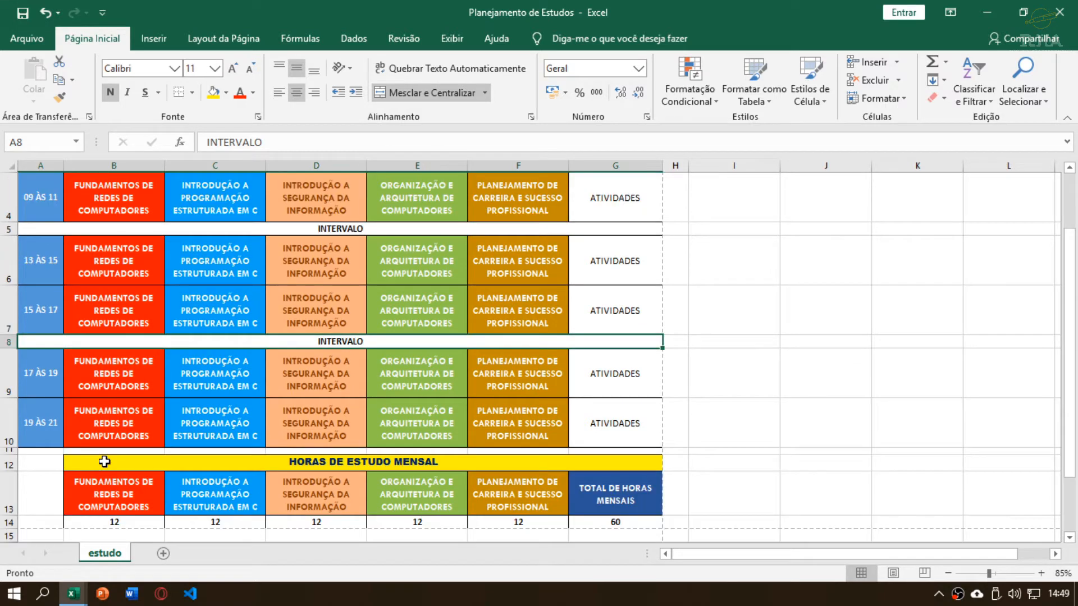
left_click(103, 231)
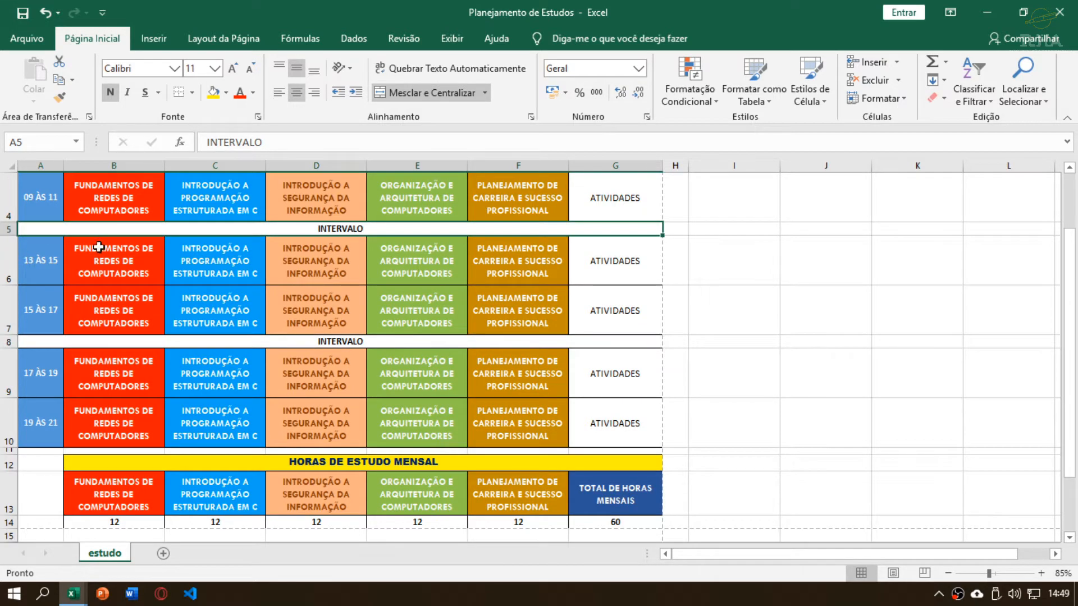
left_click(92, 345)
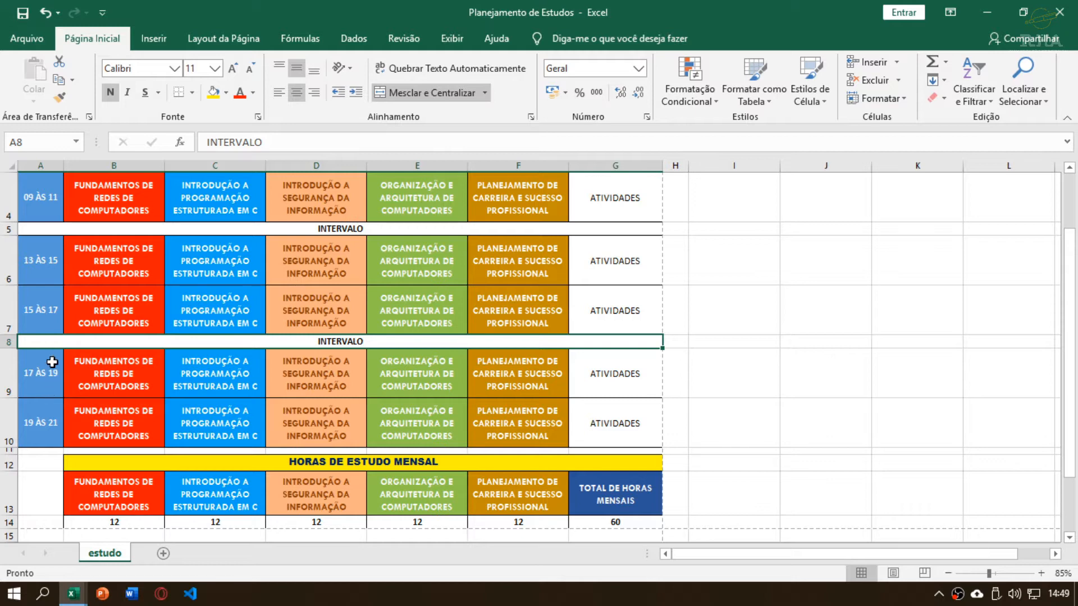
left_click(31, 386)
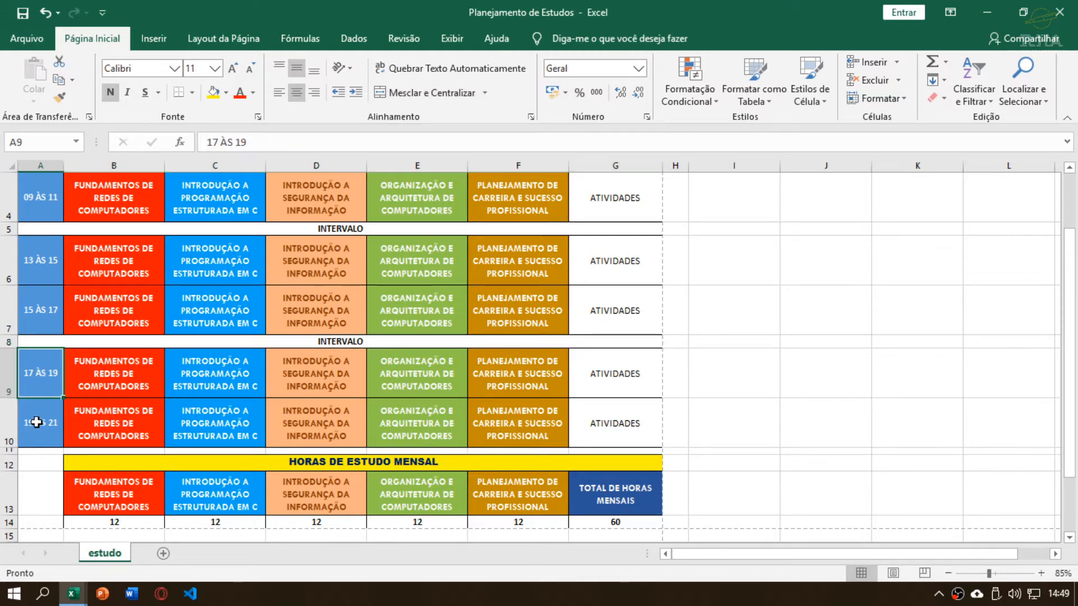
left_click(52, 439)
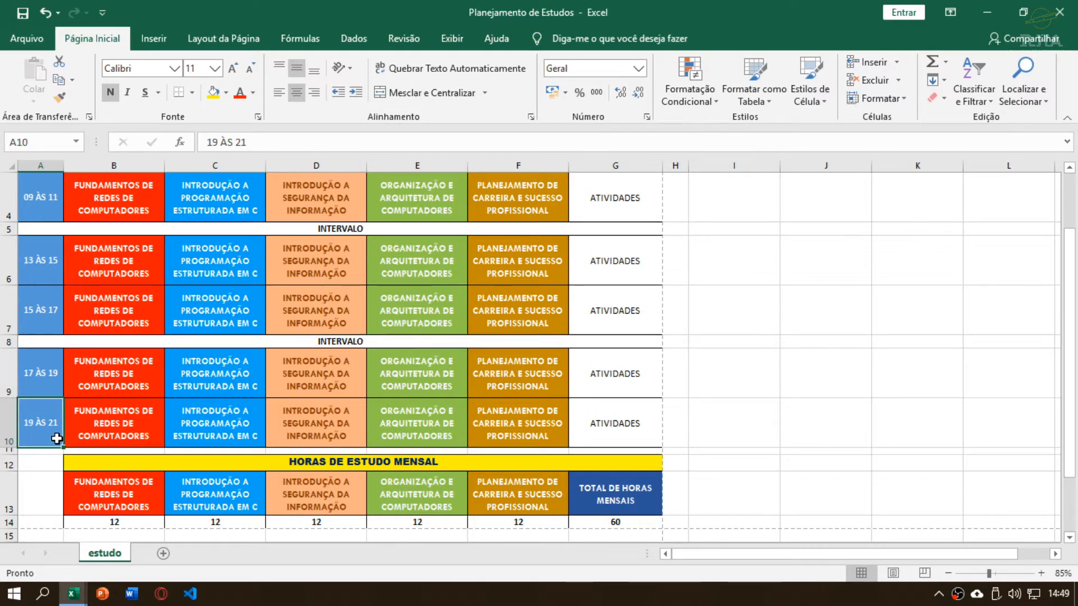
left_click(52, 390)
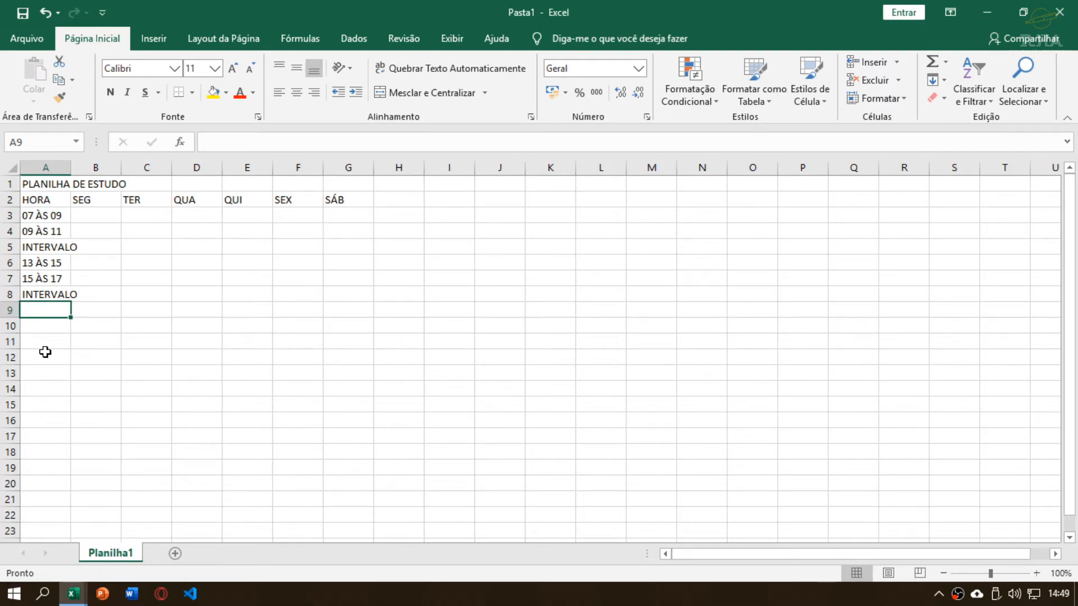
Enter the evening time slots "18 ÀS 20" in cell A9 and "20 ÀS 22" in cell A10 of the new workbook
type("18 ")
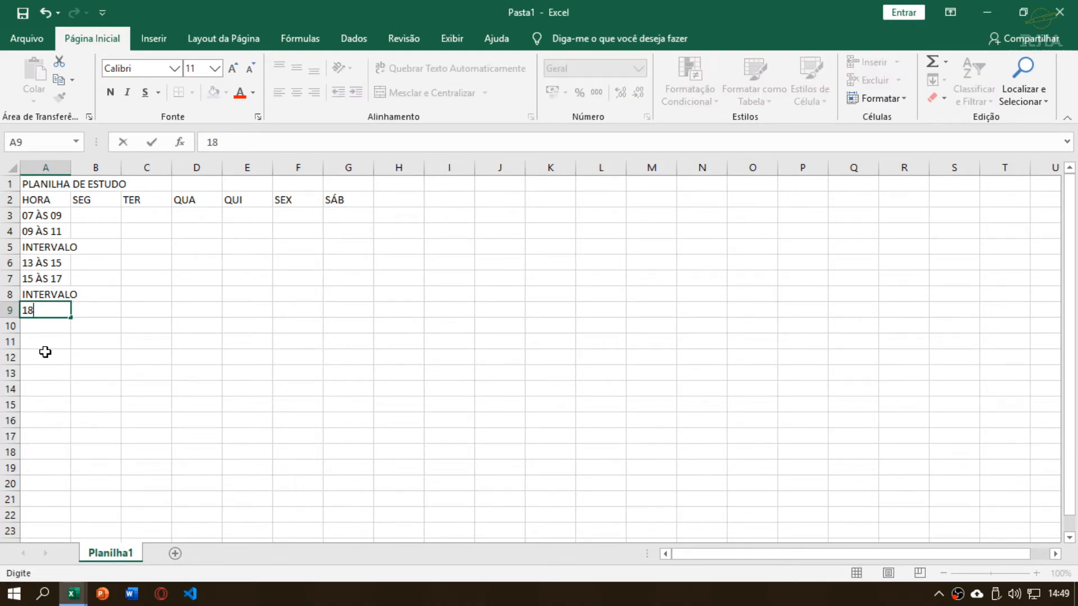
type("ÀS 20")
key("Return")
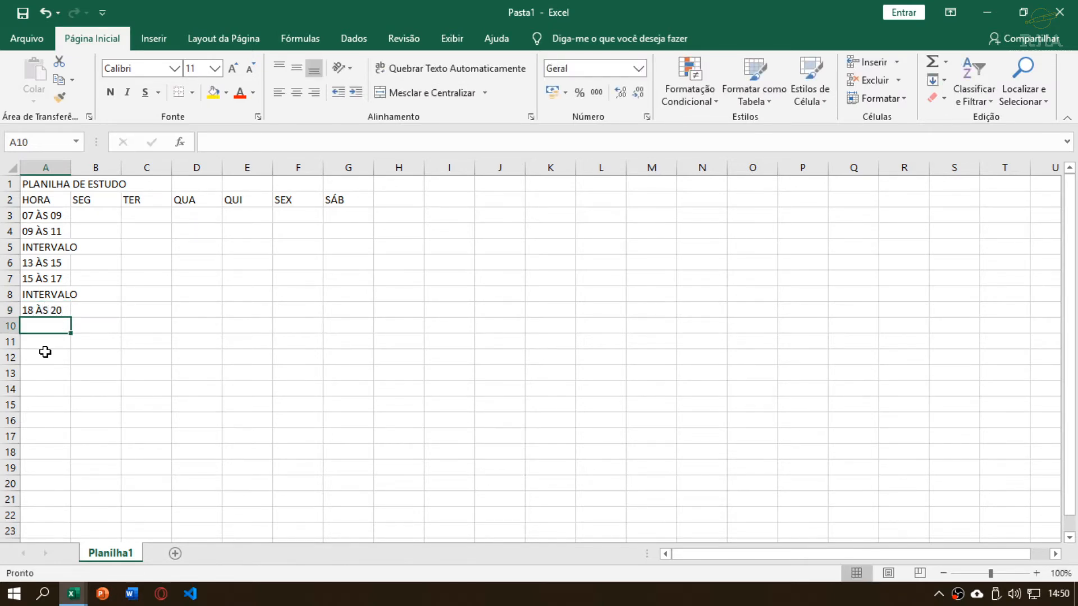
type("20")
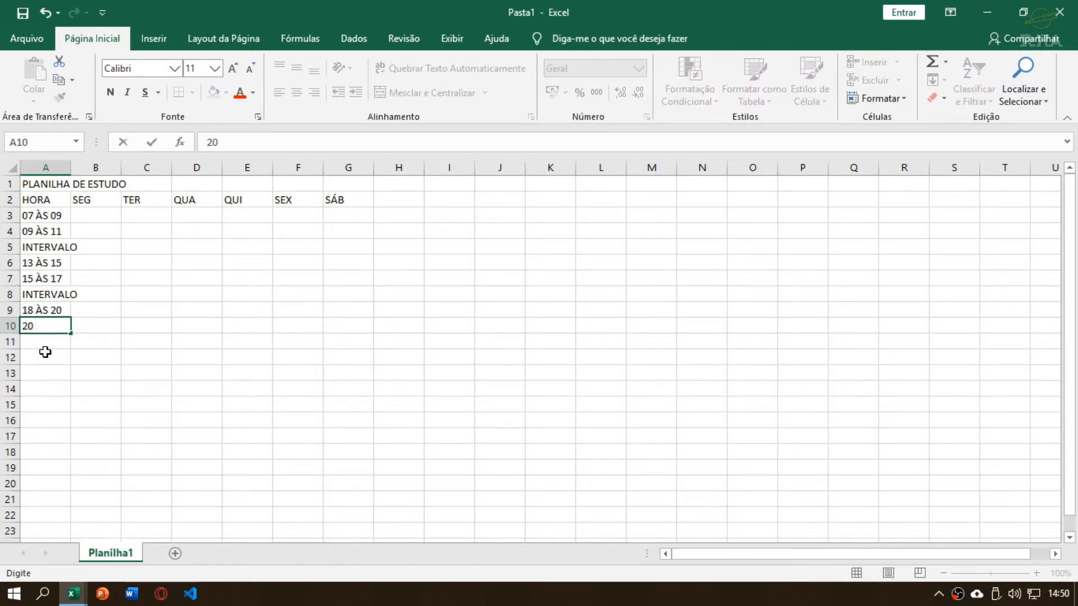
type(" ÀS 22")
key("Return")
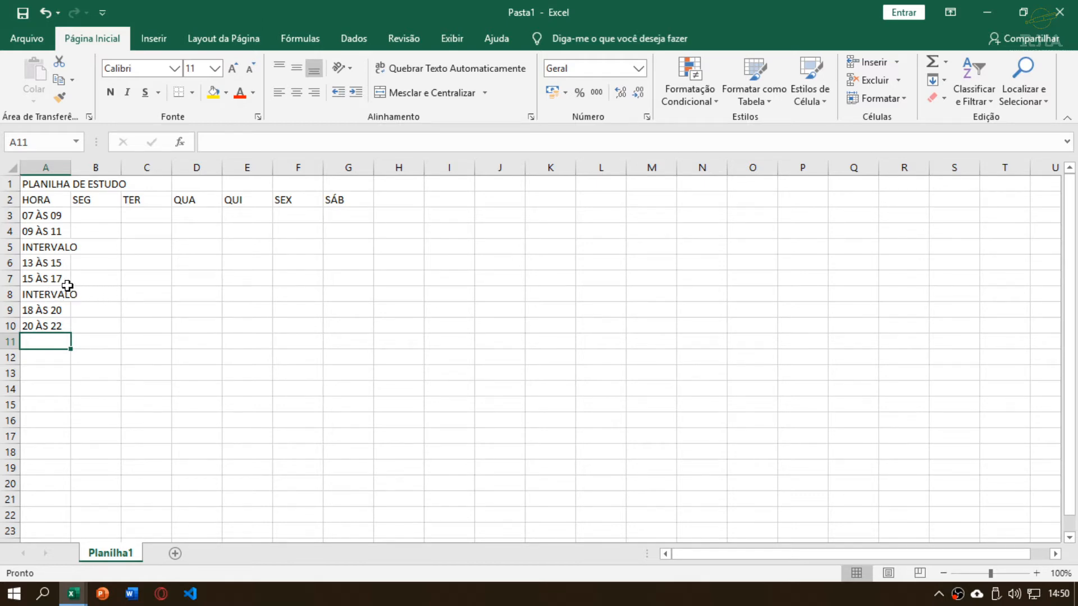
left_click(52, 262)
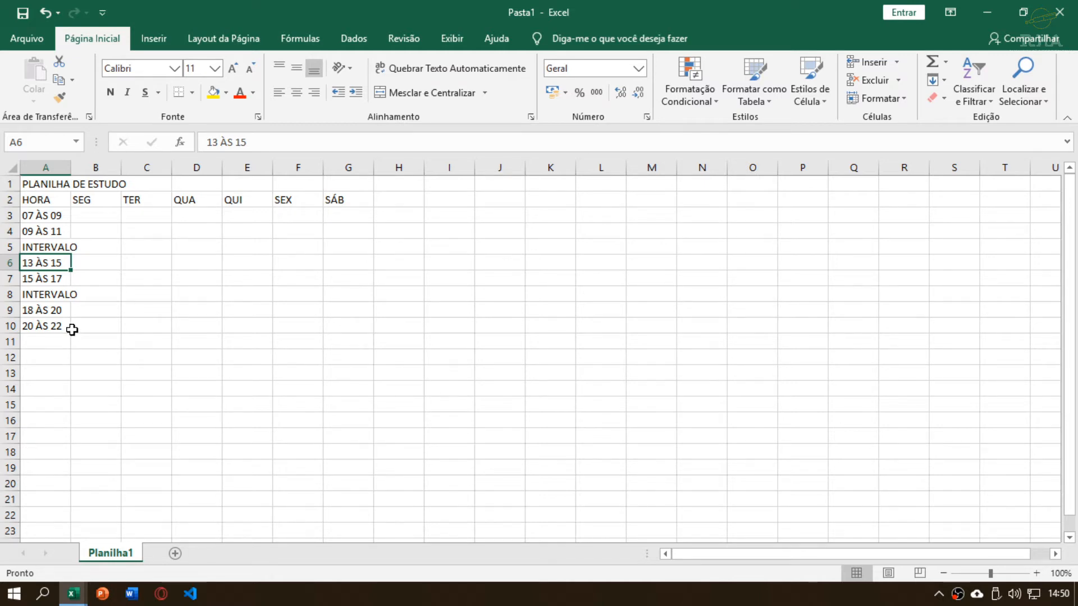
left_click(57, 278)
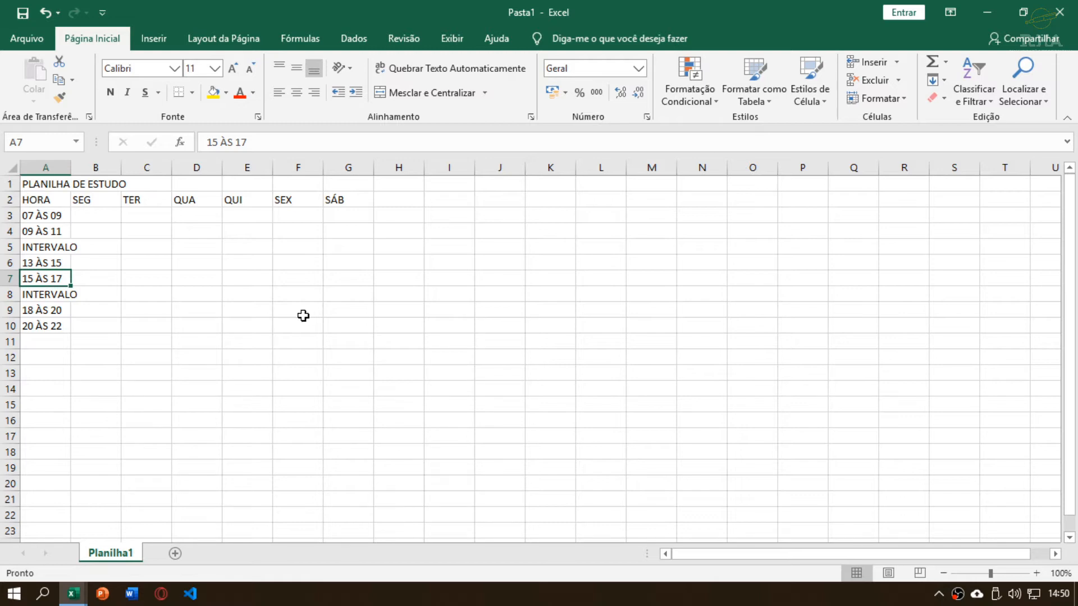
left_click(105, 212)
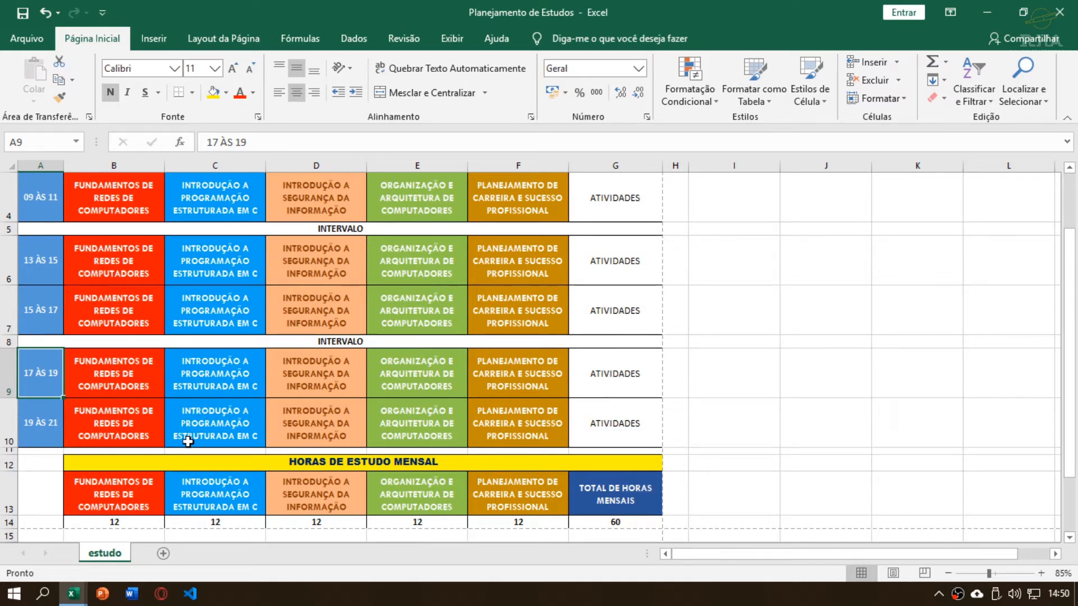
Enter the heading "HORAS DE ESTUDO MENSAL" in cell B11 of the new workbook, following the heading in the Planejamento de Estudos workbook
left_click(268, 462)
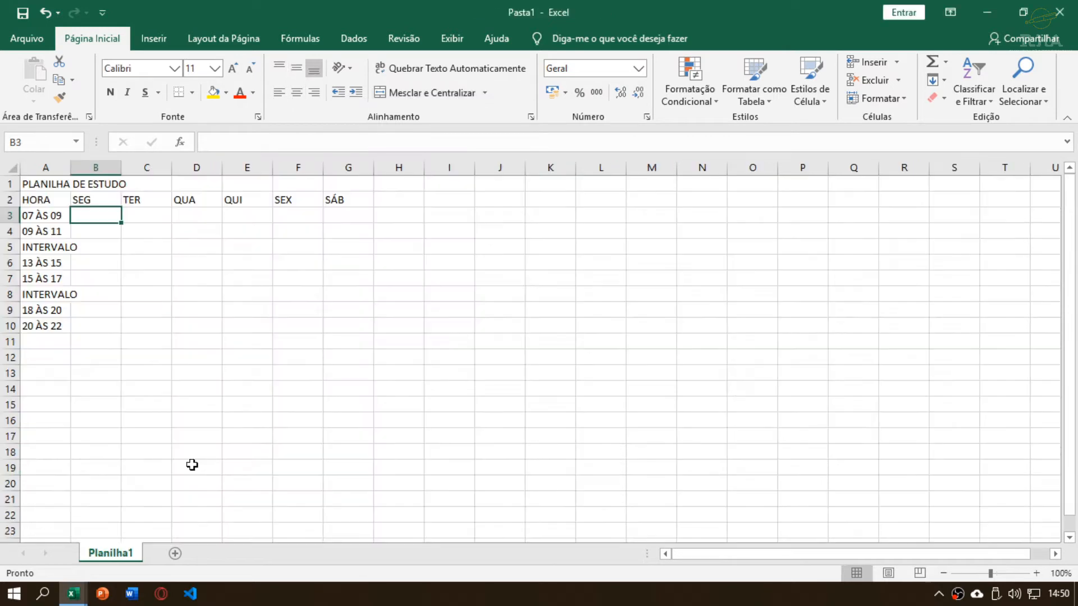
left_click(99, 344)
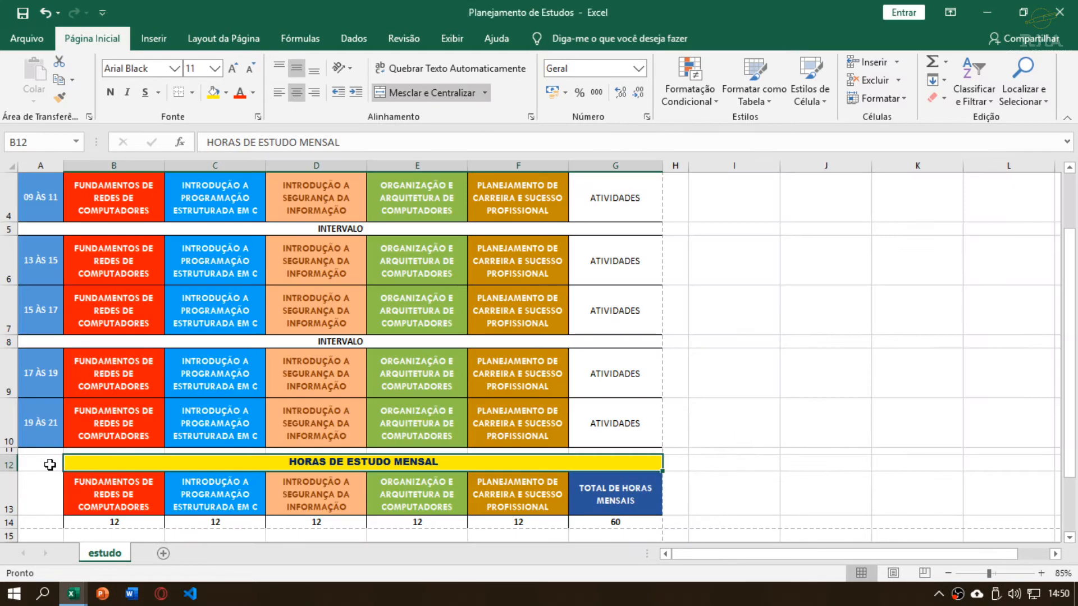
left_click(51, 464)
left_click(102, 461)
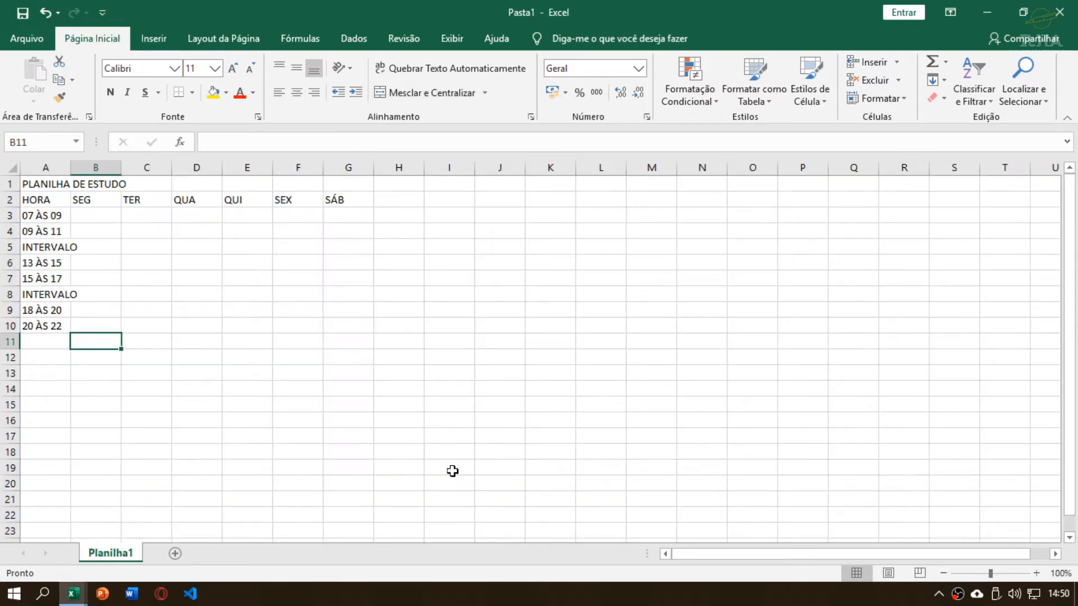
type("HORAS DE ES")
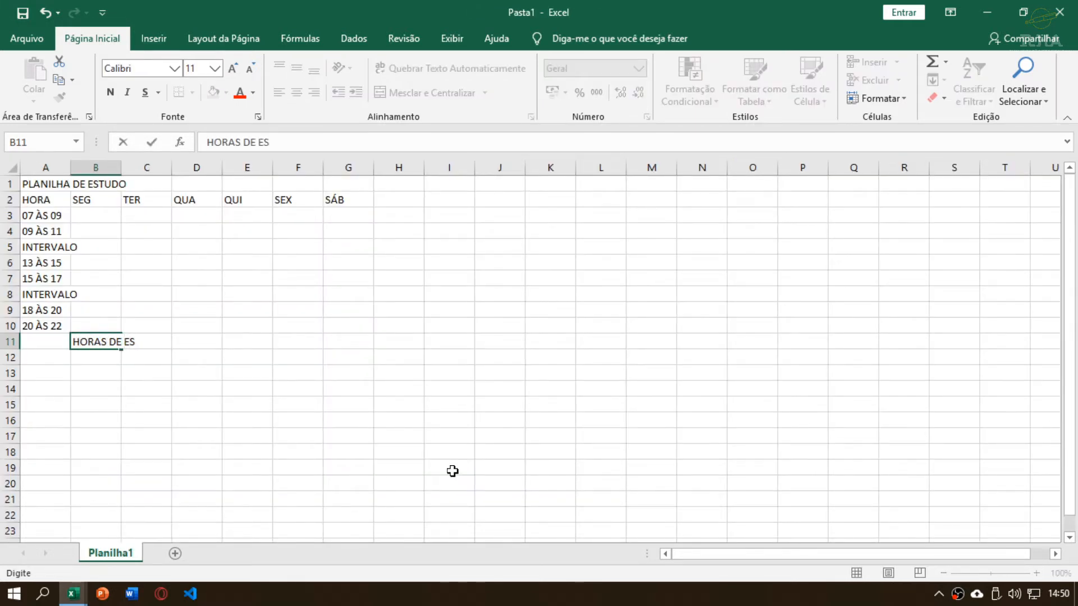
type("TUDO MENSA")
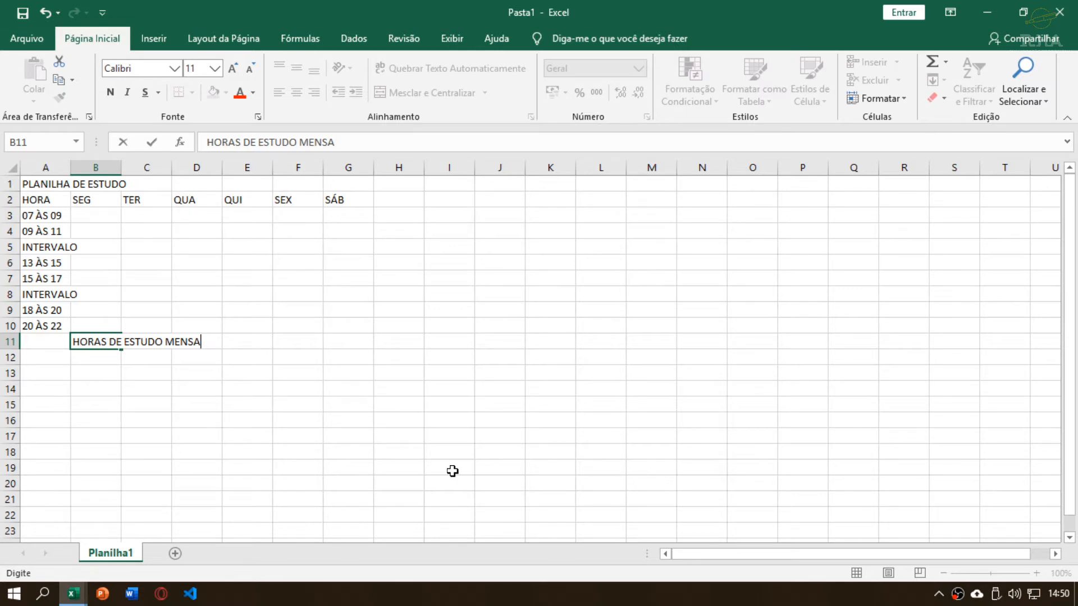
type("L")
key("Return")
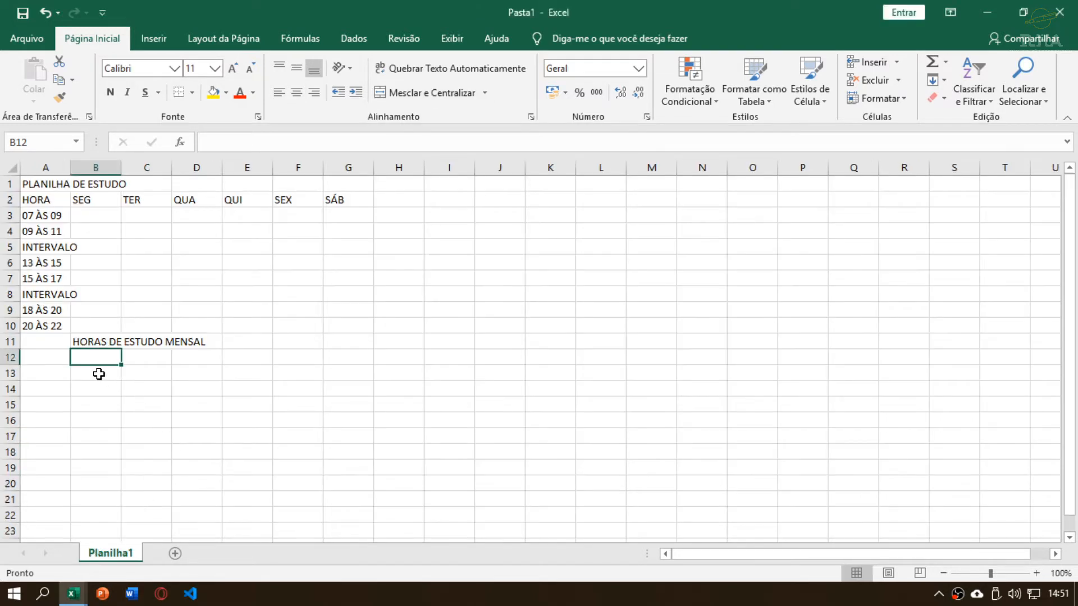
left_click(99, 374)
left_click(156, 374)
left_click(85, 374)
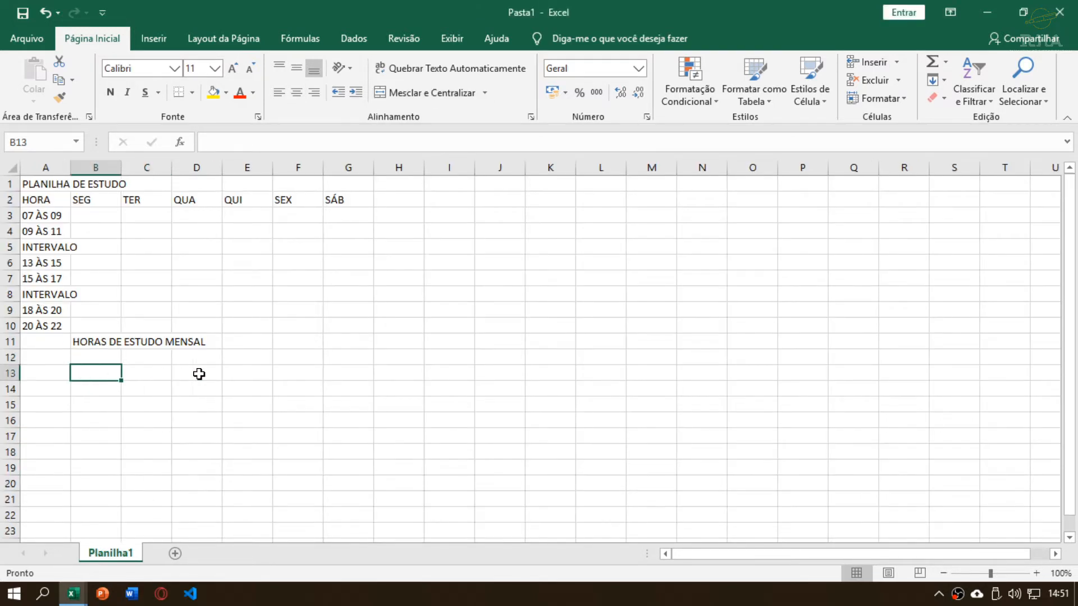
left_click(200, 374)
left_click(294, 374)
left_click(106, 377)
left_click(292, 375)
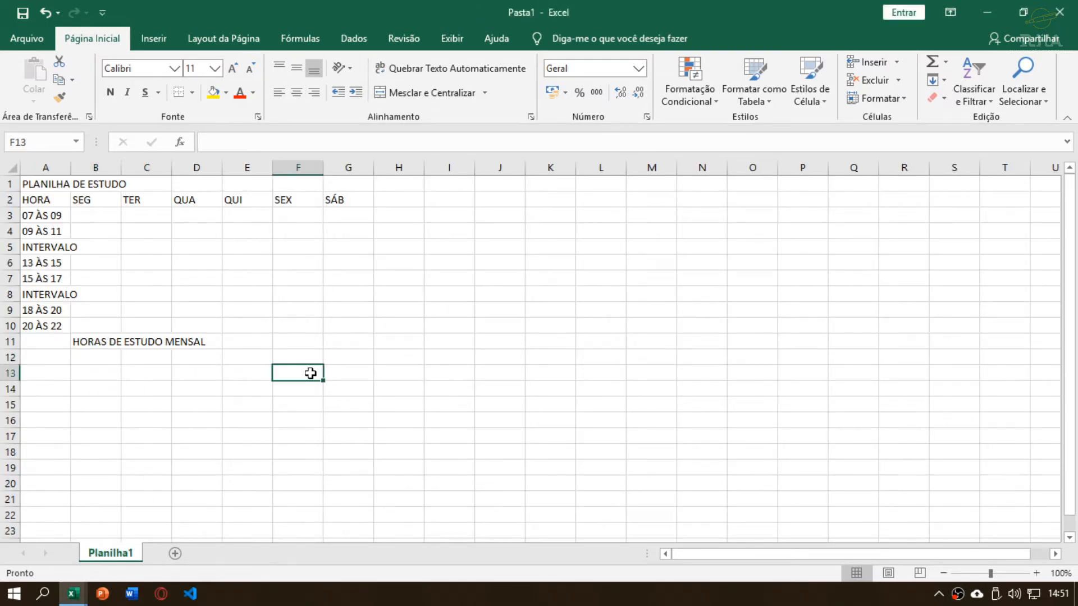
left_click(107, 377)
left_click(286, 377)
left_click(101, 377)
left_click(263, 373)
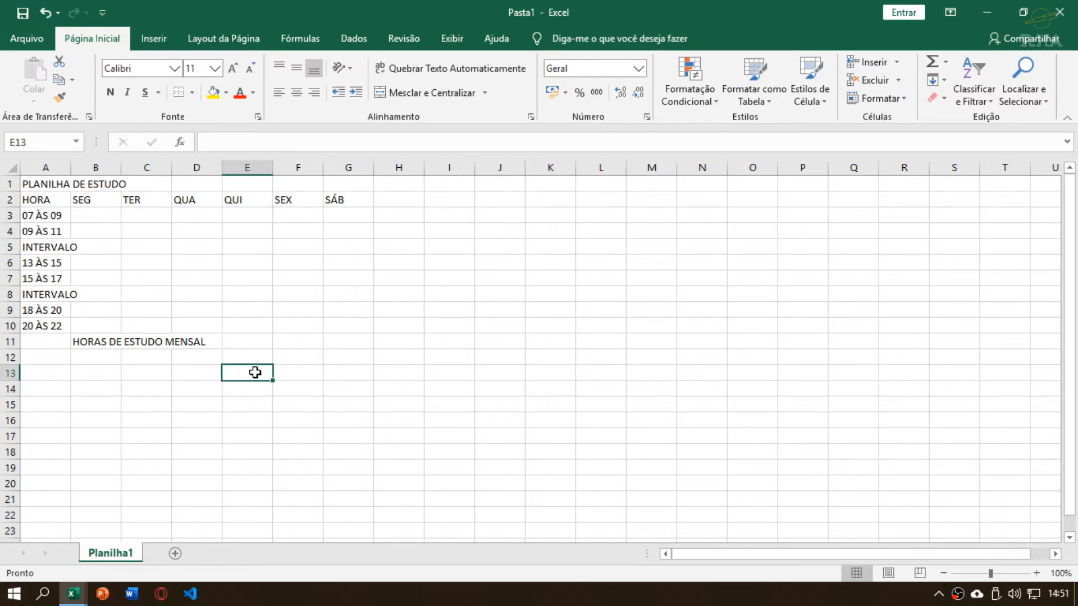
left_click(95, 380)
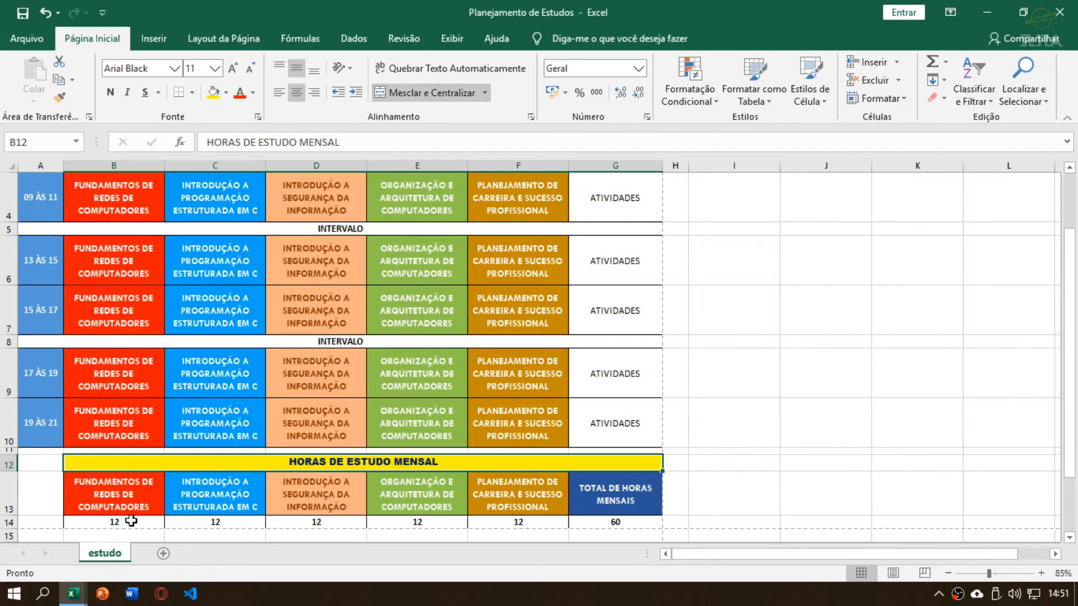
Inspect the monthly study hours formulas in cells B14 to E14 of the Planejamento de Estudos workbook
left_click(131, 521)
left_click(224, 522)
left_click(325, 521)
left_click(415, 521)
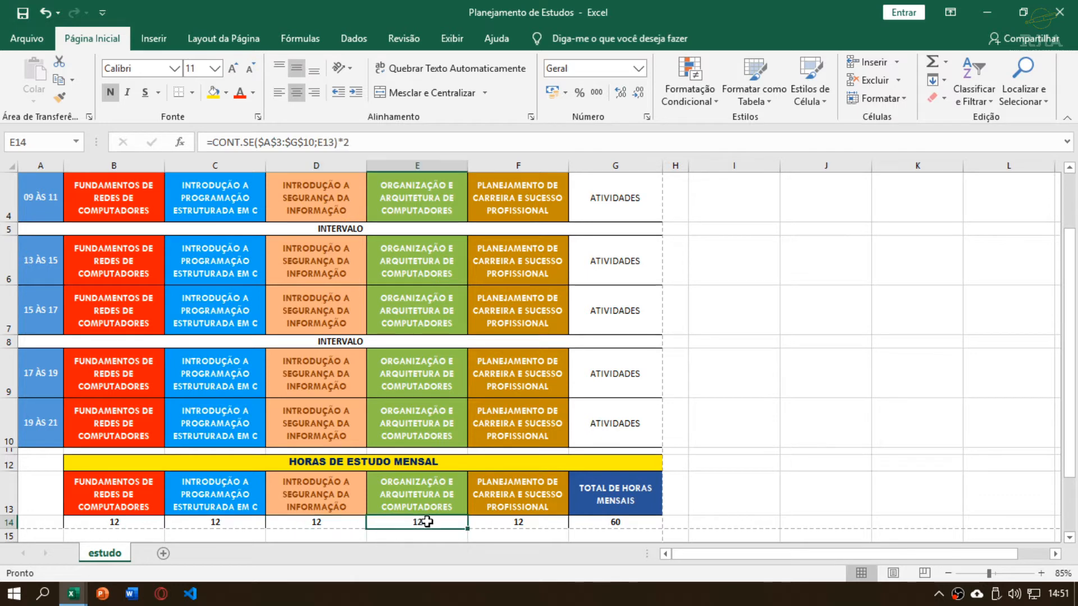
key("alt+Tab")
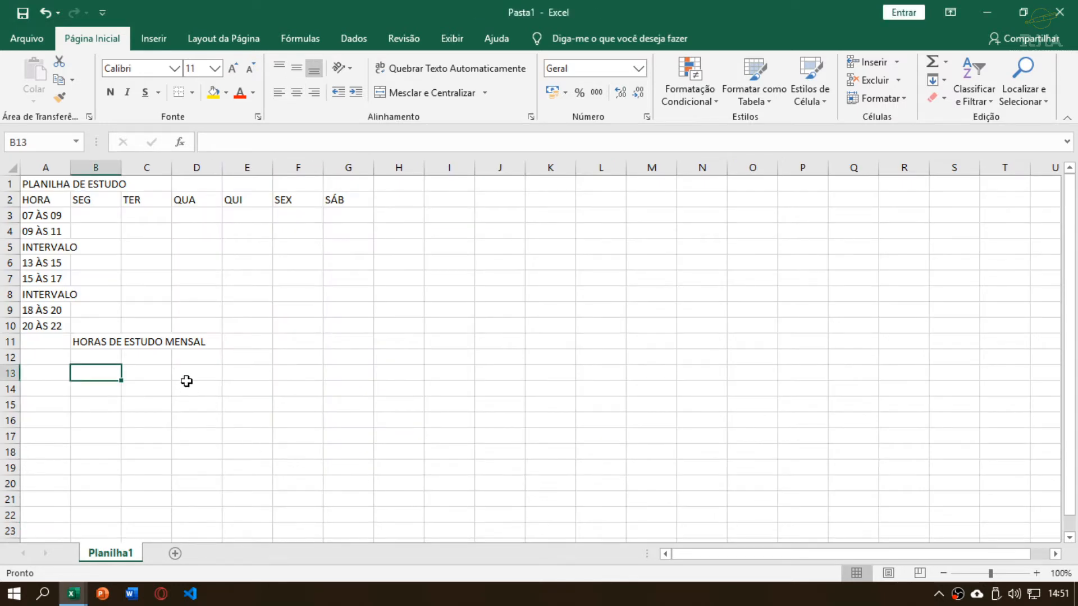
left_click(187, 381)
left_click_drag(66, 372, 272, 371)
left_click(149, 371)
left_click_drag(96, 373, 301, 374)
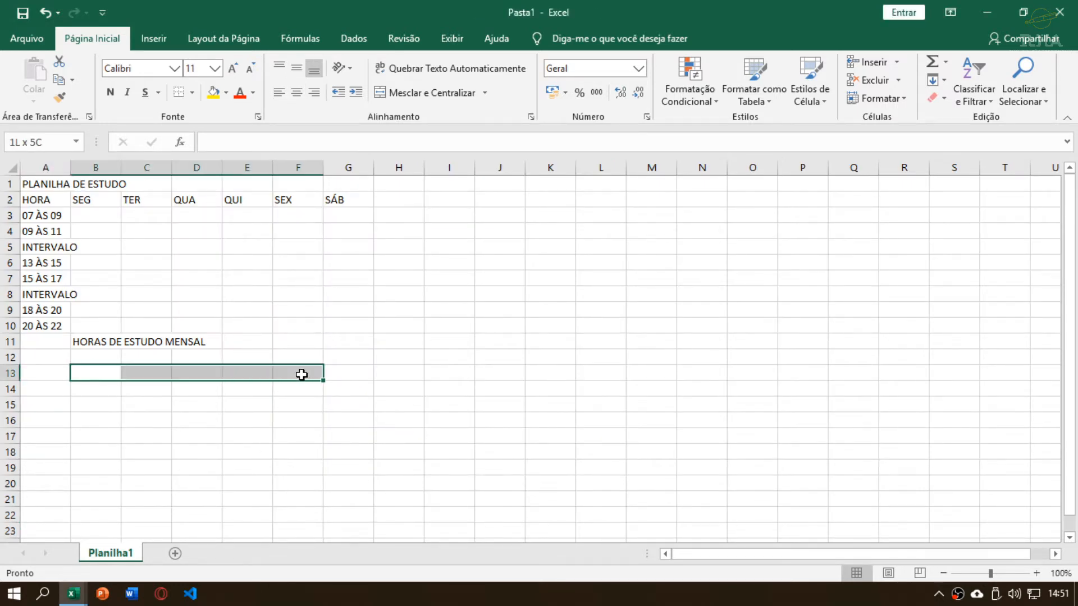
left_click(241, 372)
left_click_drag(67, 373, 277, 373)
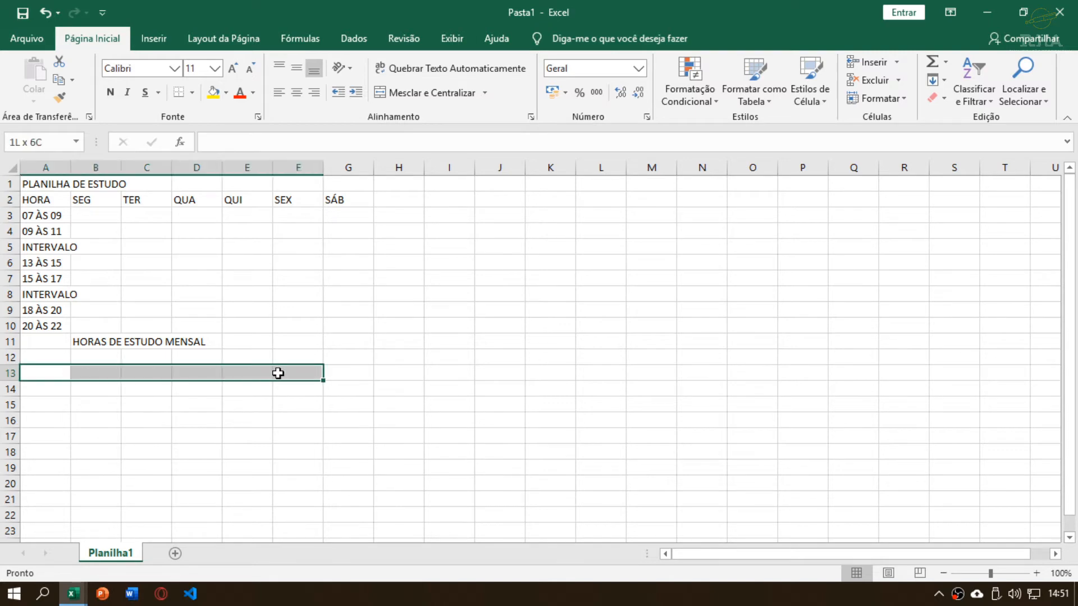
left_click_drag(90, 373, 287, 373)
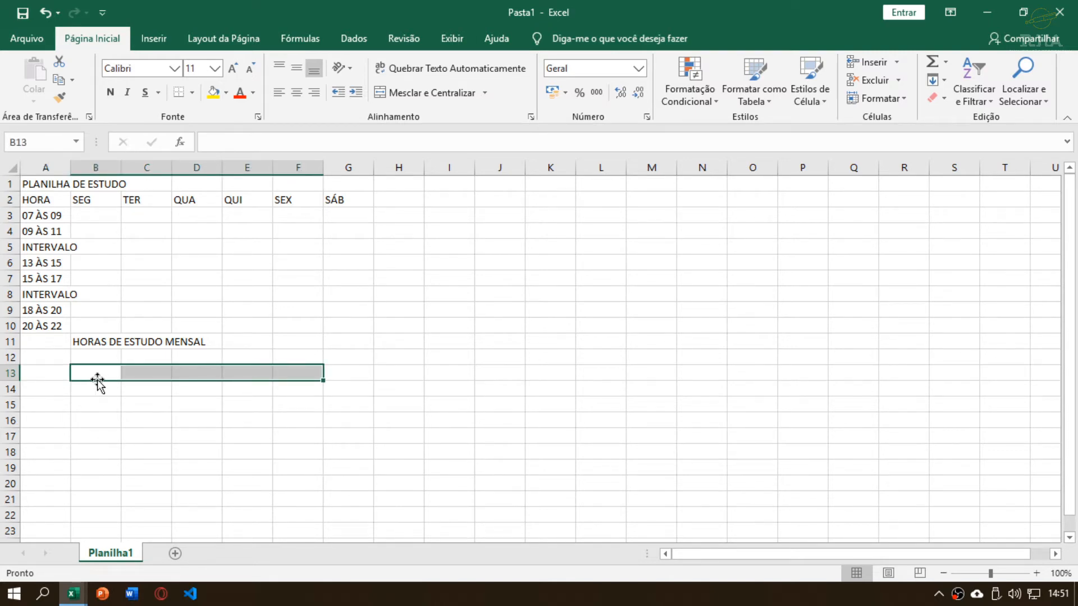
left_click(101, 277)
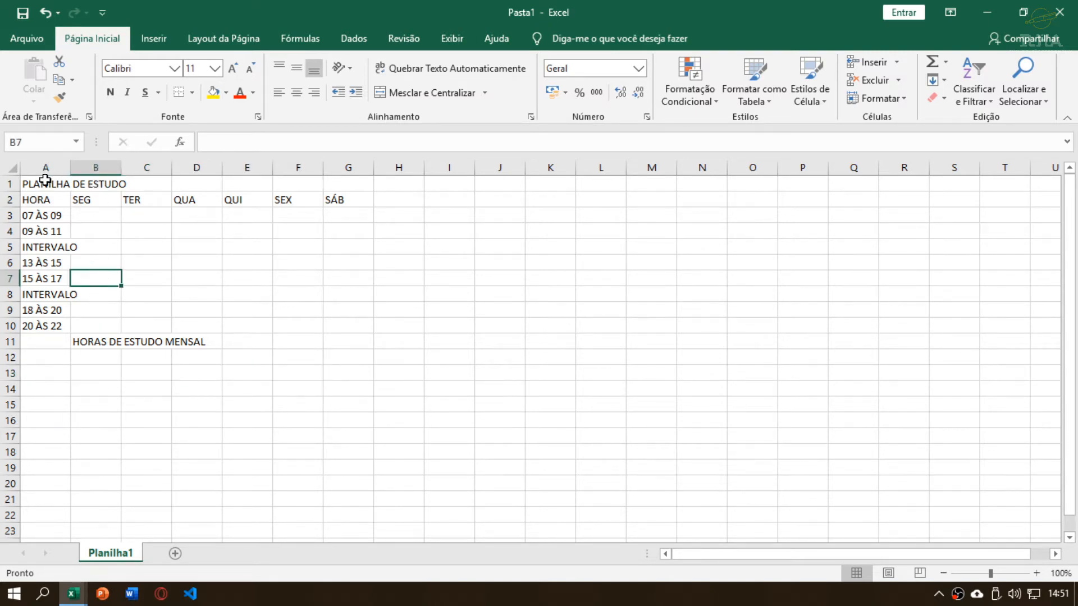
Merge and center the title across A1:G1 and each INTERVALO row across A5:G5 and A8:G8
left_click_drag(49, 184, 351, 185)
left_click(432, 92)
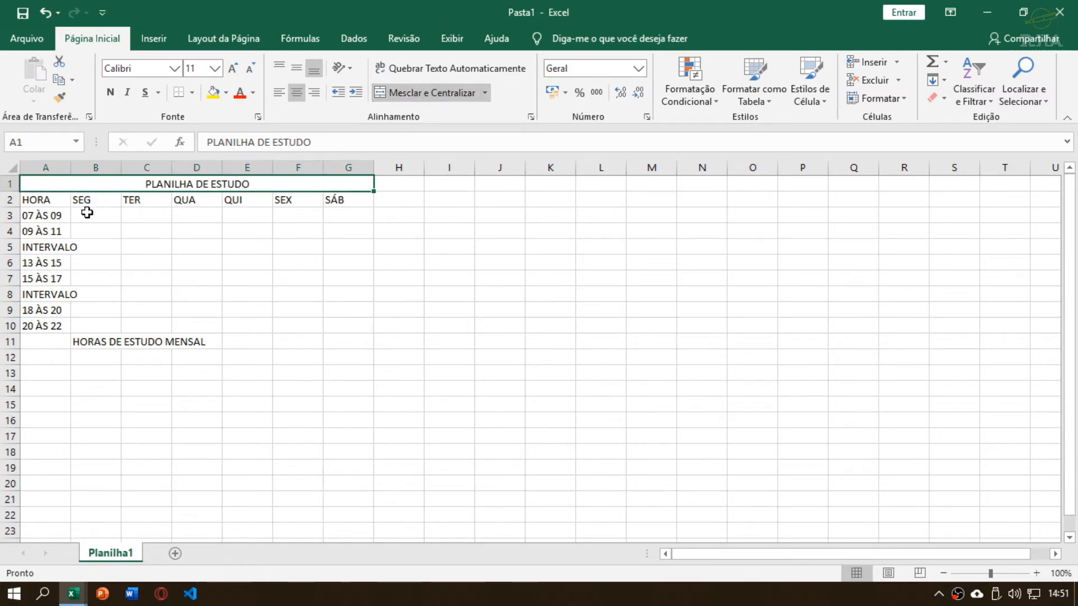
left_click_drag(50, 247, 349, 245)
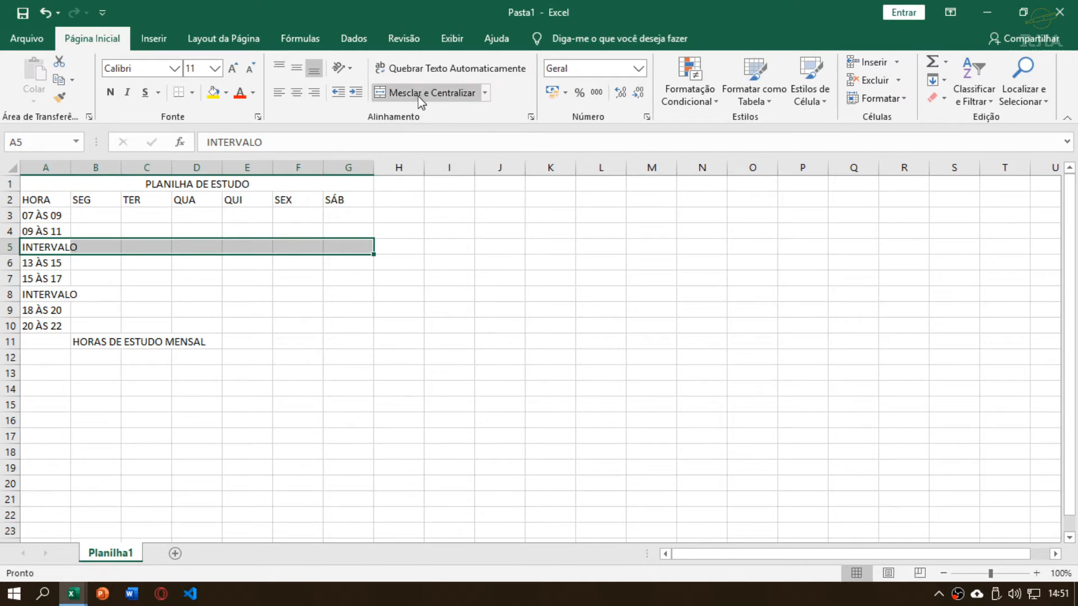
left_click(418, 94)
left_click_drag(56, 296, 337, 291)
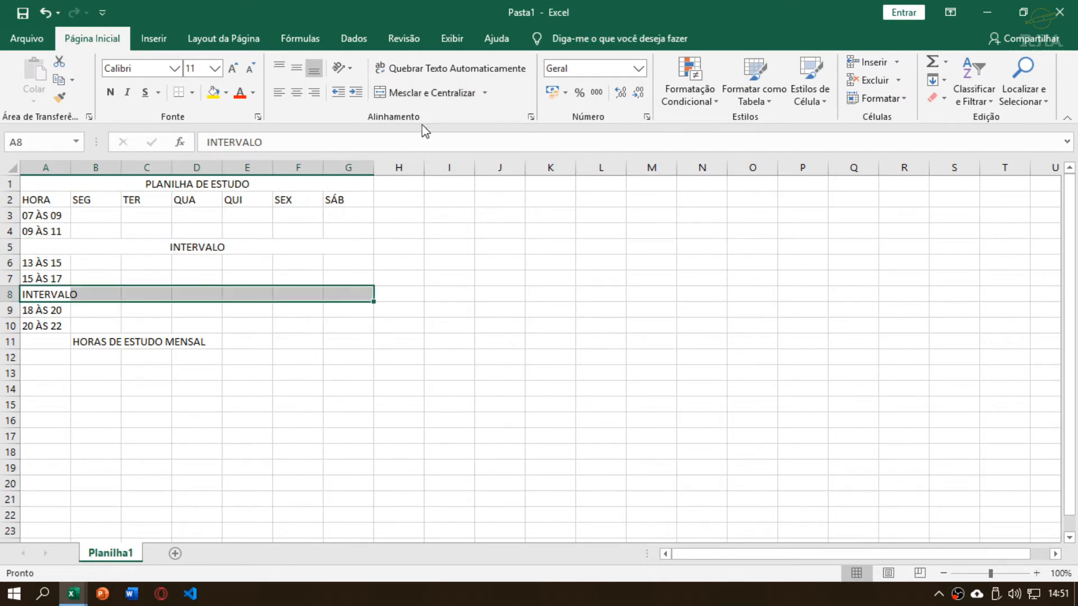
left_click(443, 99)
left_click(290, 230)
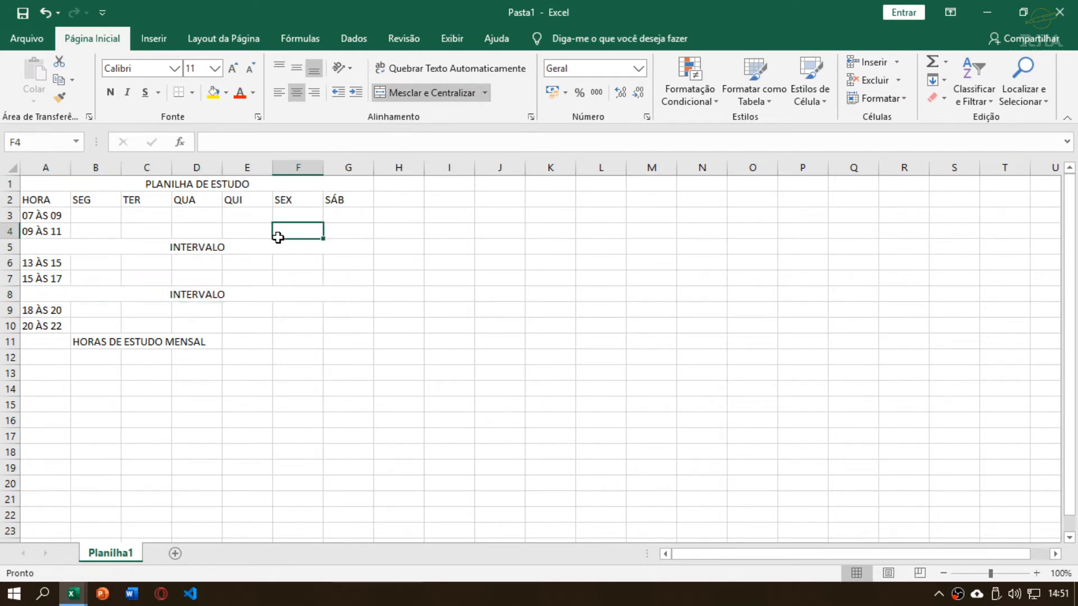
Copy the text "FUNDAMENTOS DE REDES DE COMPUTADORES" from cell B3 of the Planejamento de Estudos workbook into B3 of the new workbook
left_click(94, 248)
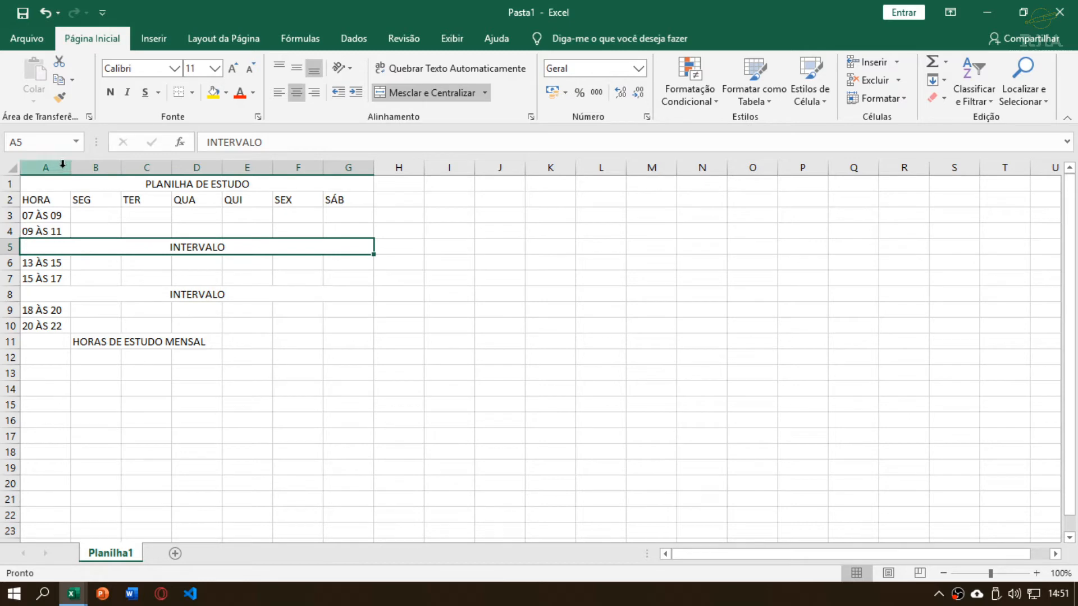
left_click(94, 220)
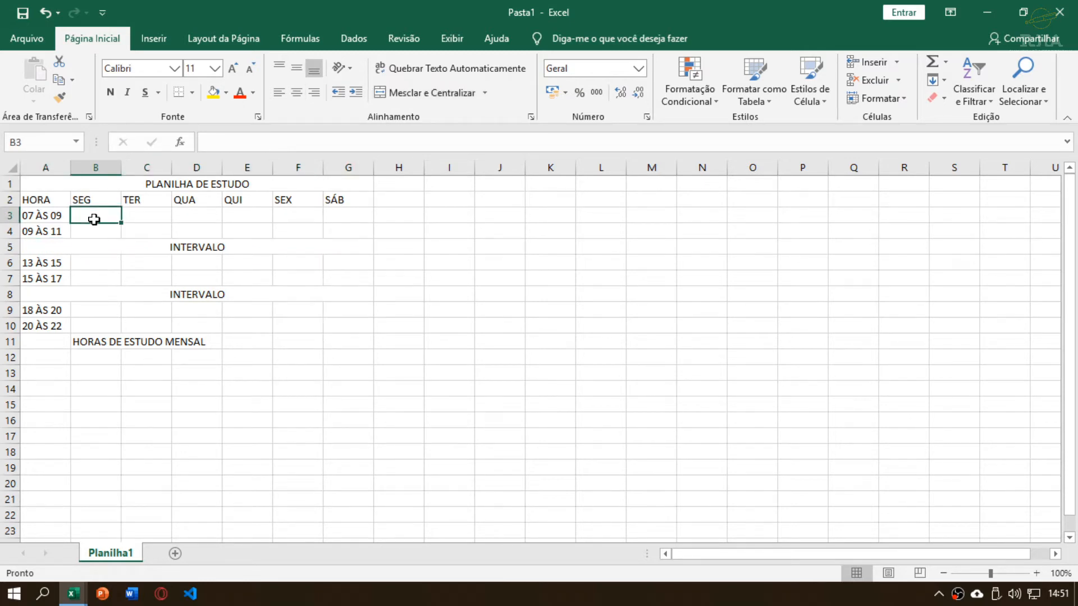
left_click(231, 214)
left_click(201, 215)
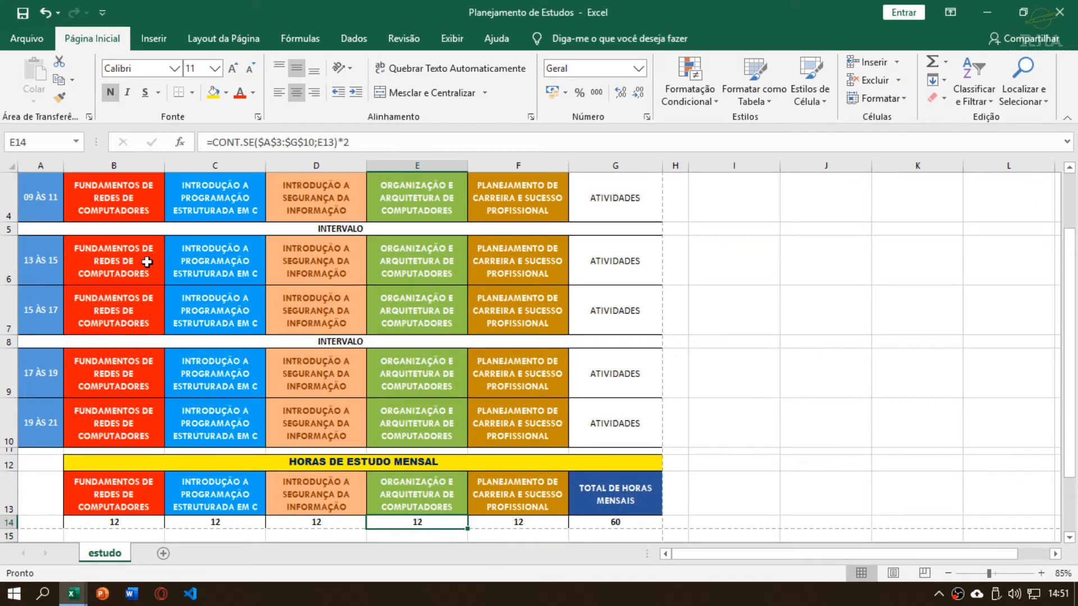
scroll(152, 250, "up", 1)
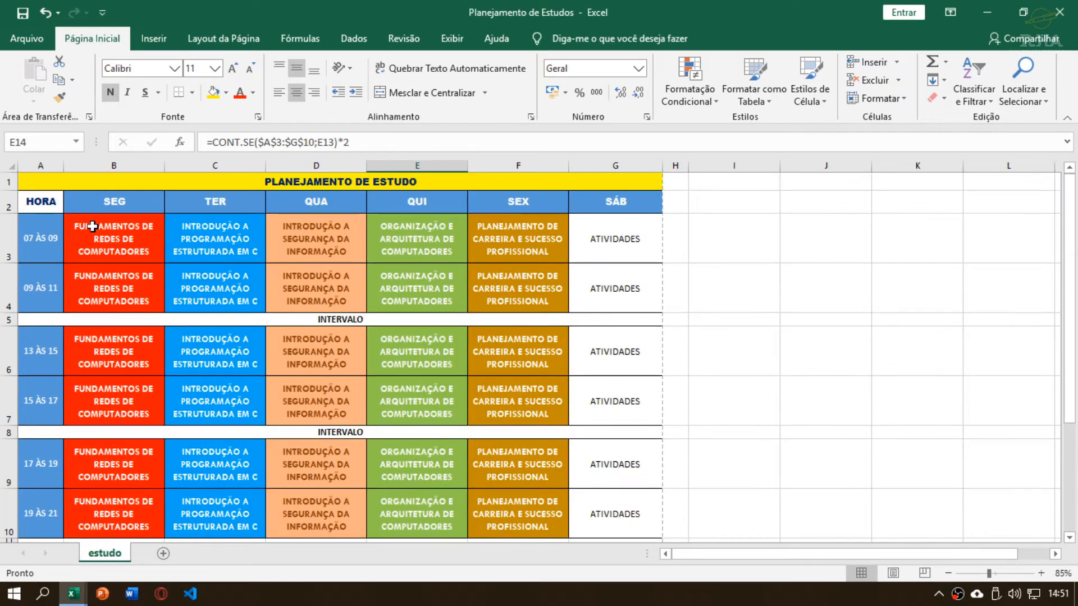
left_click(124, 246)
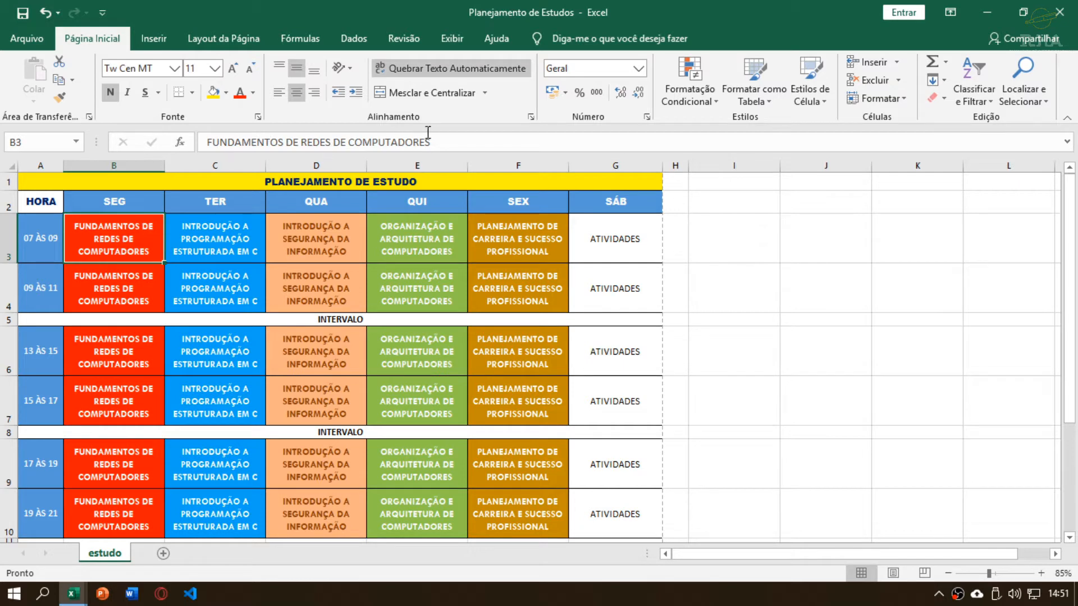
left_click_drag(431, 142, 180, 164)
key("ctrl+c")
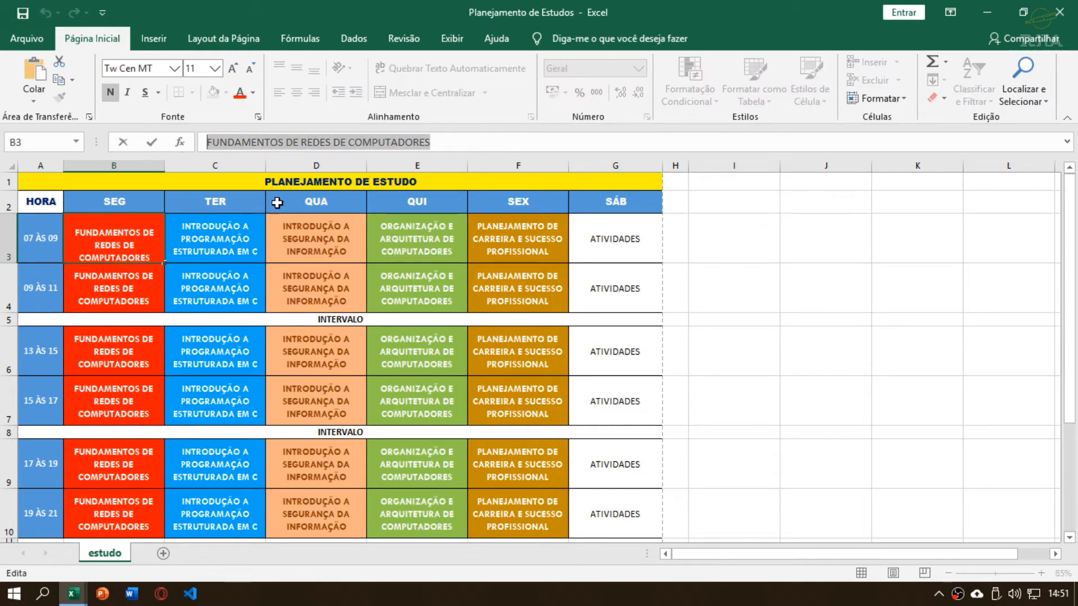
key("alt+Tab")
left_click(96, 218)
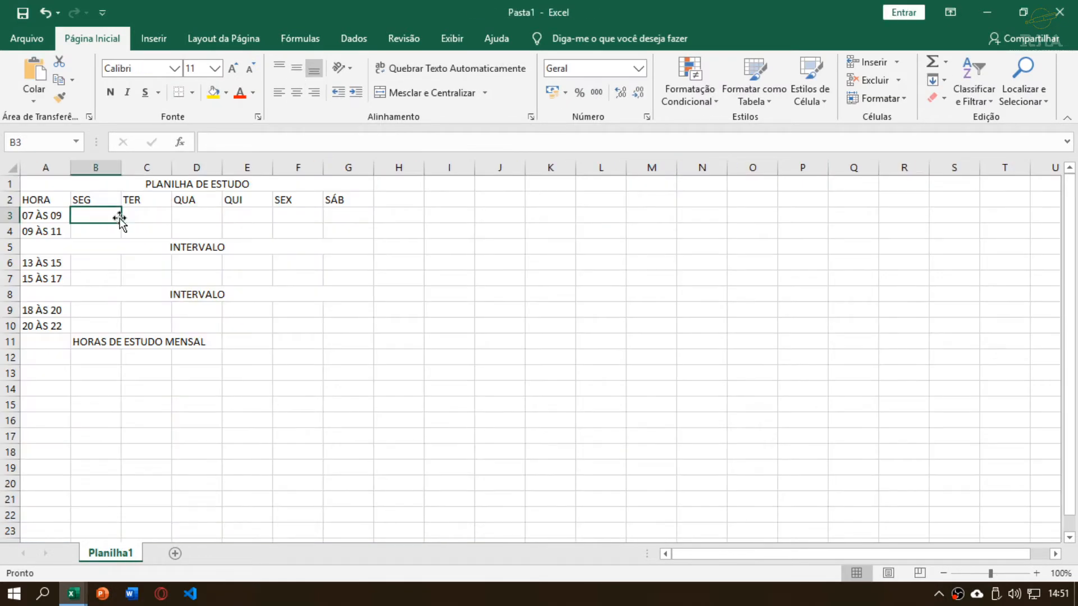
key("ctrl+v")
Copy the text "INTRODUÇÃO A PROGRAMAÇÃO ESTRUTURADA EM C" from C3 of the Planejamento de Estudos workbook into C3 of the new workbook
key("alt+Tab")
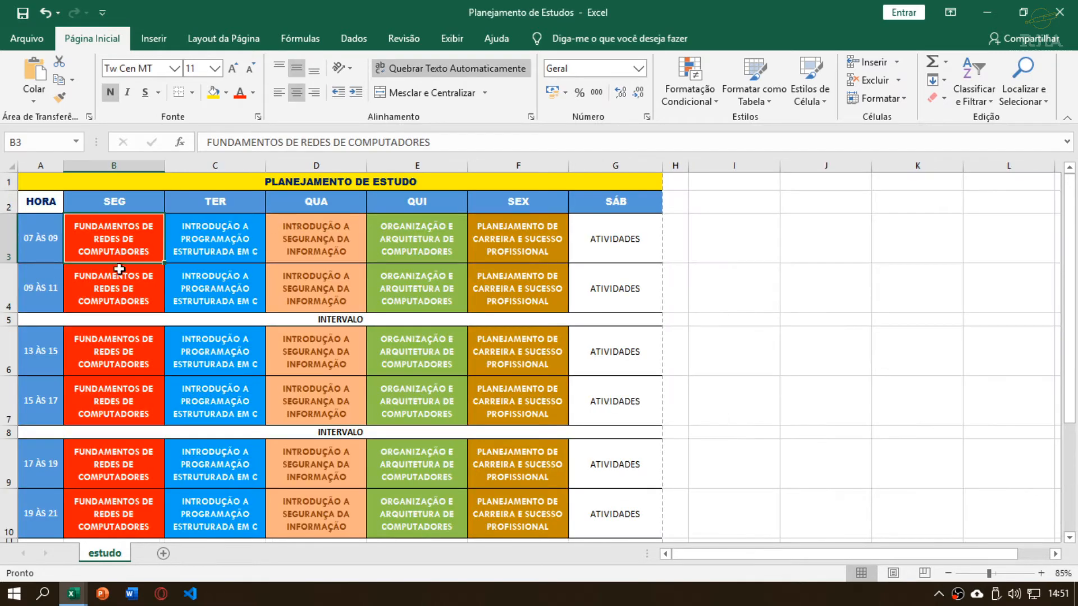
left_click(229, 243)
left_click(335, 143)
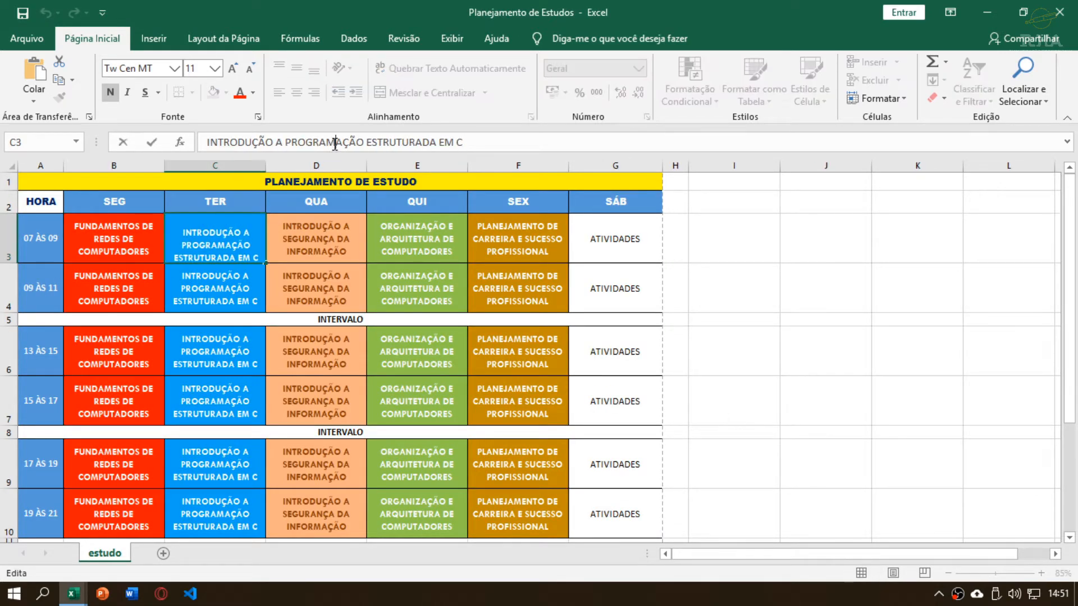
key("ctrl+a")
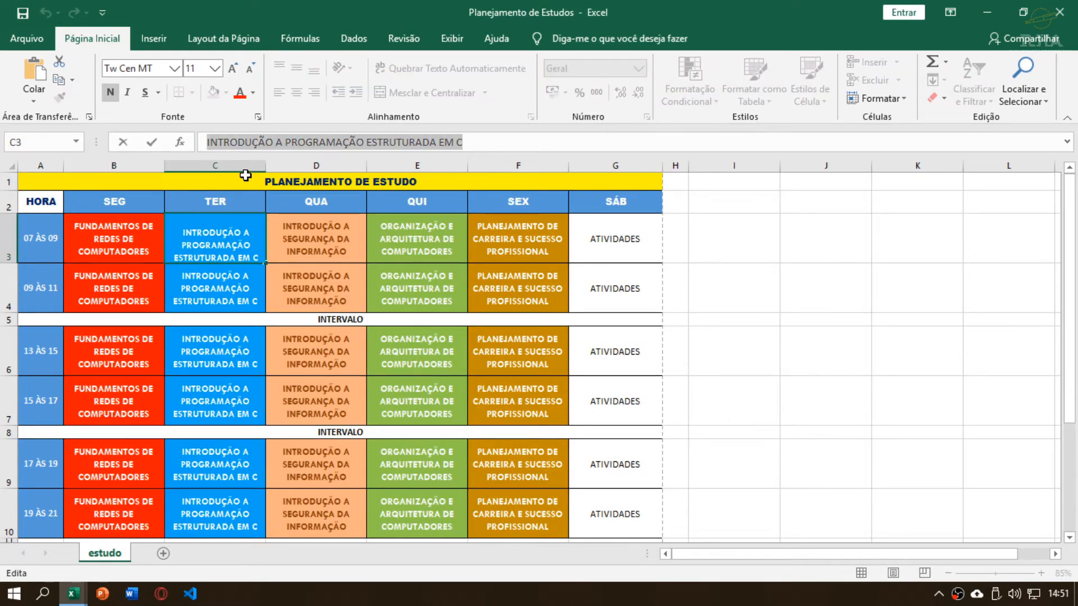
key("alt+Tab")
left_click(155, 203)
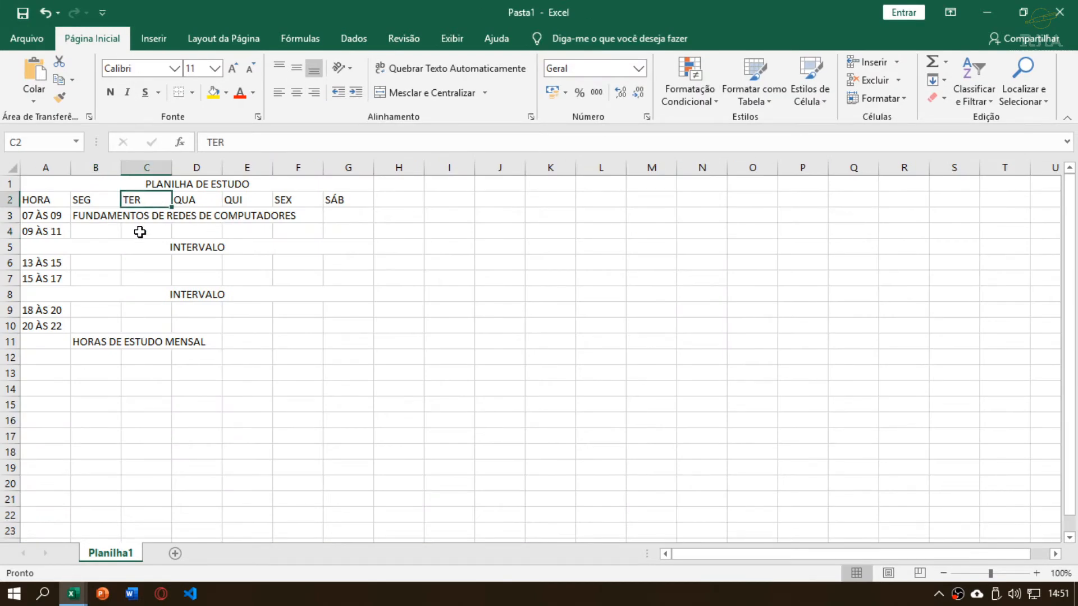
left_click(150, 215)
key("ctrl+v")
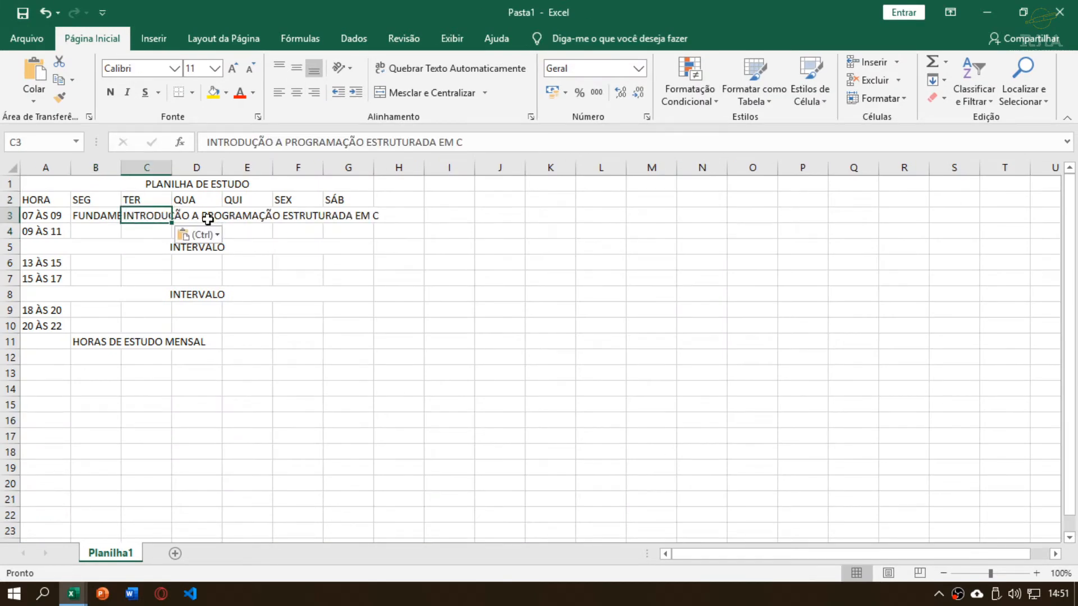
Copy the text "INTRODUÇÃO A SEGURANÇA DA INFORMAÇÃO" from D3 of the Planejamento de Estudos workbook into D3 of the new workbook
key("alt+Tab")
left_click(318, 233)
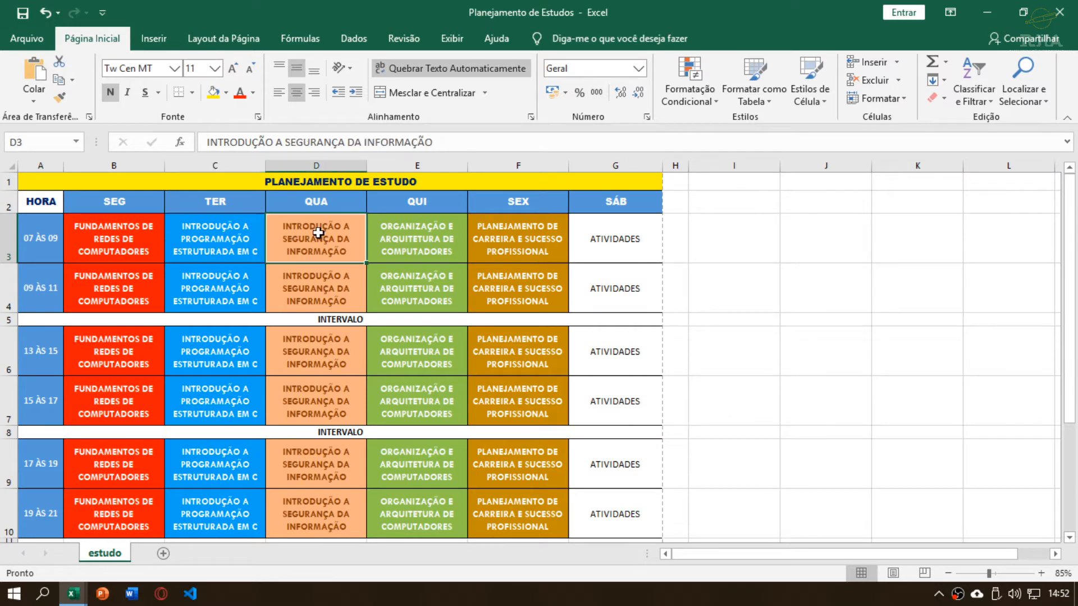
left_click(461, 143)
key("shift+Home")
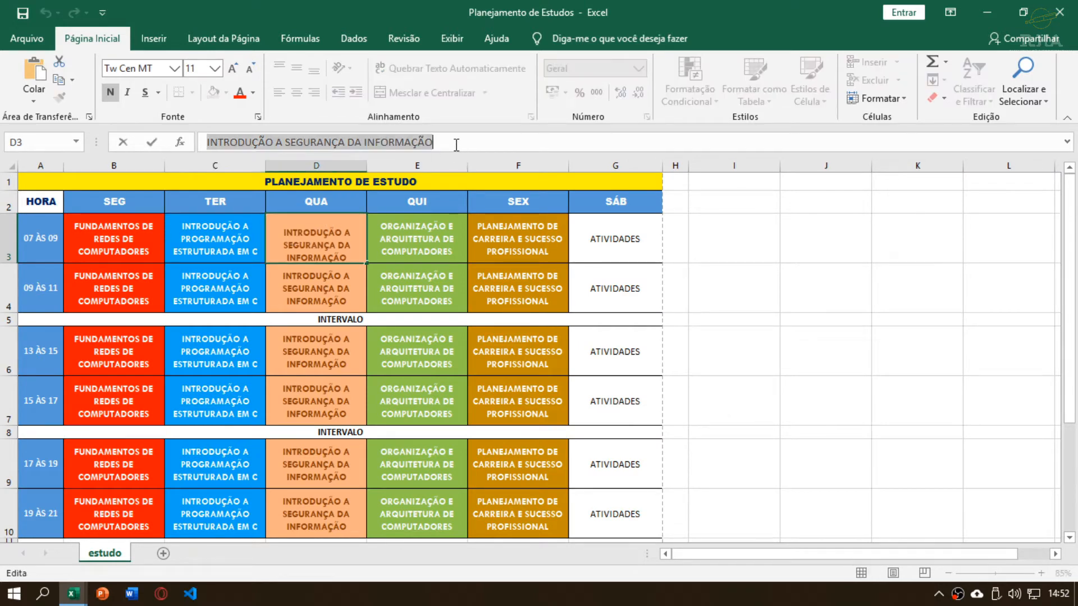
key("alt+Tab")
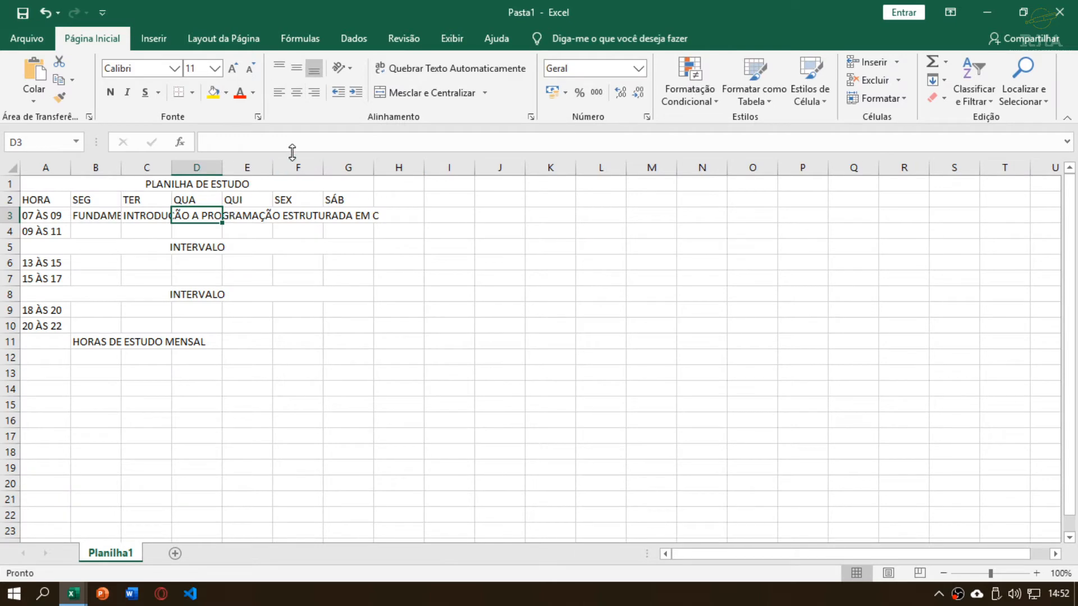
key("ctrl+v")
Copy the text "ORGANIZAÇÃO E ARQUITETURA DE COMPUTADORES" from E3 of the Planejamento de Estudos workbook into E3 of the new workbook
left_click(259, 214)
key("alt+Tab")
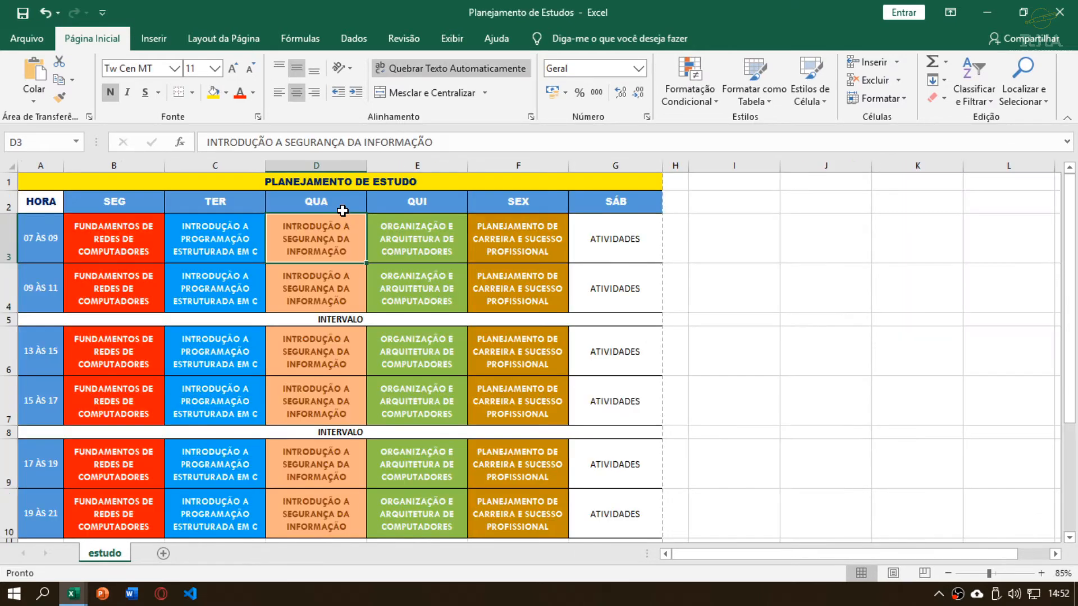
left_click(420, 236)
left_click(425, 142)
triple_click(425, 142)
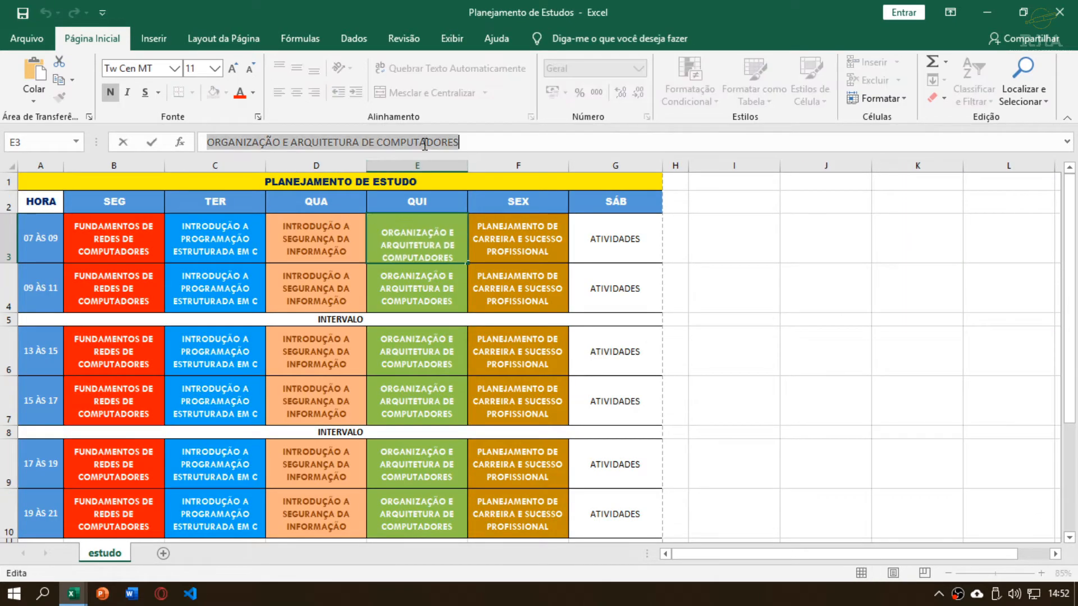
key("alt+Tab")
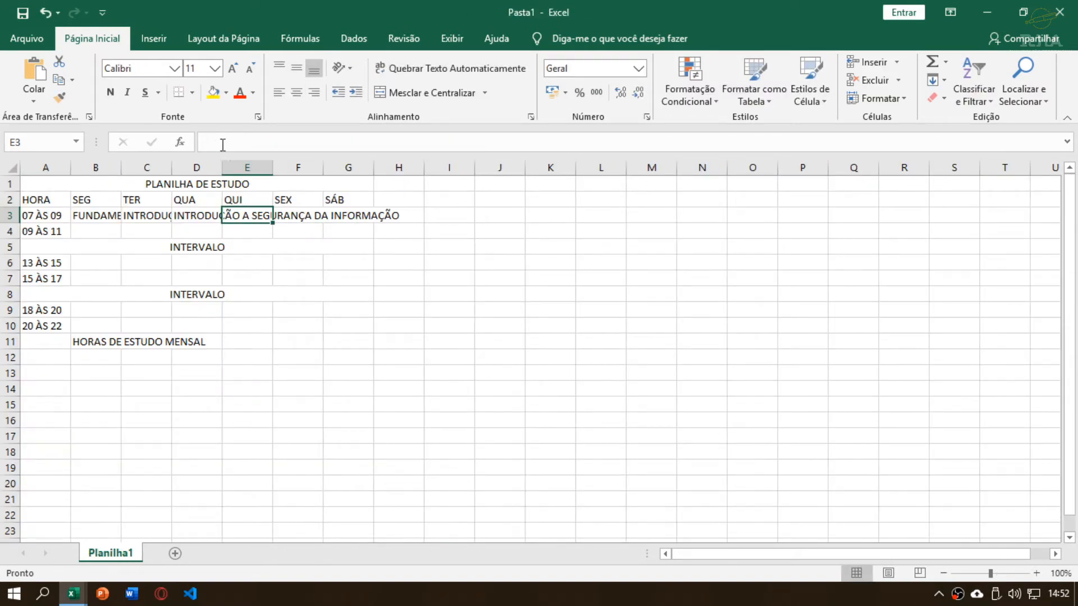
key("ctrl+v")
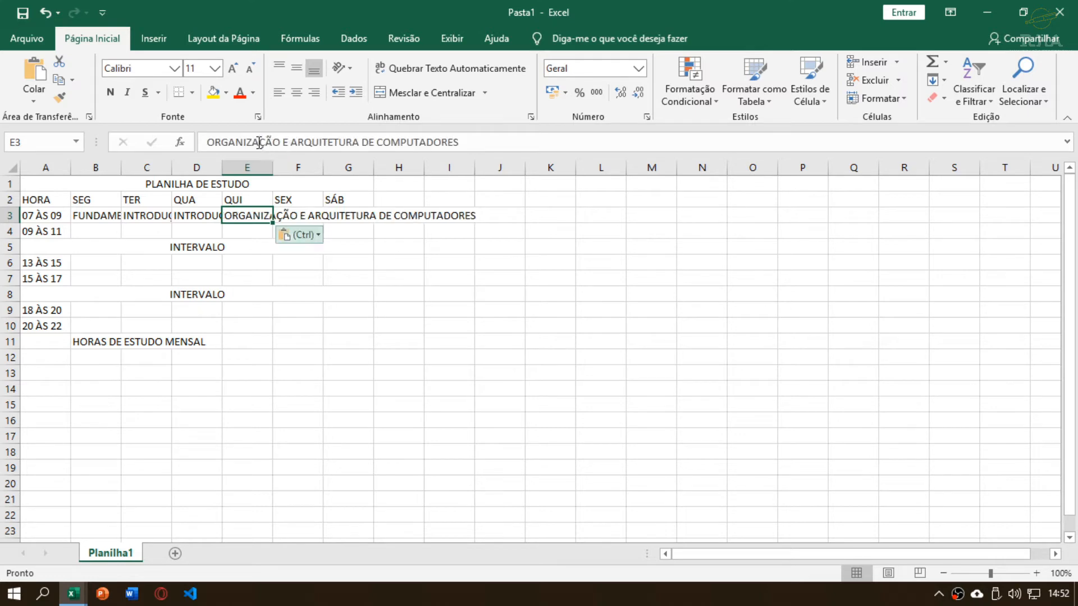
Copy the text "PLANEJAMENTO DE CARREIRA E SUCESSO PROFISSIONAL" from F3 of the Planejamento de Estudos workbook into F3 of the new workbook
key("ctrl")
key("Escape")
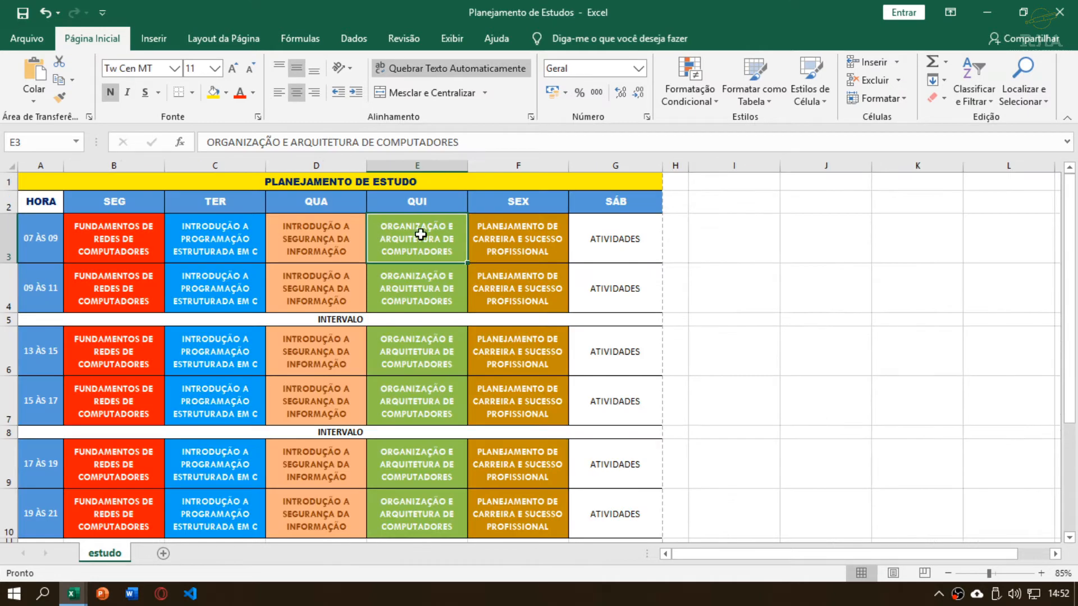
left_click(508, 221)
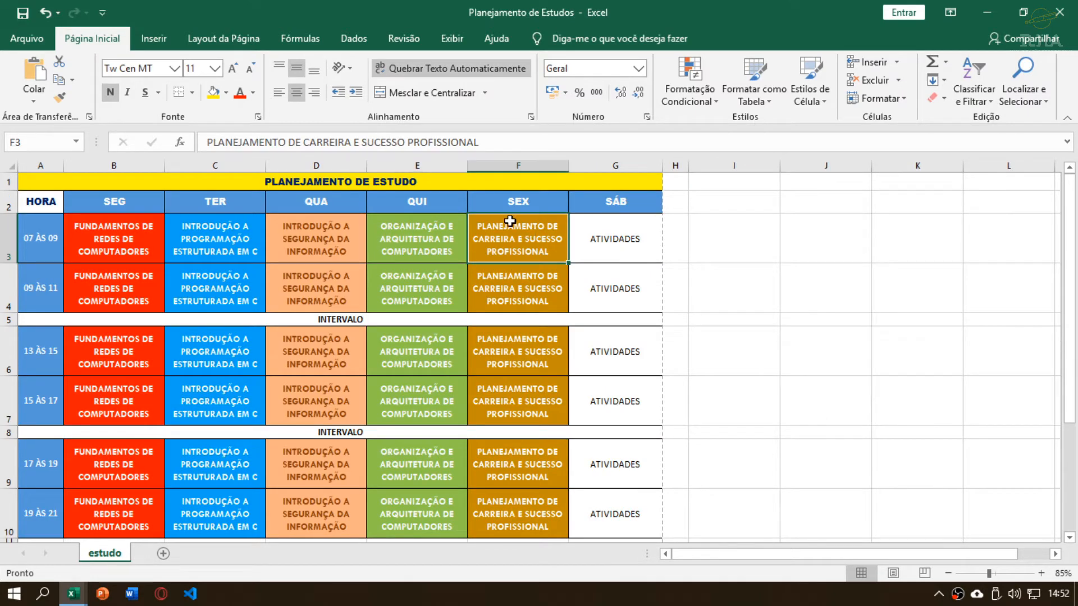
left_click(383, 147)
key("ctrl+a")
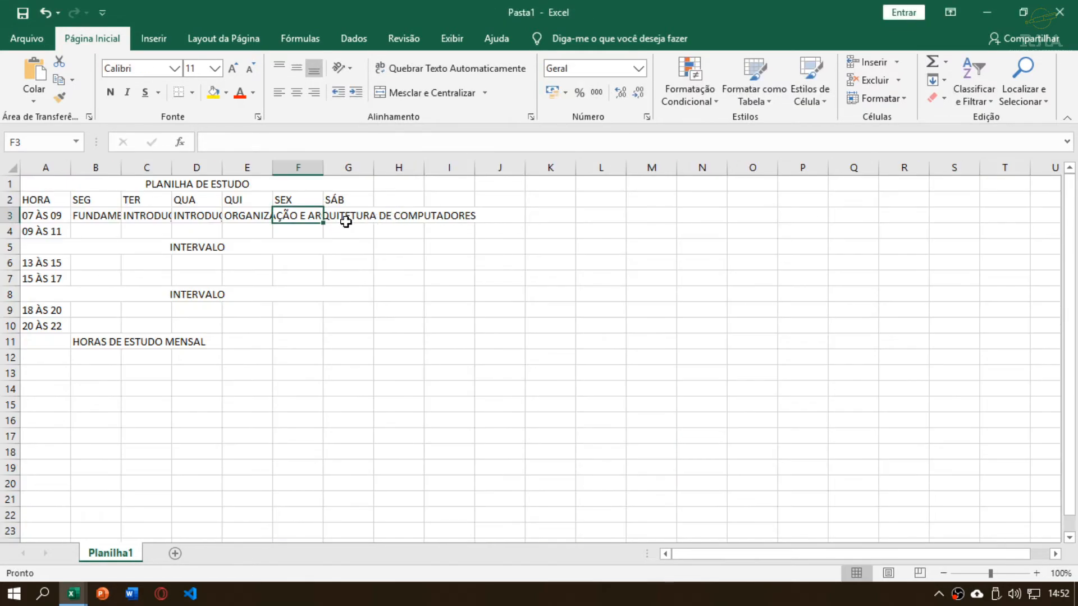
key("ctrl+v")
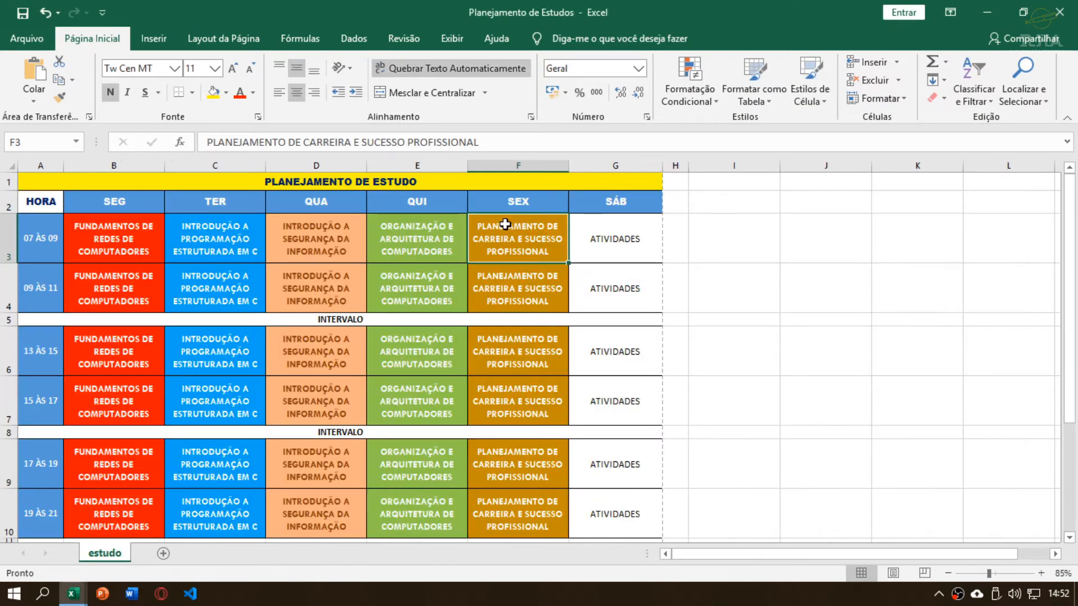
Copy the text "ATIVIDADES" from cell G3 of the Planejamento de Estudos workbook into G3 of the new workbook
left_click(615, 238)
left_click(347, 140)
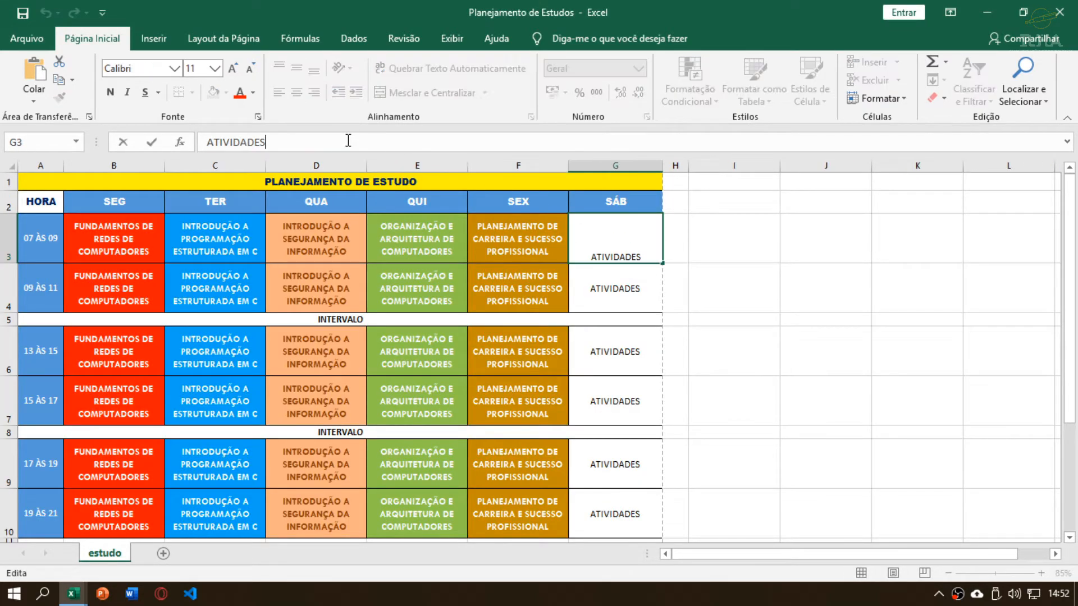
key("shift+Home")
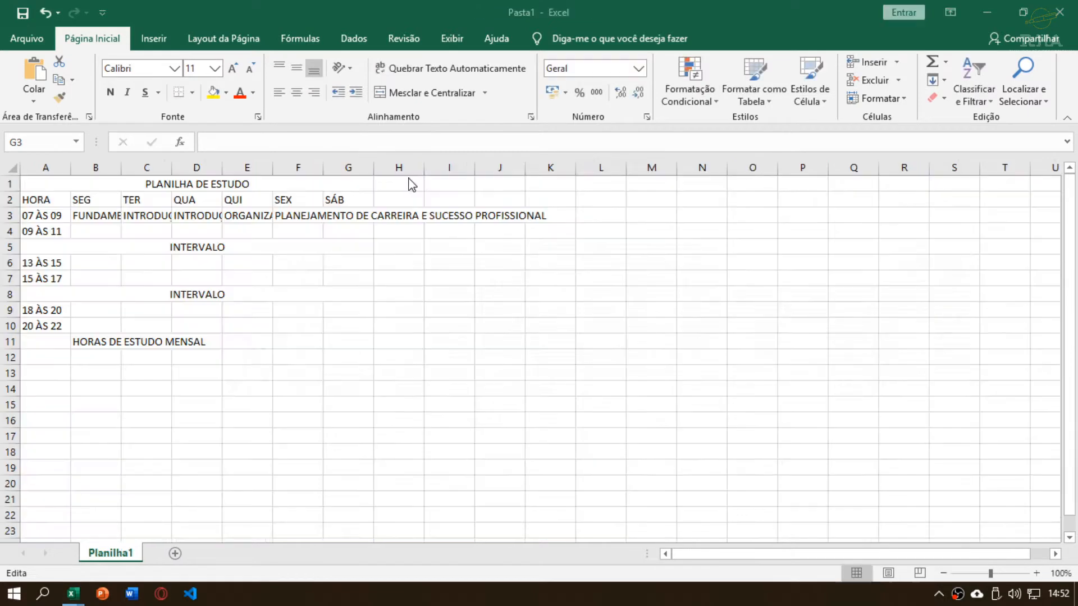
key("Right")
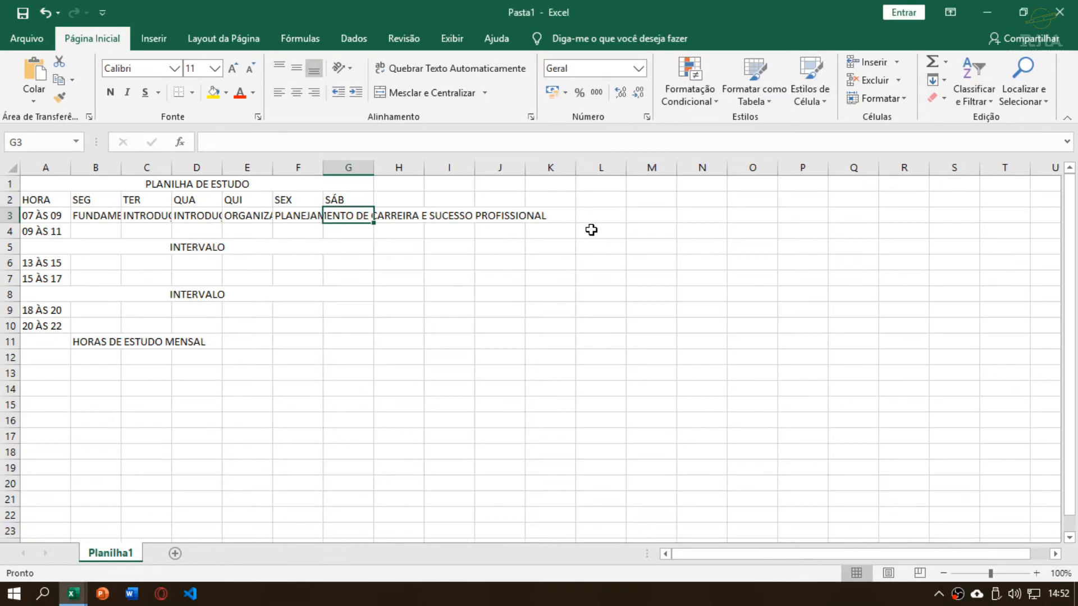
key("ctrl+v")
left_click(313, 258)
left_click(328, 218)
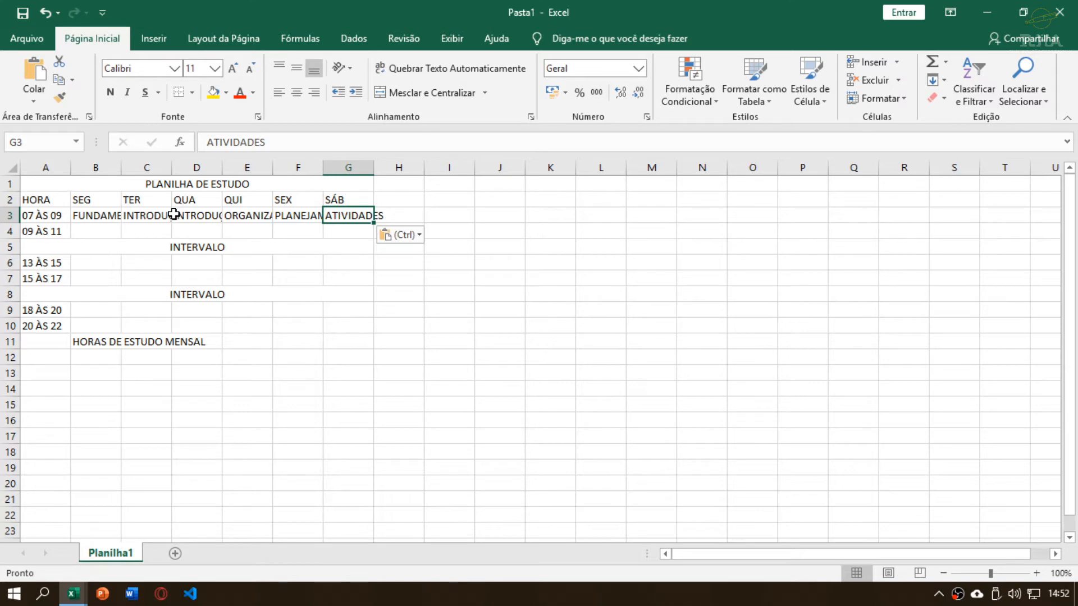
Turn on text wrapping for the subject cells B3:G3
left_click(95, 218)
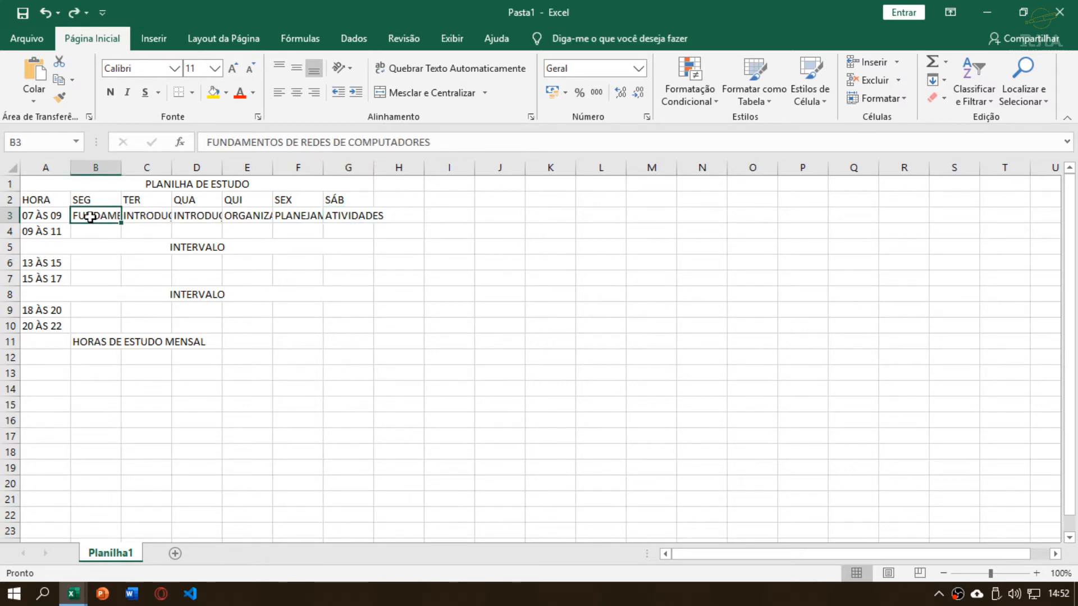
left_click_drag(83, 216, 342, 211)
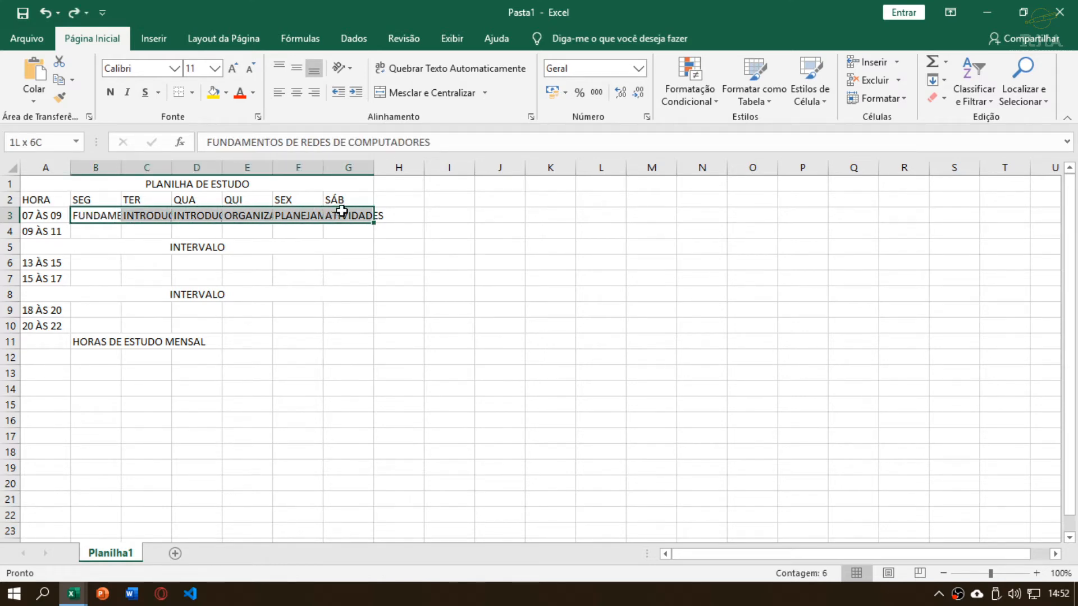
left_click_drag(84, 212, 336, 214)
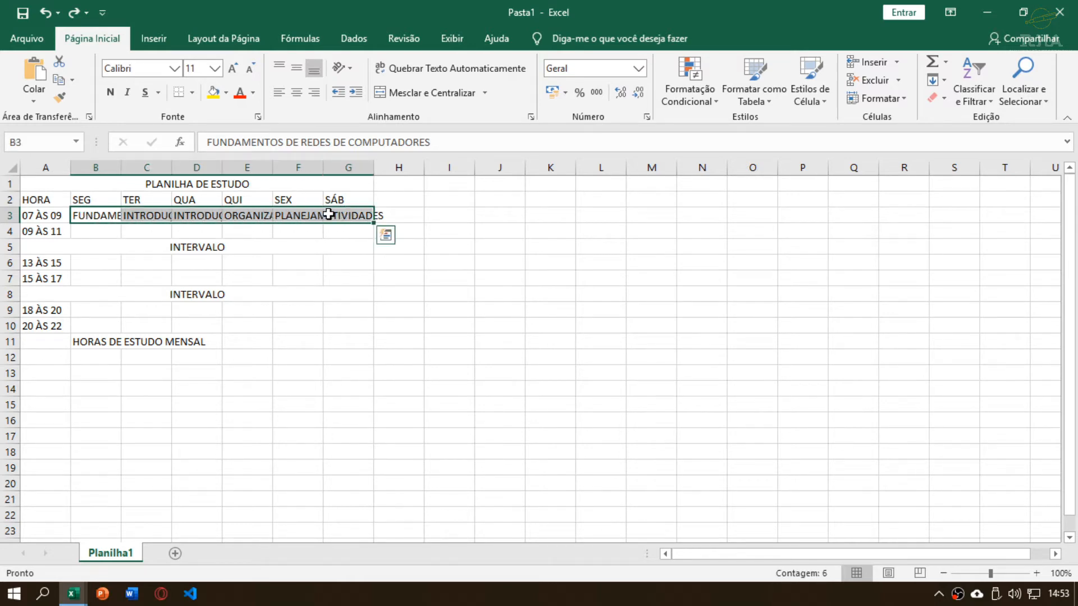
left_click(449, 69)
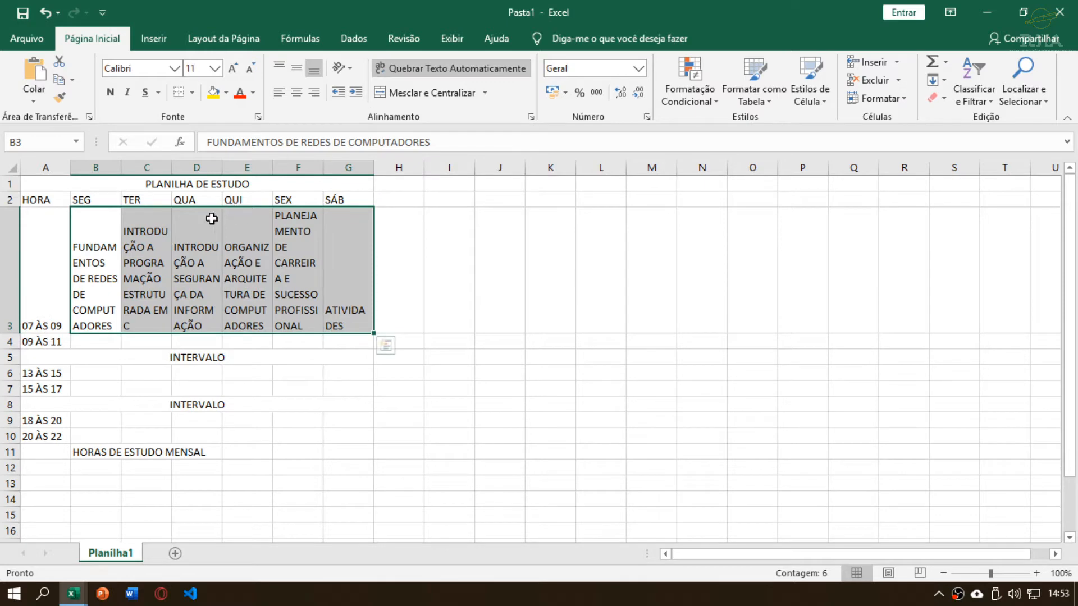
left_click(194, 231)
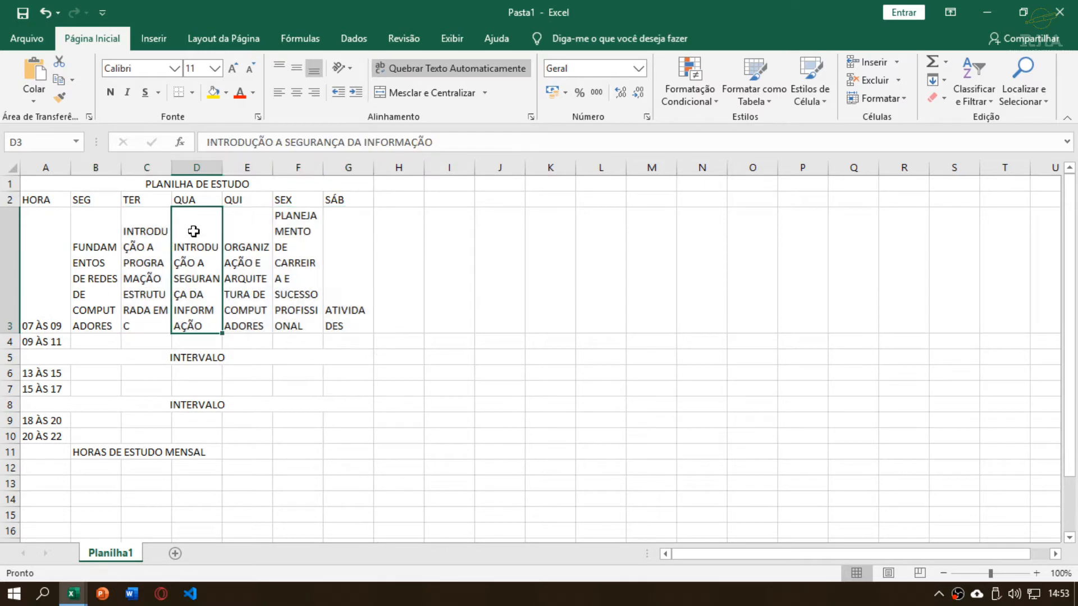
left_click(97, 251)
left_click(251, 245)
left_click(333, 244)
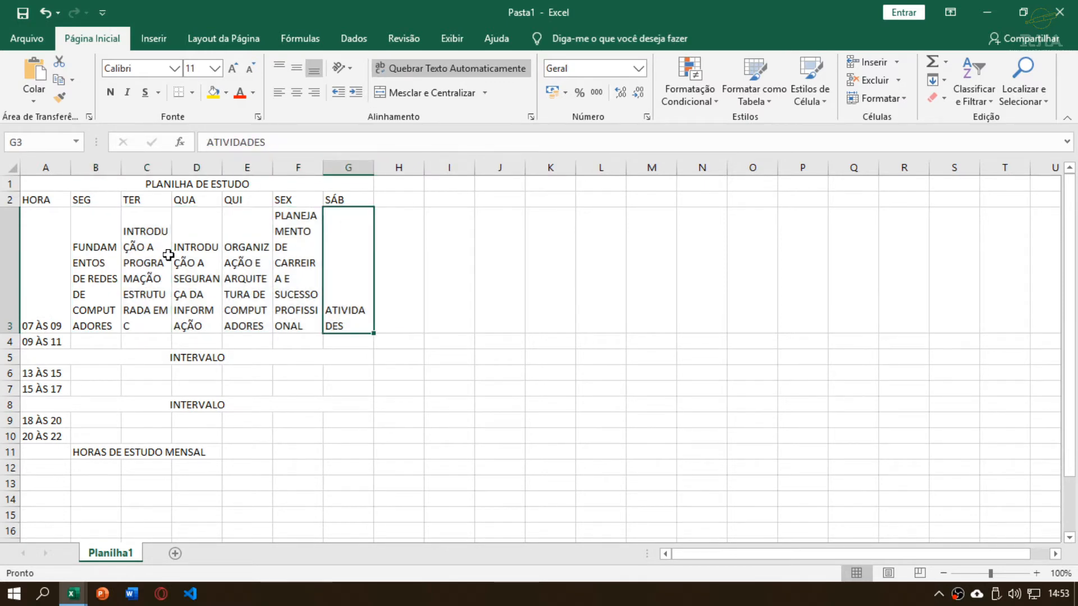
left_click(110, 263)
left_click(148, 256)
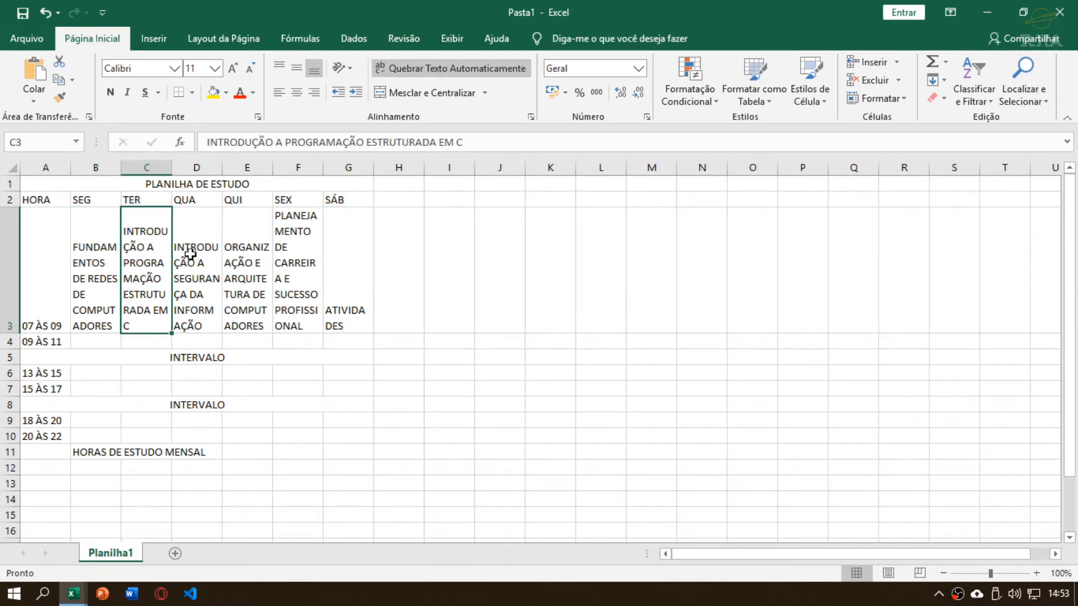
left_click(209, 254)
left_click(266, 254)
left_click(297, 254)
left_click(125, 257)
left_click(297, 238)
left_click(91, 238)
left_click(208, 234)
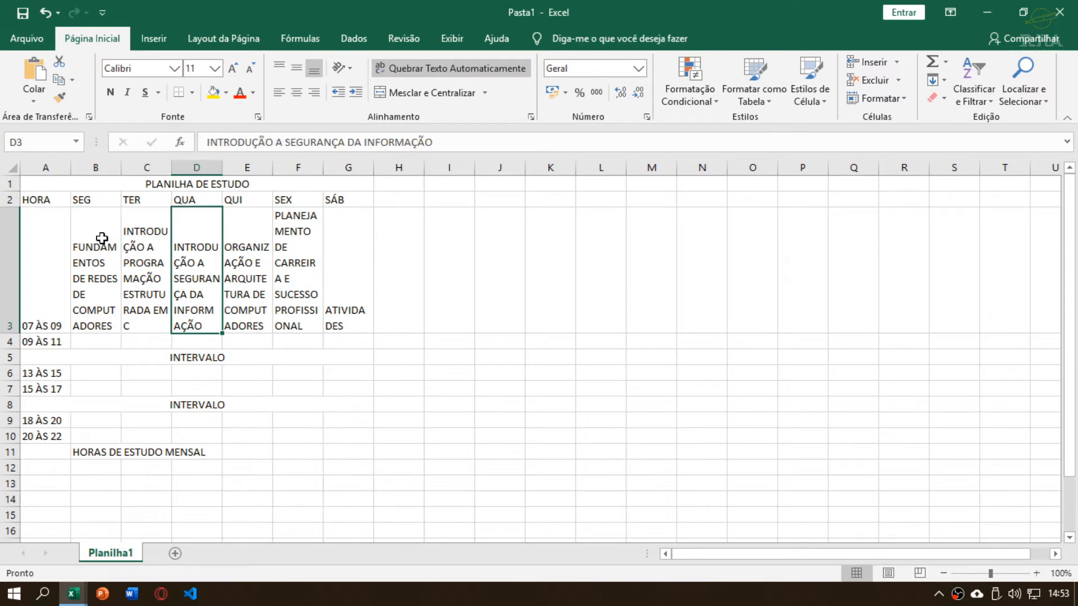
left_click(103, 240)
left_click_drag(124, 242, 327, 238)
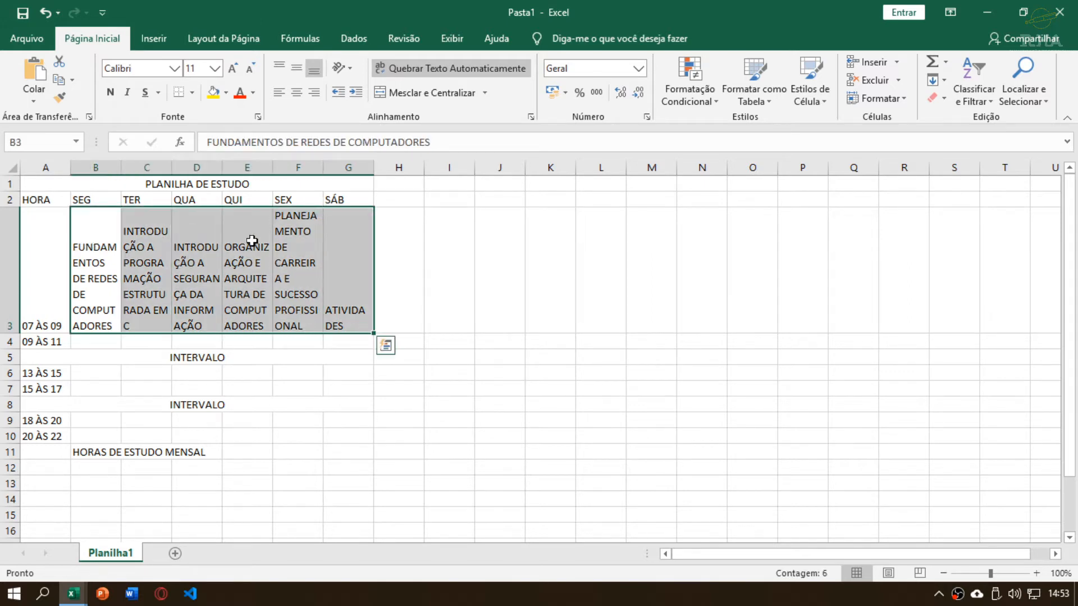
left_click(176, 241)
left_click(78, 226)
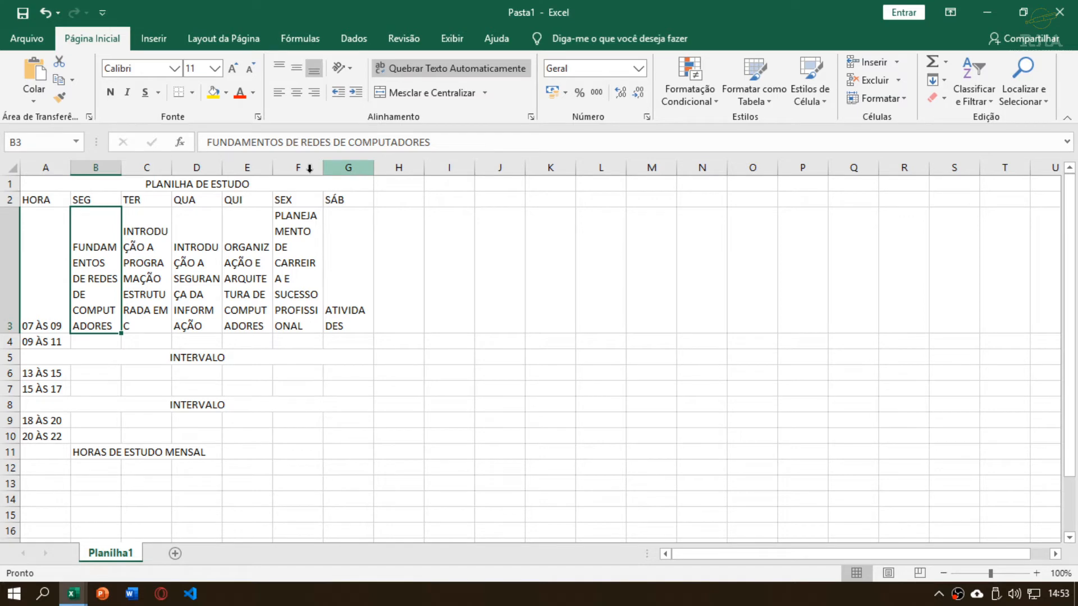
Widen columns B through G together to a width of about 17,57 so the subject names break less
left_click_drag(88, 167, 360, 168)
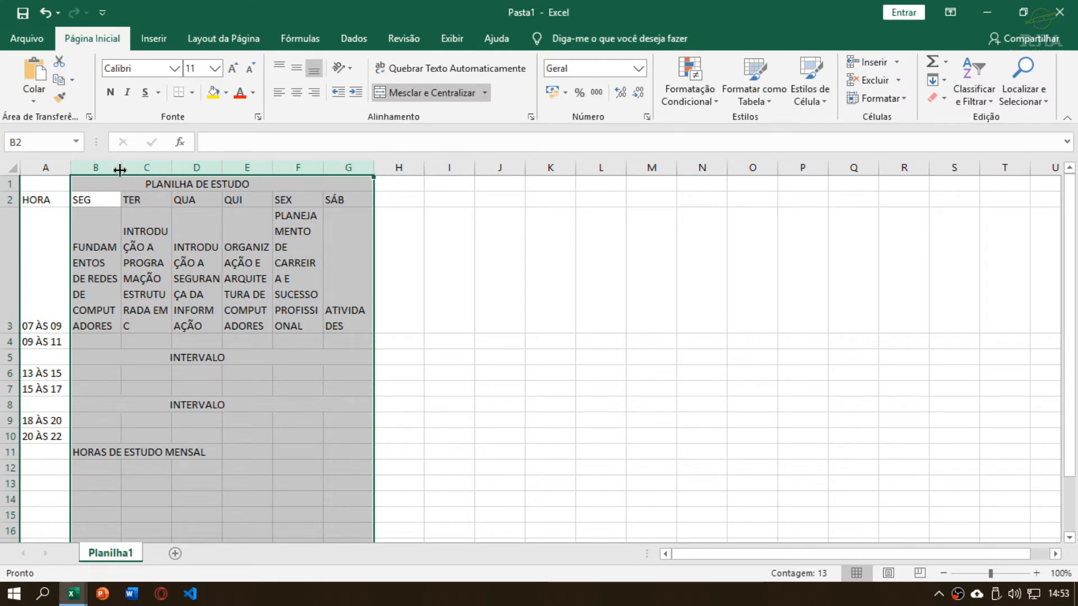
left_click_drag(120, 167, 151, 168)
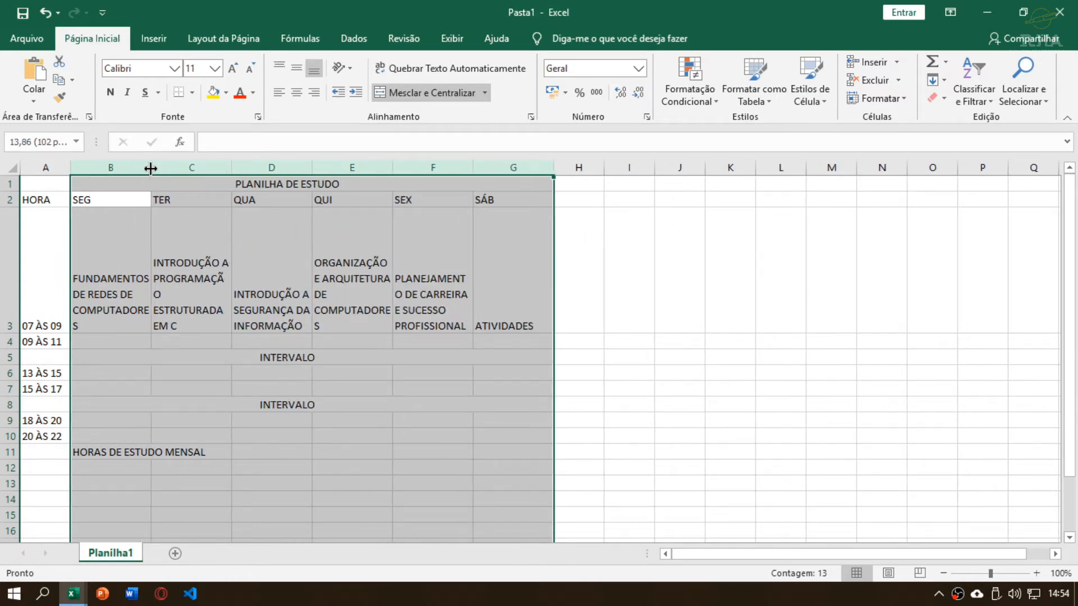
left_click_drag(150, 168, 171, 170)
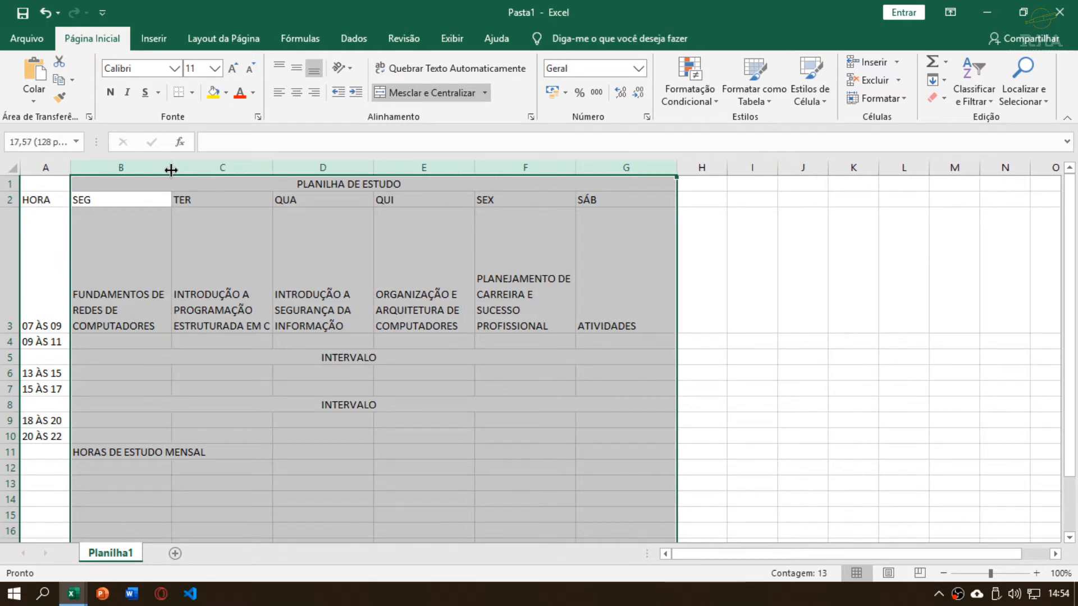
left_click(555, 307)
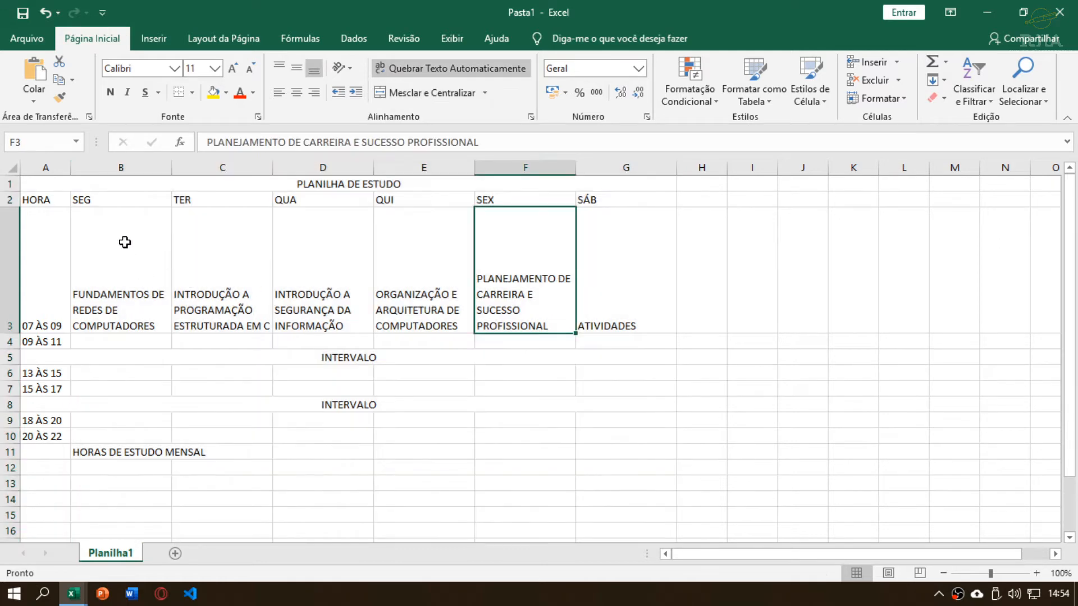
Centre the contents of A3:G3 horizontally and align them to the middle vertically
left_click_drag(48, 219, 628, 288)
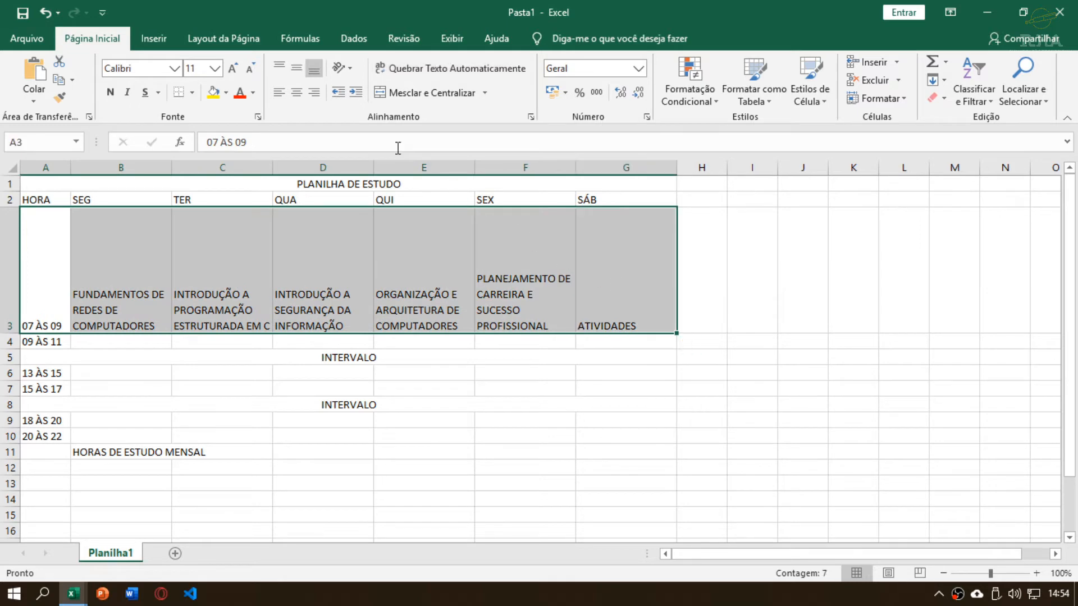
left_click(296, 96)
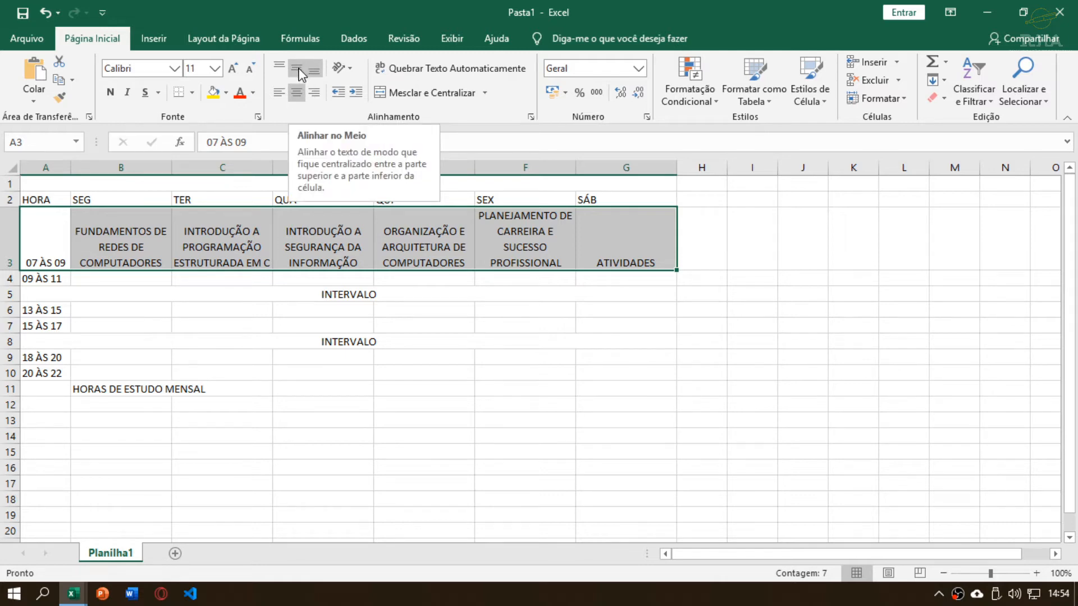
left_click(301, 72)
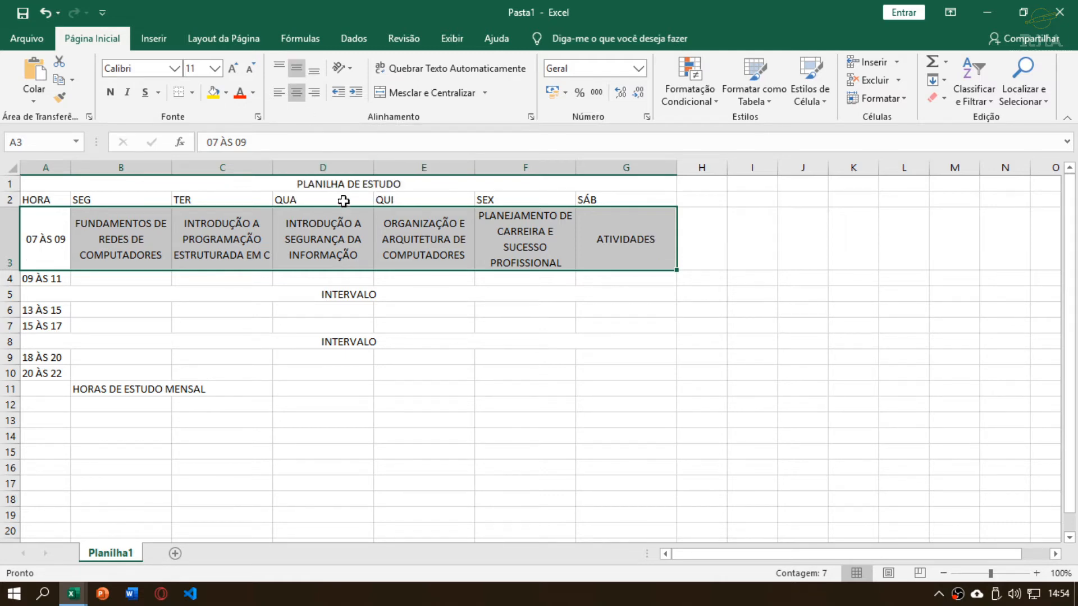
left_click(332, 234)
left_click(418, 280)
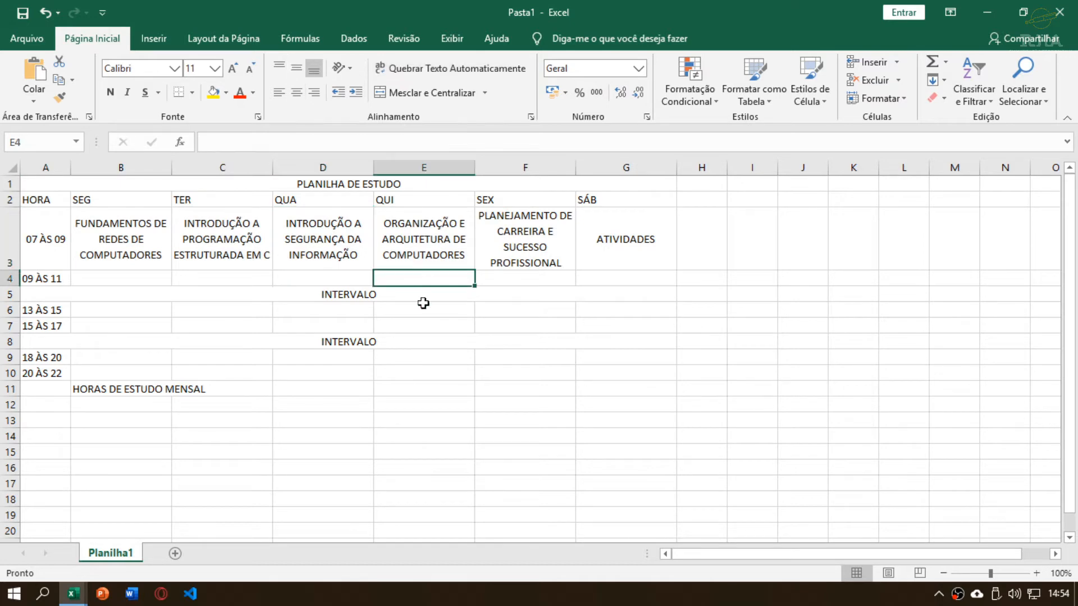
left_click(424, 307)
left_click(427, 278)
Check the sheet in the print preview and set its page margins to Estreita
key("ctrl+p")
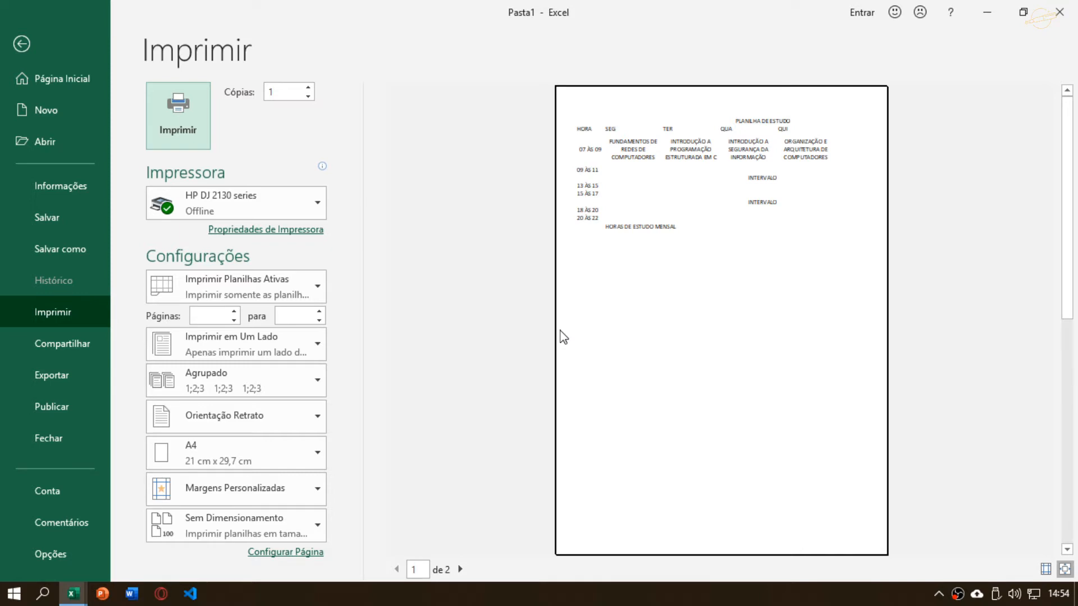
key("Escape")
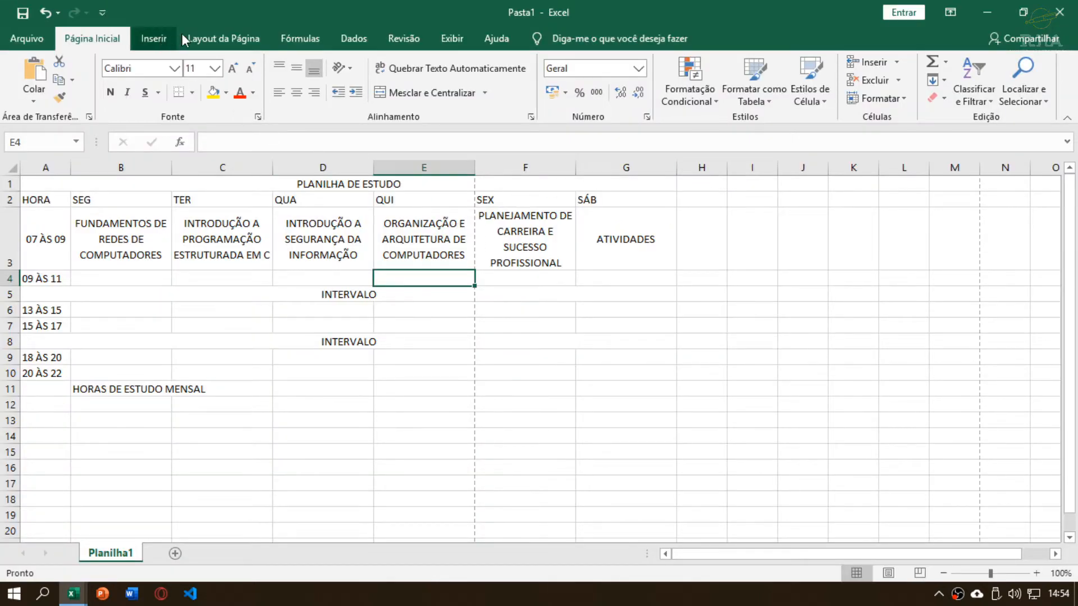
left_click(225, 44)
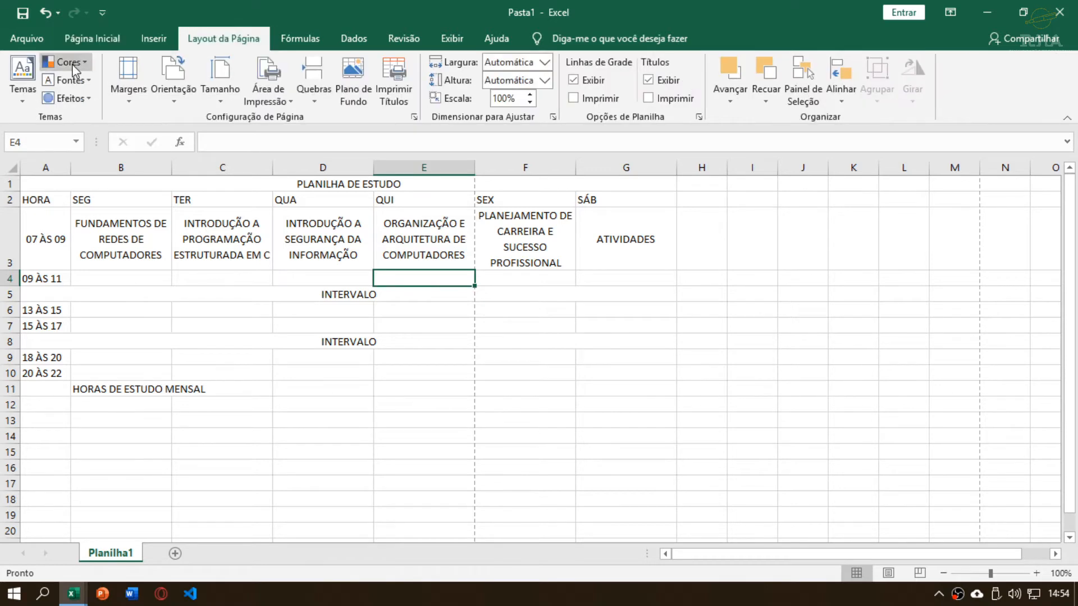
left_click(144, 96)
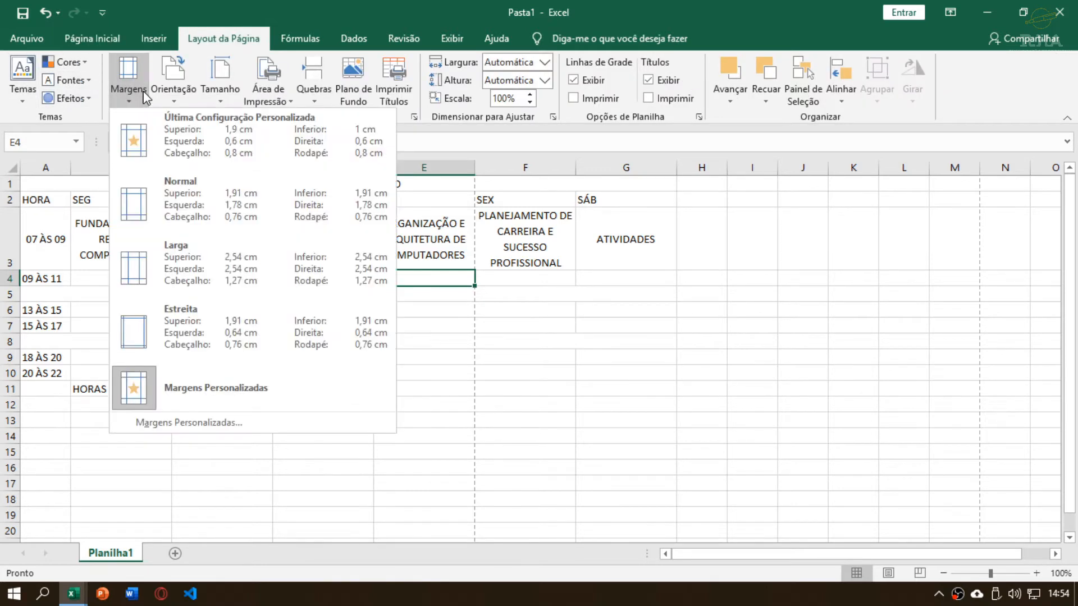
left_click(197, 340)
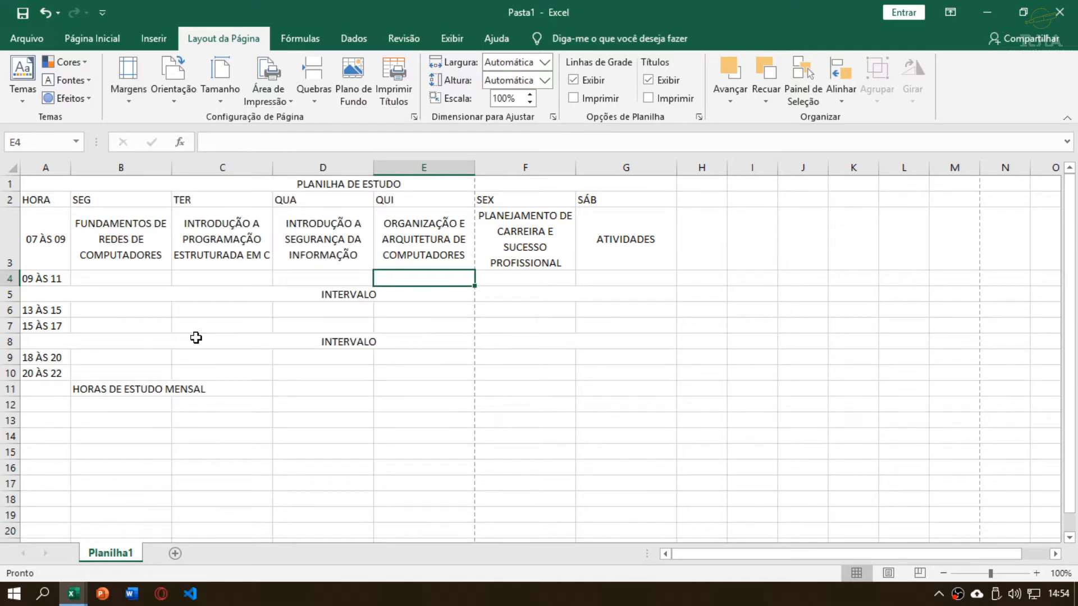
Change the page orientation to Paisagem and check the sheet in the print preview
left_click(186, 99)
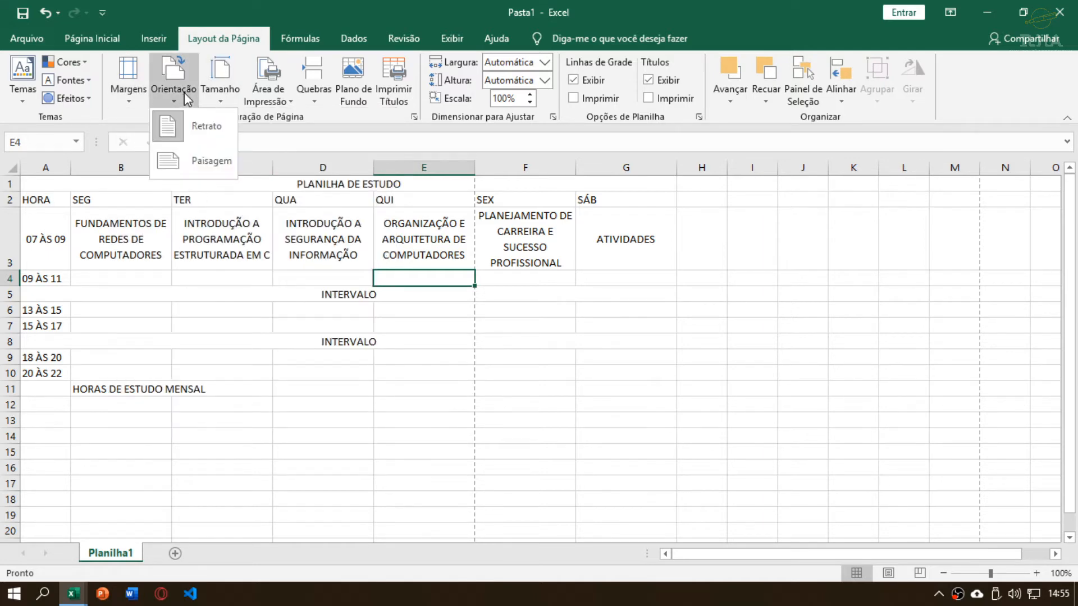
left_click(193, 163)
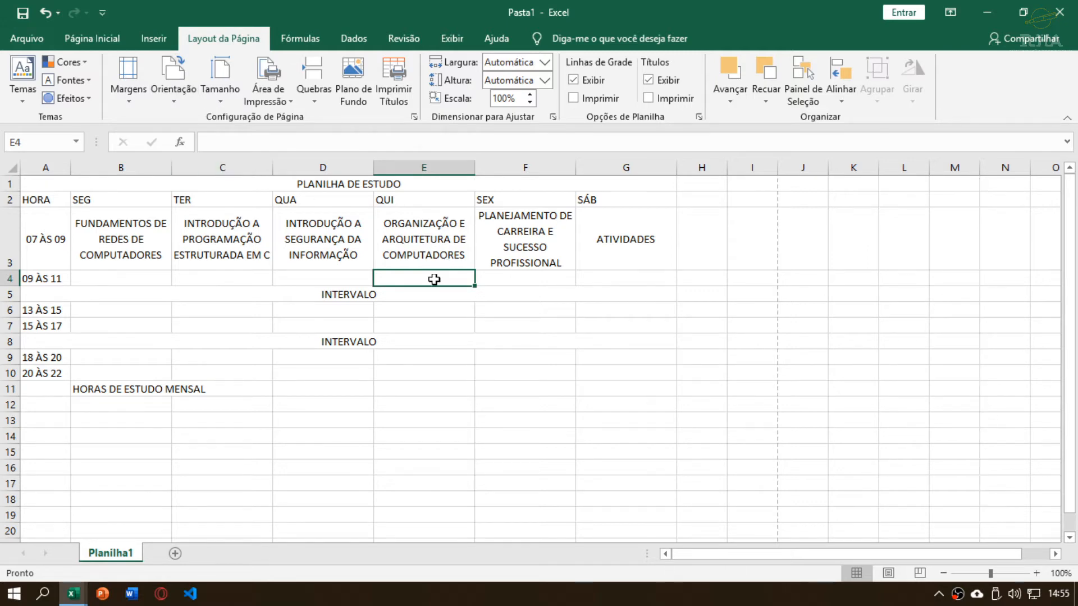
key("ctrl+p")
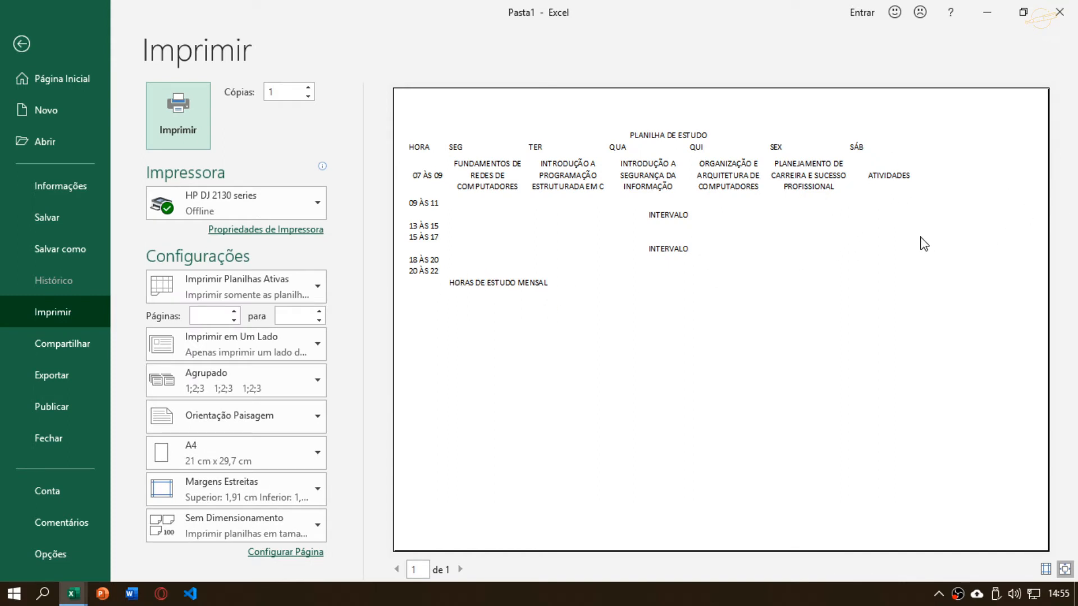
key("Escape")
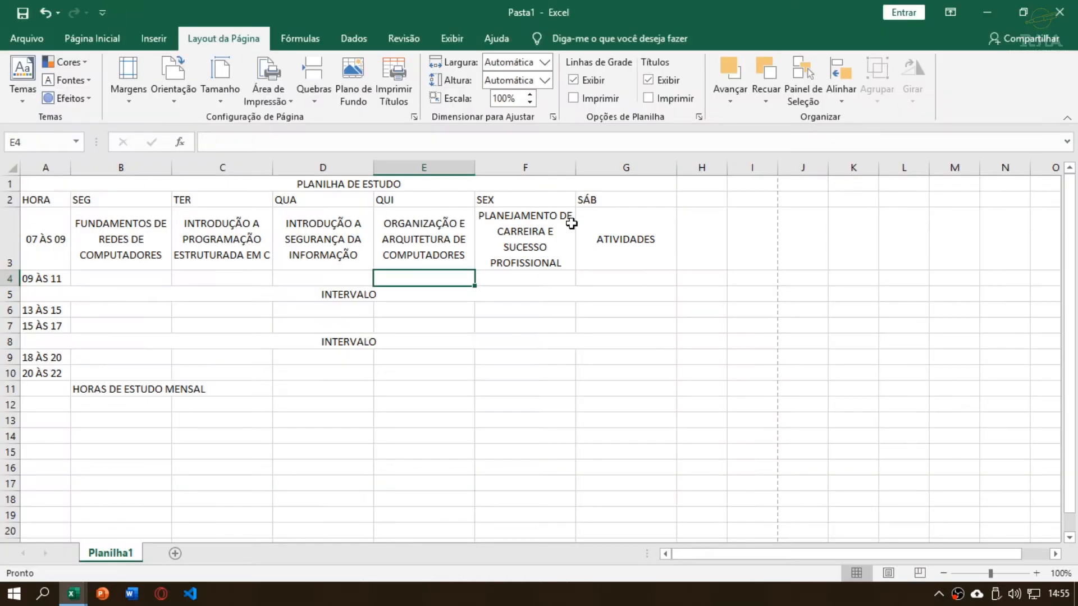
Set the page margins to the Normal preset
left_click(453, 234)
left_click(137, 77)
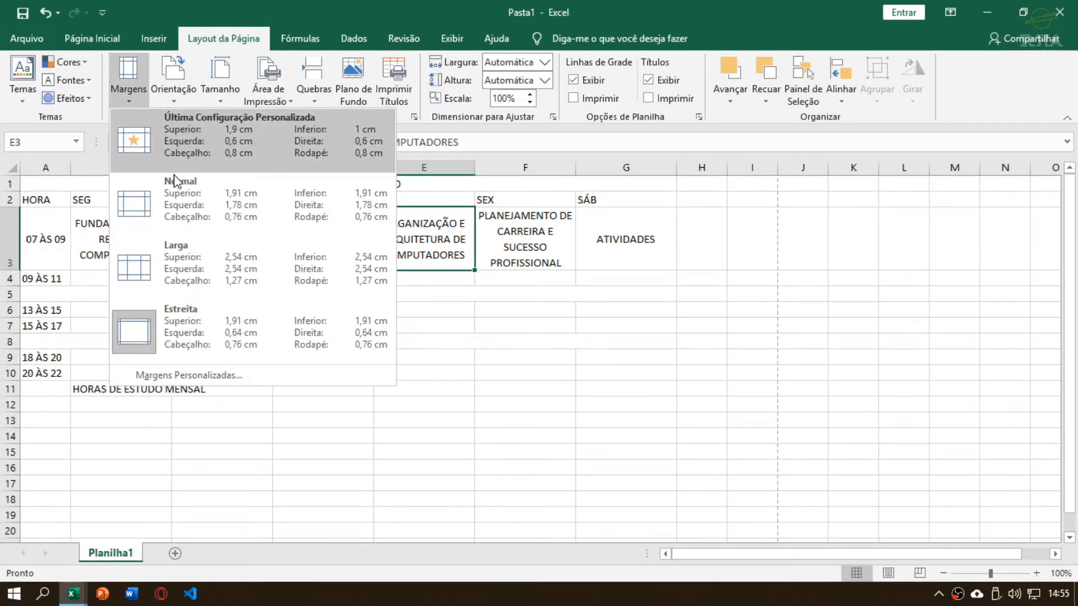
left_click(221, 207)
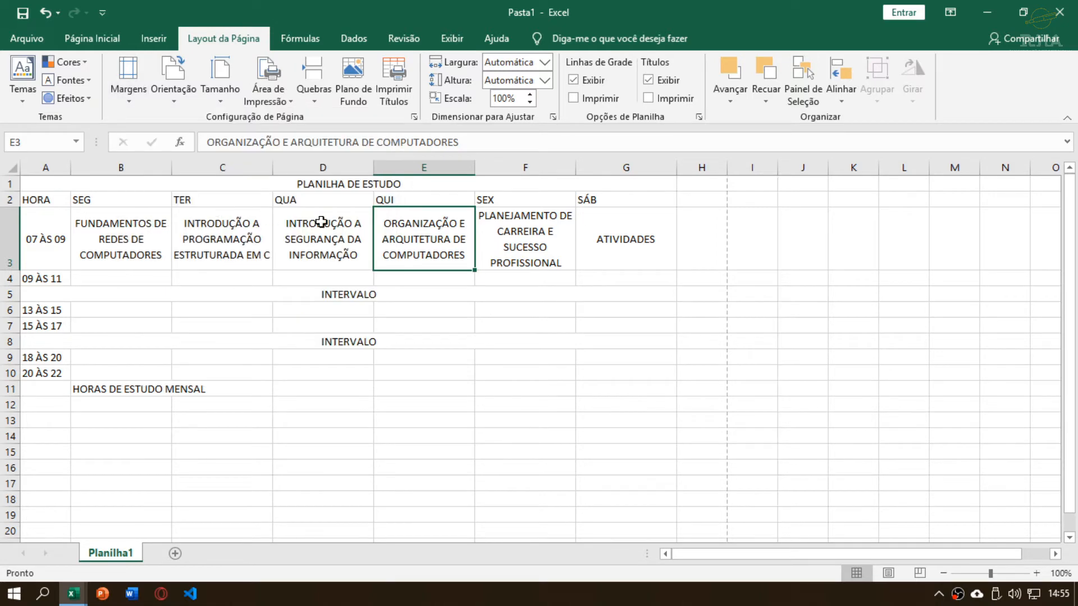
left_click(706, 240)
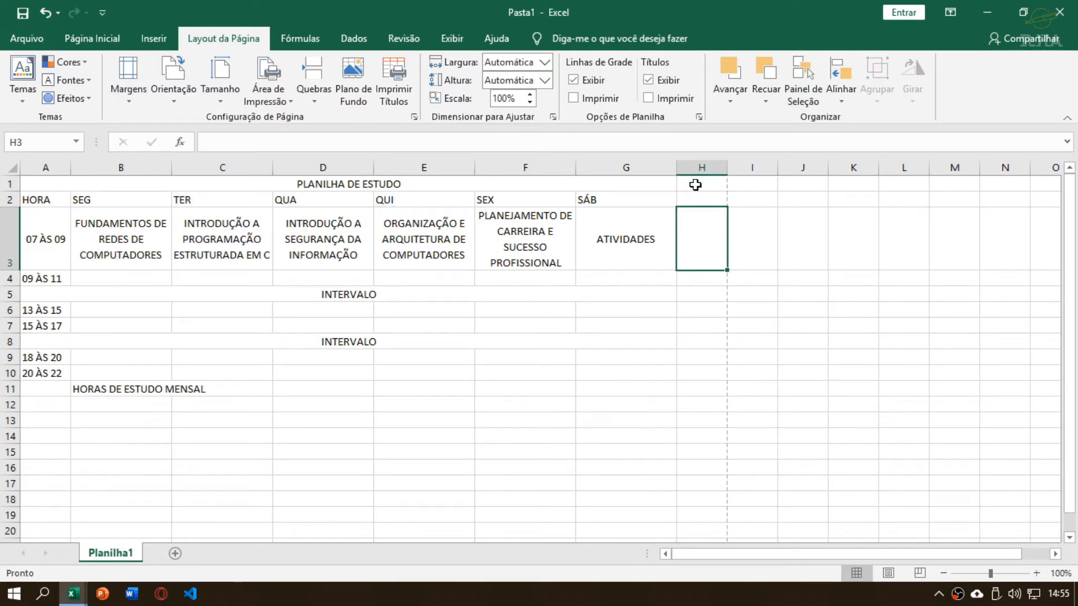
left_click_drag(691, 183, 698, 322)
left_click(623, 241)
left_click(520, 233)
left_click(596, 233)
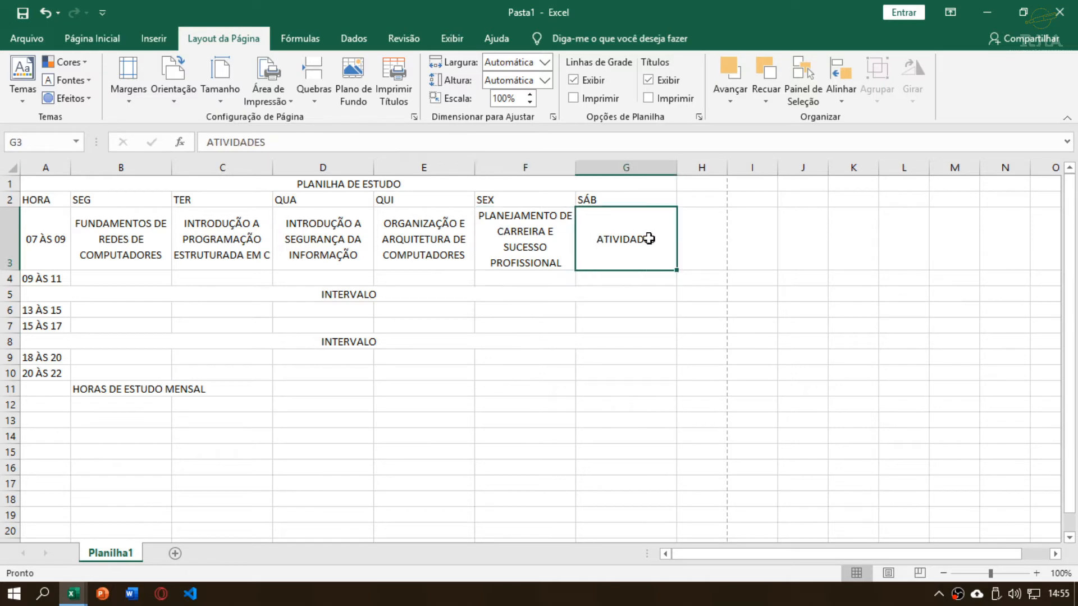
left_click(690, 239)
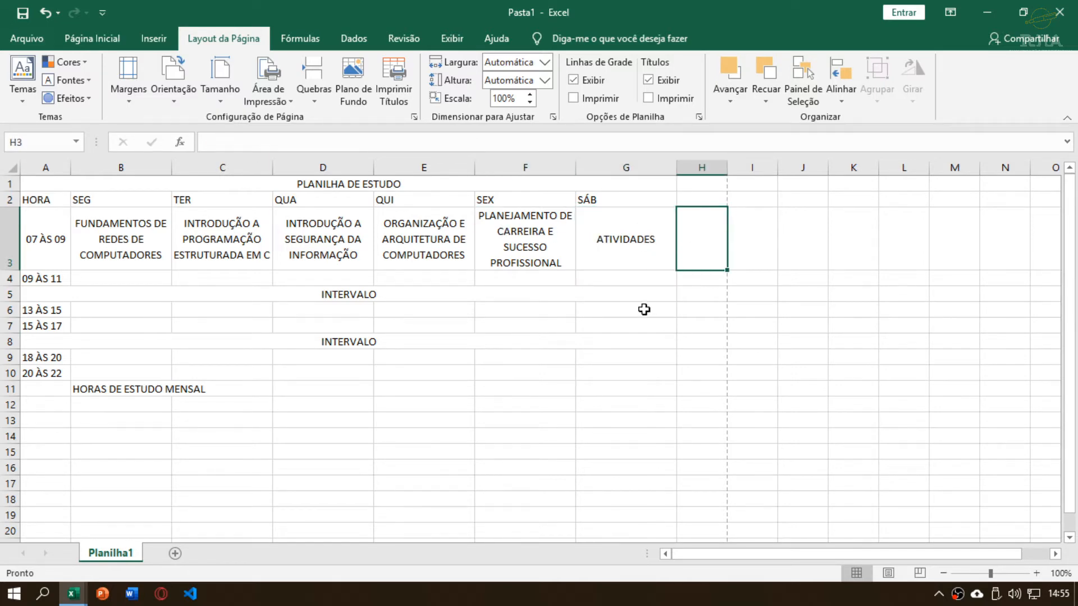
left_click(564, 234)
left_click(202, 235)
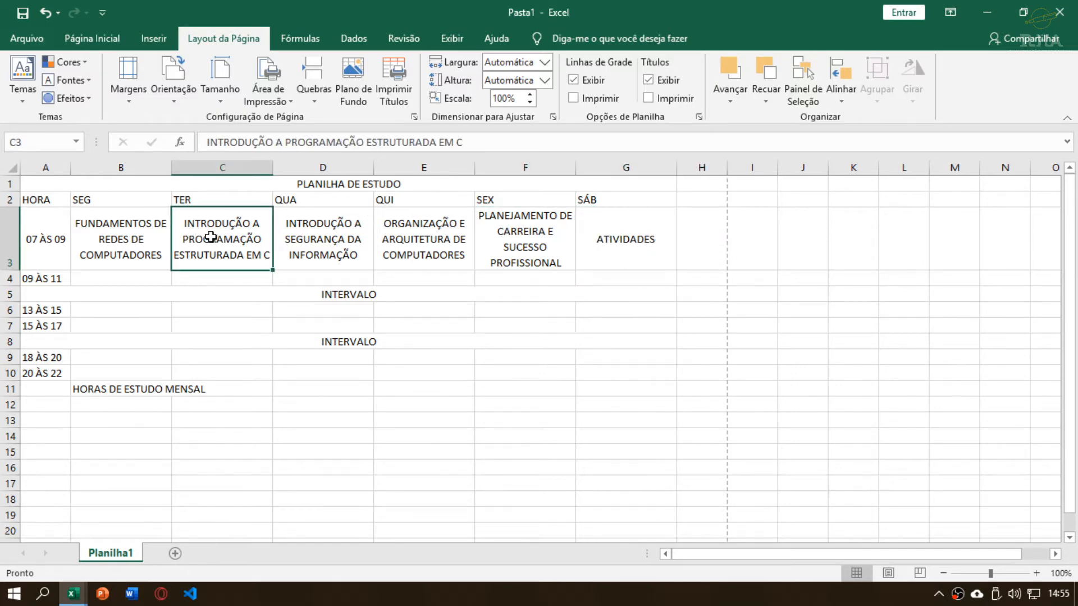
left_click(104, 218)
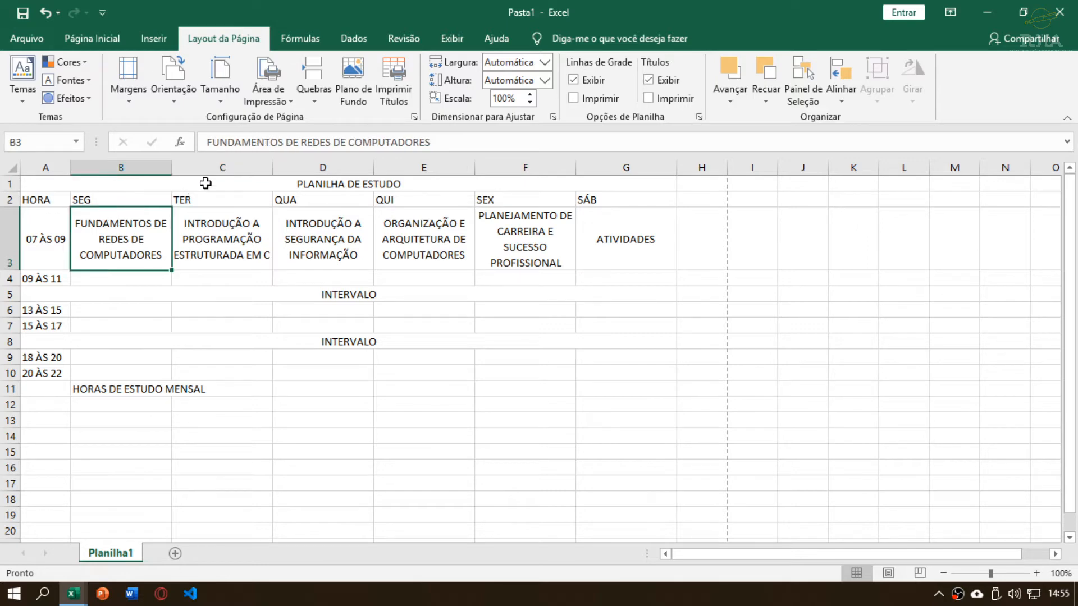
left_click(155, 188)
left_click(175, 244)
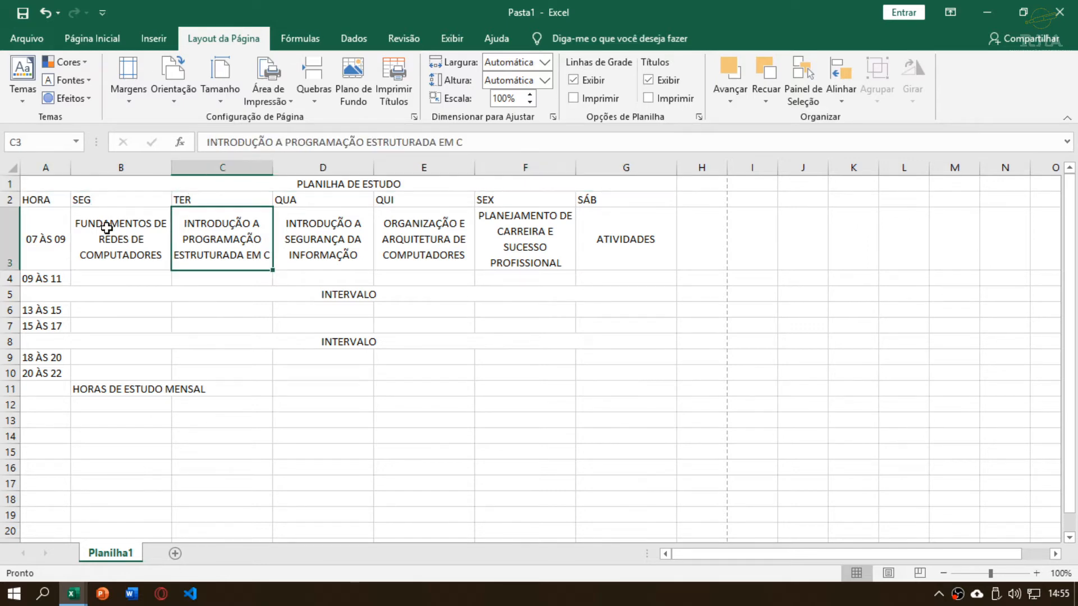
Review the margin presets and reapply Normal to the sheet
left_click(106, 236)
left_click(135, 101)
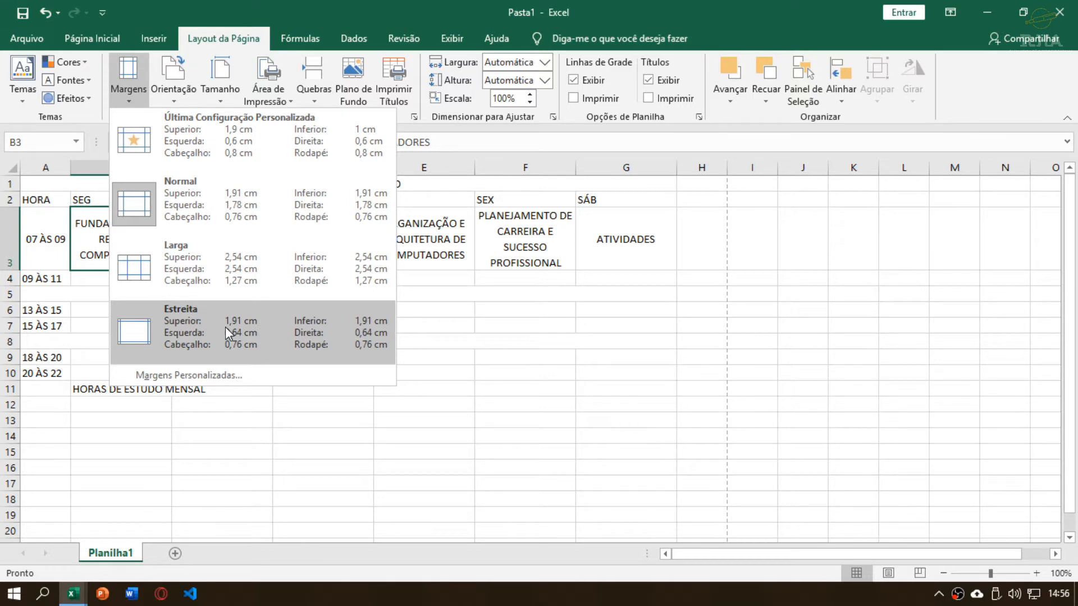
left_click(230, 205)
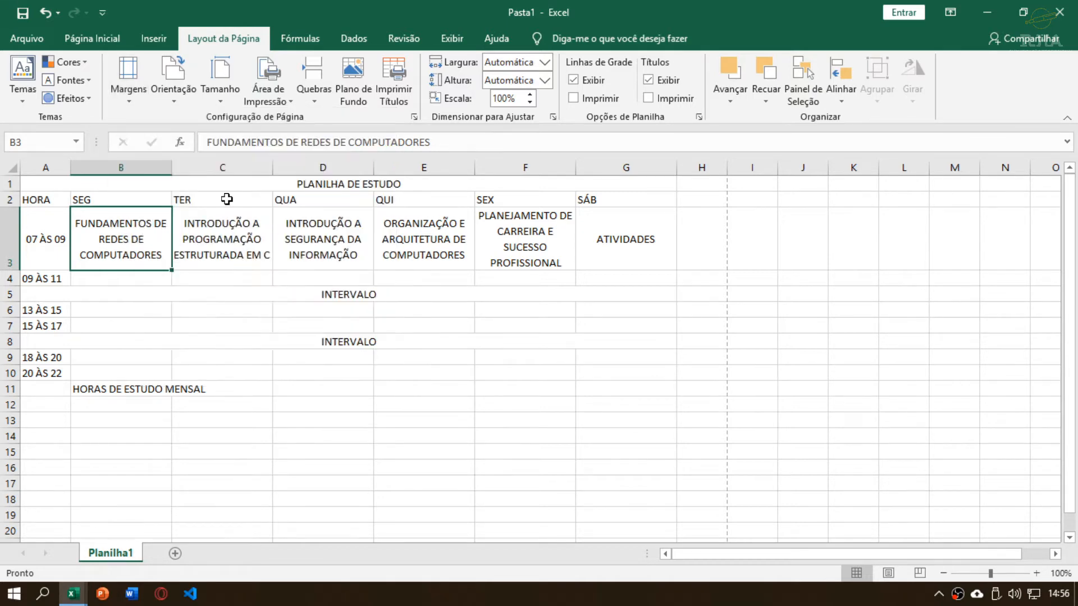
left_click(212, 251)
left_click(331, 240)
left_click(409, 236)
left_click(549, 239)
left_click(634, 242)
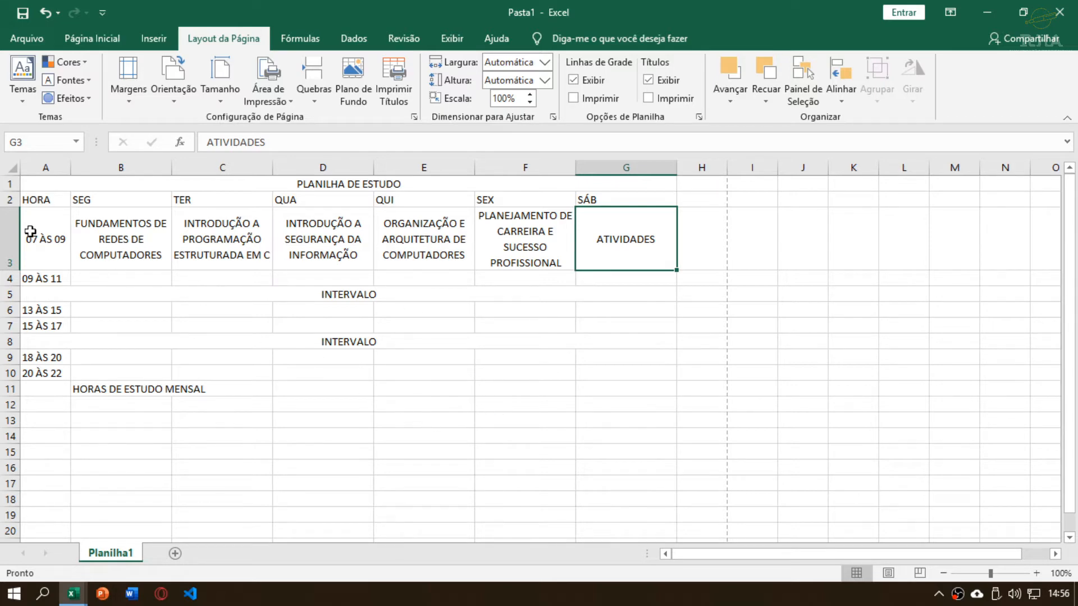
left_click_drag(29, 230, 476, 360)
left_click(488, 324)
scroll(487, 324, "down", 4)
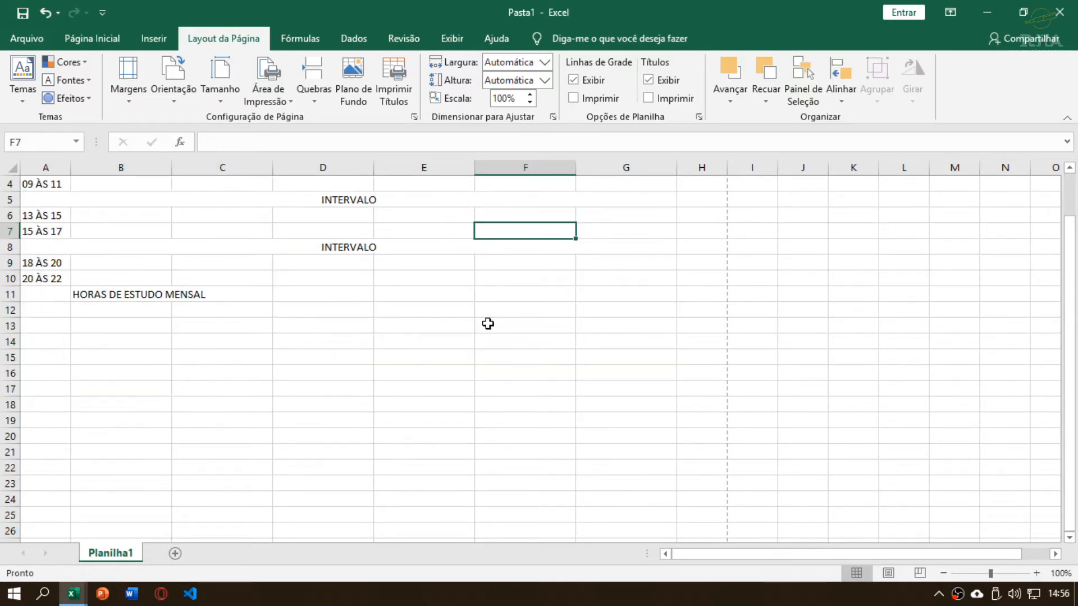
Copy the subjects of the 07 ÀS 09 row (B3:G3) into the 09 ÀS 11, 13 ÀS 15 and 18 ÀS 20 rows
left_click(341, 448)
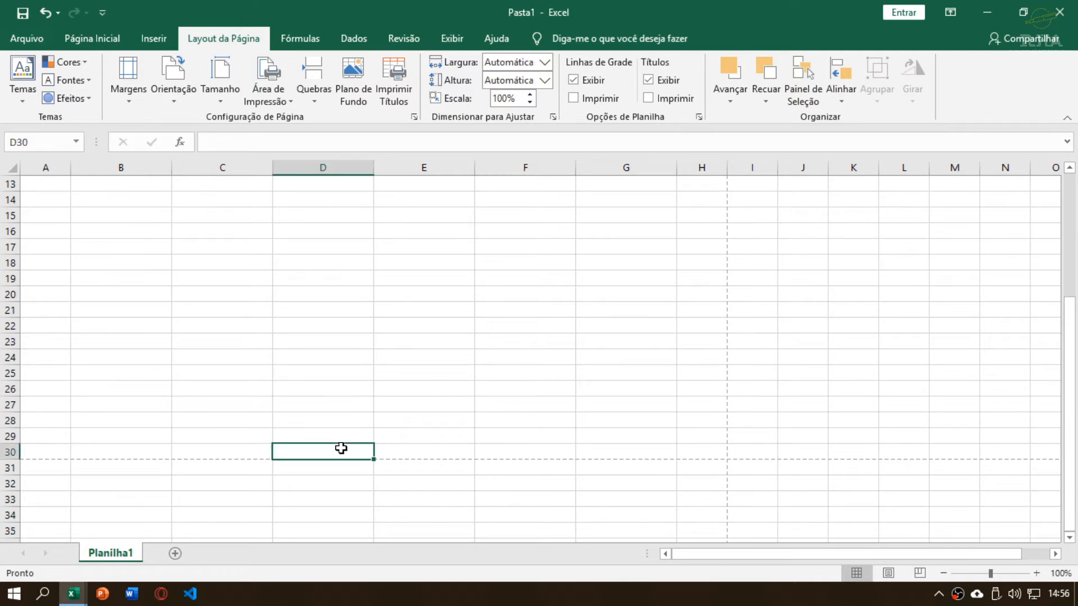
scroll(340, 448, "up", 4)
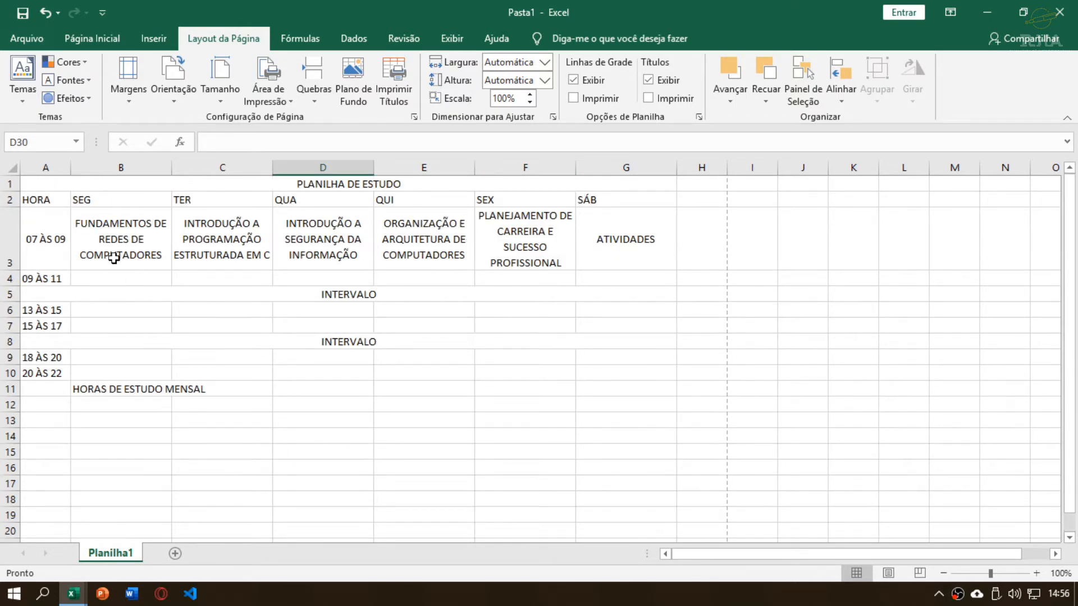
left_click_drag(113, 240, 619, 249)
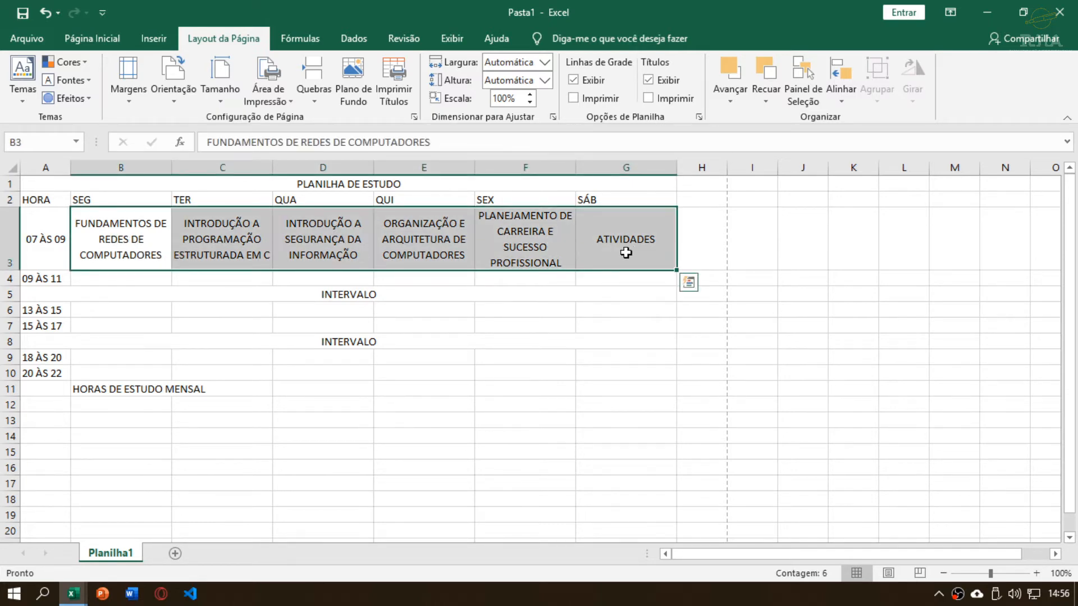
key("ctrl+c")
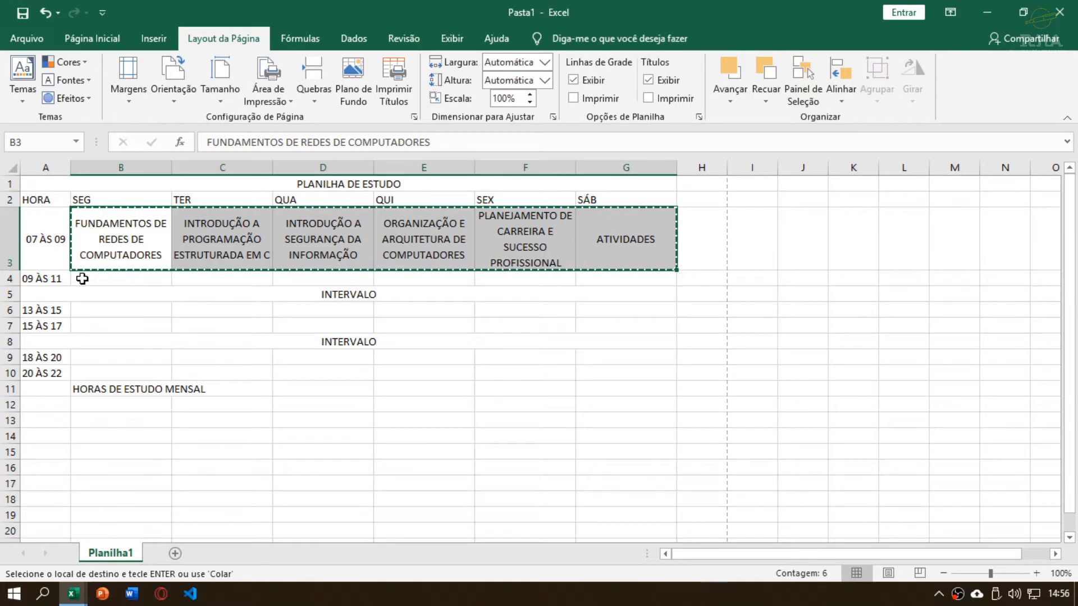
left_click(86, 279)
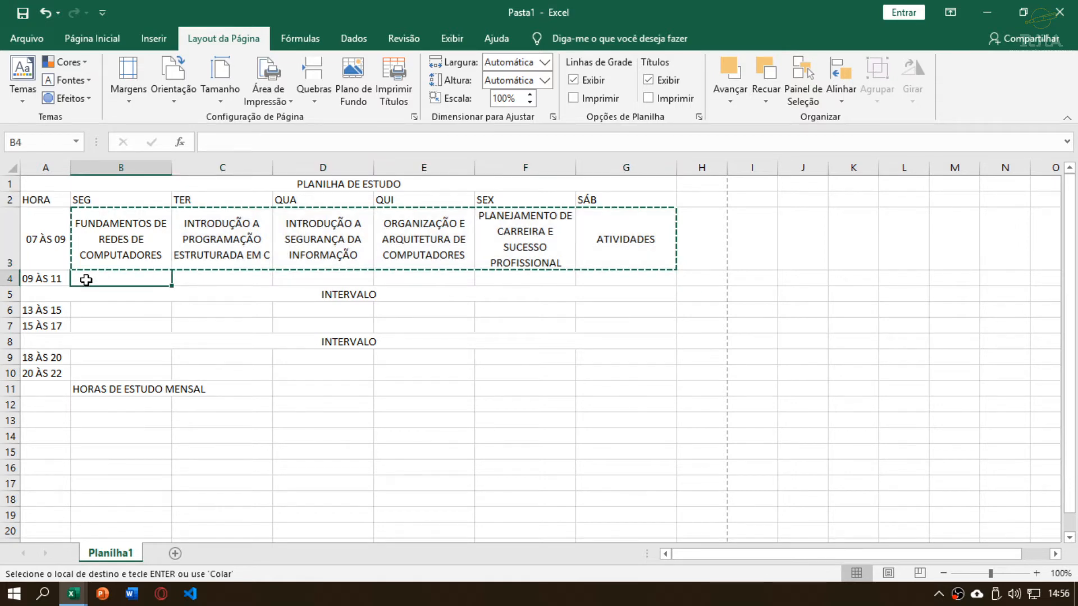
key("ctrl+v")
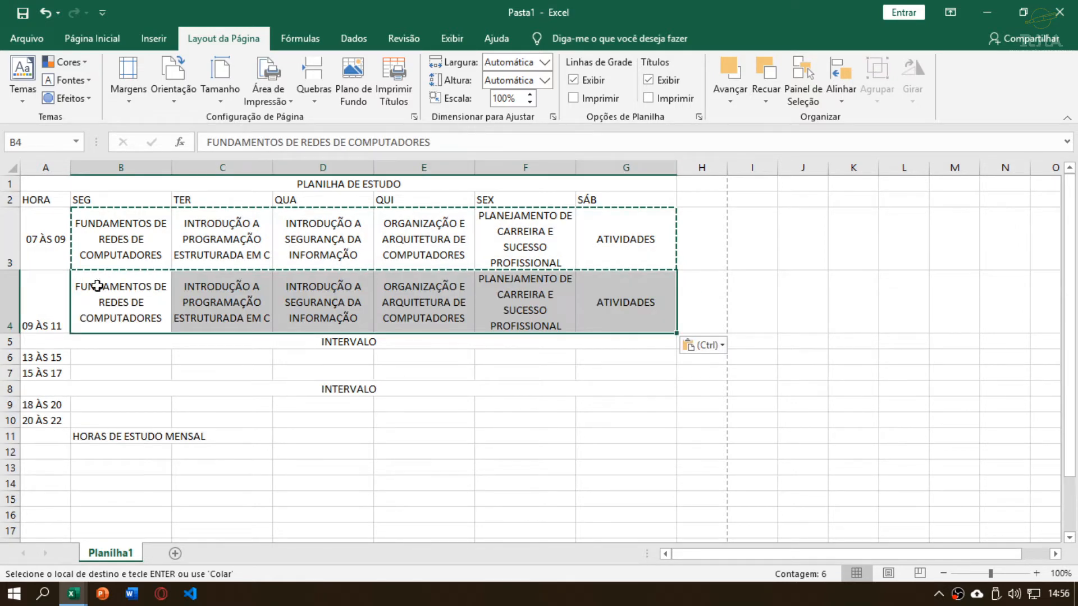
left_click(139, 358)
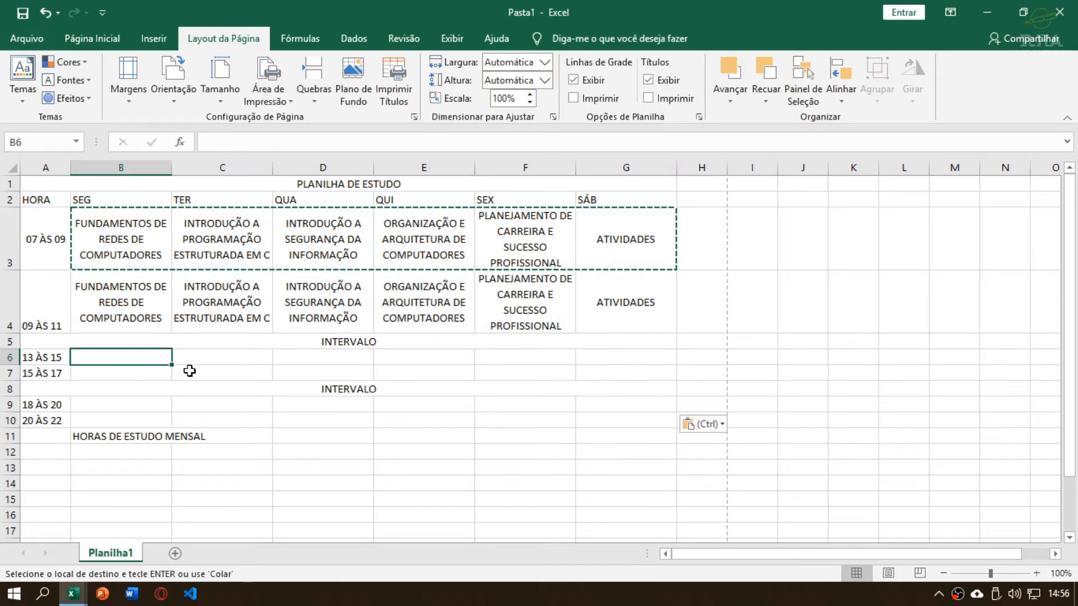
key("ctrl+v")
left_click(138, 449)
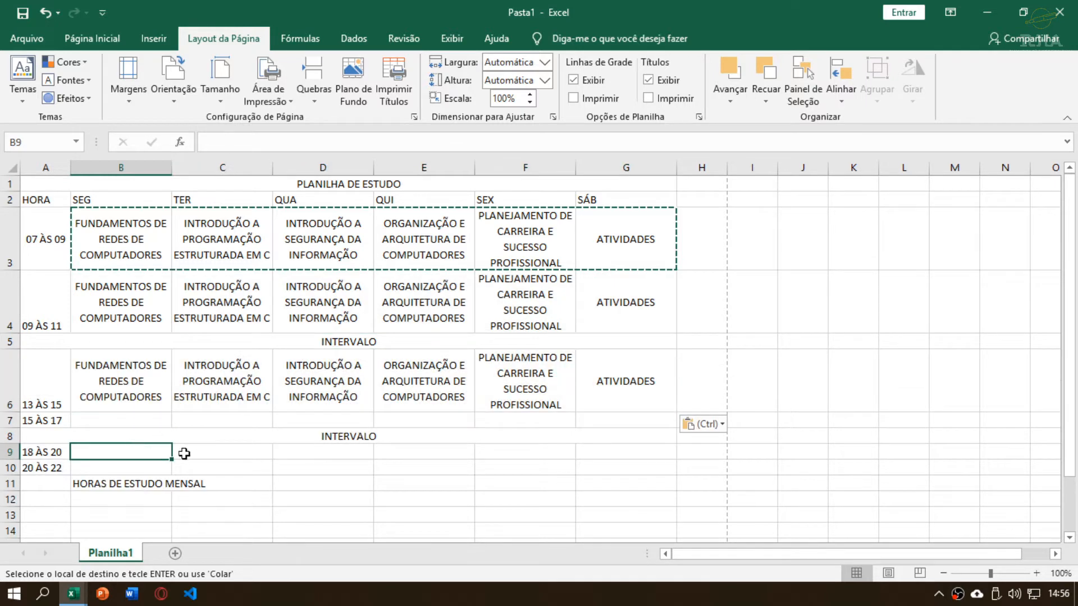
key("ctrl+v")
Paste the copied subjects below HORAS DE ESTUDO MENSAL starting at B12, and clear ATIVIDADES from G12
scroll(204, 447, "down", 2)
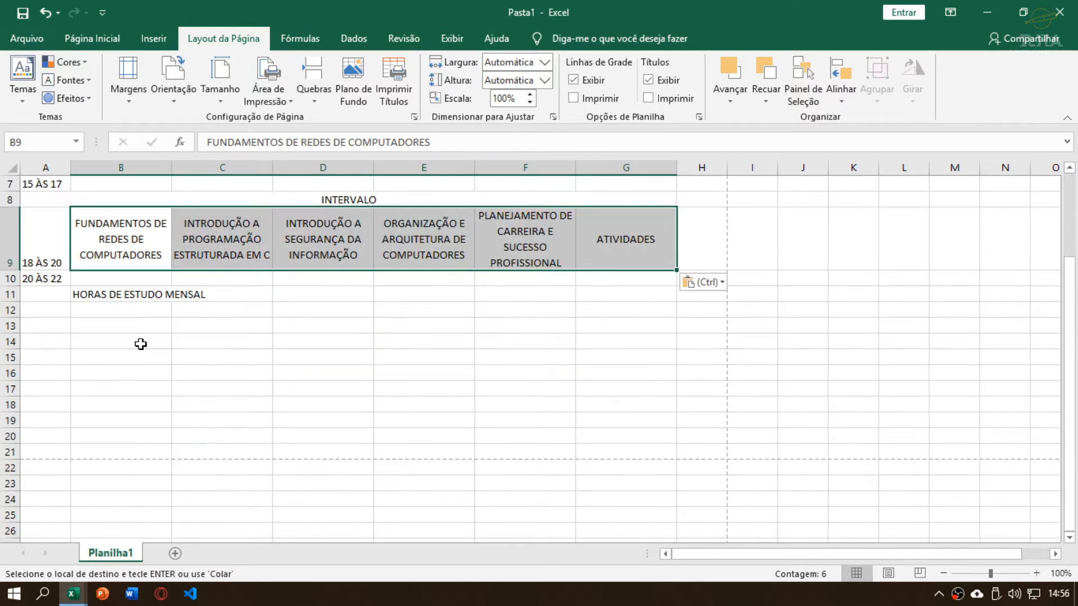
left_click(121, 309)
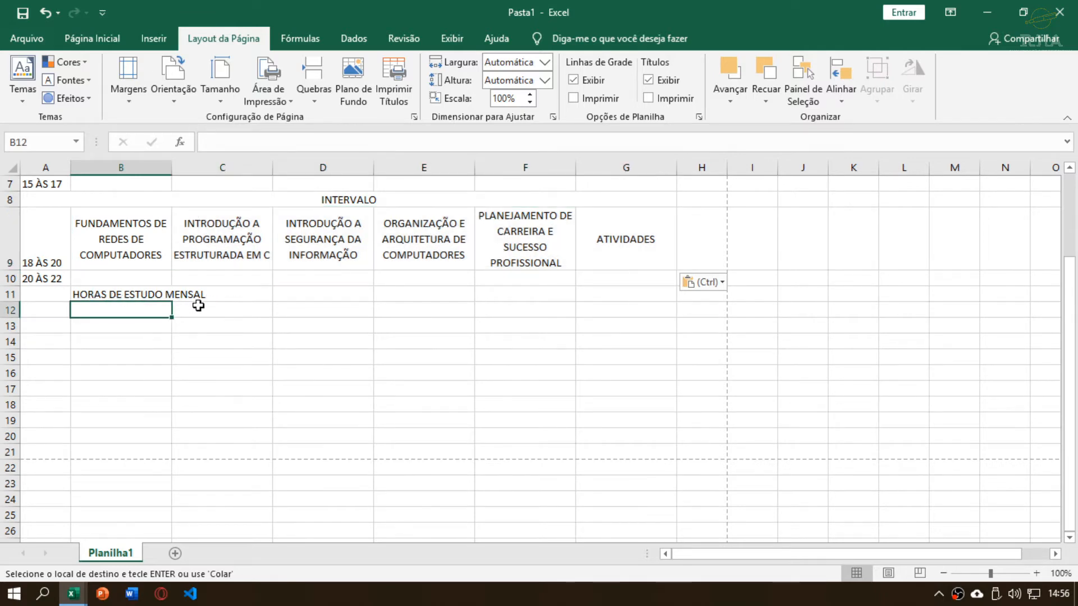
key("ctrl+v")
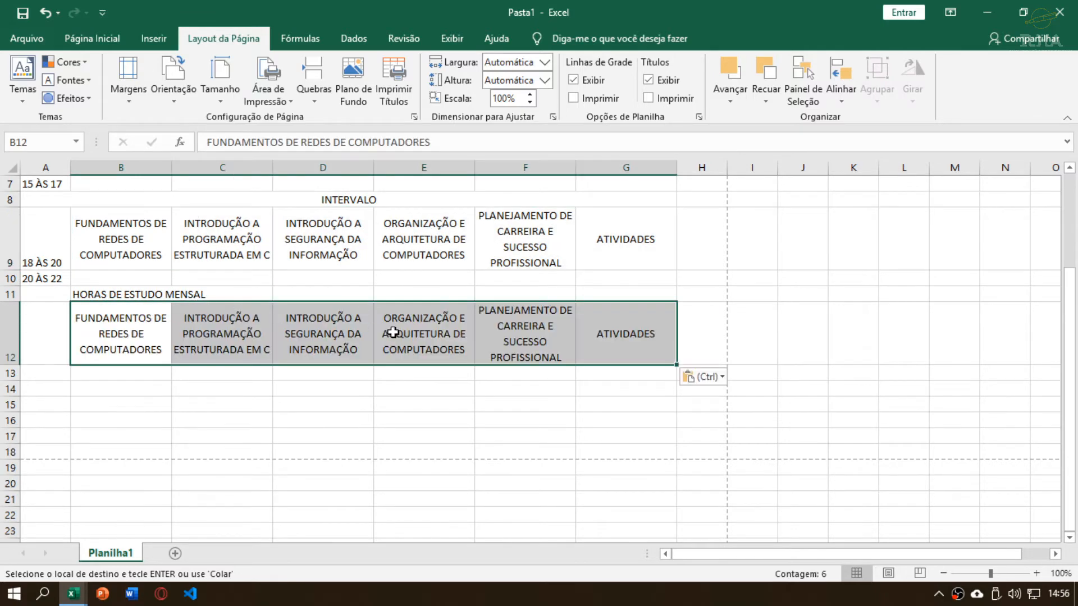
left_click(397, 333)
left_click(419, 295)
left_click(638, 339)
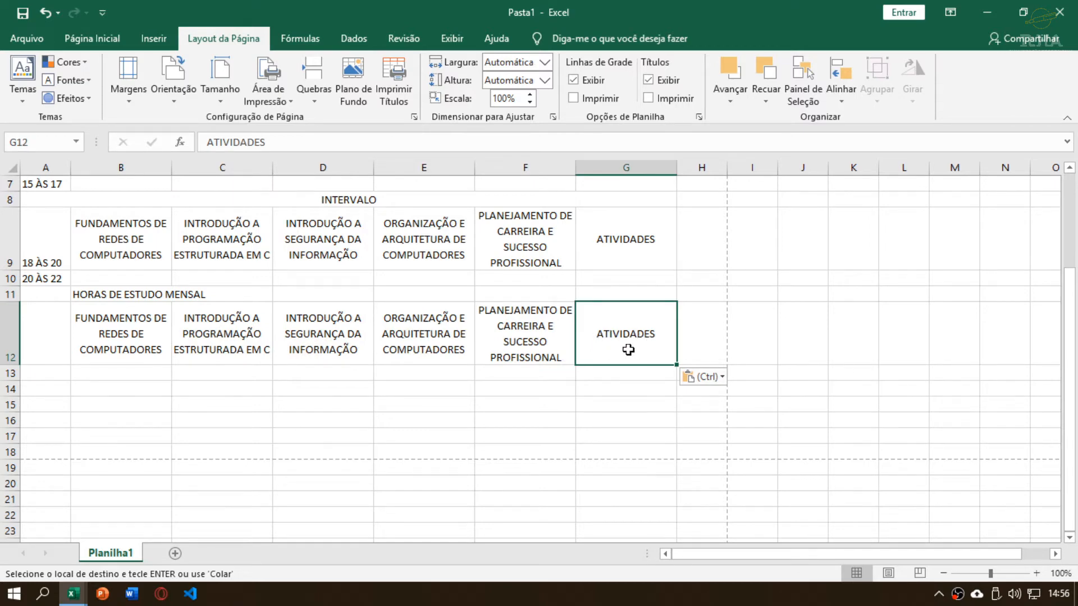
key("Delete")
left_click(571, 368)
left_click(595, 330)
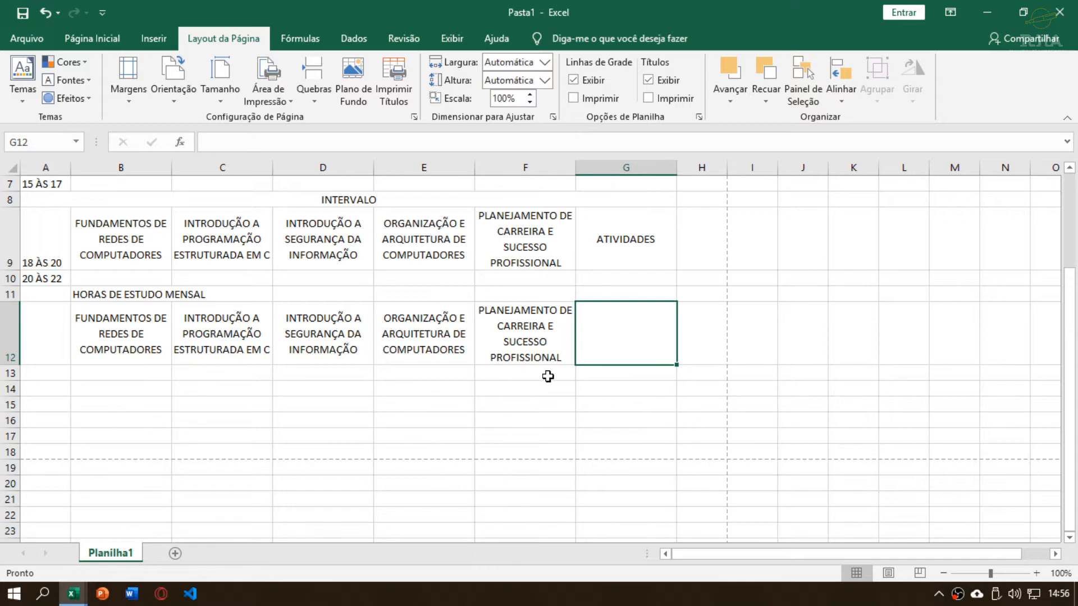
Look over the filled timetable and check its page layout in the print preview
left_click(195, 308)
scroll(476, 335, "up", 2)
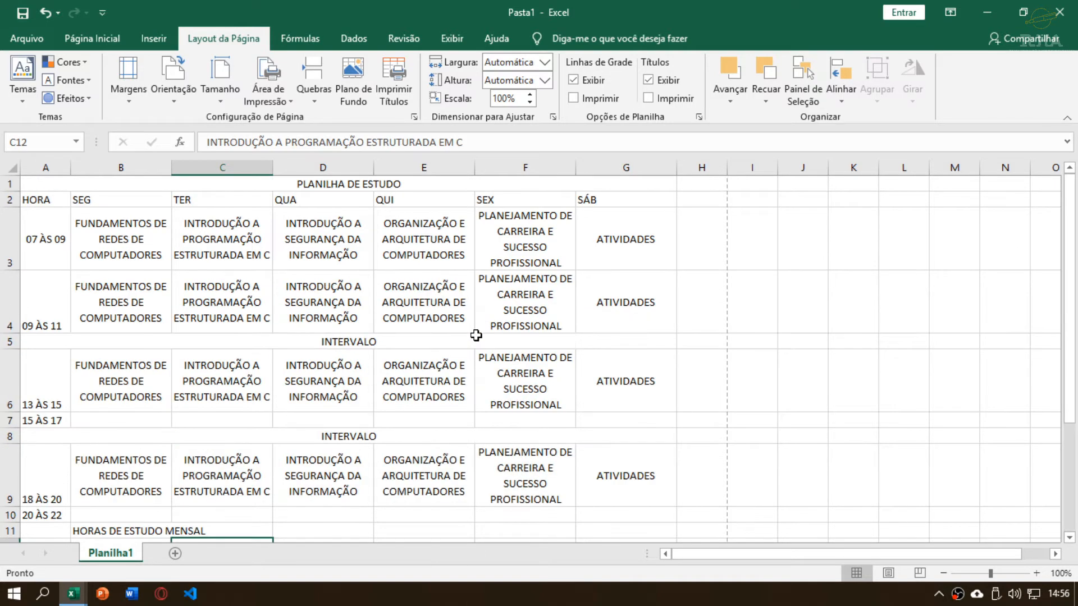
scroll(476, 335, "down", 2)
left_click(205, 404)
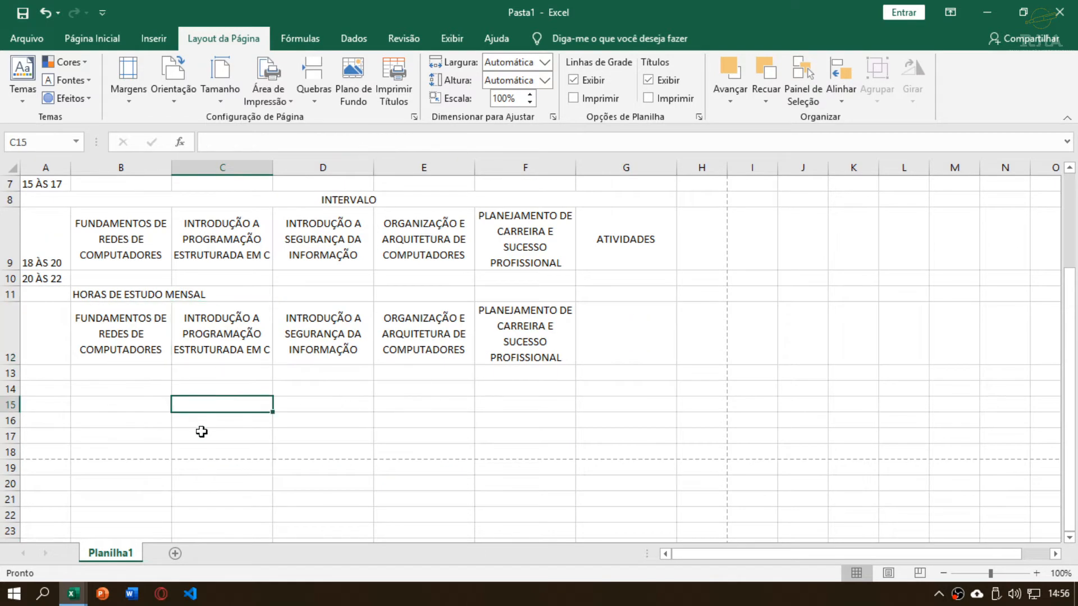
left_click(201, 432)
left_click(402, 432)
scroll(445, 405, "up", 2)
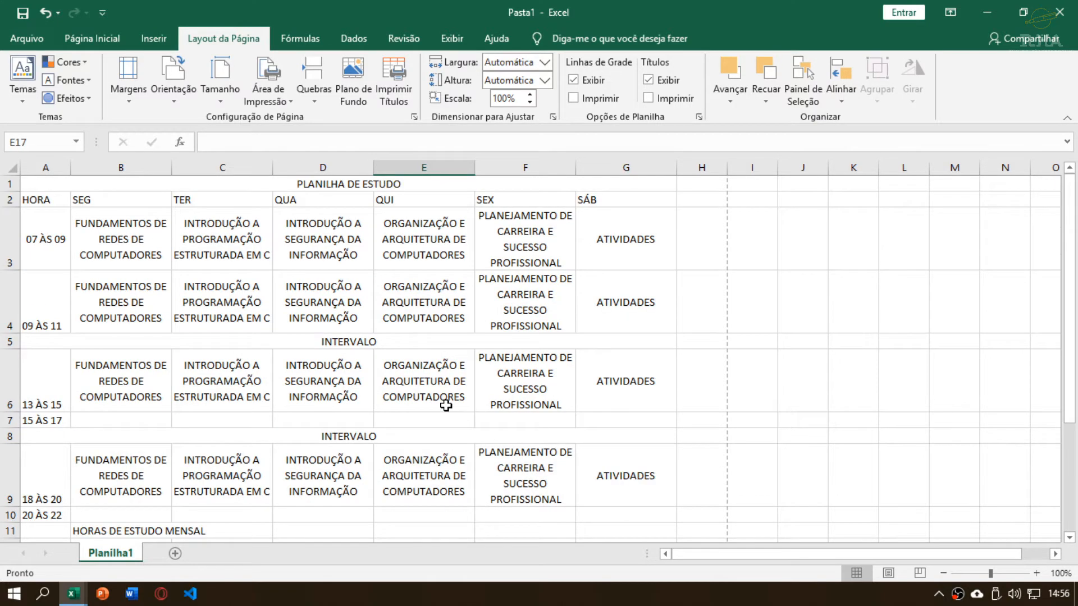
key("ctrl+p")
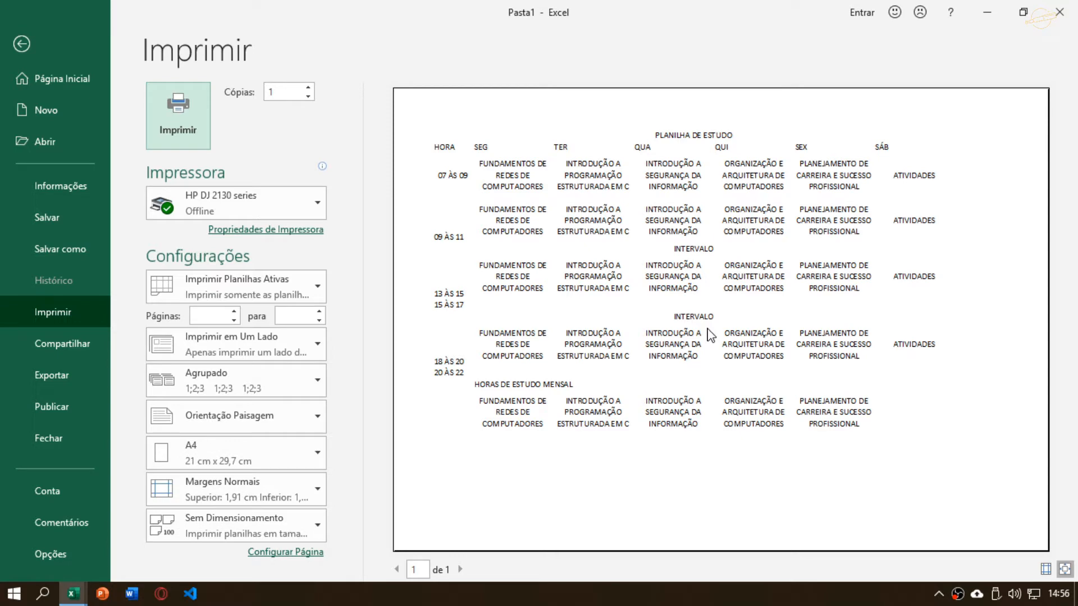
key("Escape")
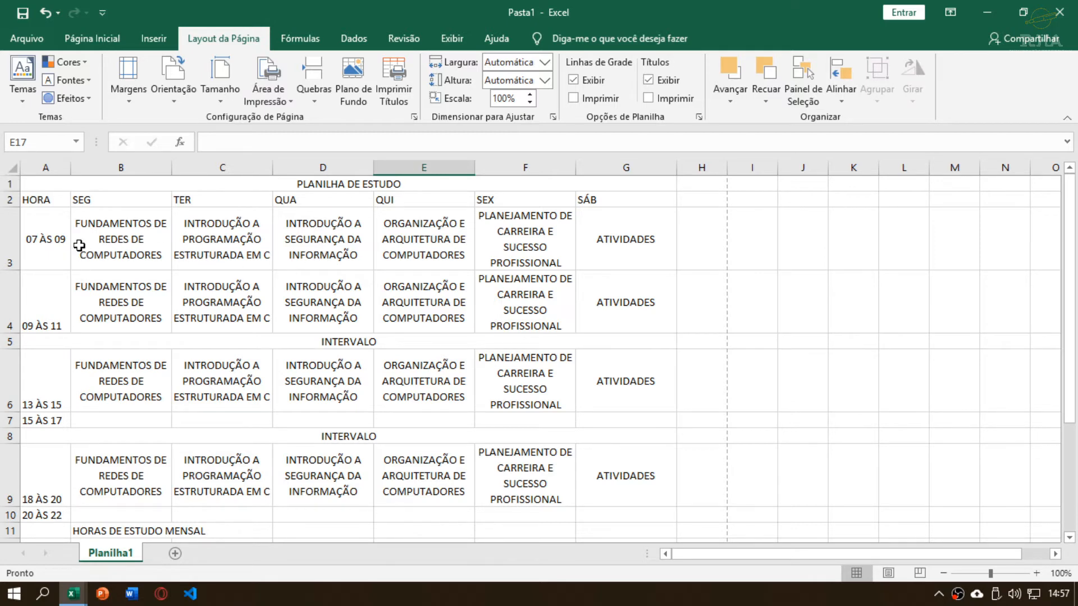
Centre the contents of the HORA column (A) horizontally and vertically
left_click(45, 167)
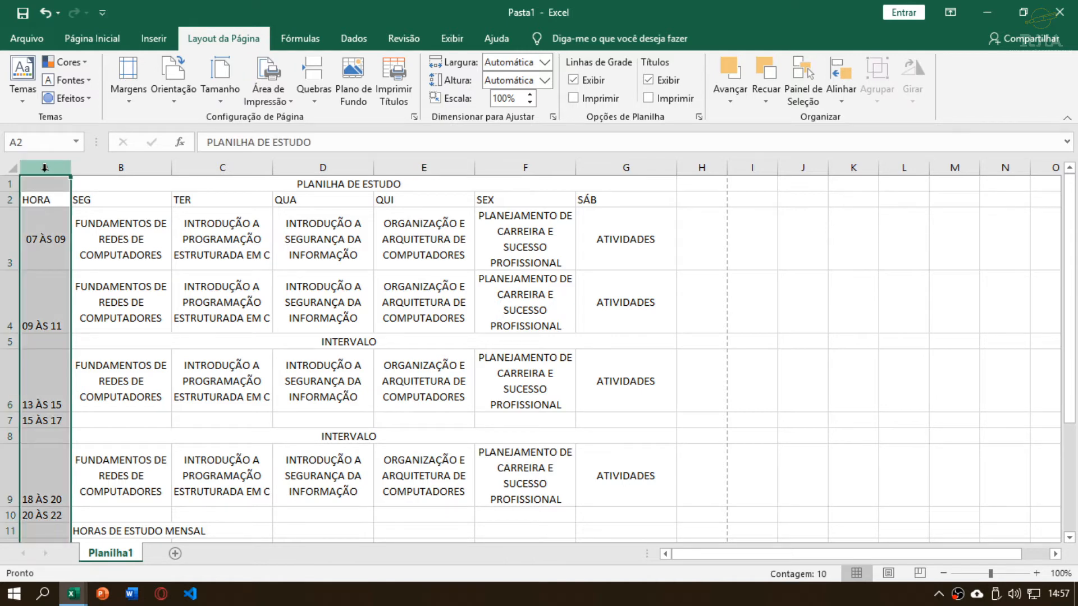
left_click(37, 280)
left_click_drag(39, 201, 59, 527)
left_click(62, 386)
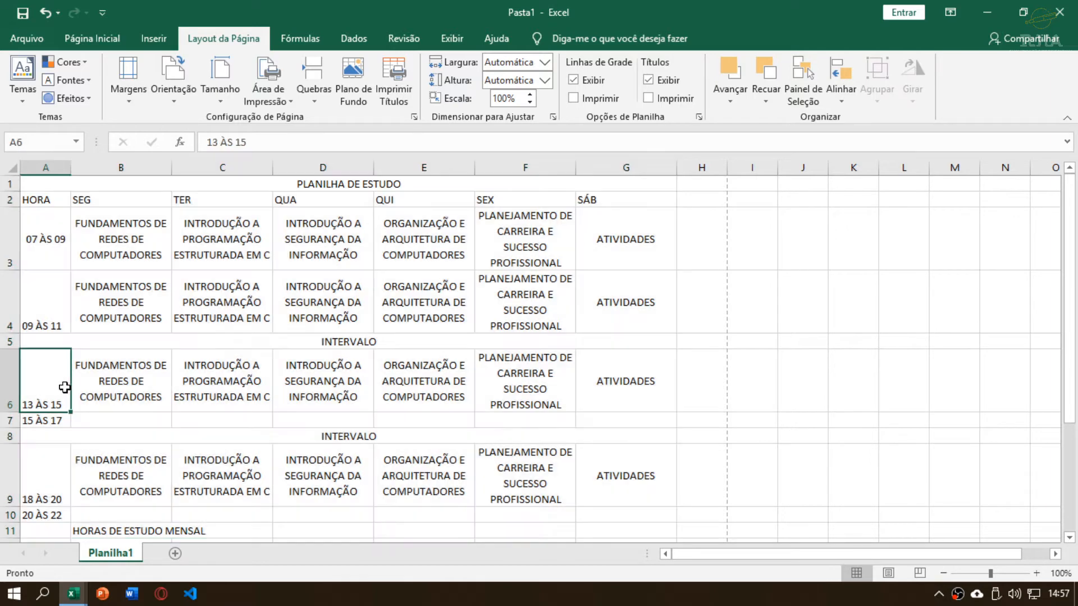
left_click(51, 167)
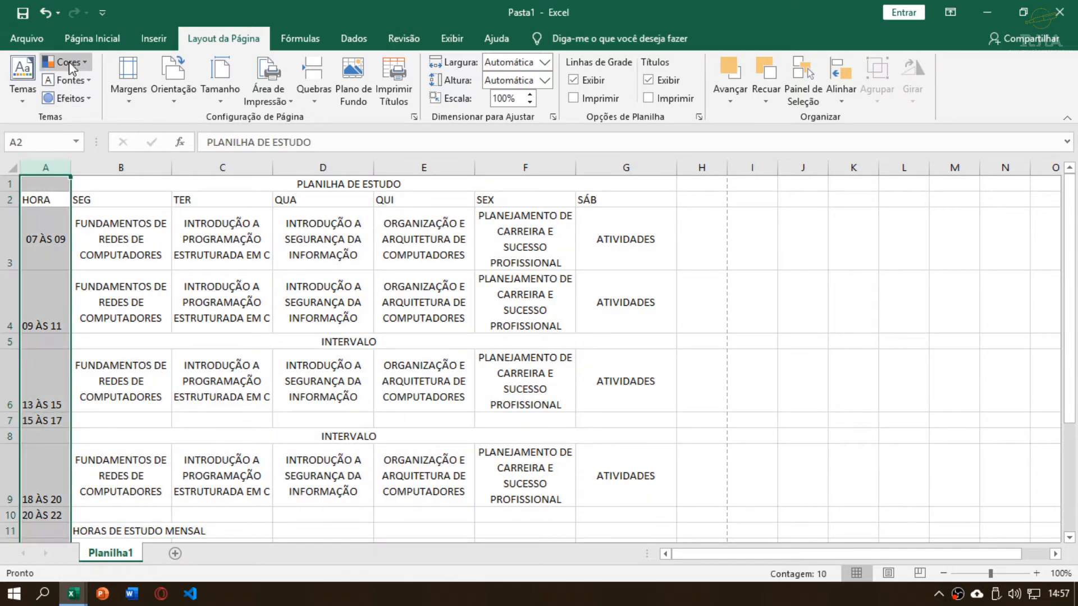
left_click(91, 38)
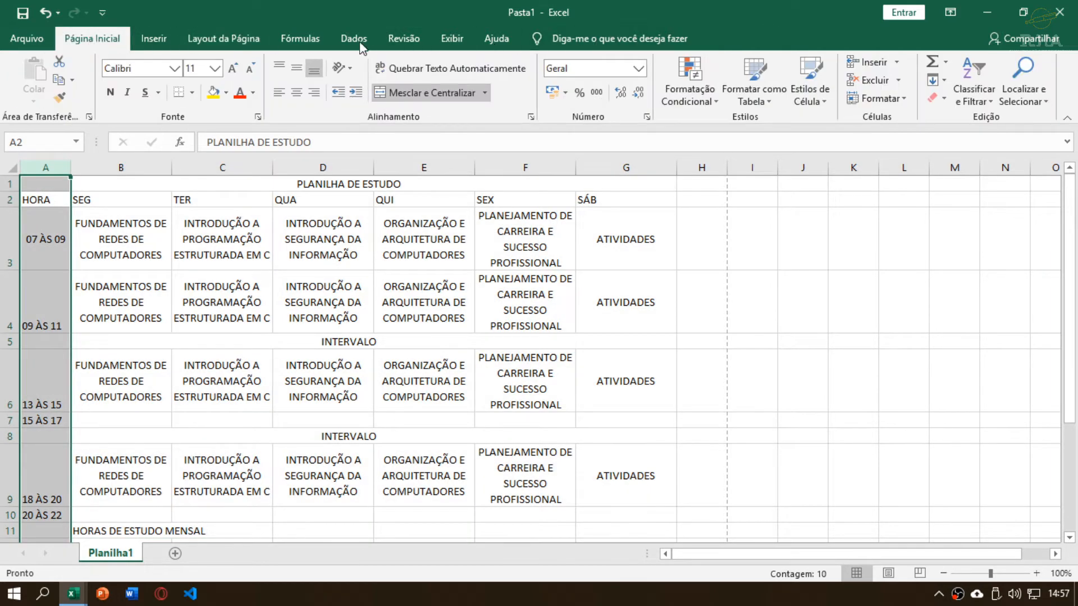
left_click(297, 96)
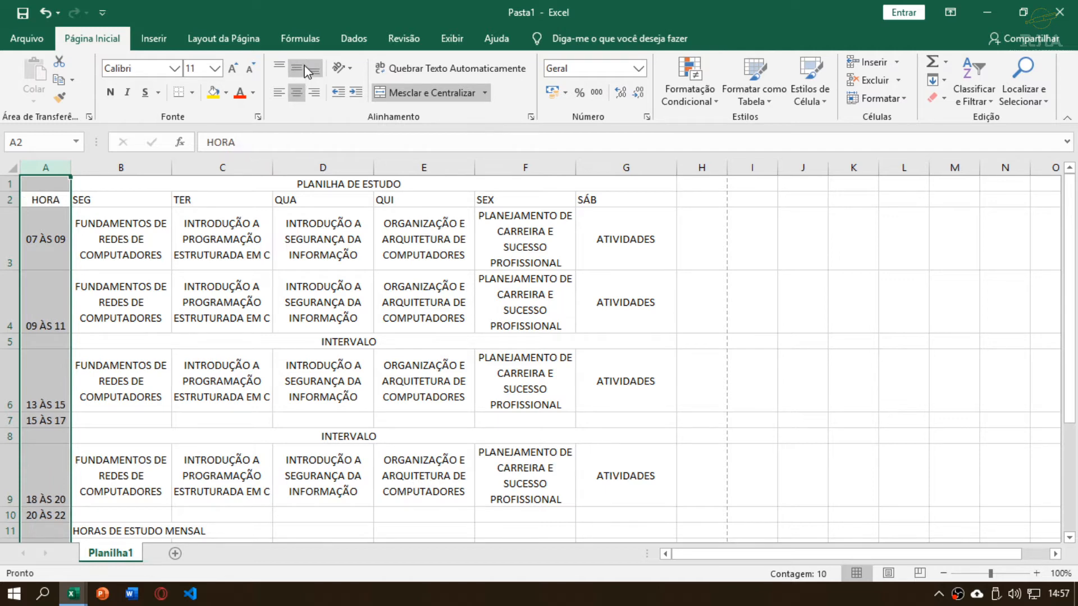
left_click(296, 68)
left_click(200, 237)
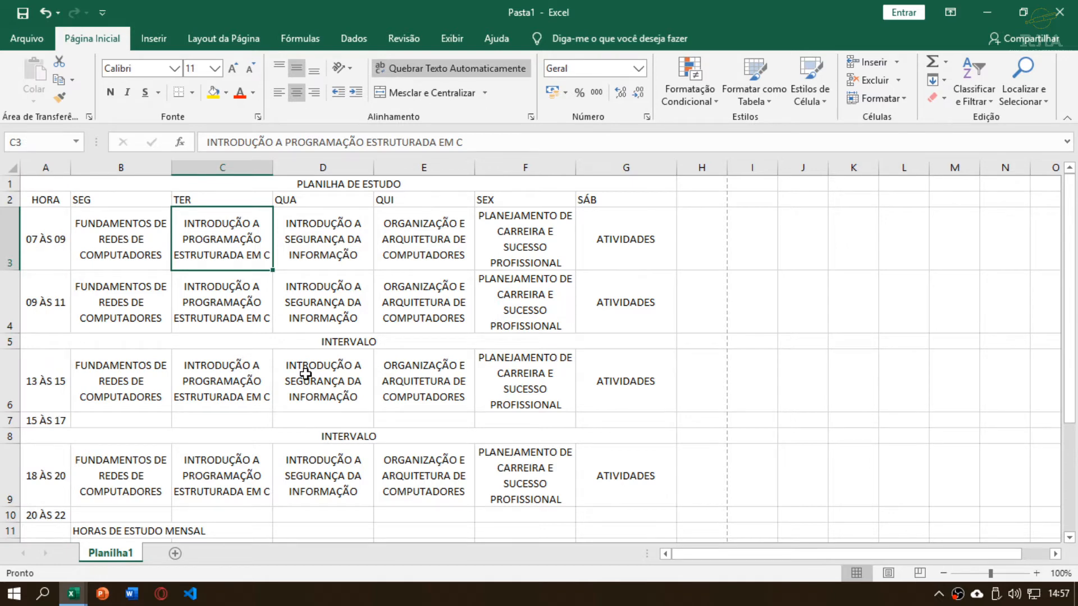
Move the HORAS DE ESTUDO MENSAL block (B11:F12) down one row so it starts at B12
scroll(299, 396, "down", 1)
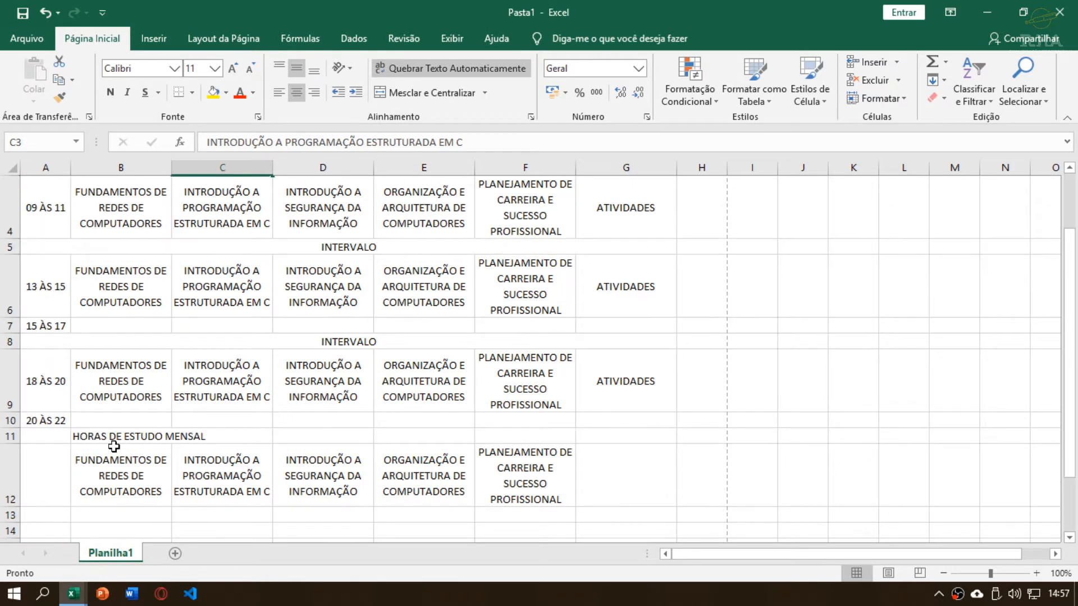
scroll(151, 435, "down", 1)
left_click_drag(110, 295, 318, 344)
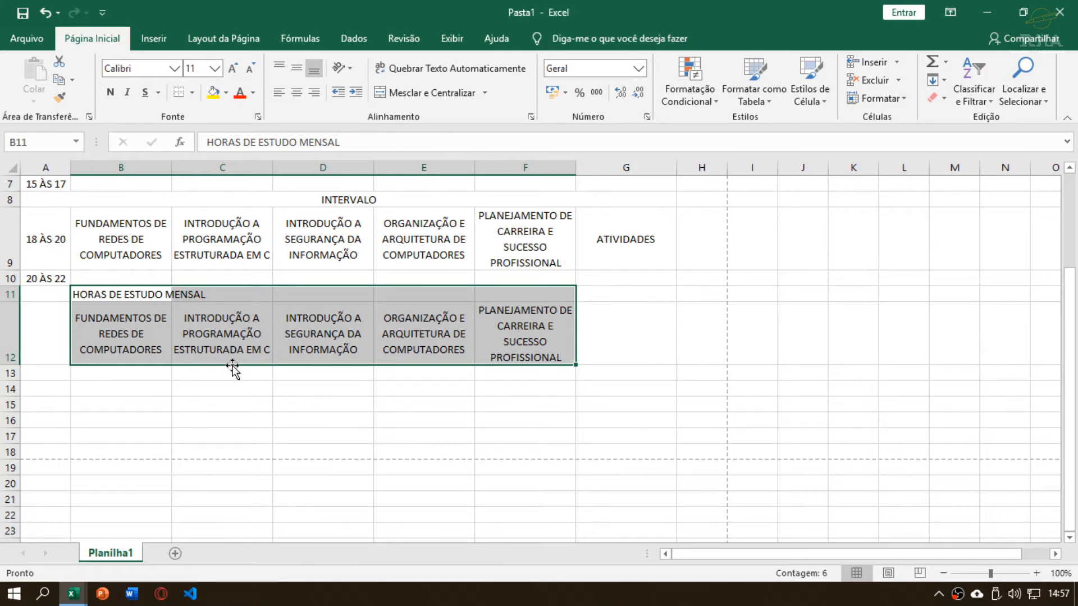
left_click_drag(233, 368, 227, 379)
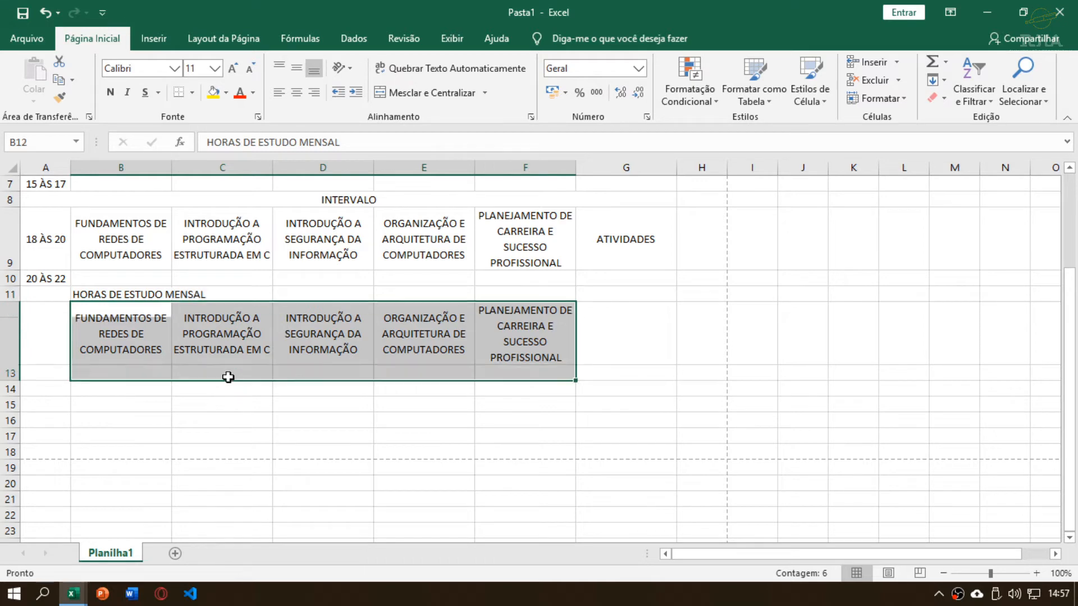
left_click(139, 298)
left_click_drag(40, 298, 600, 301)
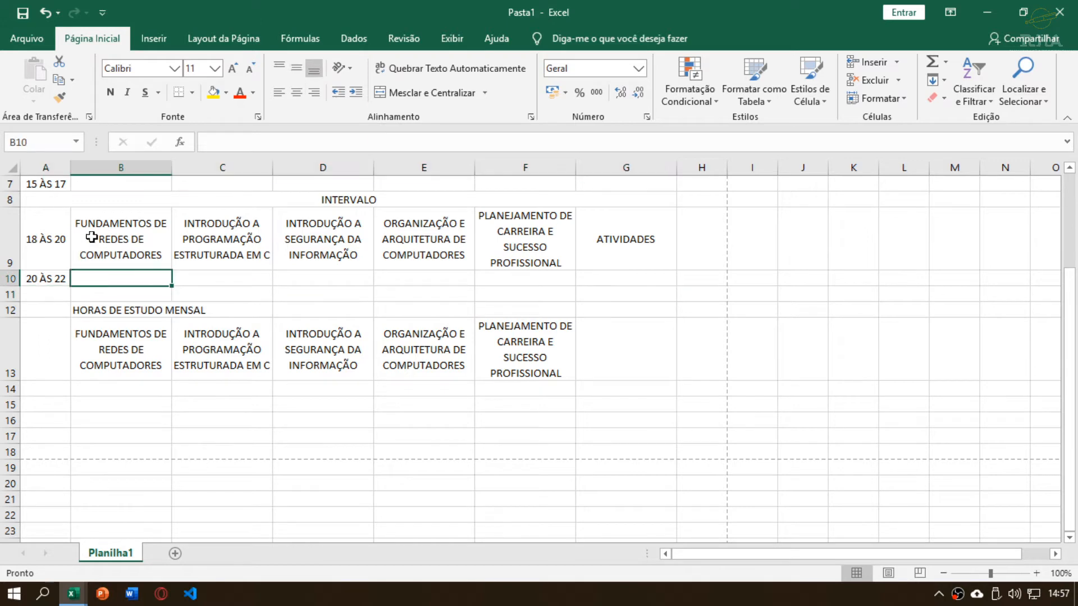
Copy the subjects of the 18 ÀS 20 row (B9:G9) into the 20 ÀS 22 row
left_click_drag(89, 236, 618, 227)
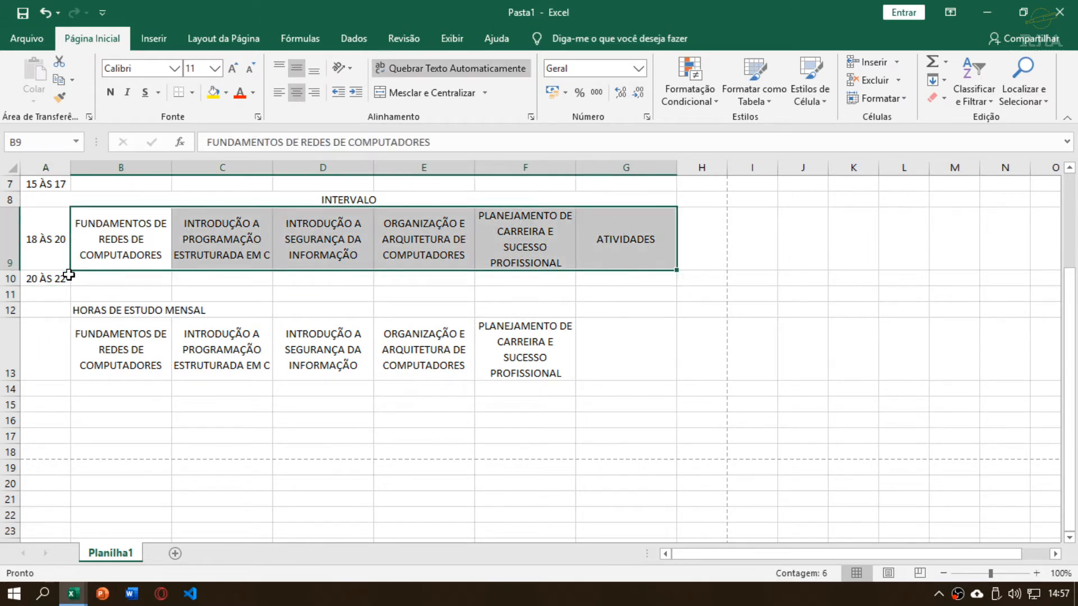
left_click_drag(115, 241, 601, 230)
key("ctrl+c")
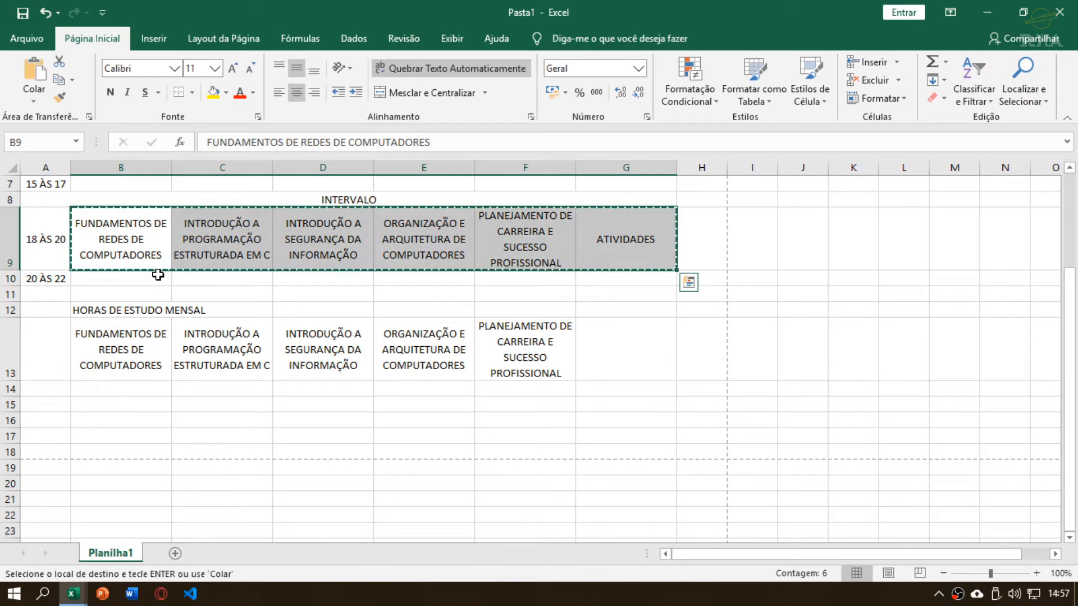
left_click(151, 276)
key("ctrl+v")
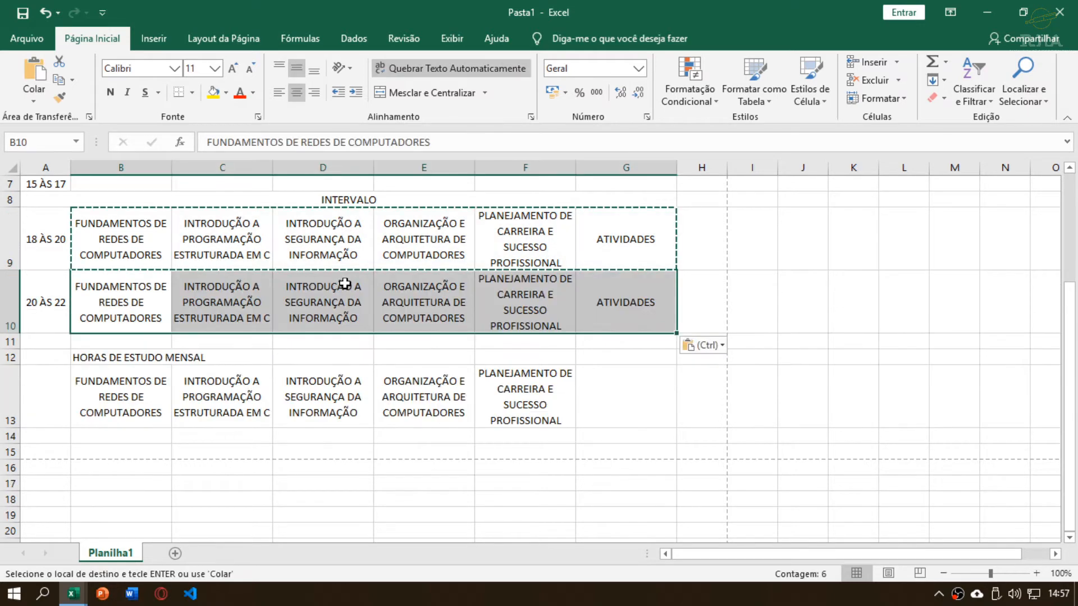
left_click(534, 298)
key("Escape")
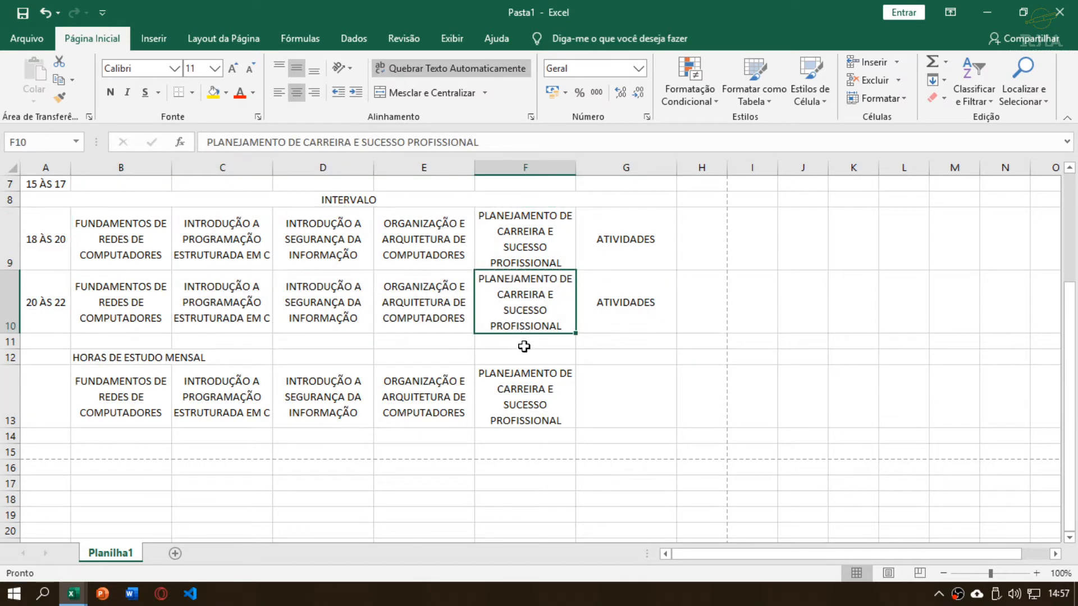
Merge and centre the HORAS DE ESTUDO MENSAL heading across B12:G12
left_click_drag(123, 360, 516, 359)
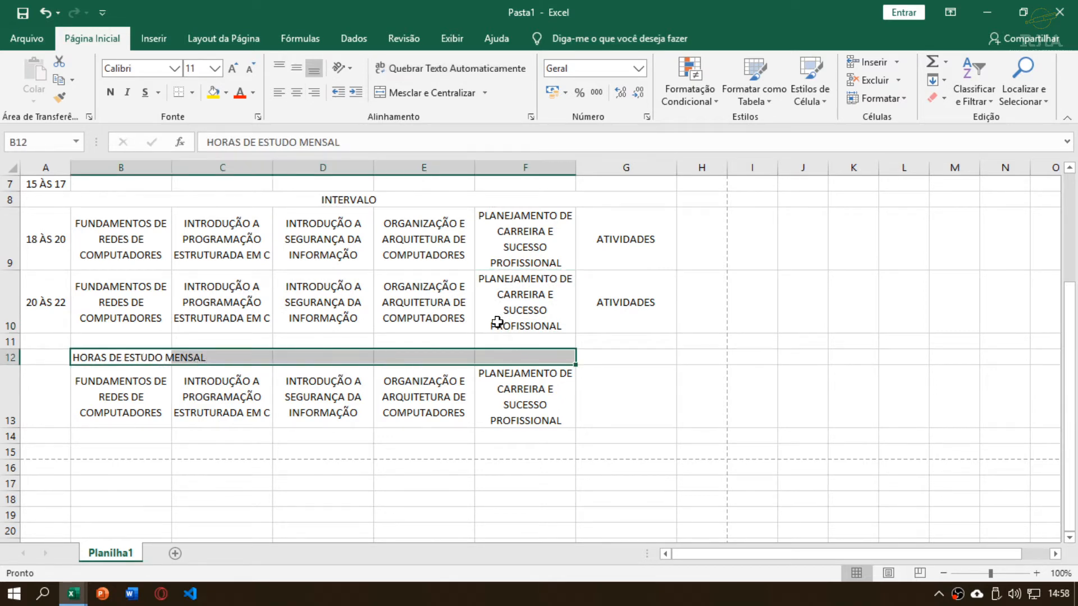
left_click(613, 358, "shift")
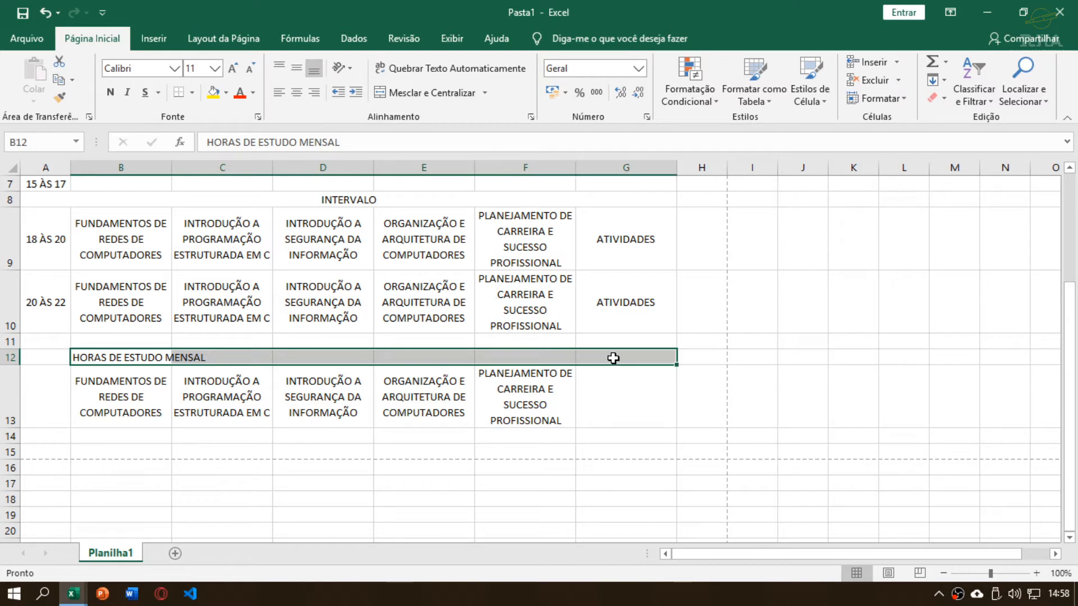
left_click(424, 95)
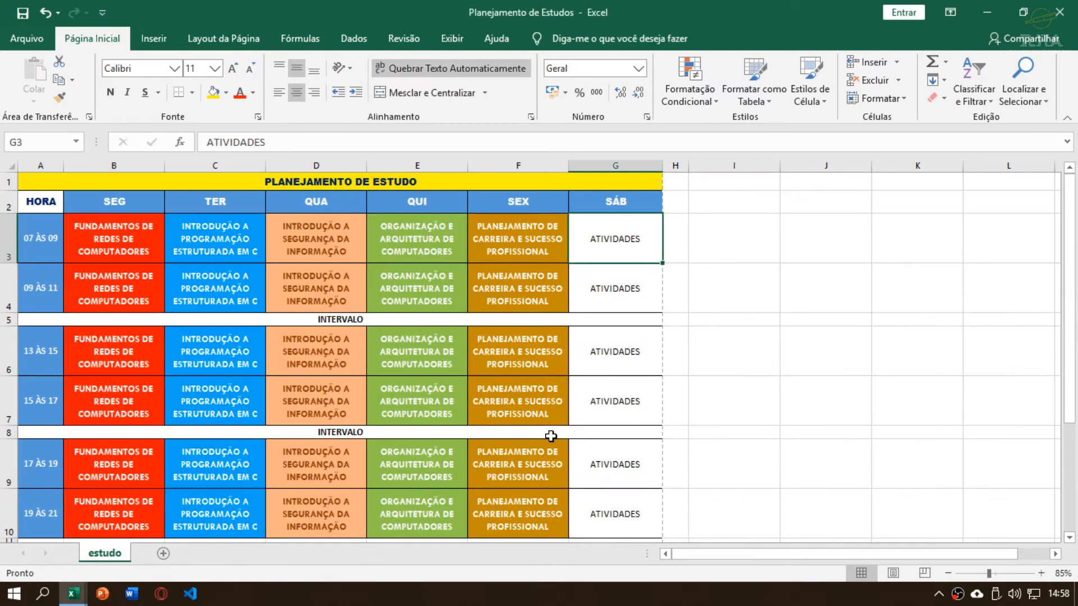
Enter TOTAL DE HORAS MENSAIS in G13, following the label used in the Planejamento de Estudos workbook
scroll(561, 443, "down", 2)
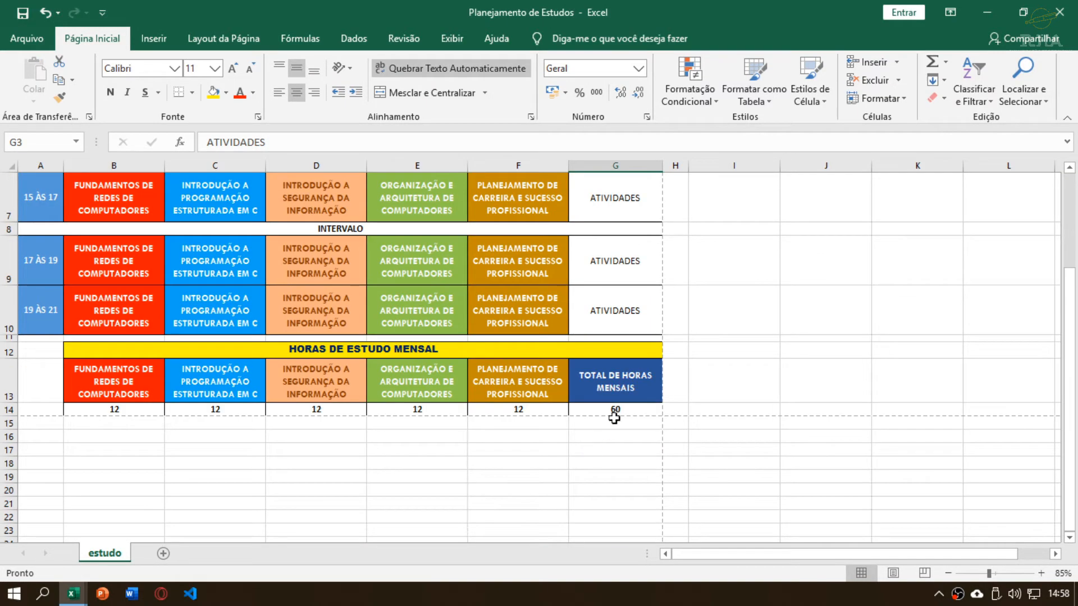
left_click(613, 387)
key("alt+Tab")
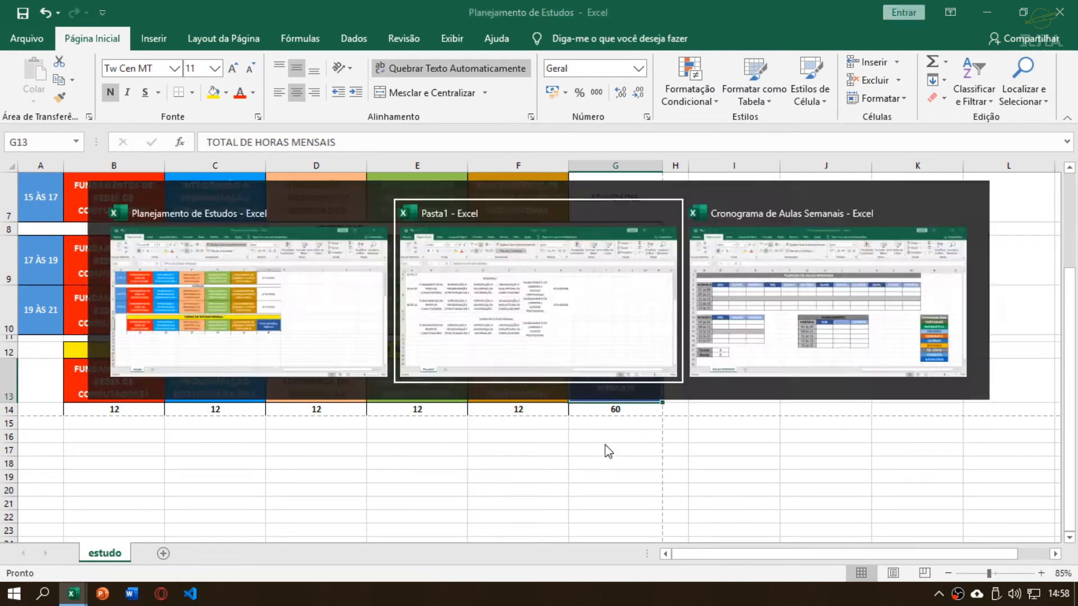
left_click(618, 406)
type("TOTAL DE HO")
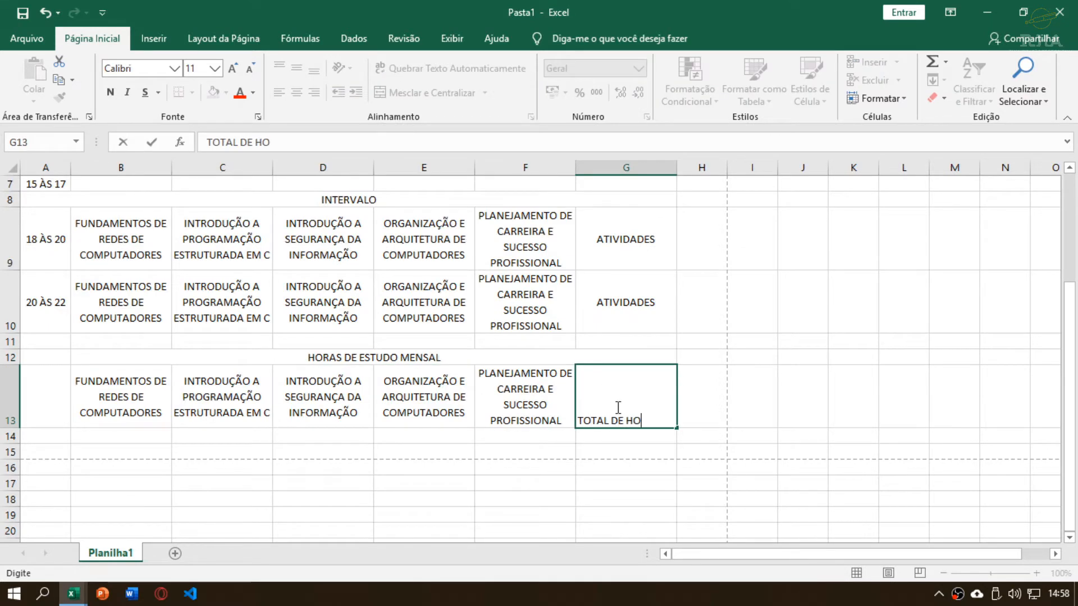
type("RAS MENSAIS")
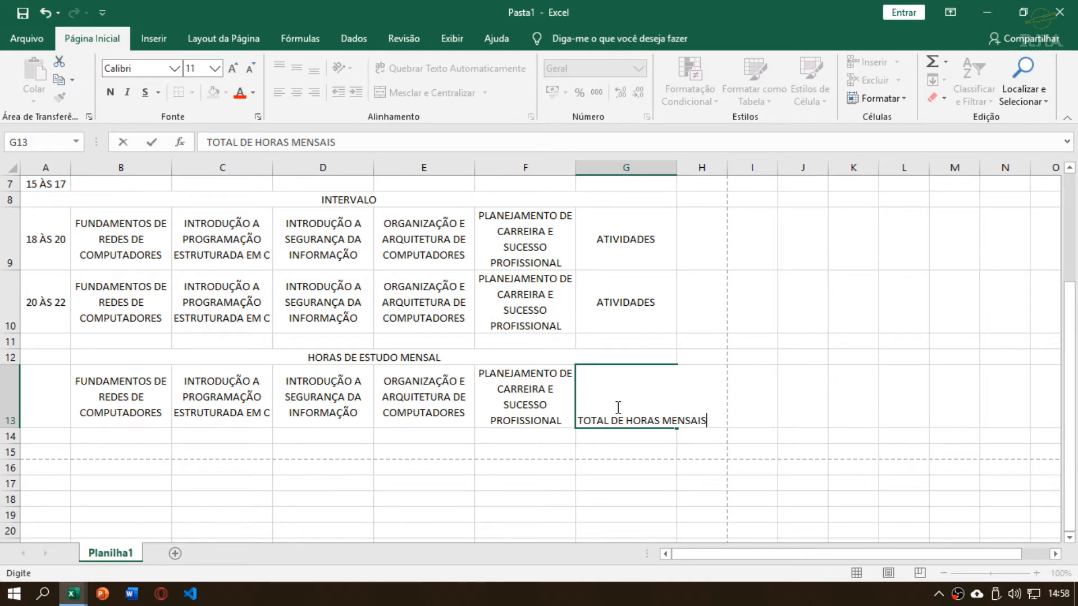
key("Return")
key("alt+Tab")
key("alt+Tab")
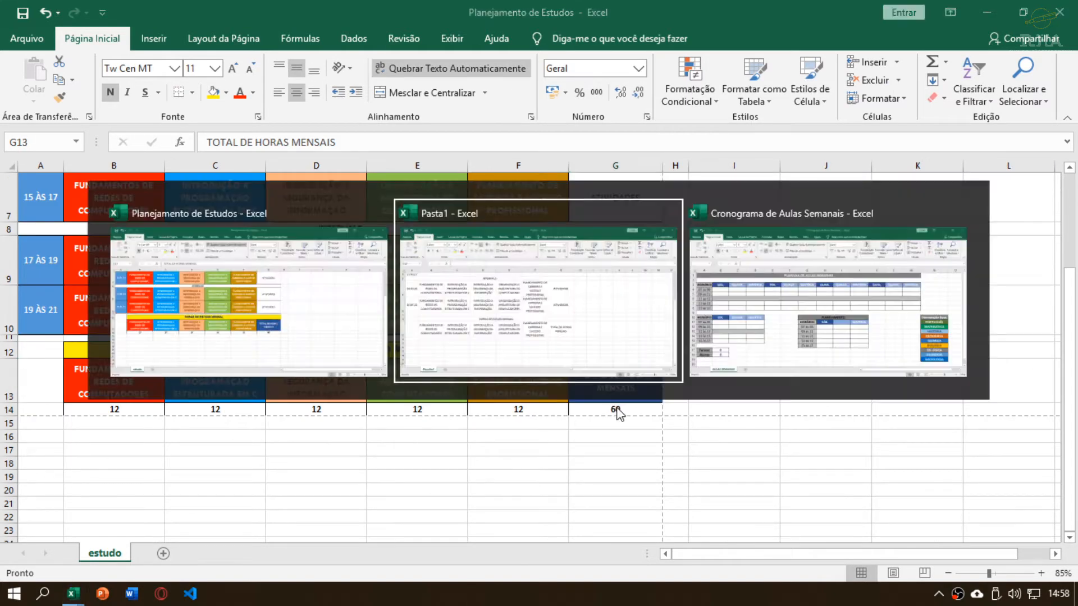
left_click(640, 405)
left_click(516, 391)
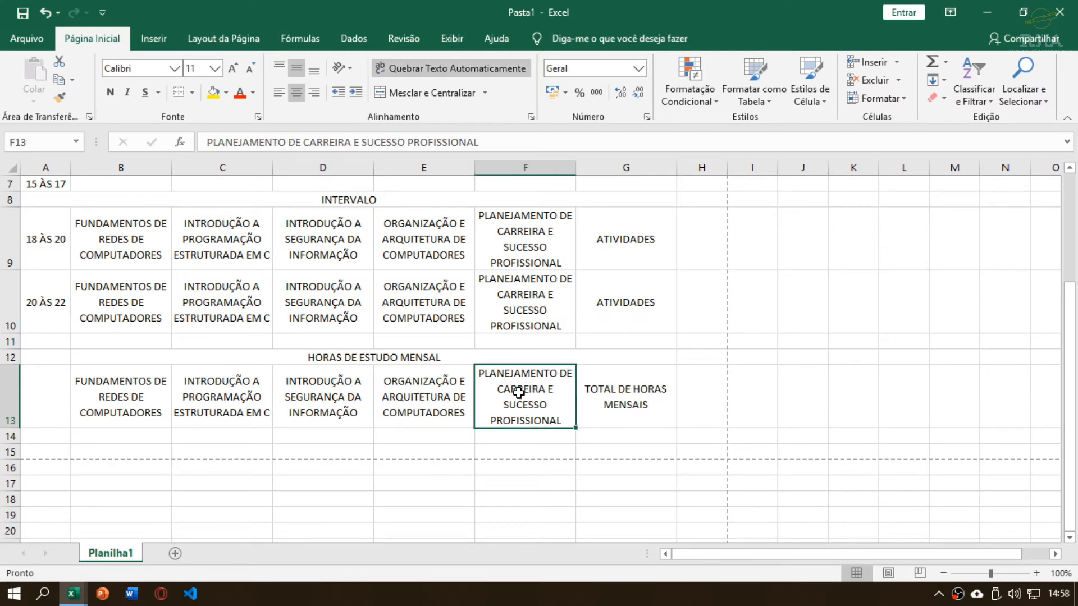
Centre the day headings SEG to SÁB (B2:G2) horizontally
scroll(517, 393, "up", 2)
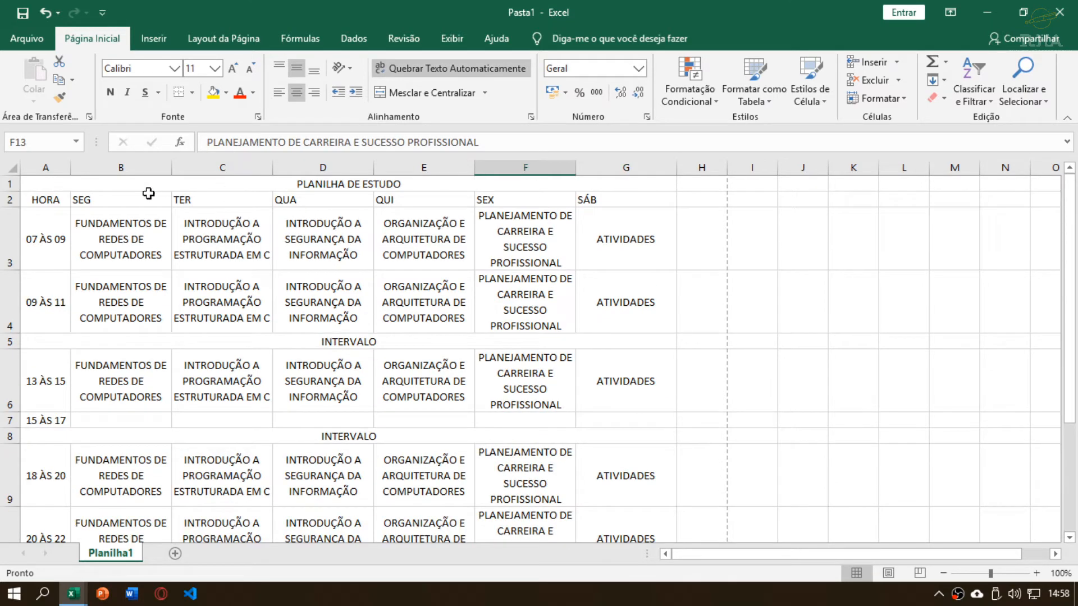
left_click(64, 201)
left_click(283, 282)
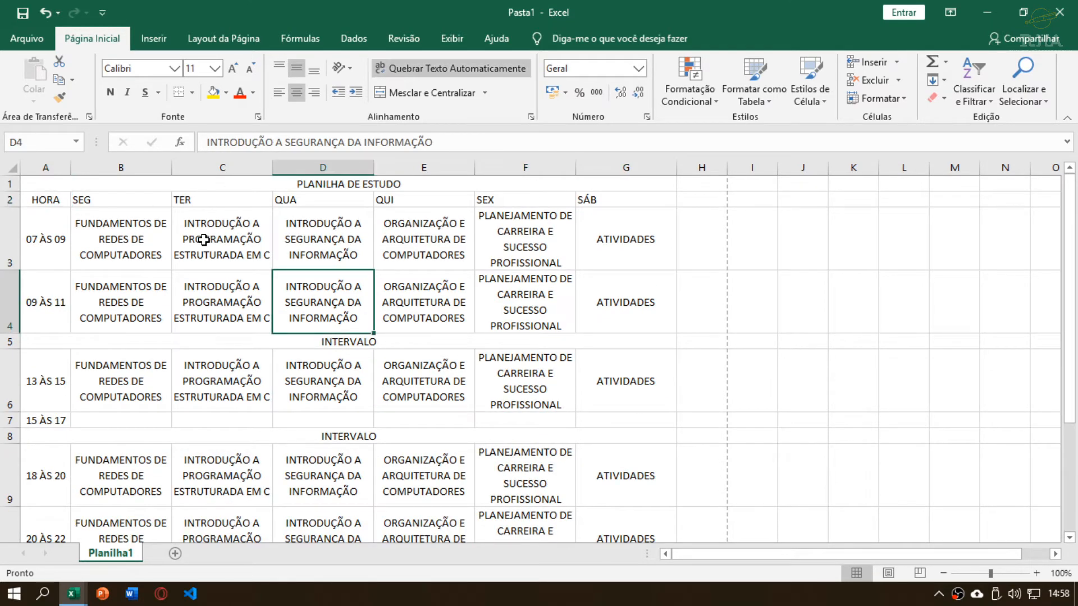
left_click_drag(82, 200, 613, 197)
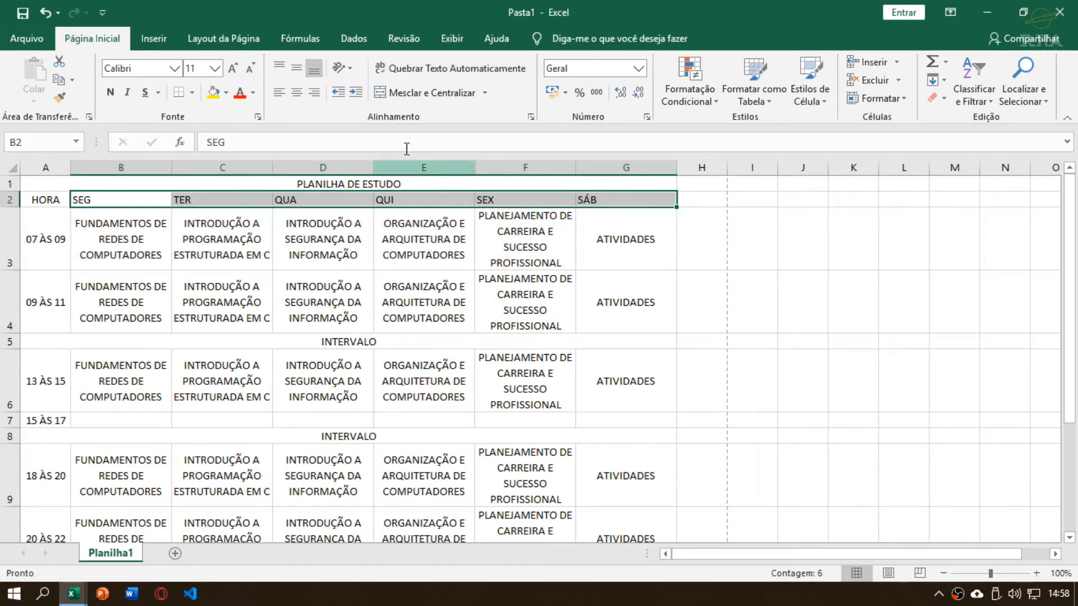
left_click(297, 93)
left_click(252, 325)
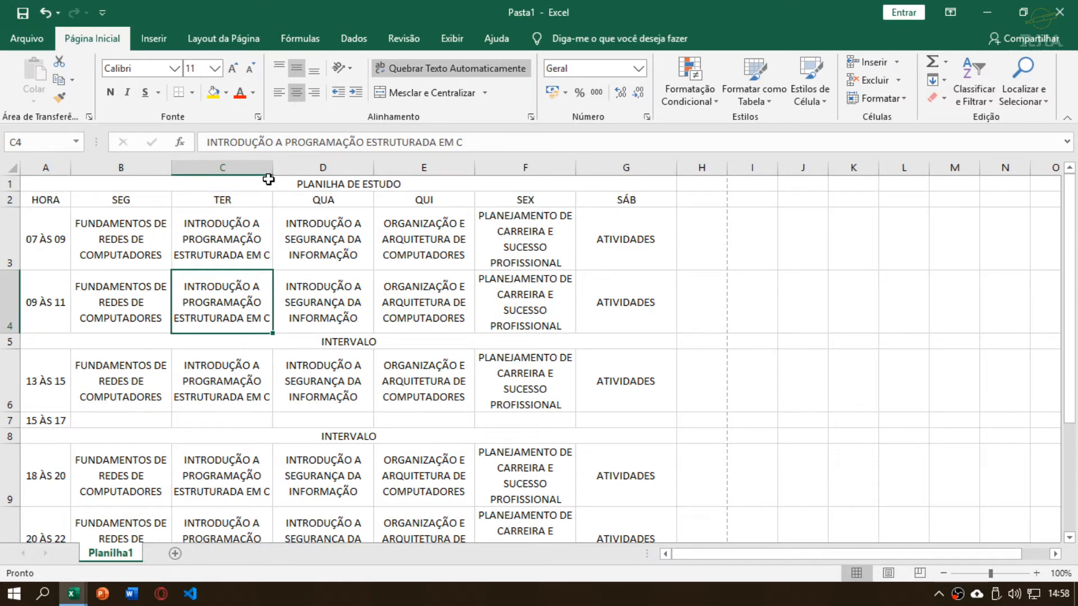
Apply all borders to the title, the heading row and the first two time slots (A1:G4)
left_click_drag(268, 184, 252, 312)
left_click(192, 93)
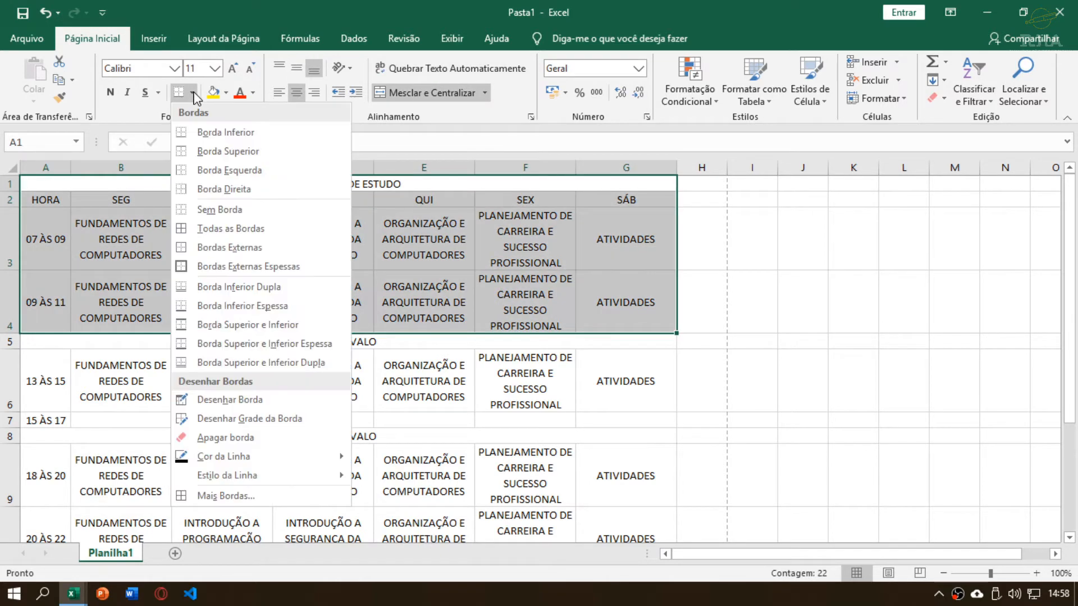
left_click(267, 229)
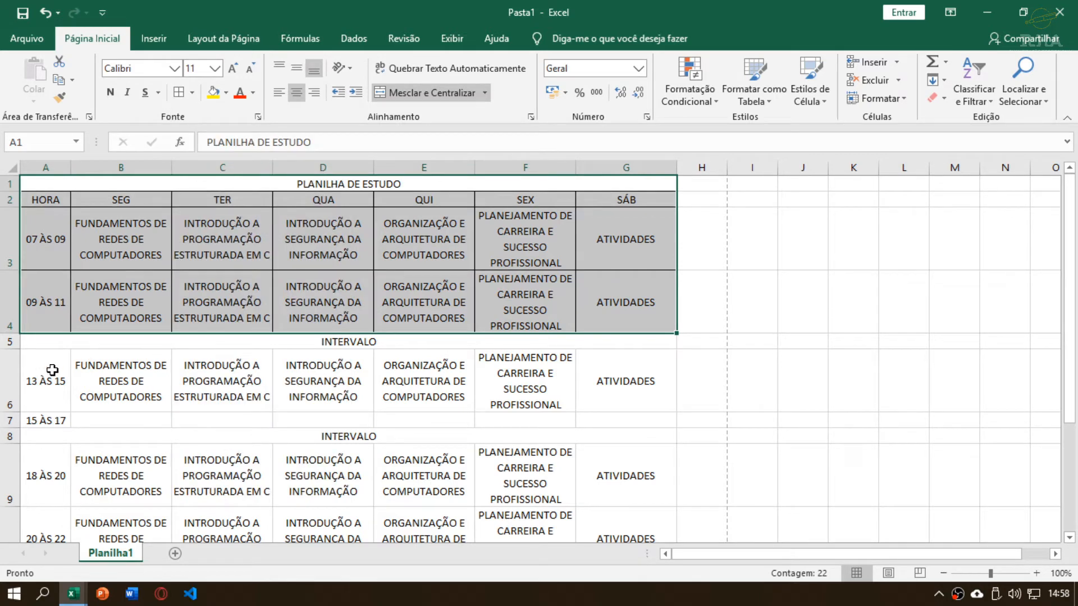
Copy the subjects of the 13 ÀS 15 row (B6:G6) into the 15 ÀS 17 row
left_click_drag(53, 370, 623, 385)
left_click(92, 395)
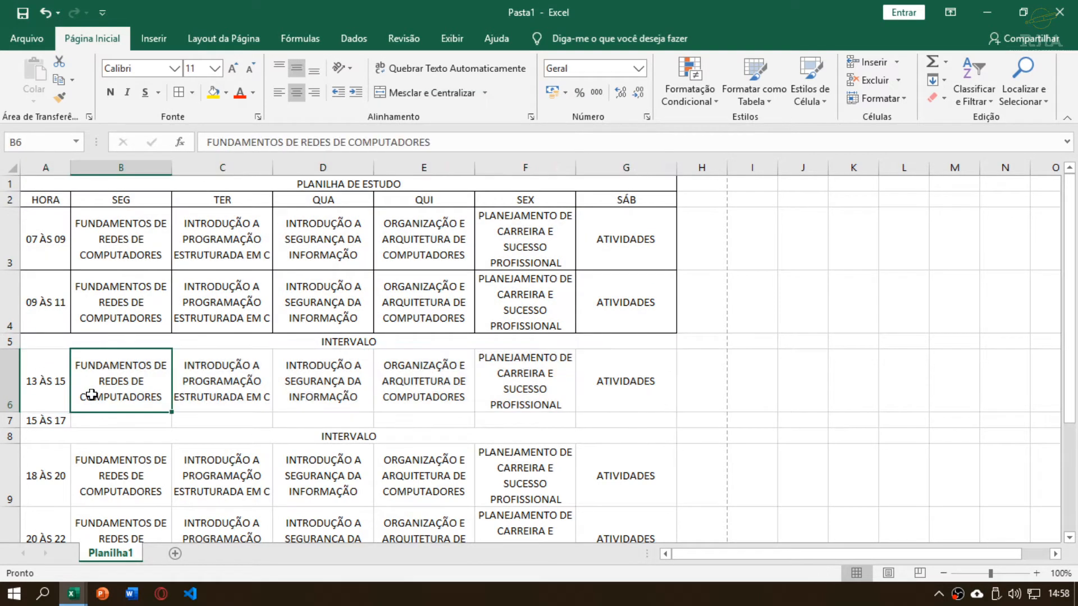
left_click_drag(120, 386, 596, 381)
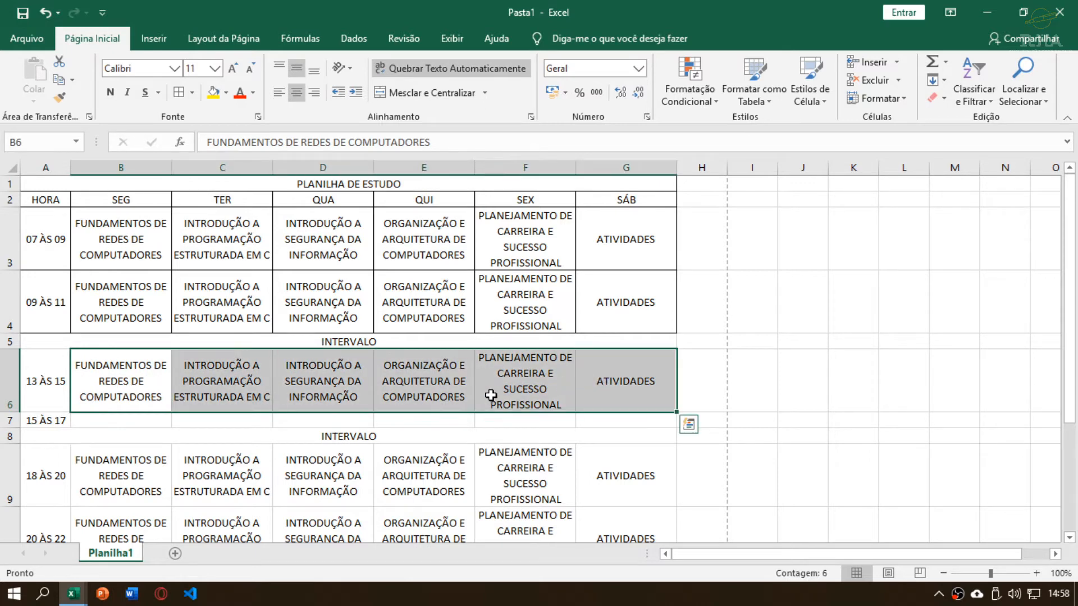
key("ctrl+c")
key("ctrl+q")
left_click(134, 421)
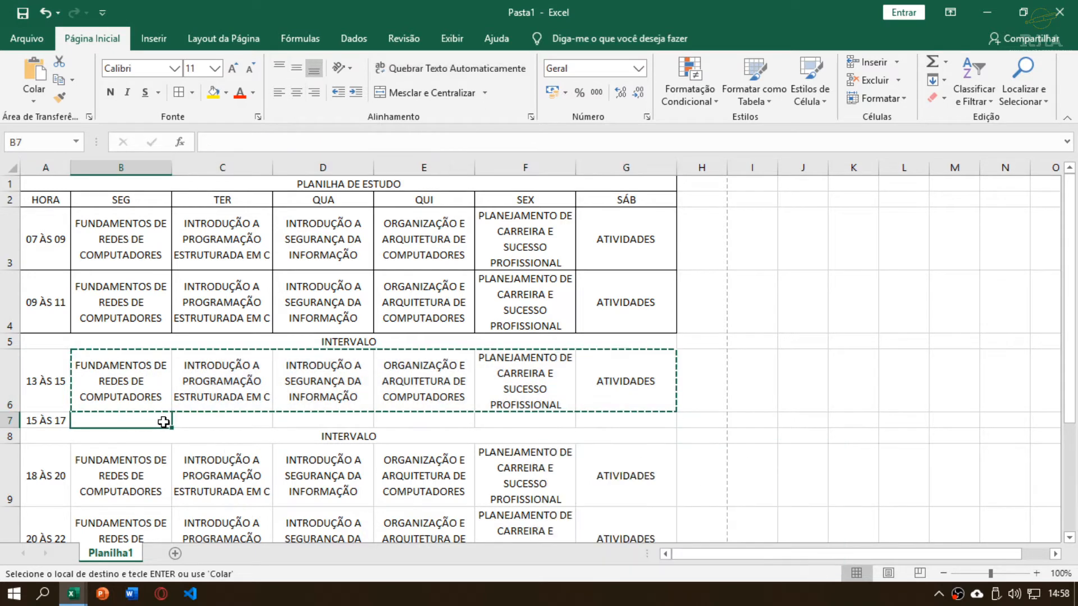
key("ctrl+v")
scroll(400, 399, "down", 3)
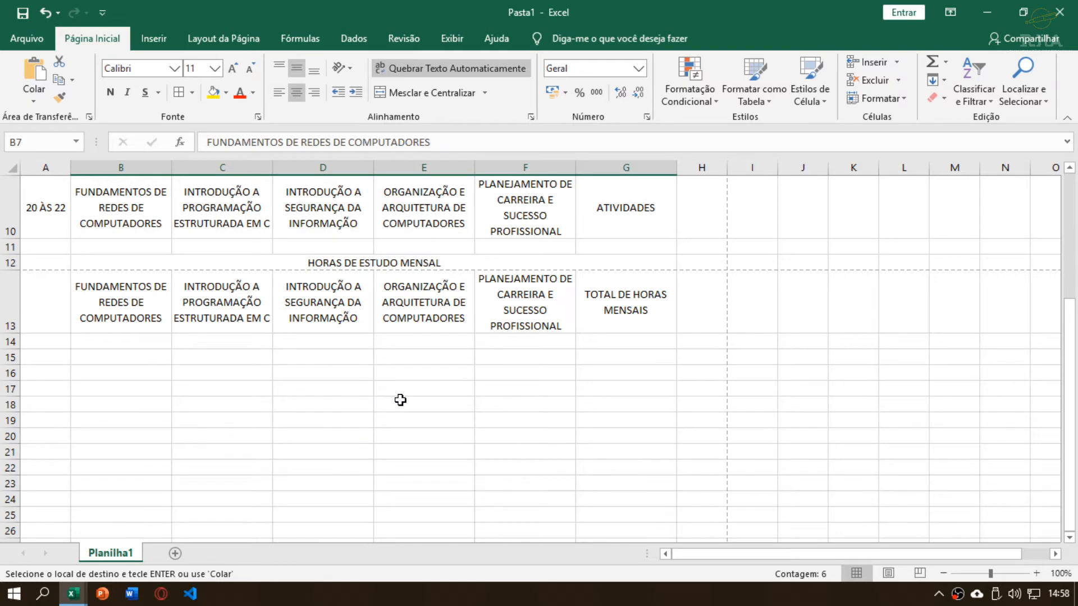
scroll(387, 397, "up", 1)
scroll(335, 440, "up", 2)
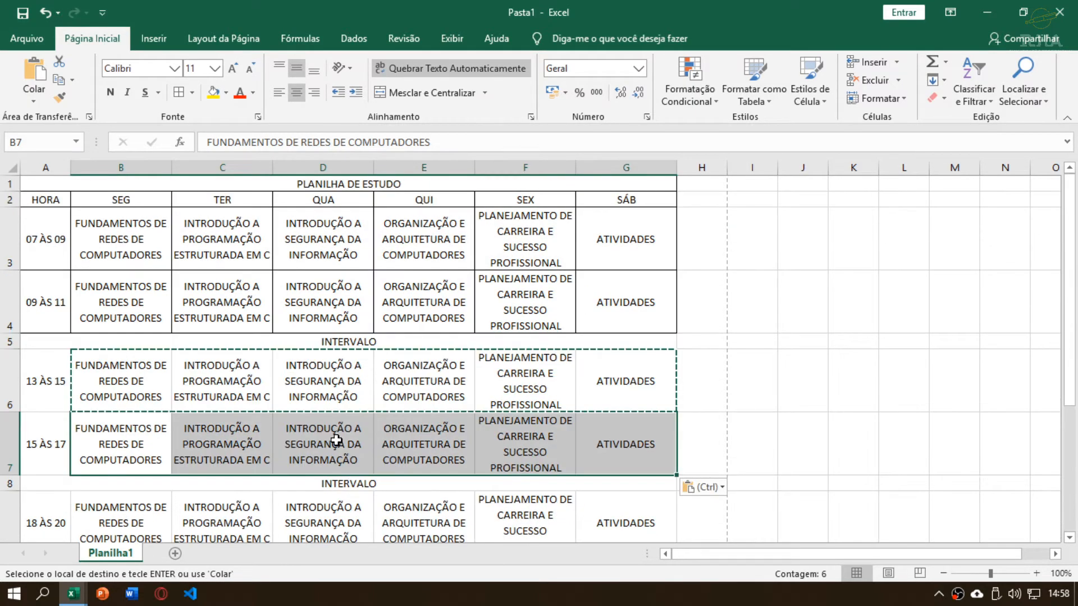
left_click(216, 416)
key("Escape")
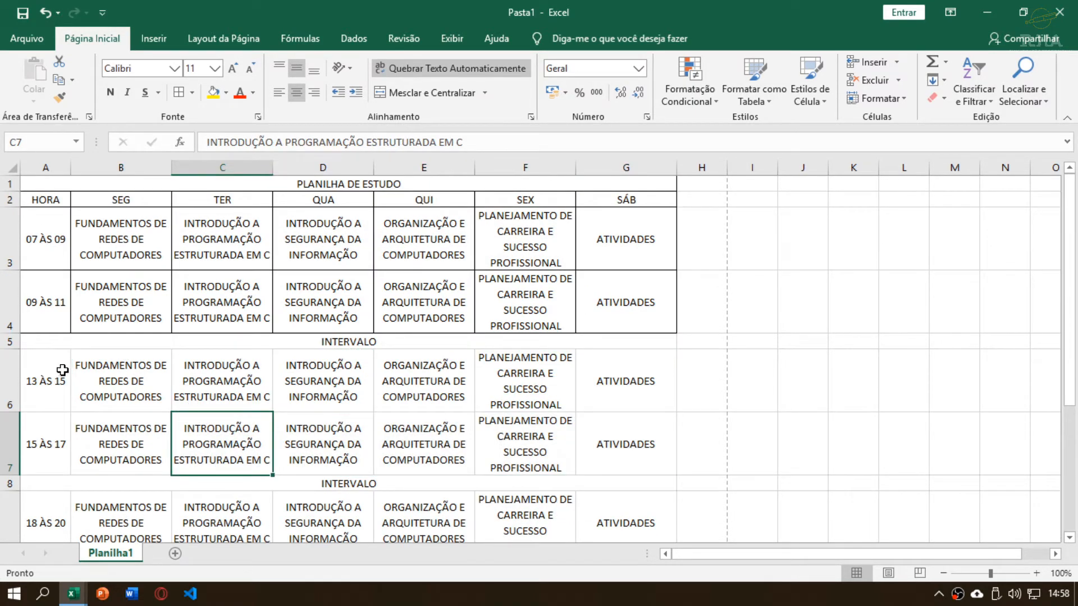
Apply all borders to the afternoon rows (A6:G7), the evening rows (A9:G10) and the HORAS DE ESTUDO MENSAL block (B12:G13)
left_click_drag(53, 381, 626, 449)
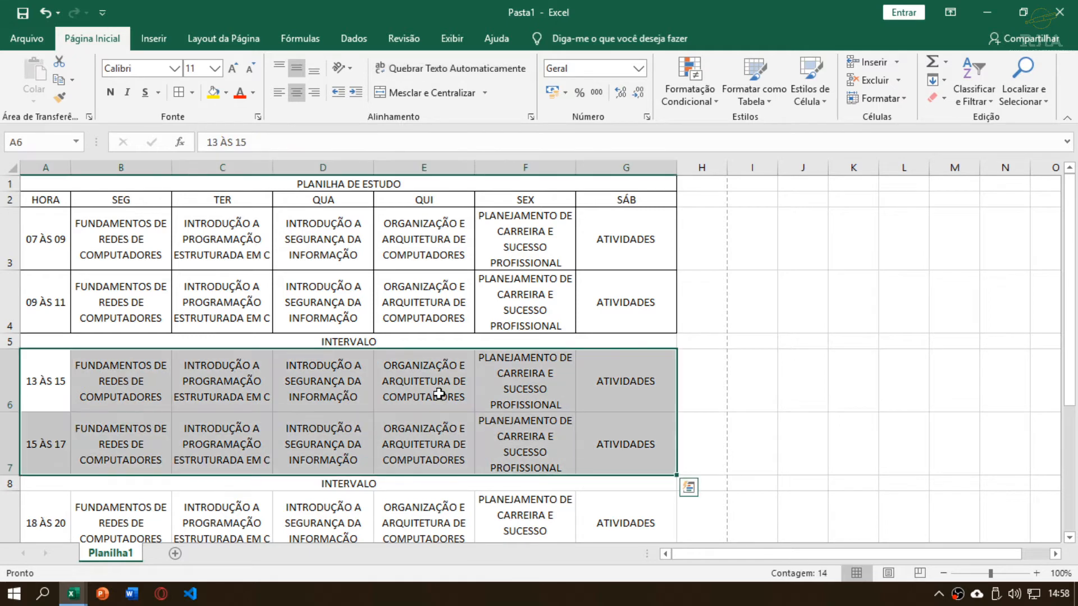
scroll(194, 358, "down", 2)
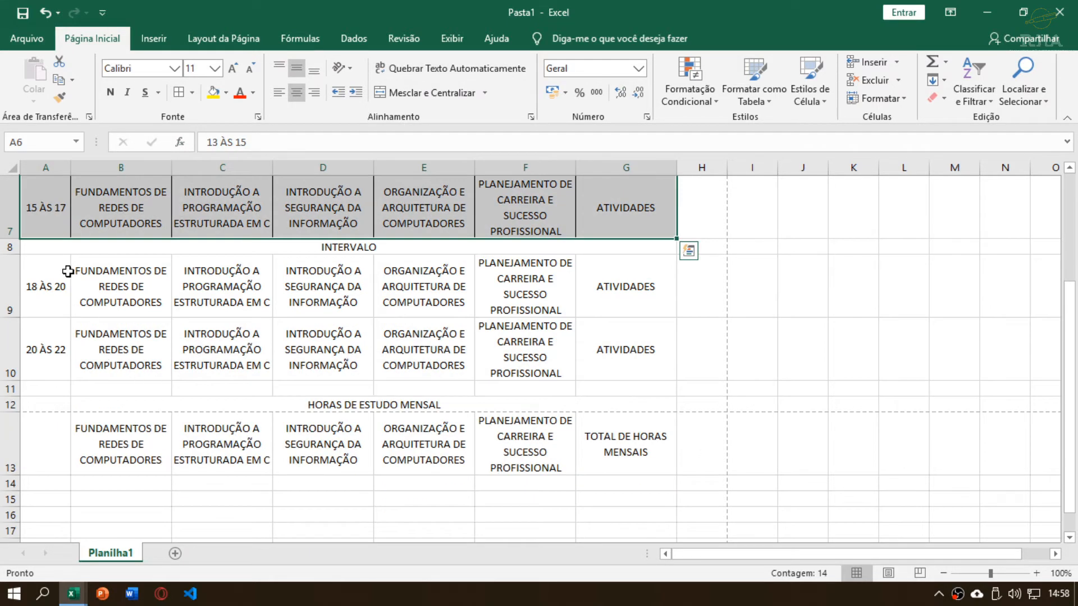
left_click_drag(68, 272, 594, 351)
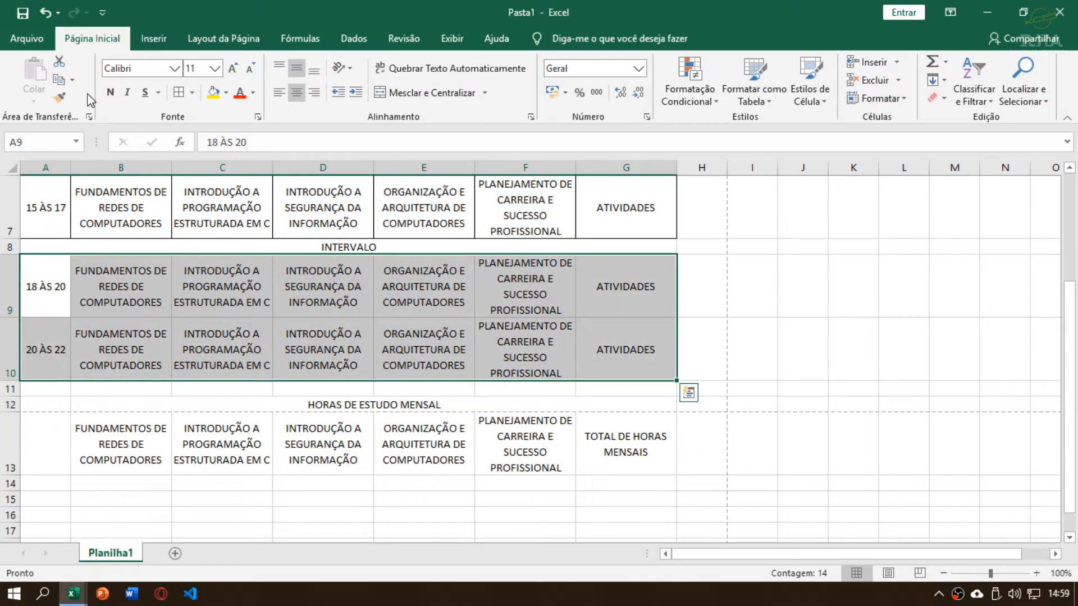
left_click(179, 93)
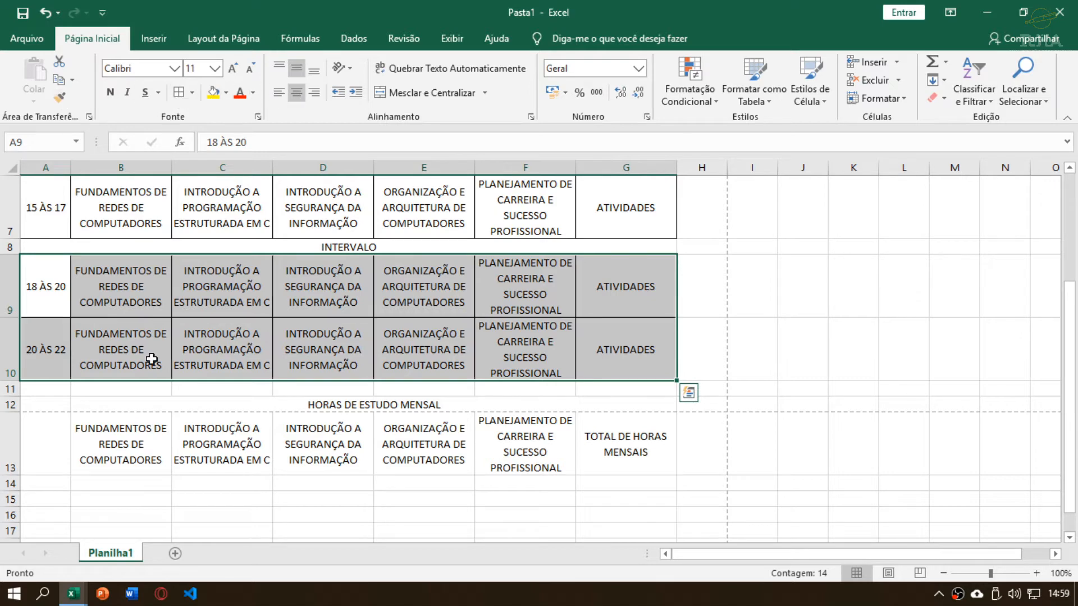
left_click_drag(115, 404, 485, 453)
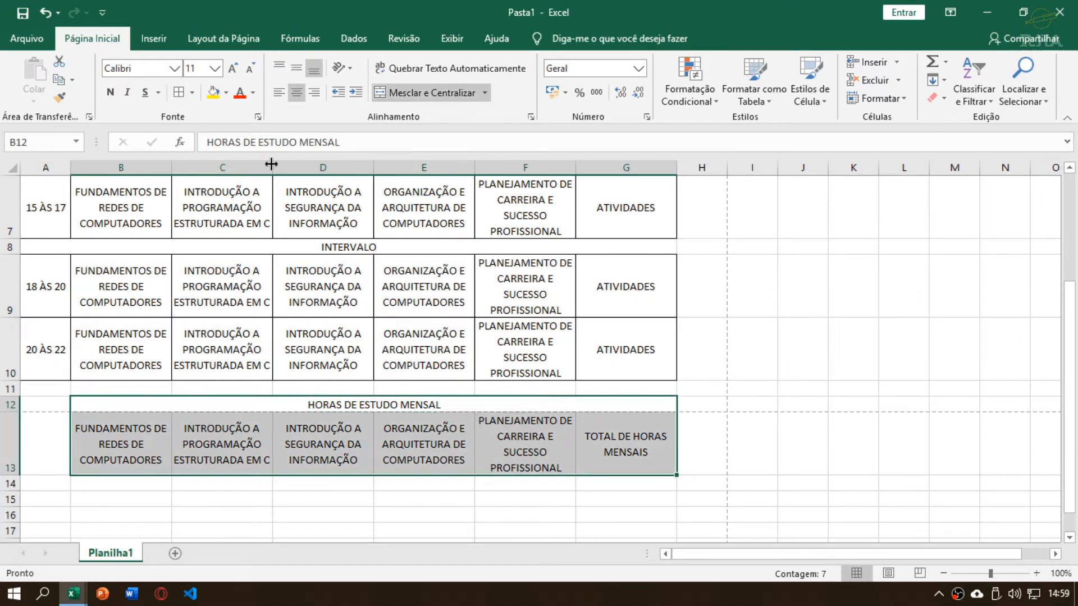
left_click(178, 94)
left_click(381, 353)
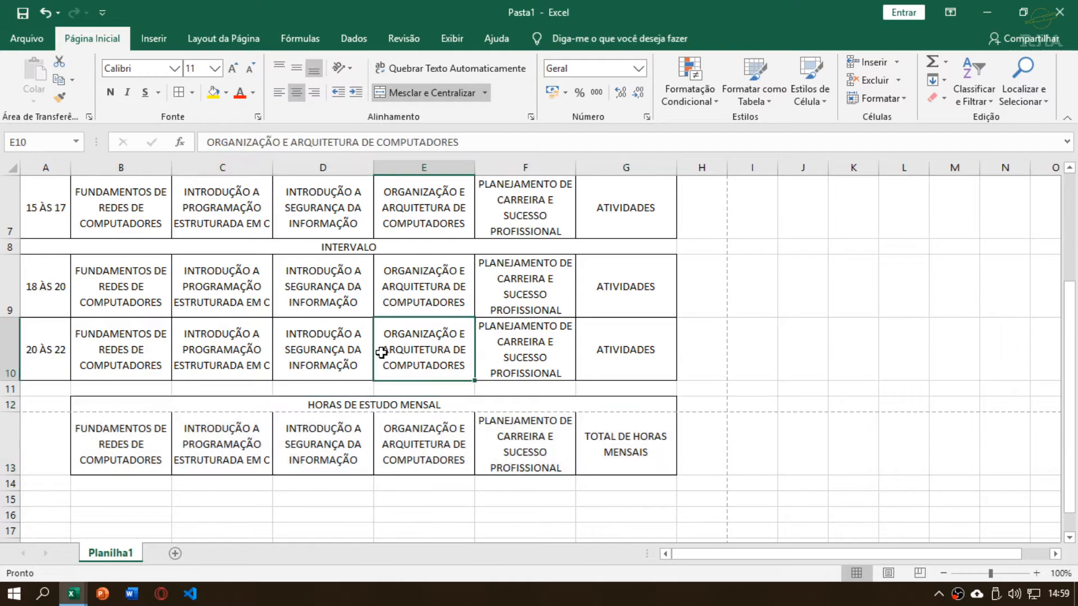
Check in the print preview how the bordered timetable fits on the page
scroll(381, 352, "up", 2)
key("ctrl+p")
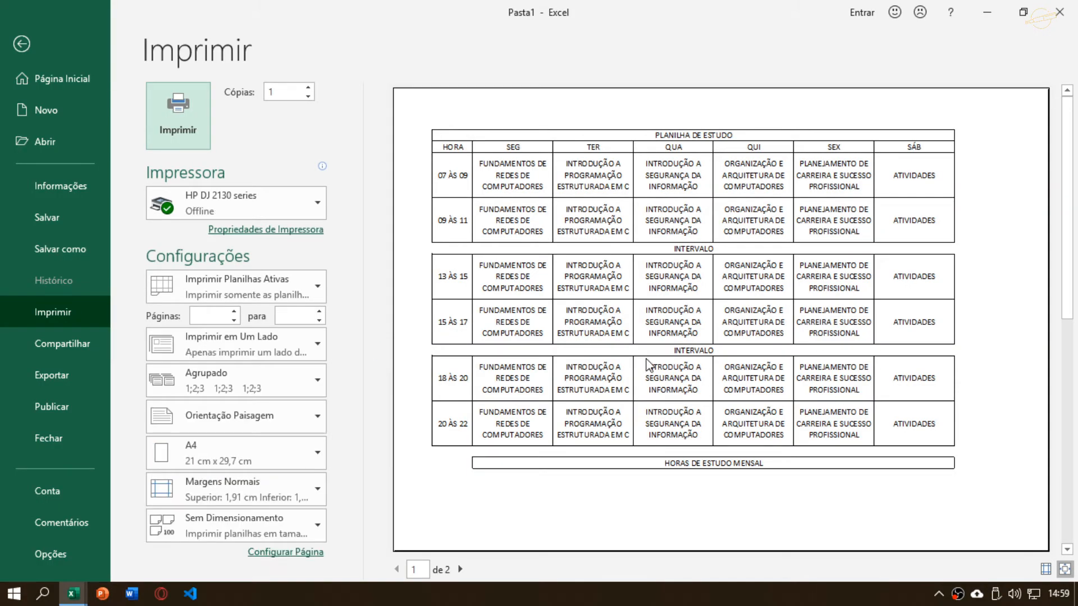
key("Escape")
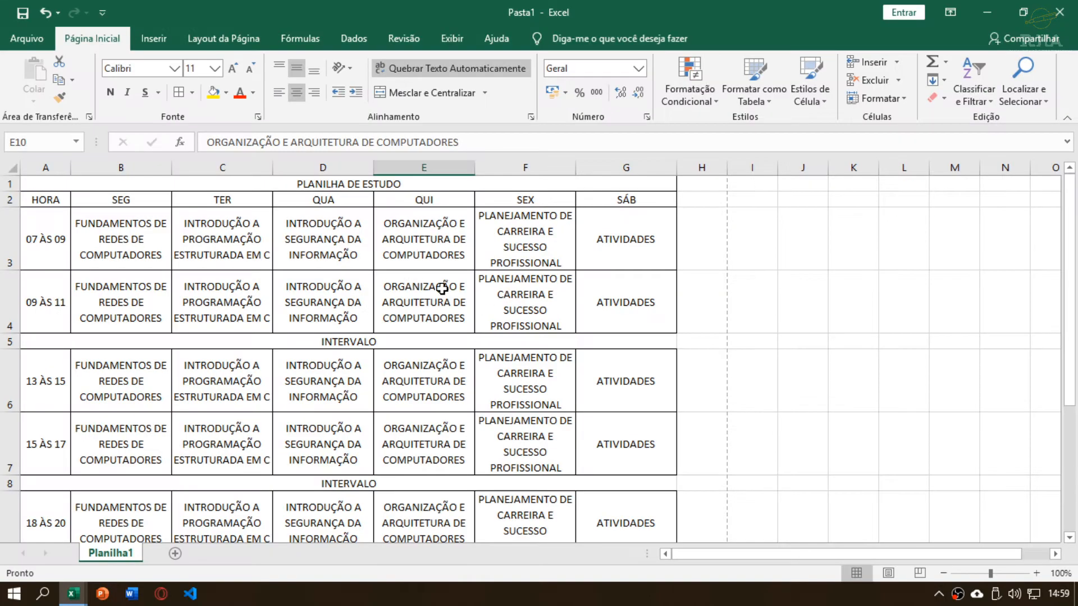
Fill the weekday headings (B2:G2) and the time-slot cells (A3:A4, A6:A7, A9:A10) with a darker theme blue
left_click(136, 247)
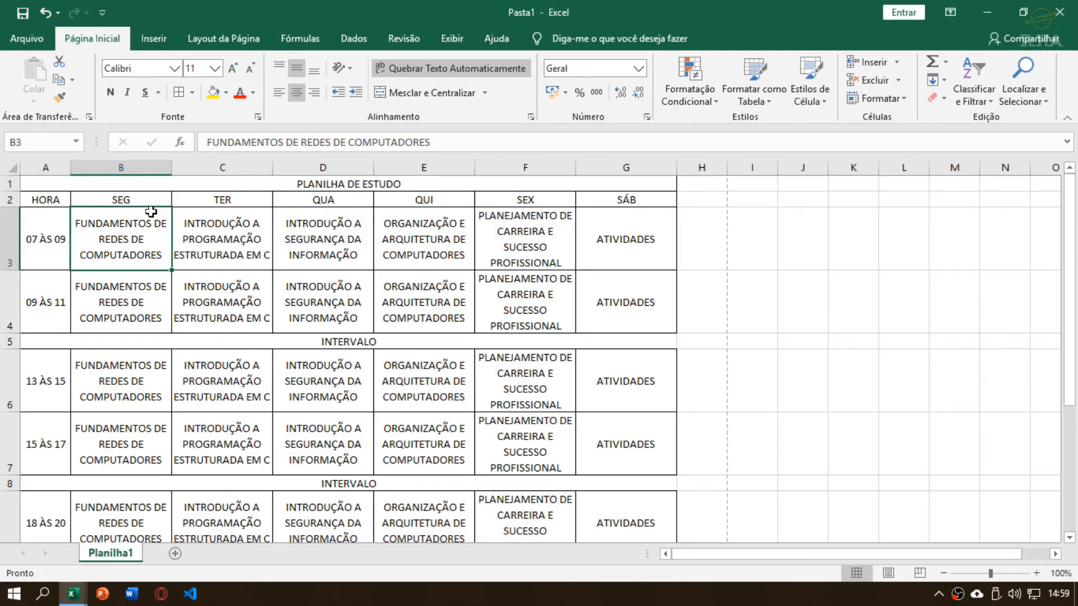
left_click(165, 202)
left_click_drag(190, 203, 591, 202)
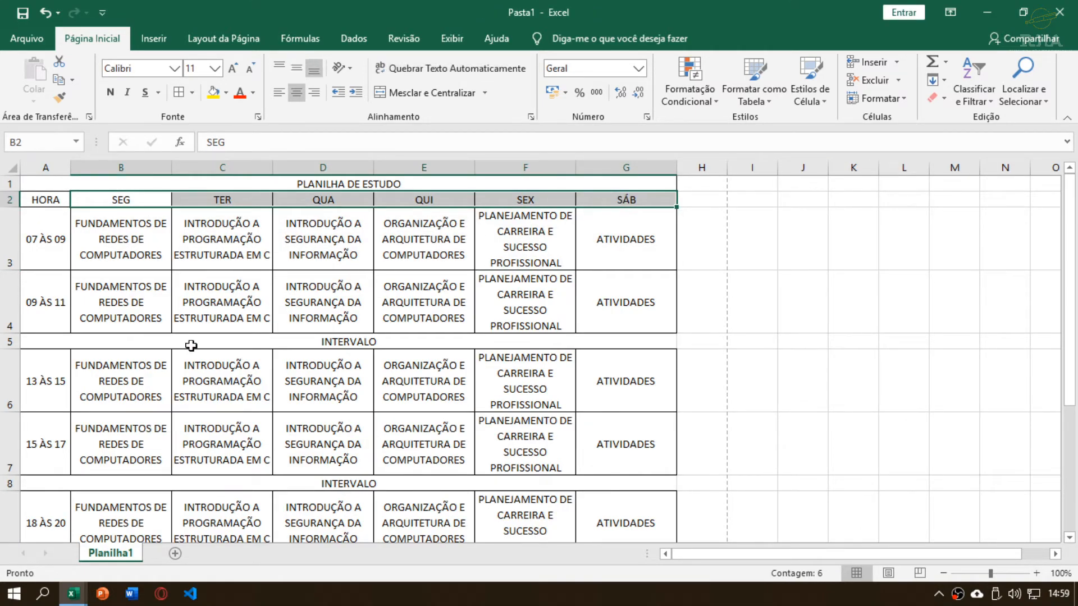
key("ctrl+q")
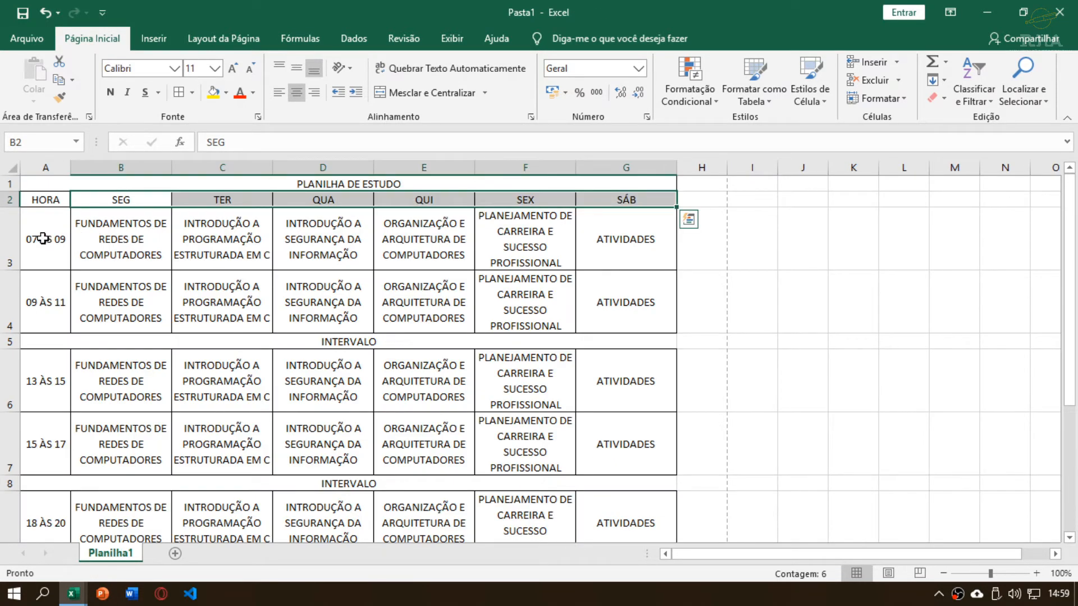
left_click(40, 238, "ctrl")
left_click(34, 308, "ctrl")
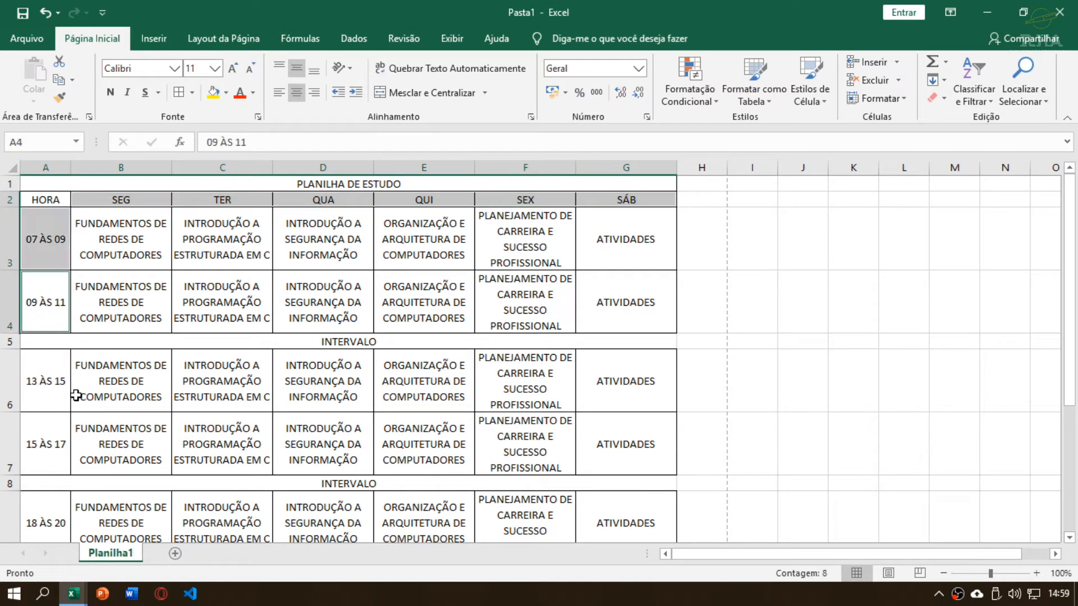
left_click(39, 390, "ctrl")
left_click(39, 442, "ctrl")
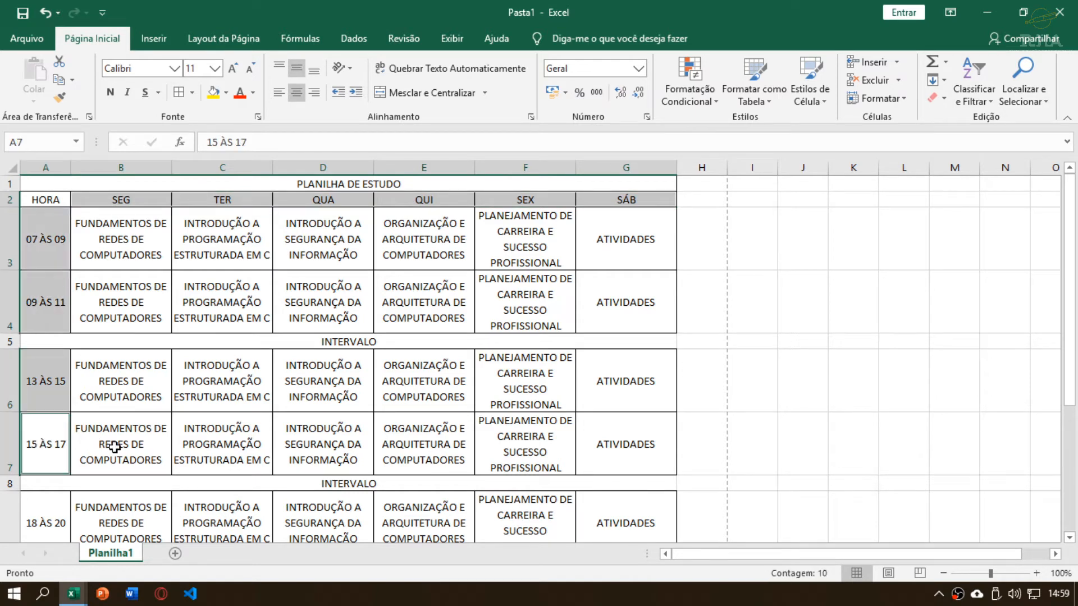
scroll(115, 446, "down", 1)
scroll(200, 465, "down", 1)
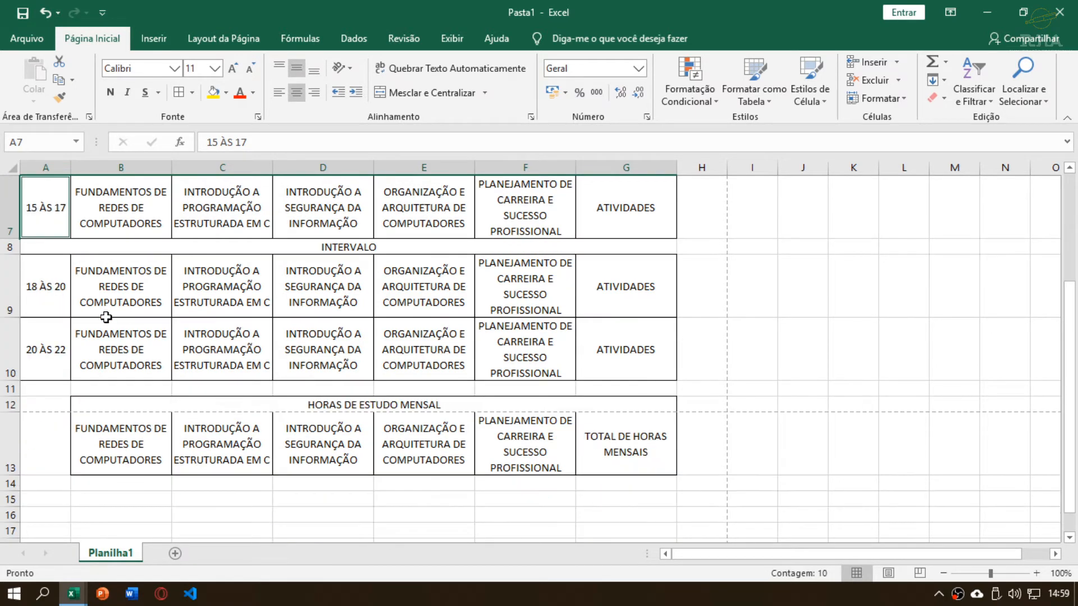
left_click(49, 286, "ctrl")
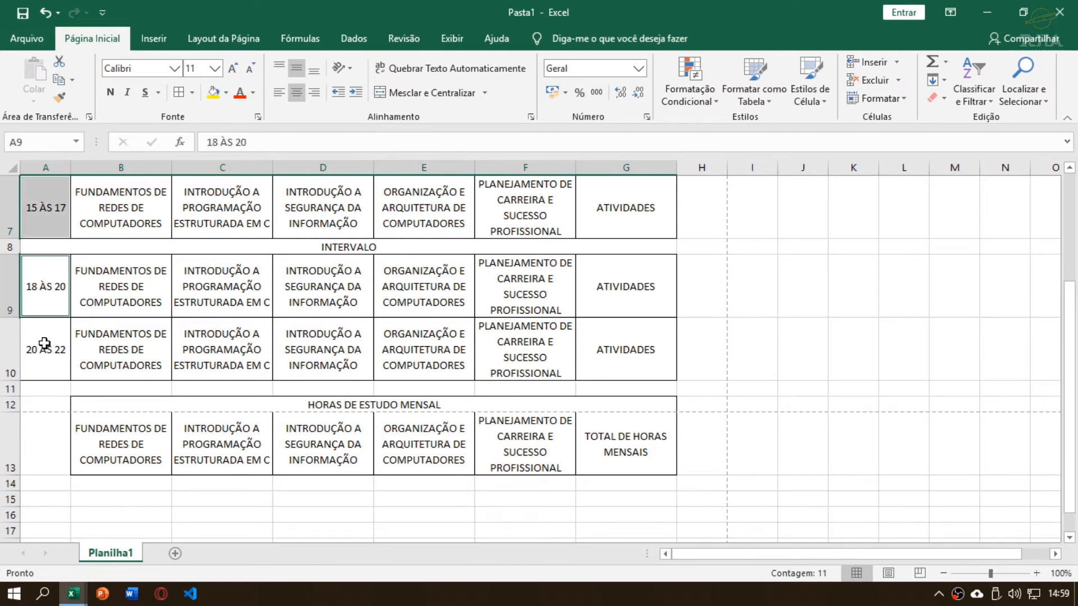
left_click(44, 351, "ctrl")
scroll(59, 354, "up", 2)
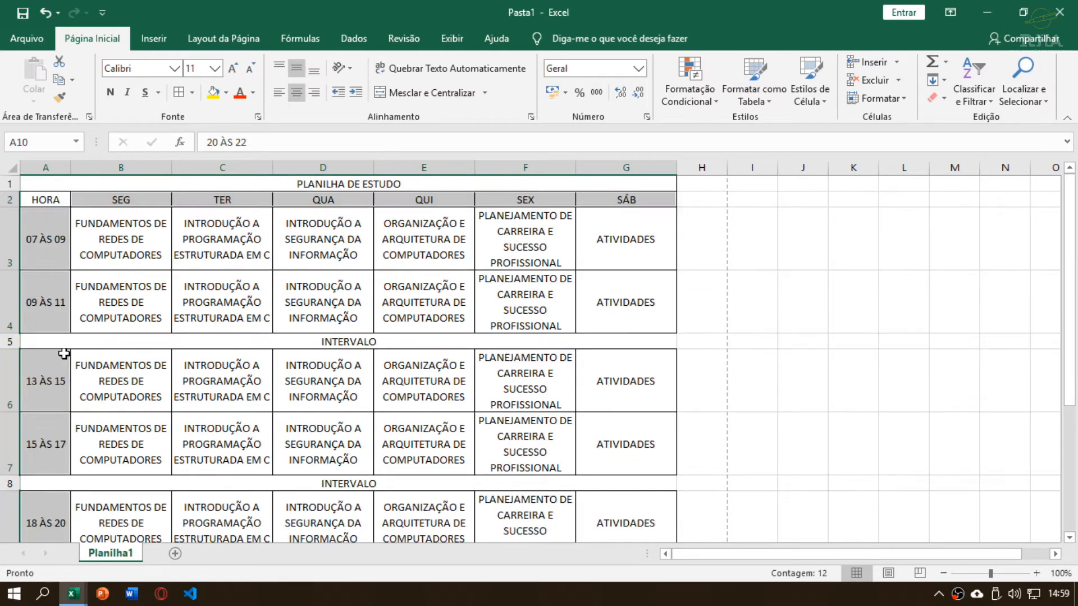
left_click(226, 92)
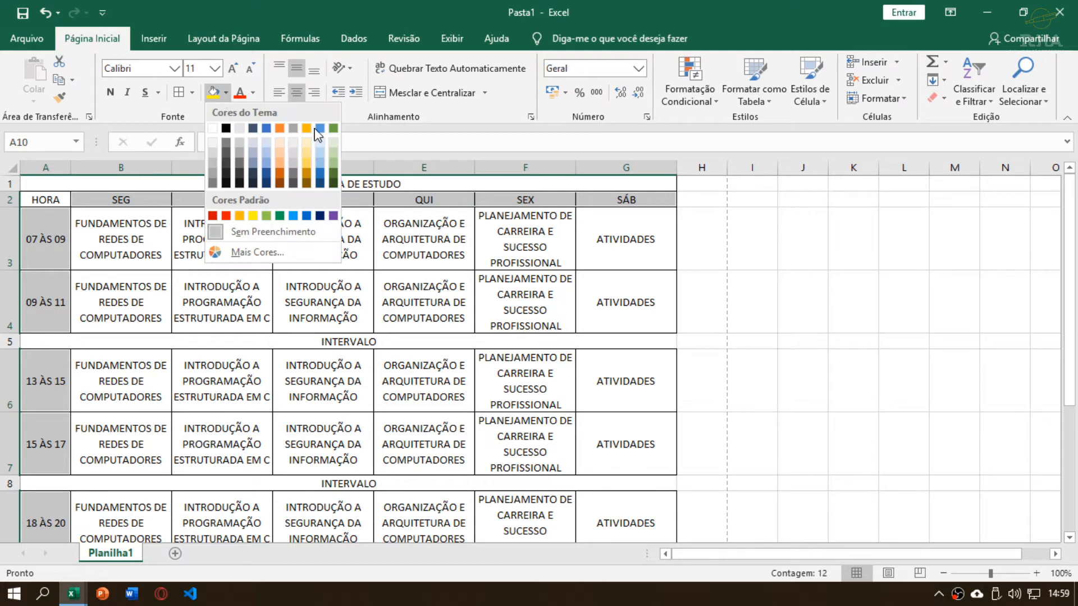
left_click(322, 179)
scroll(308, 163, "down", 2)
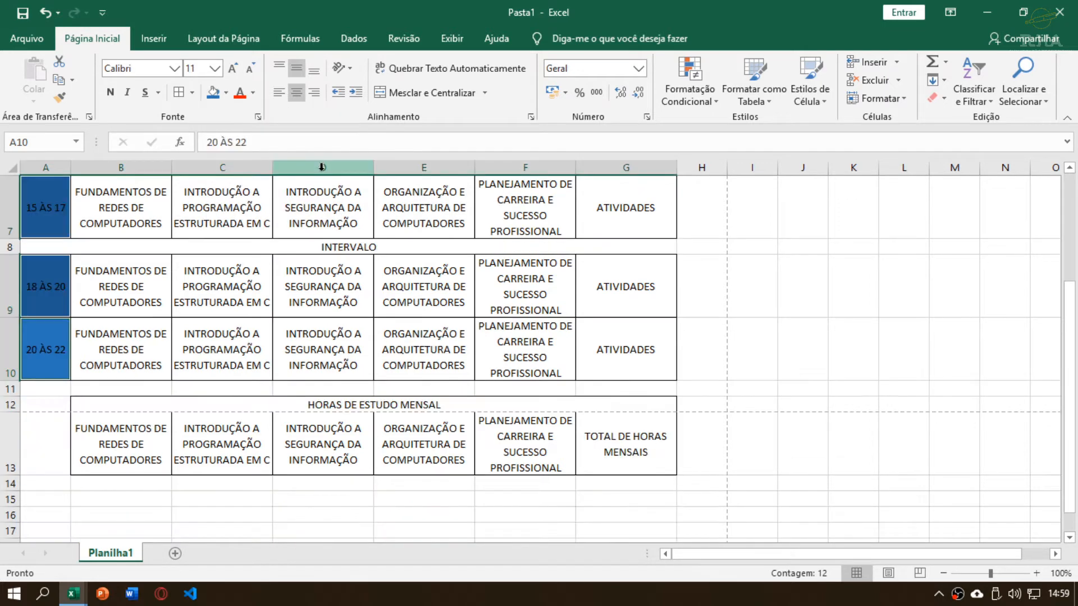
Make the text of the blue weekday headings and time-slot cells white and bold
left_click(254, 93)
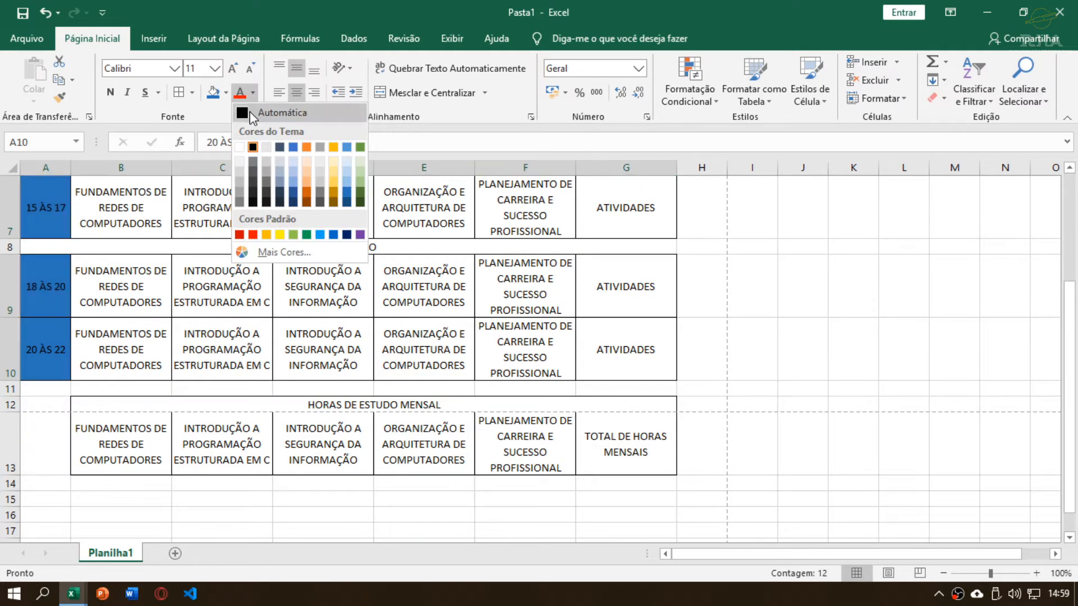
left_click(239, 148)
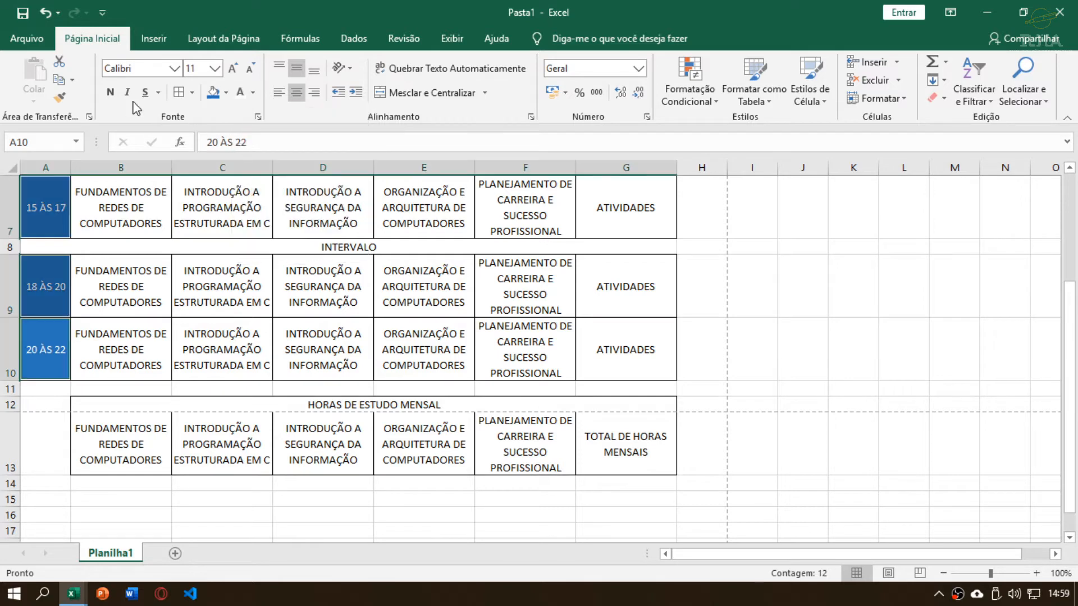
left_click(110, 92)
scroll(180, 320, "up", 2)
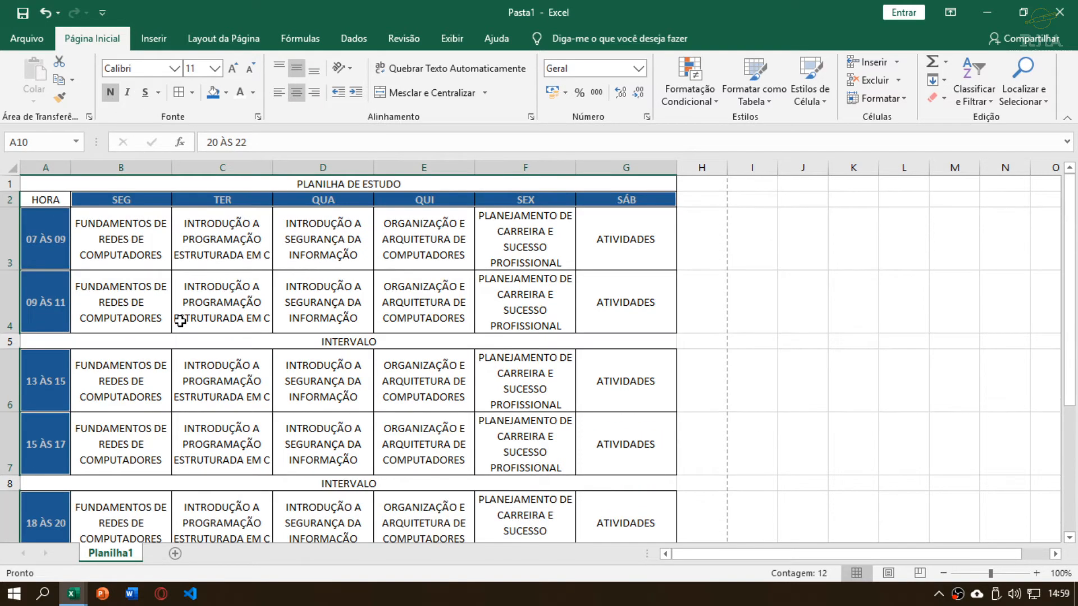
Make the HORA heading in A2 bold
left_click(144, 212)
left_click(46, 200)
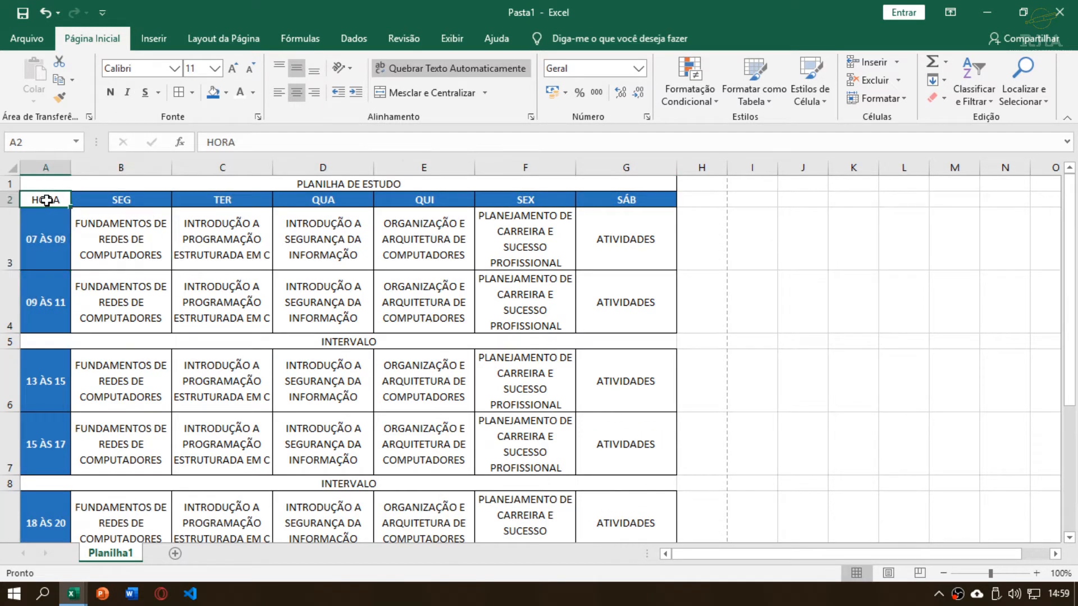
left_click(110, 92)
left_click(115, 233)
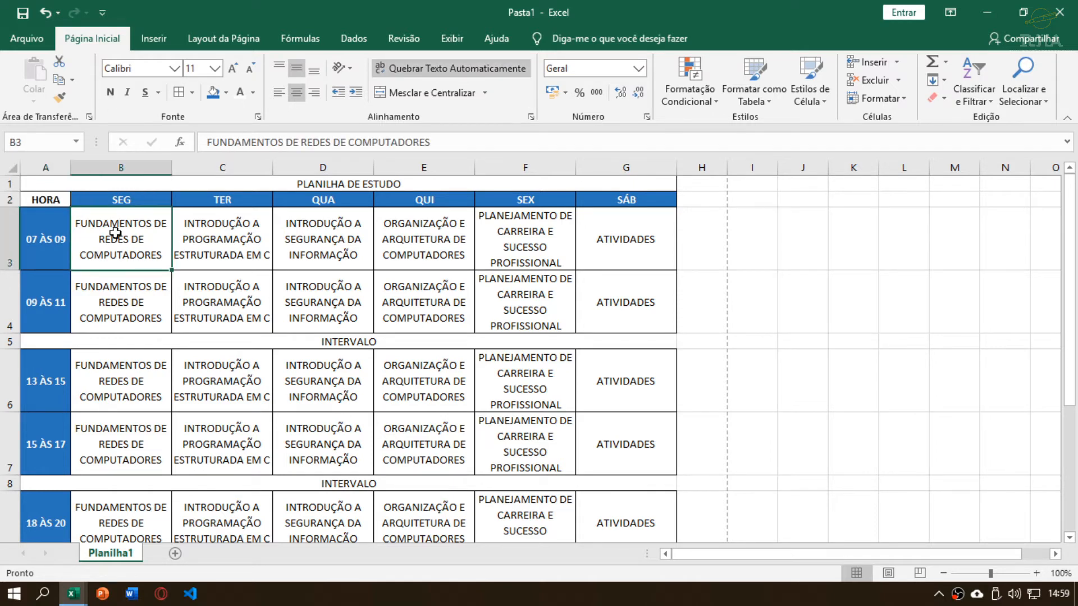
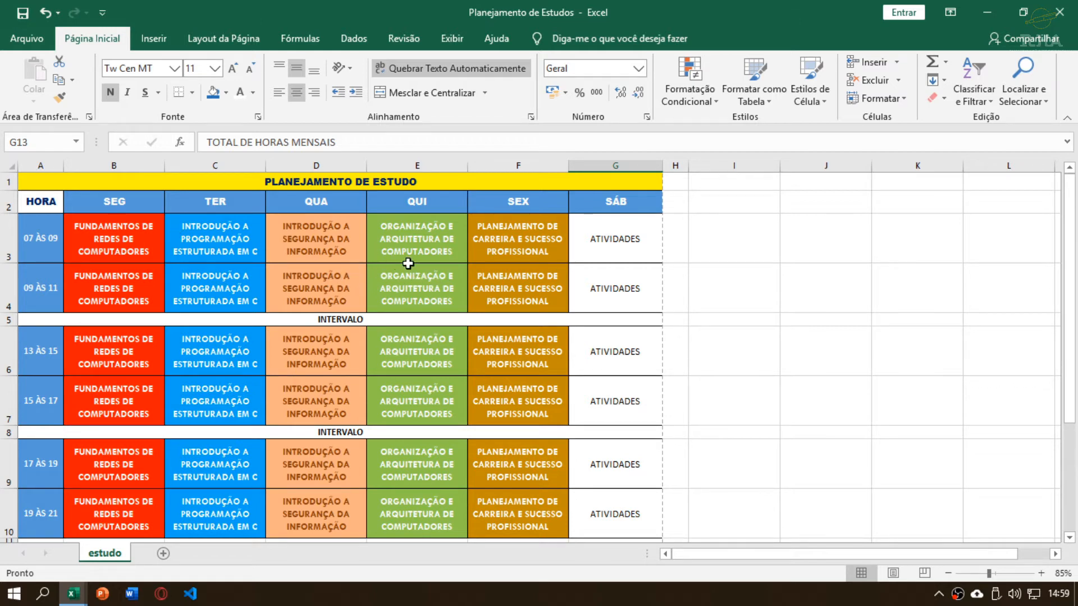
Fill the PLANILHA DE ESTUDO title (A1) and the HORAS DE ESTUDO MENSAL title (B12) with yellow, as in the Planejamento de Estudos workbook
key("alt+Tab")
left_click(198, 186)
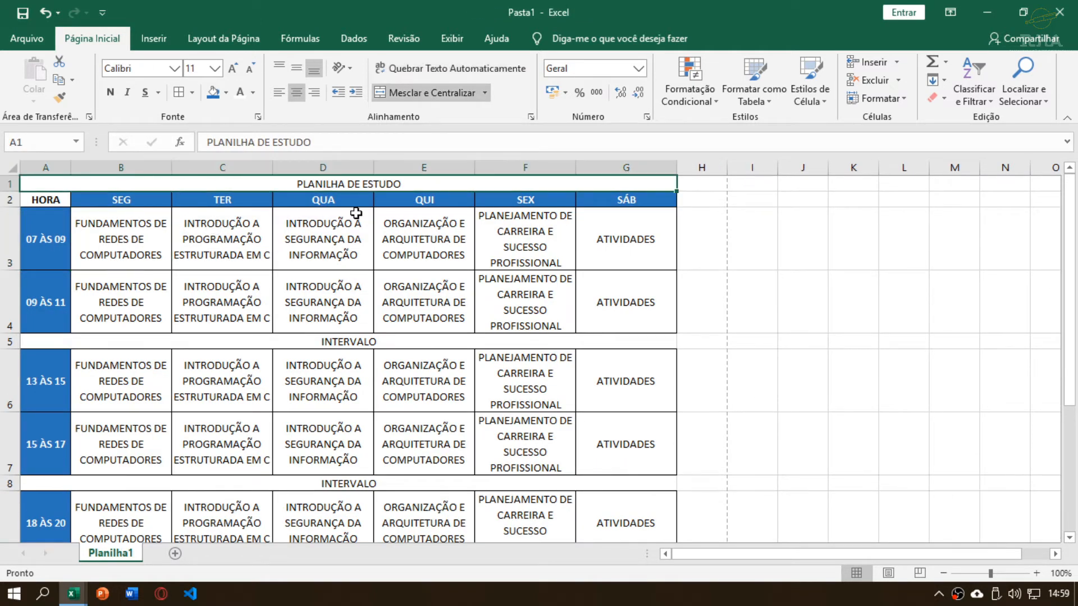
key("alt+Tab")
key("alt+Tab")
scroll(270, 262, "down", 1)
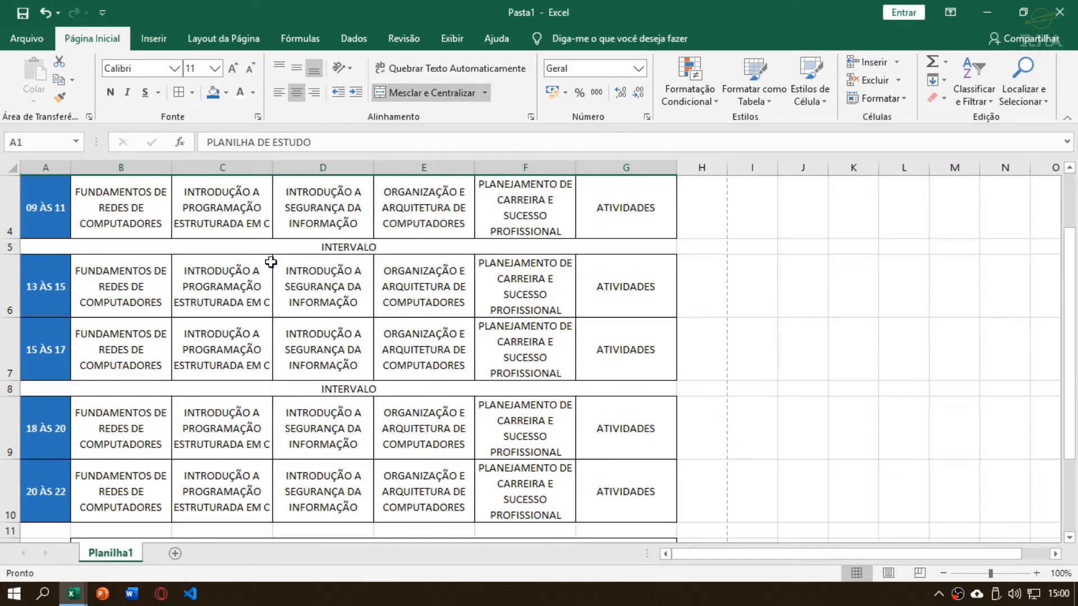
scroll(271, 262, "down", 2)
scroll(291, 279, "up", 1)
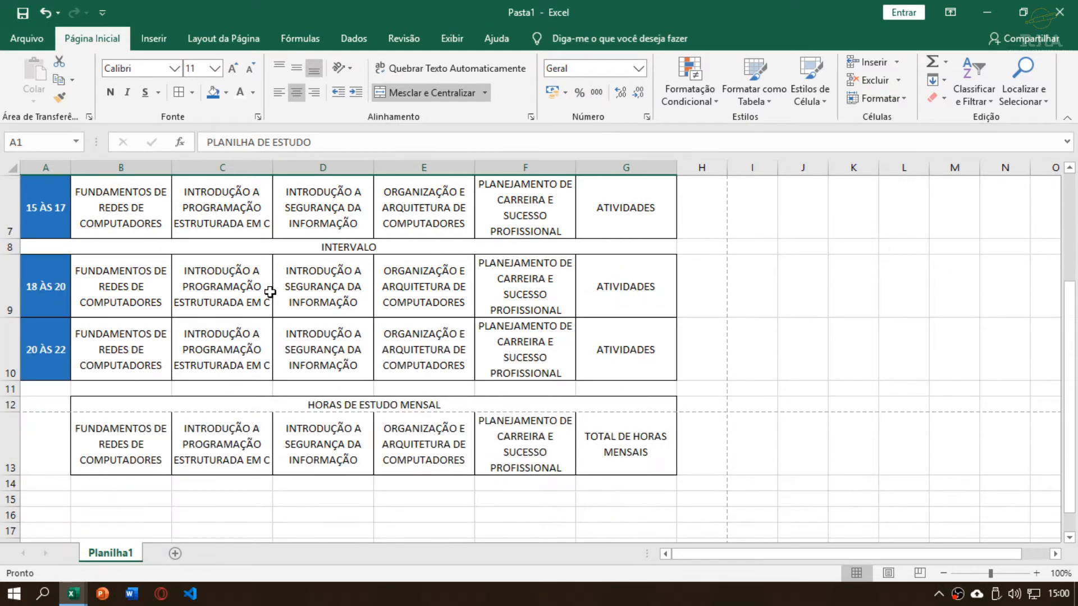
left_click(301, 406)
scroll(267, 209, "up", 2)
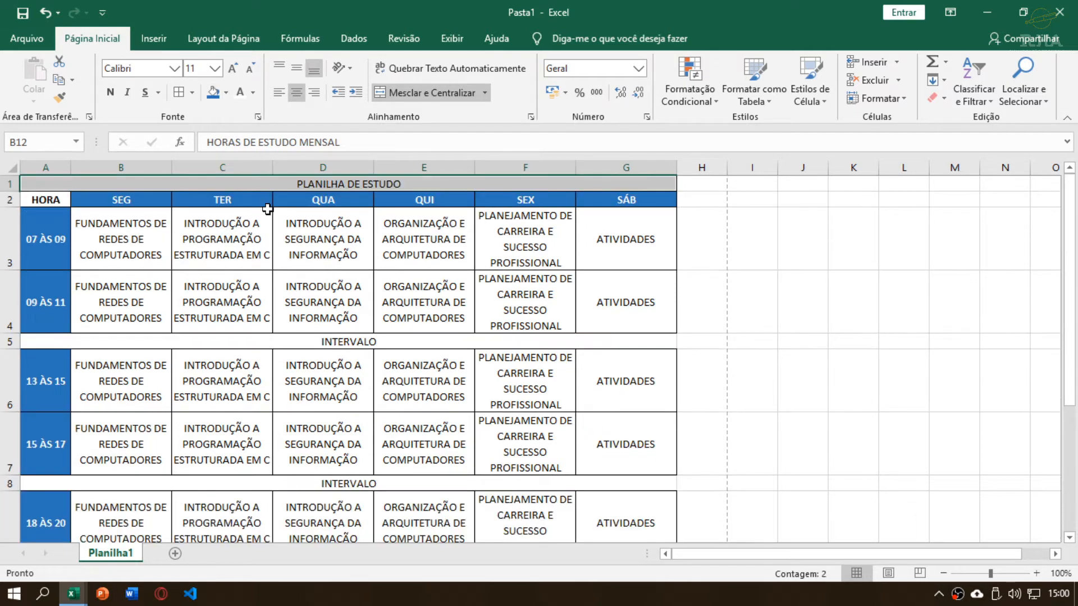
left_click(227, 93)
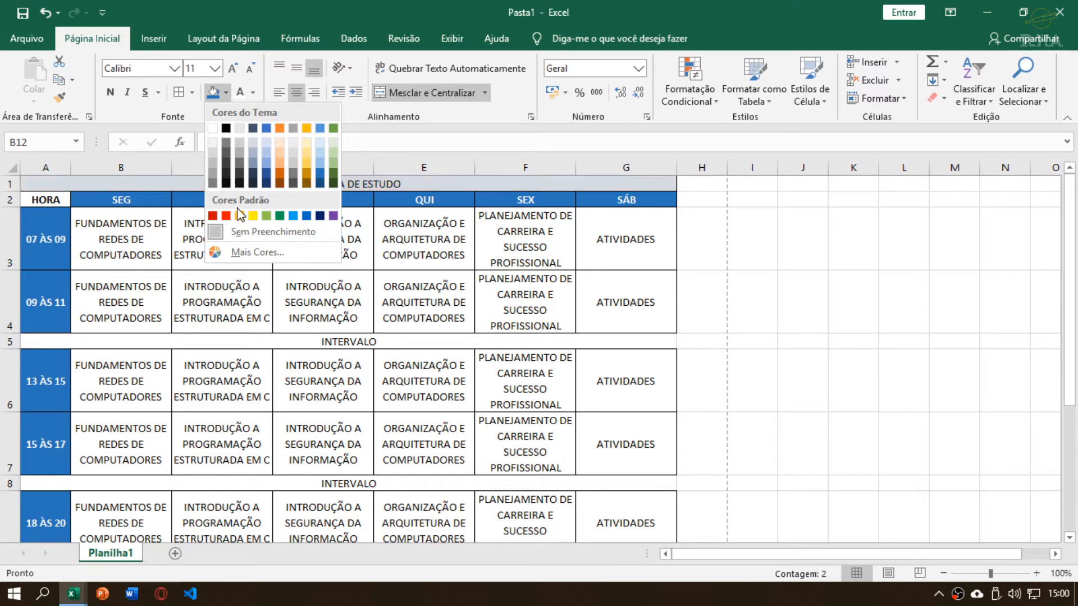
left_click(253, 215)
scroll(253, 280, "down", 2)
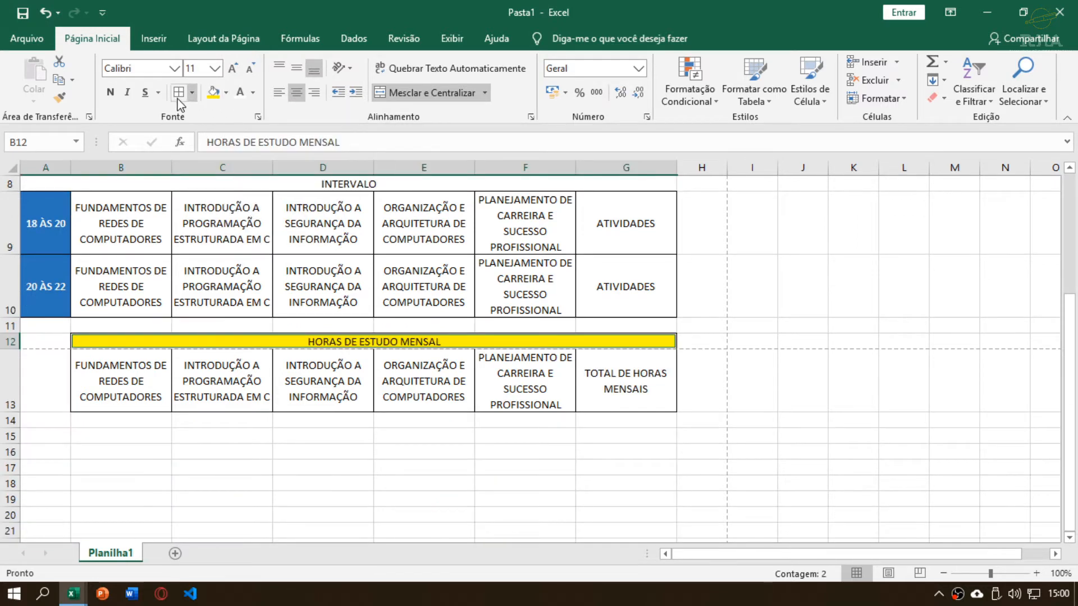
Make the text of both yellow titles (A1 and B12) bold and dark blue
left_click(110, 95)
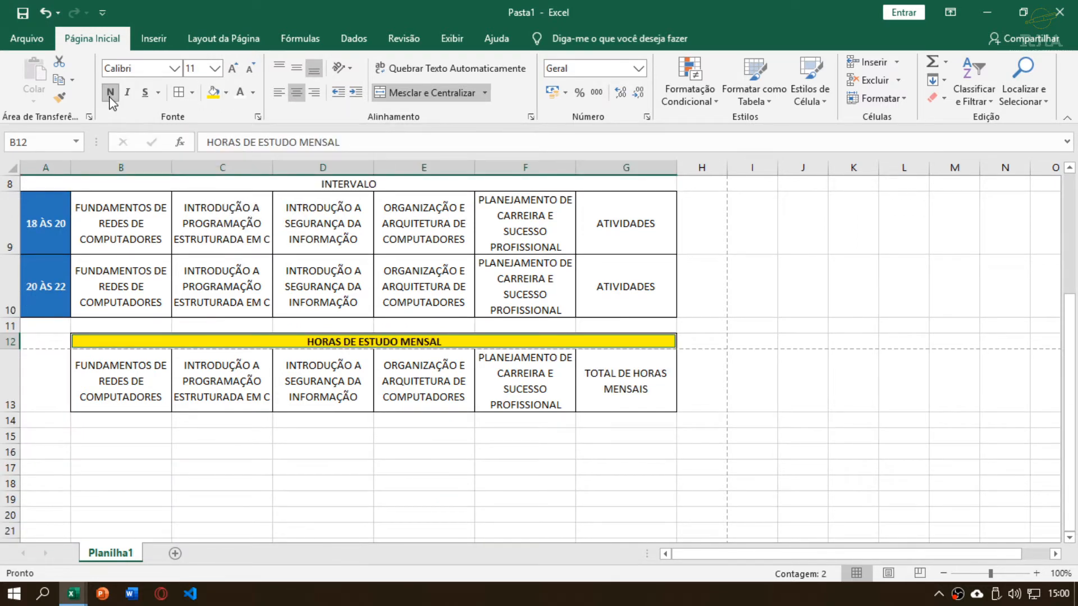
left_click(253, 93)
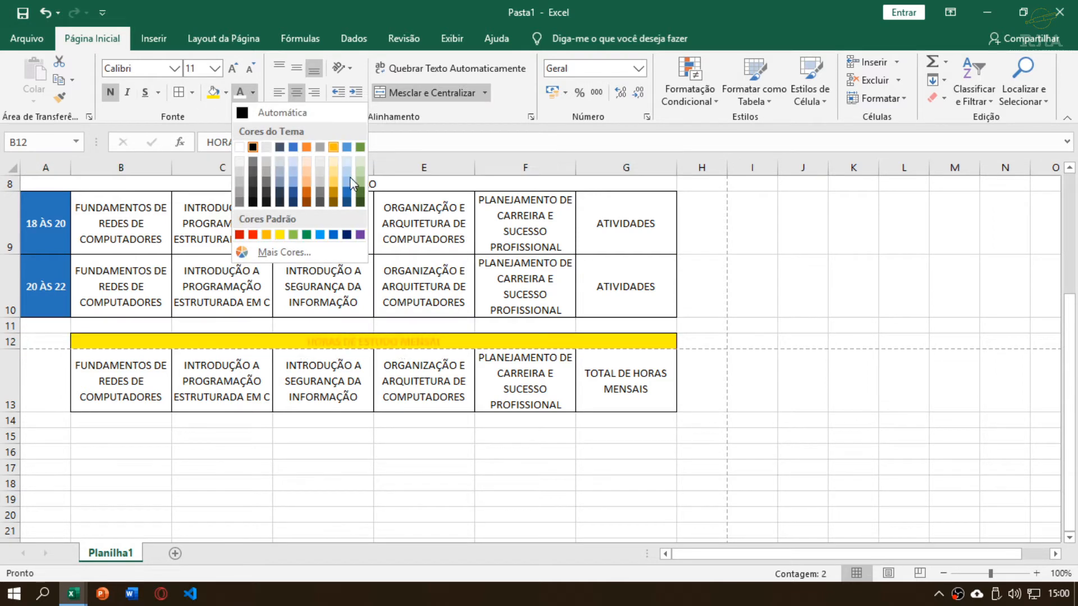
left_click(346, 202)
scroll(364, 279, "up", 3)
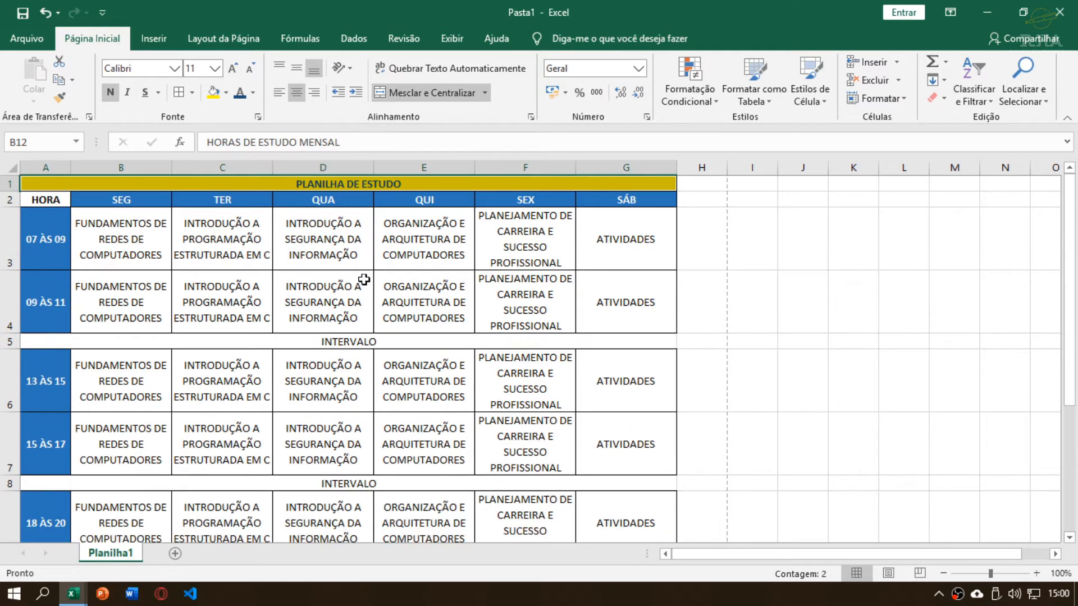
left_click(361, 224)
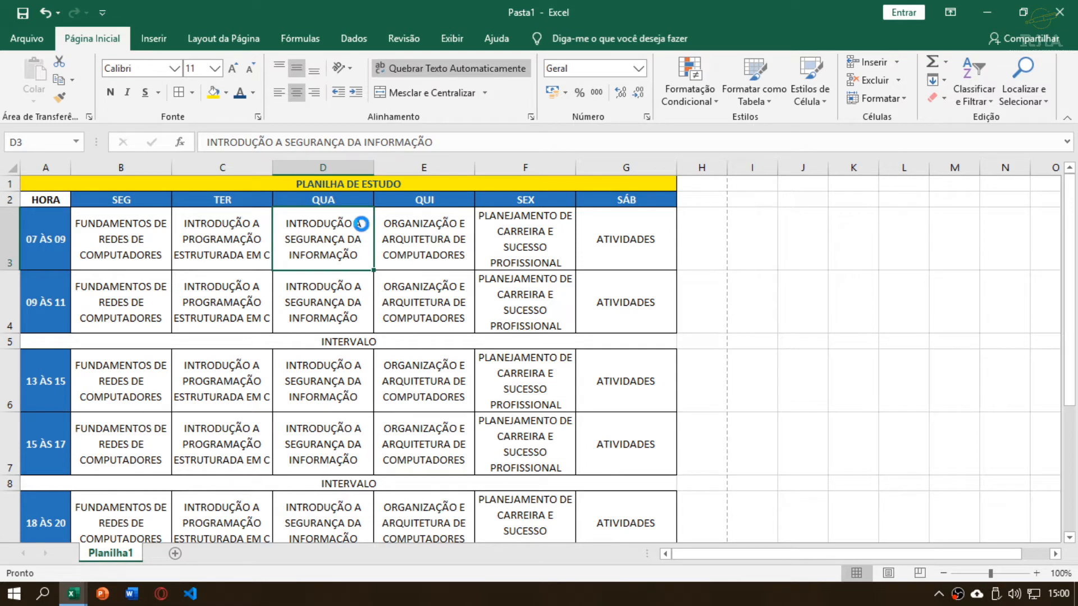
Check in the print preview how the coloured timetable and the monthly hours section fit on the page
key("ctrl+p")
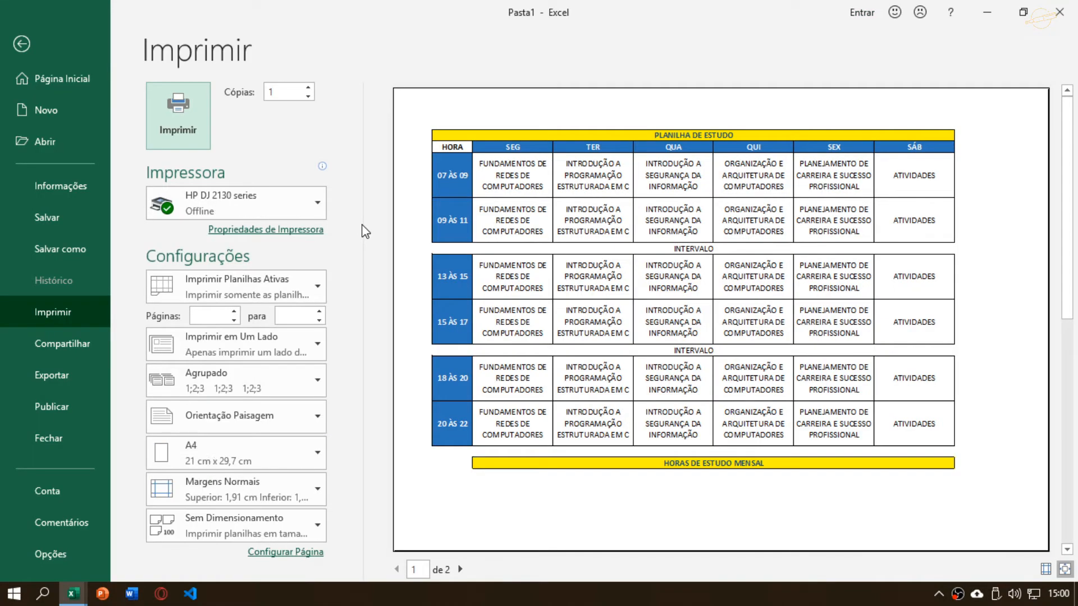
key("Escape")
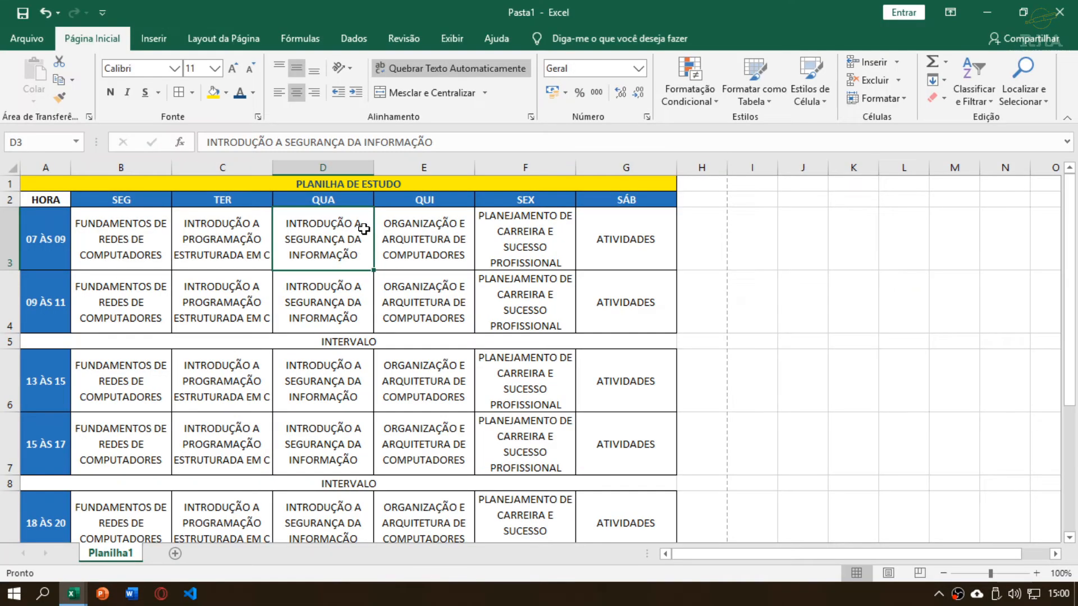
left_click(247, 256)
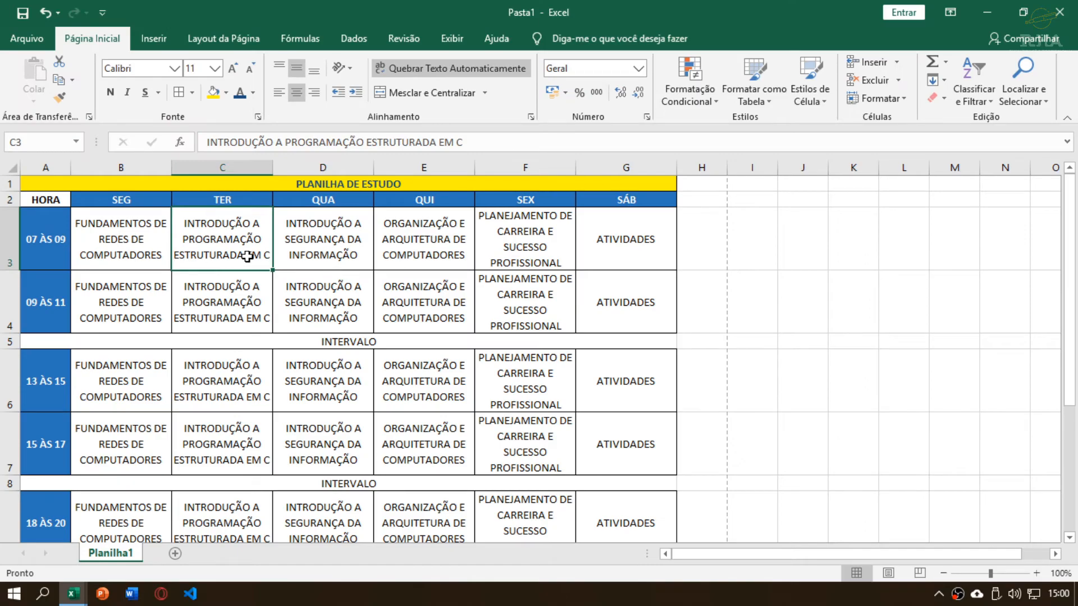
key("ctrl+p")
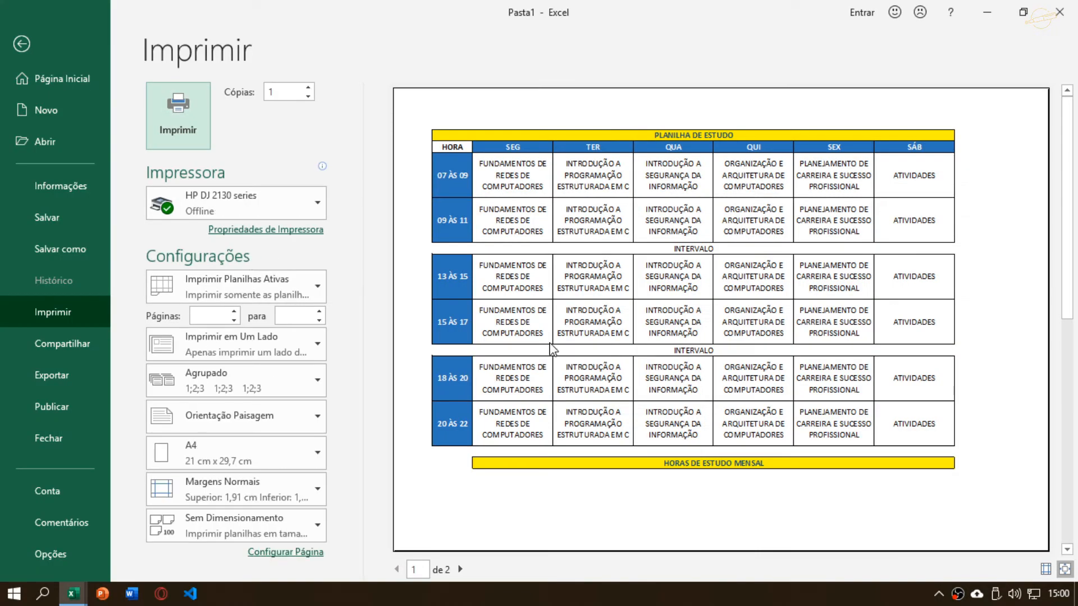
key("Escape")
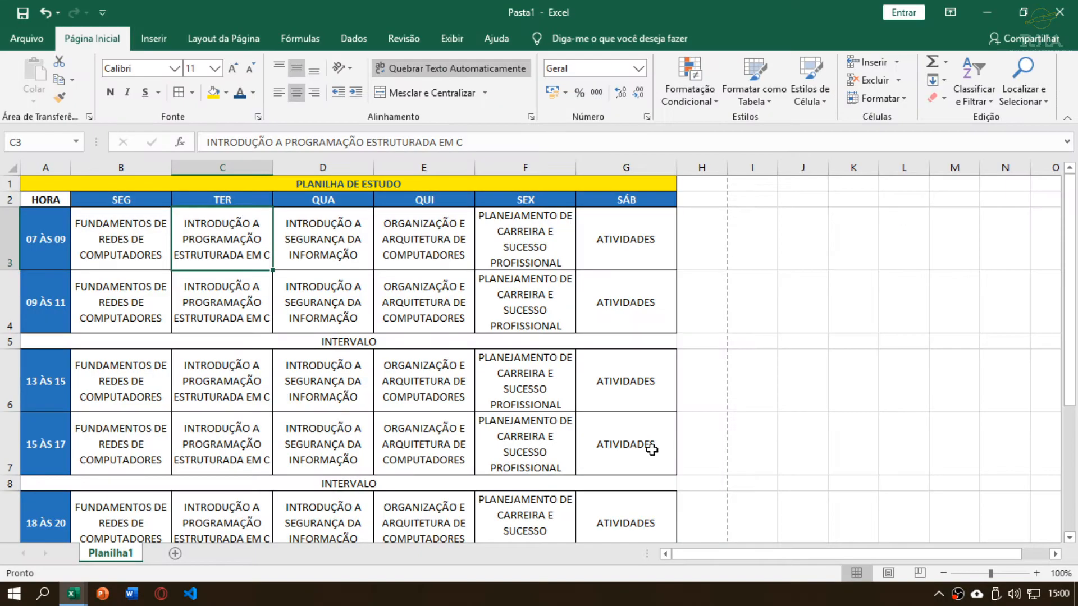
Set the page margins to Estreita and check where the page breaks fall around the timetable
left_click(227, 38)
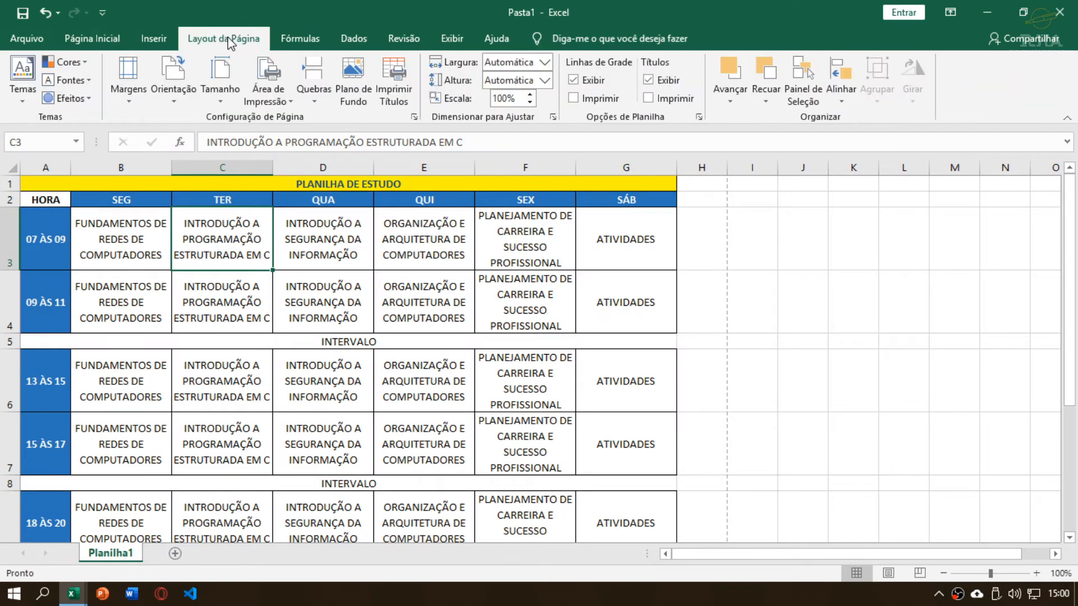
left_click(130, 76)
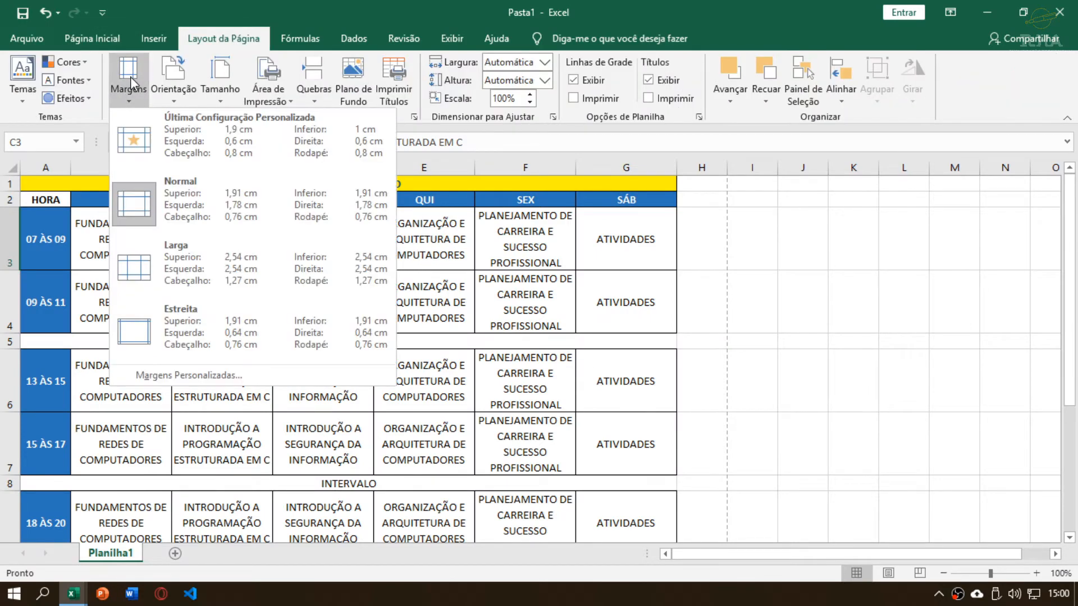
left_click(178, 344)
scroll(277, 339, "down", 3)
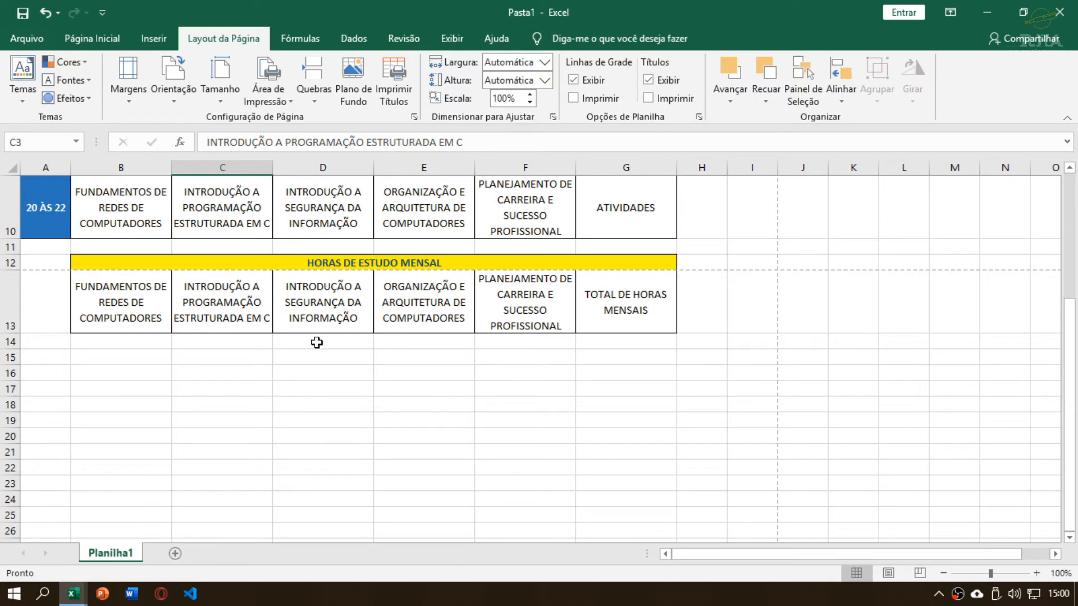
scroll(352, 343, "up", 2)
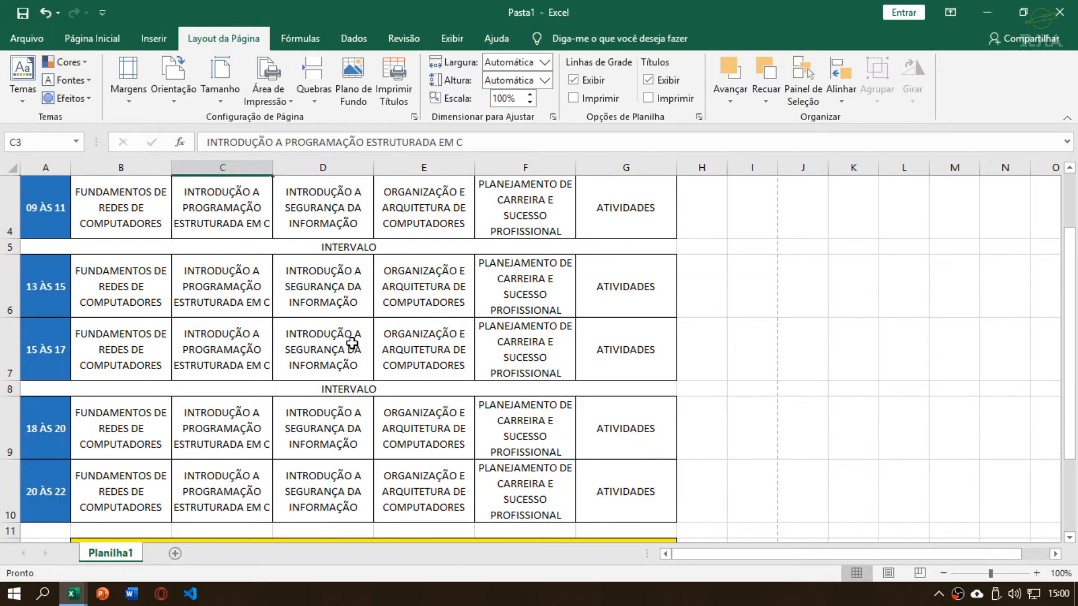
Fill the first FUNDAMENTOS DE REDES DE COMPUTADORES cell (B3) with red and make its text white and bold, matching the Planejamento de Estudos workbook
scroll(351, 344, "up", 1)
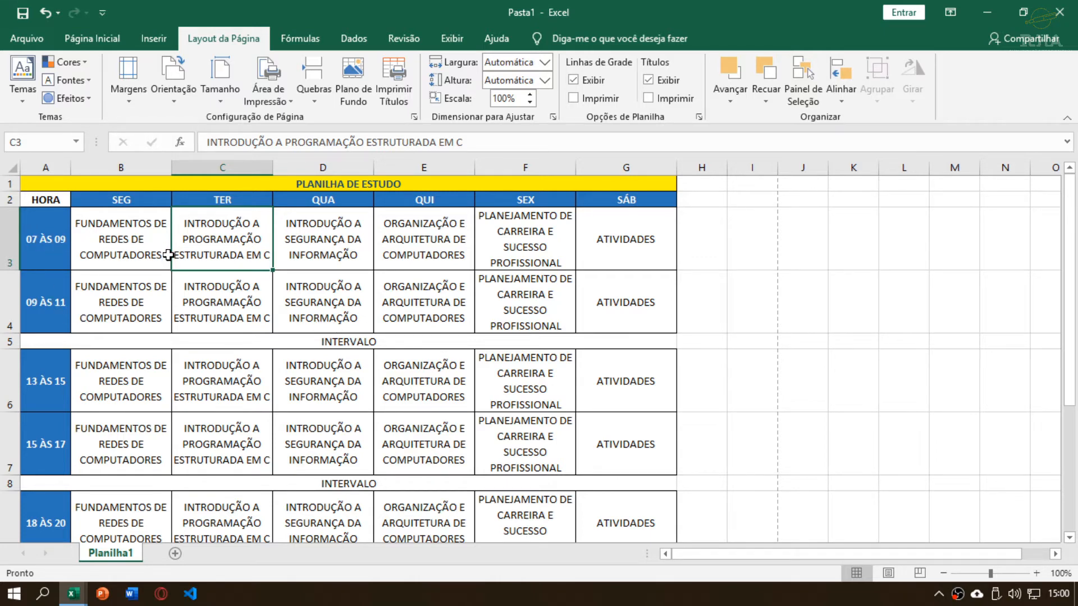
scroll(168, 255, "down", 3)
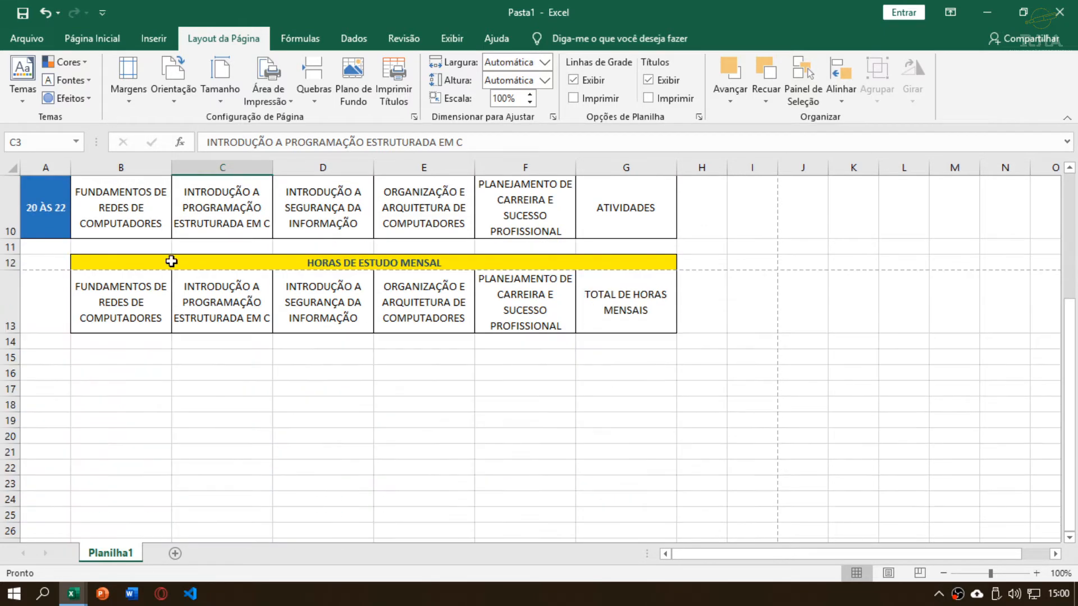
scroll(175, 261, "up", 3)
key("alt+Tab")
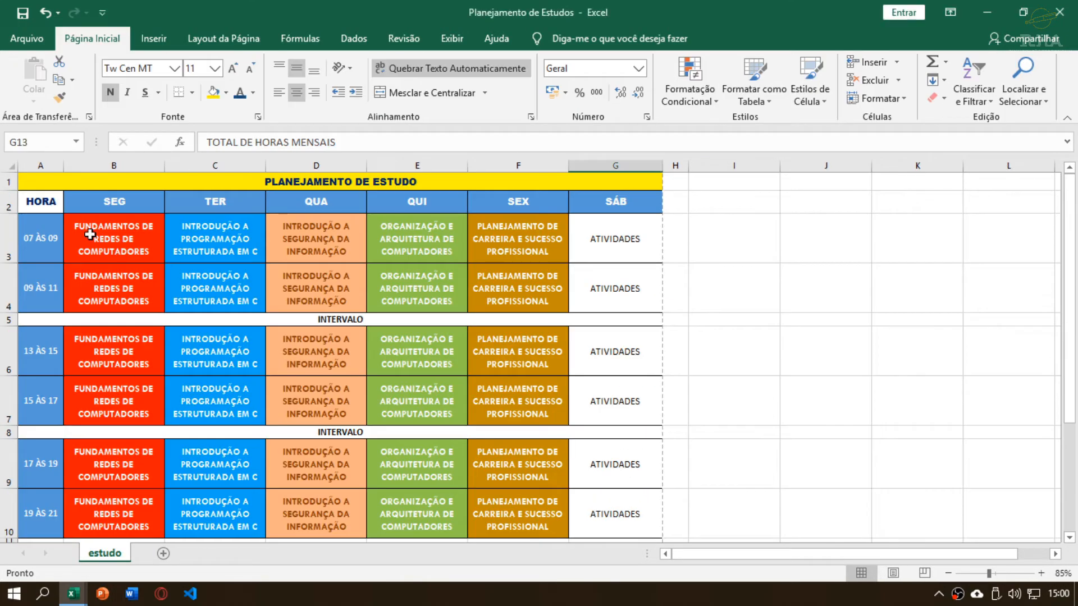
left_click(106, 235)
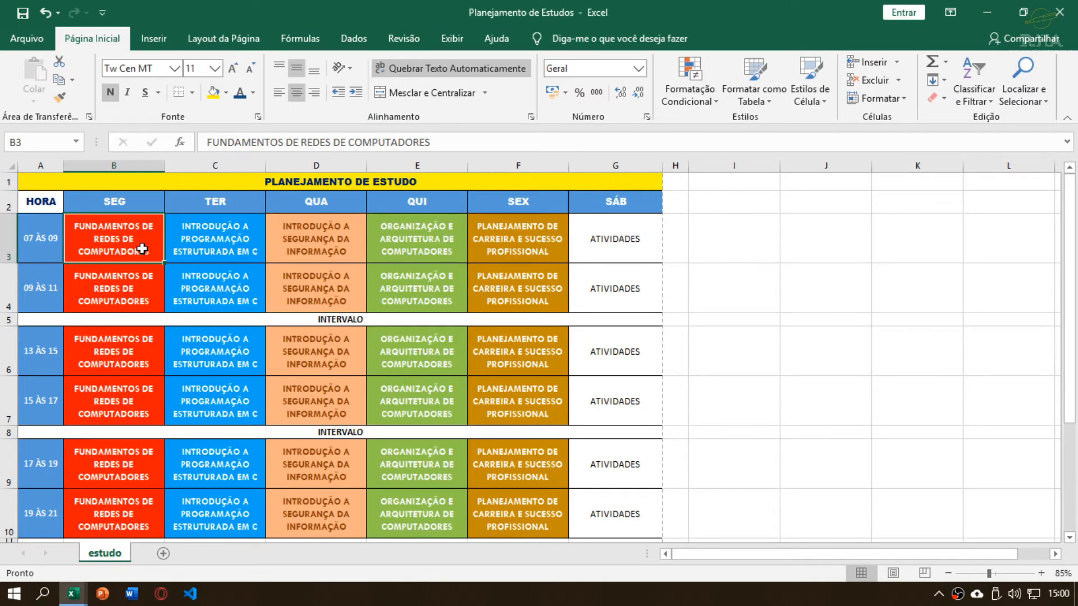
key("alt+Tab")
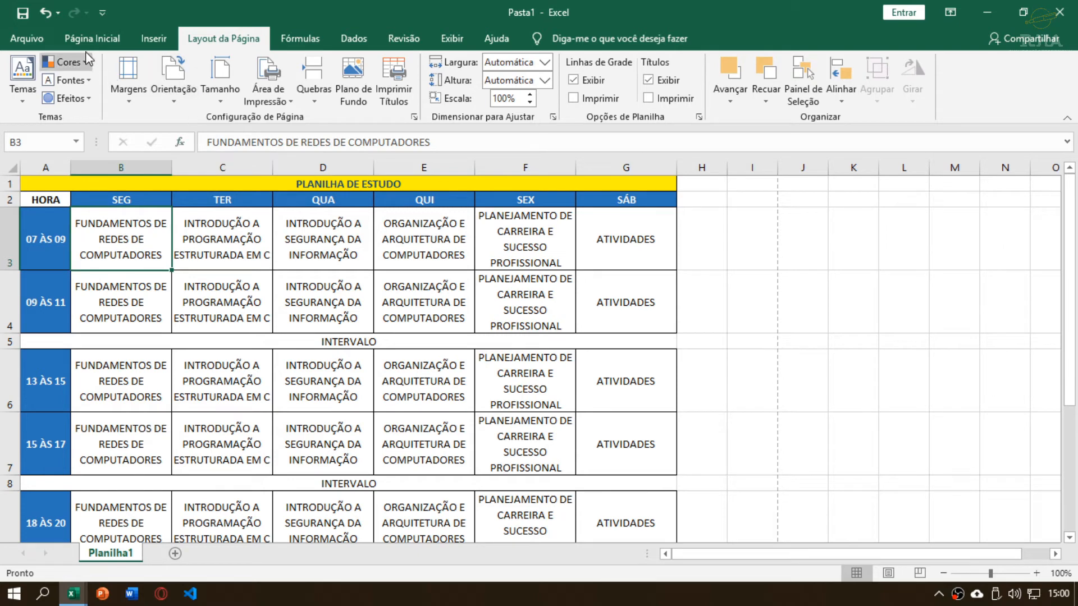
left_click(92, 38)
left_click(226, 93)
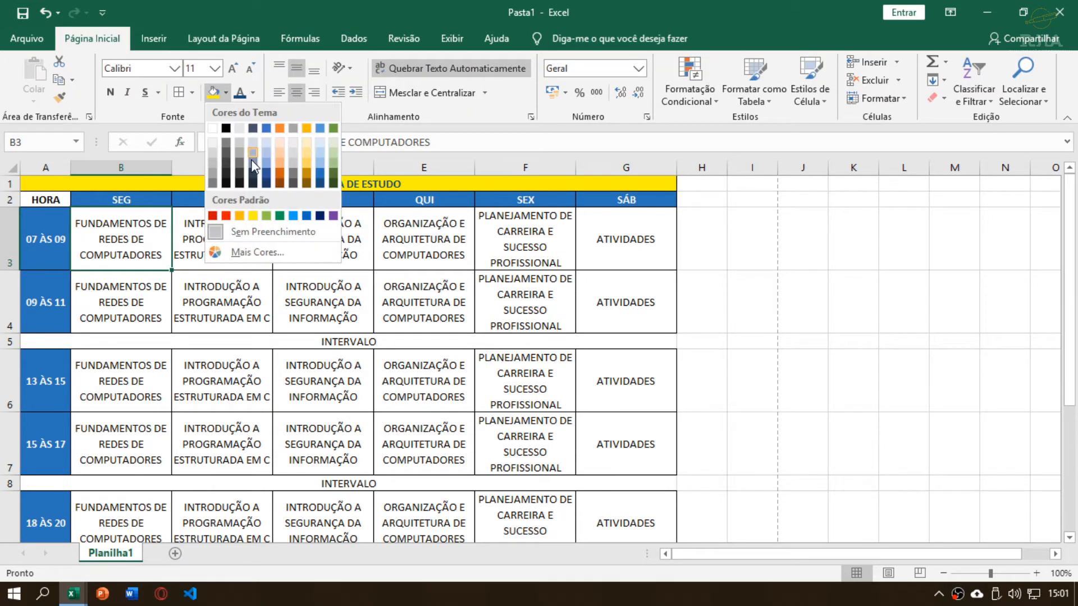
left_click(225, 216)
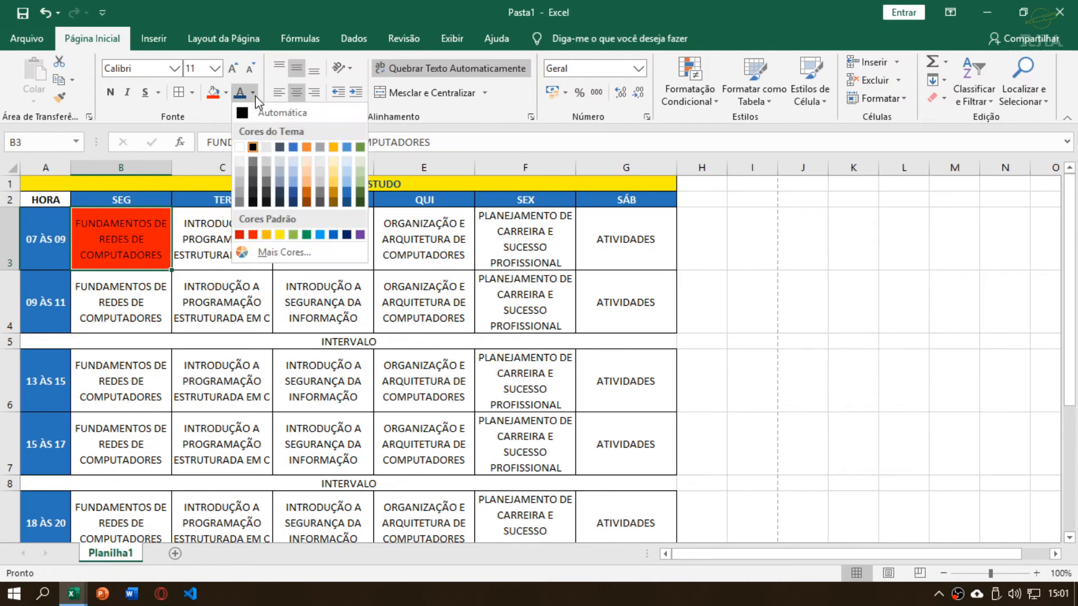
left_click(240, 147)
left_click(110, 92)
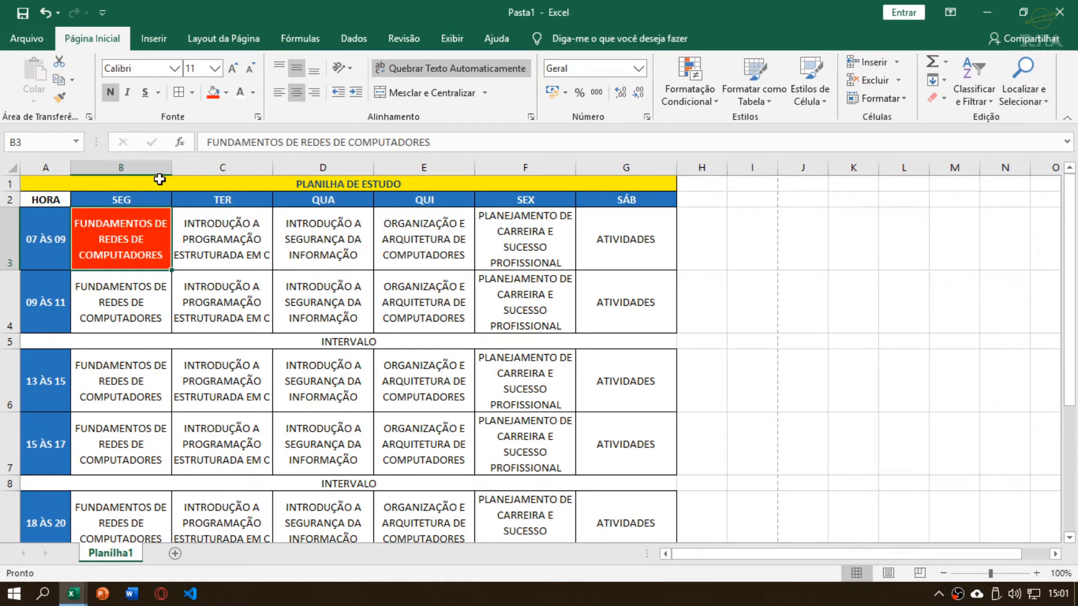
Format the first INTRODUÇÃO A PROGRAMAÇÃO ESTRUTURADA EM C cell (C3) with a light blue fill and bold white text, as in the reference workbook
left_click(214, 241)
key("alt+Tab")
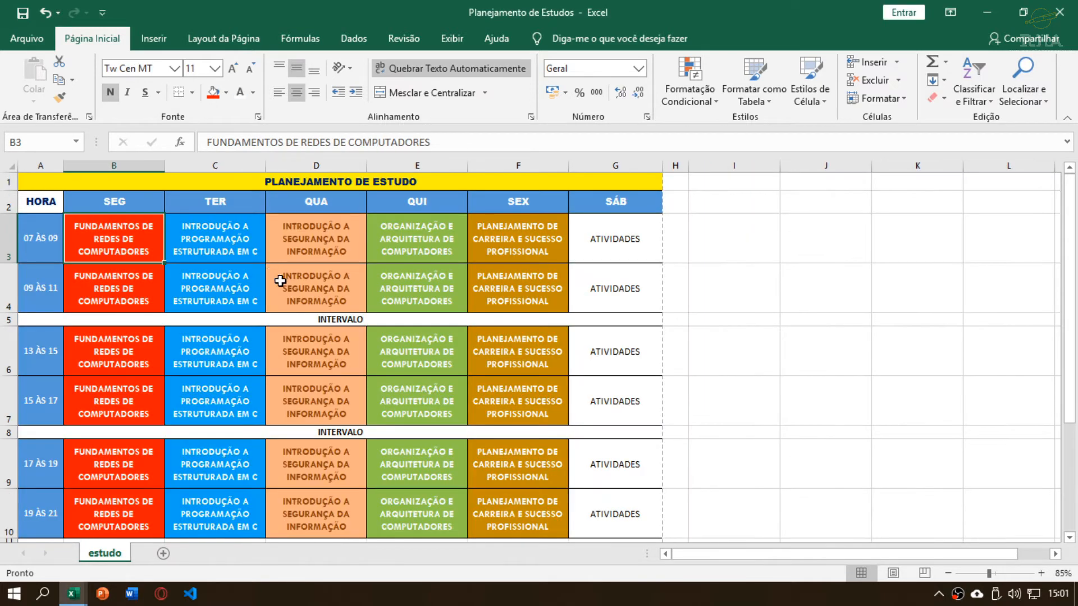
left_click(238, 243)
key("alt+Tab")
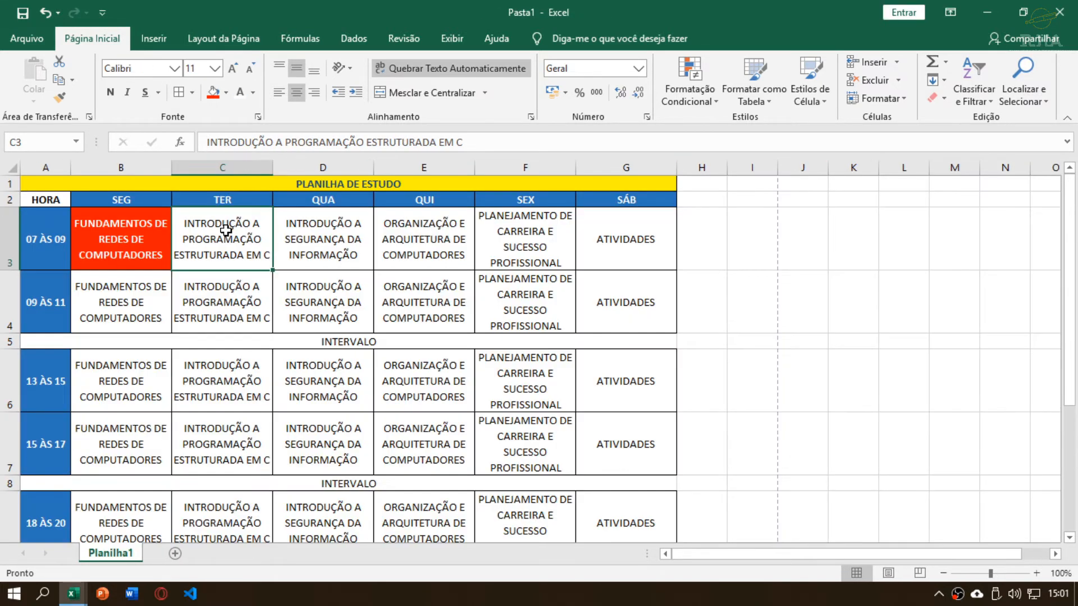
left_click(226, 93)
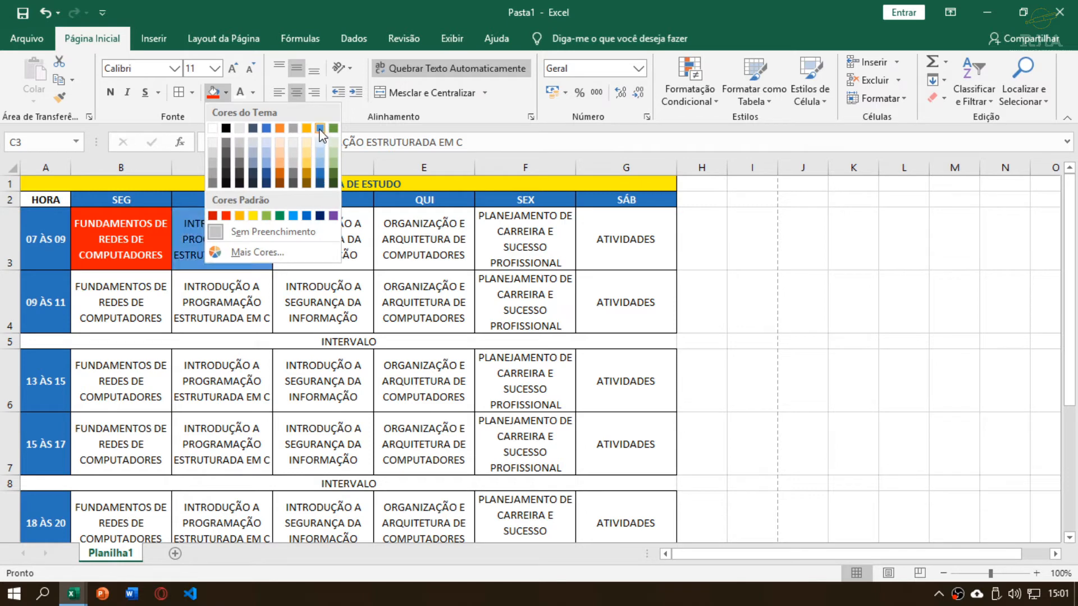
left_click(293, 216)
left_click(241, 92)
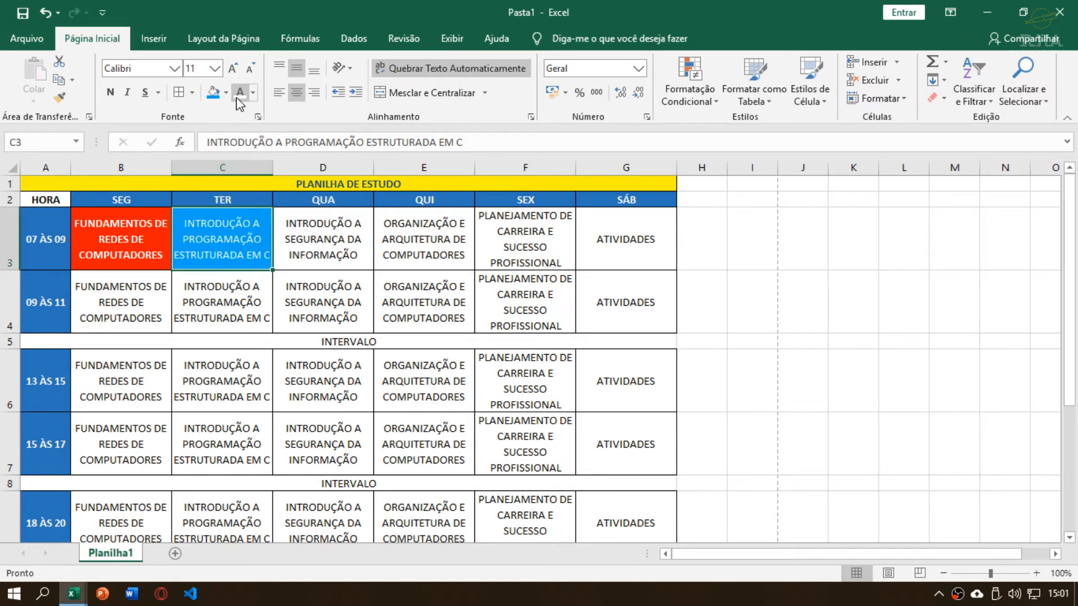
left_click(111, 92)
Give the first INTRODUÇÃO A SEGURANÇA DA INFORMAÇÃO cell (D3) a light orange fill and bold dark orange text, following the reference workbook
left_click(348, 253)
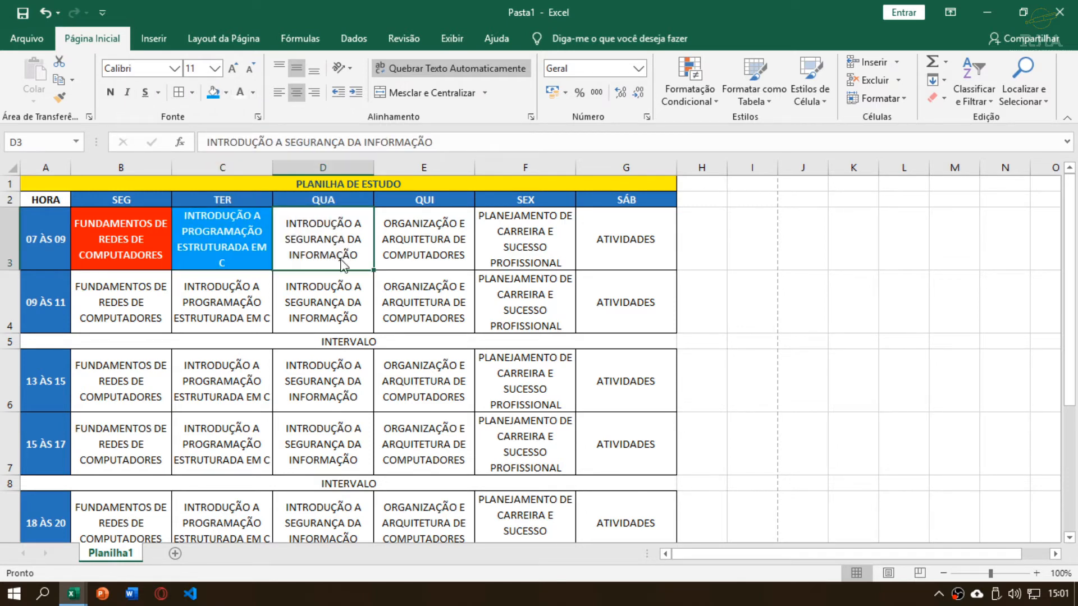
key("alt+Tab")
left_click(308, 250)
key("alt+Tab")
left_click(227, 93)
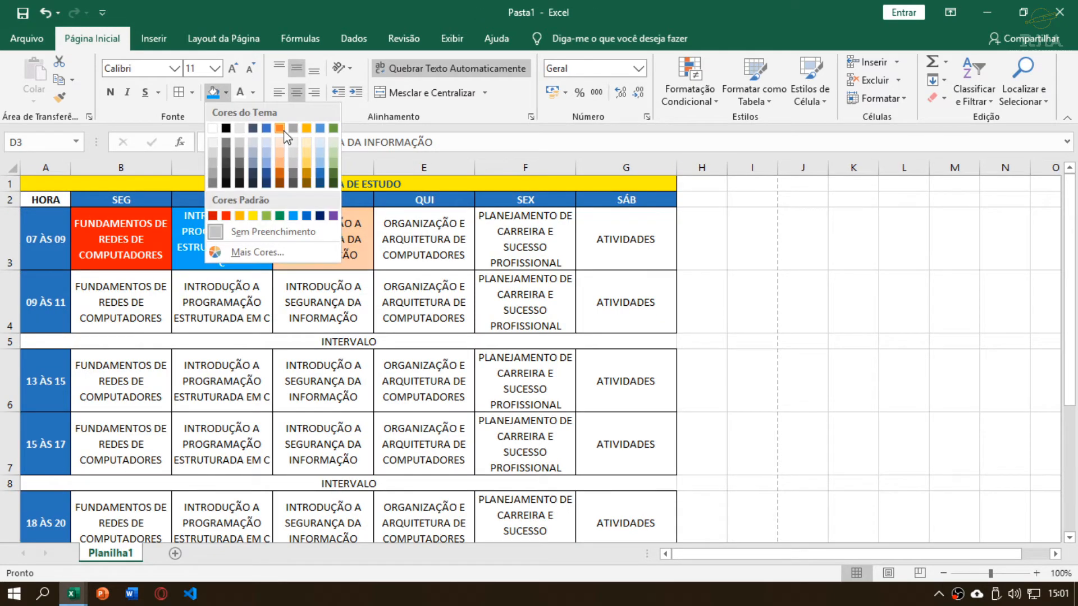
left_click(280, 160)
key("alt+Tab")
key("alt+Tab")
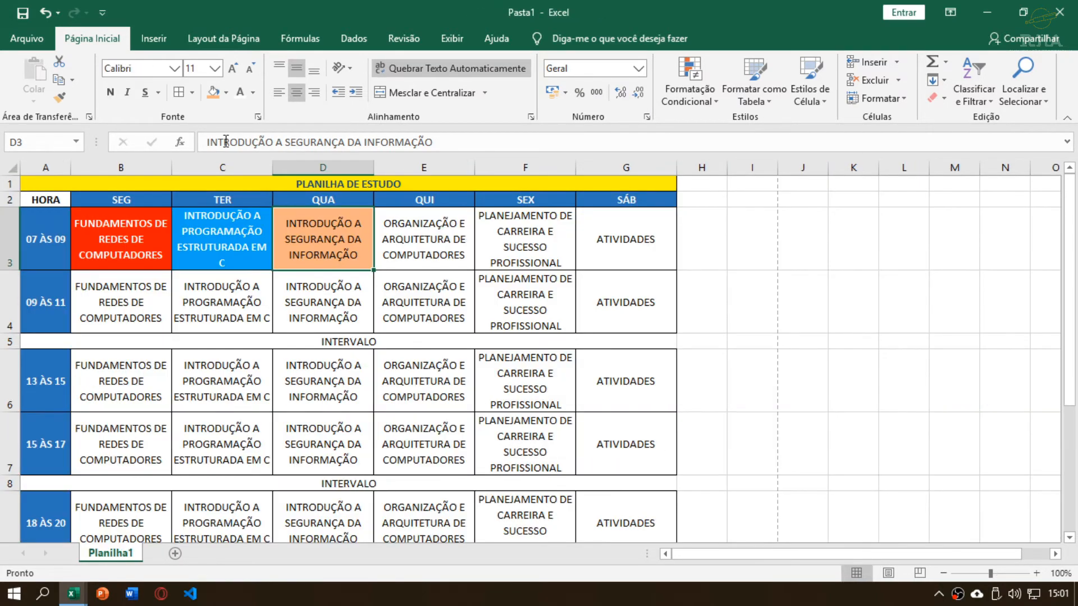
left_click(253, 92)
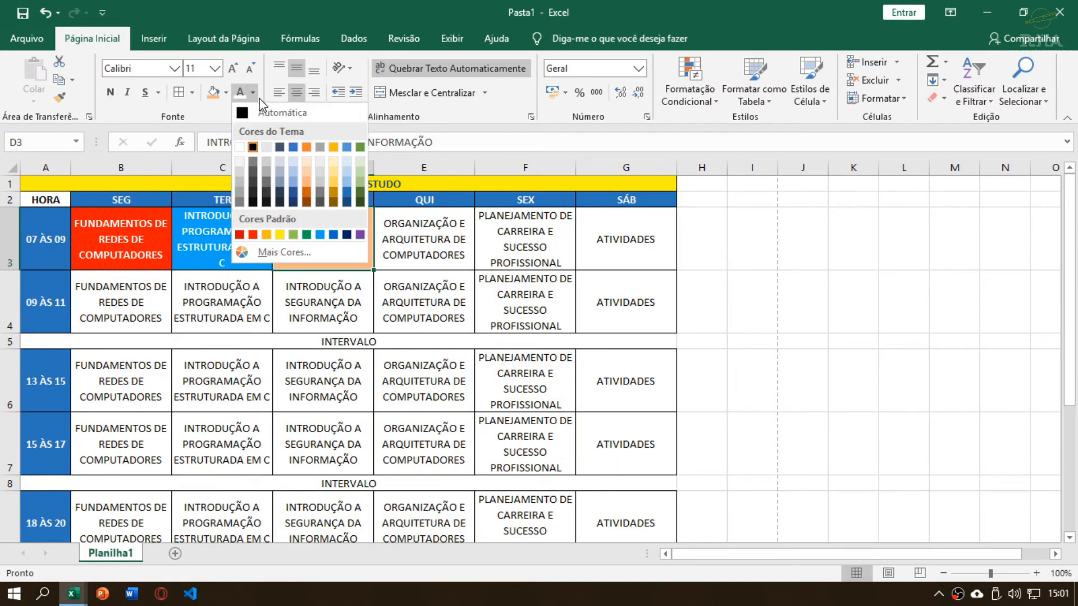
left_click(307, 204)
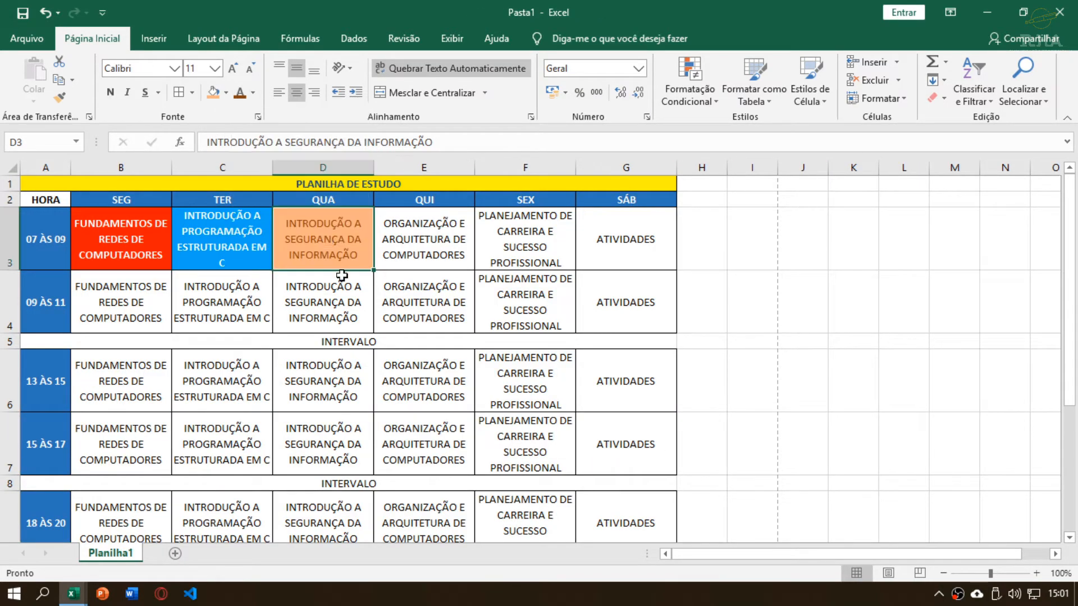
left_click(110, 92)
Check the Planejamento de Estudos workbook for the colours of the first ORGANIZAÇÃO E ARQUITETURA DE COMPUTADORES cell (E3)
left_click(424, 216)
key("alt+Tab")
key("alt+Tab")
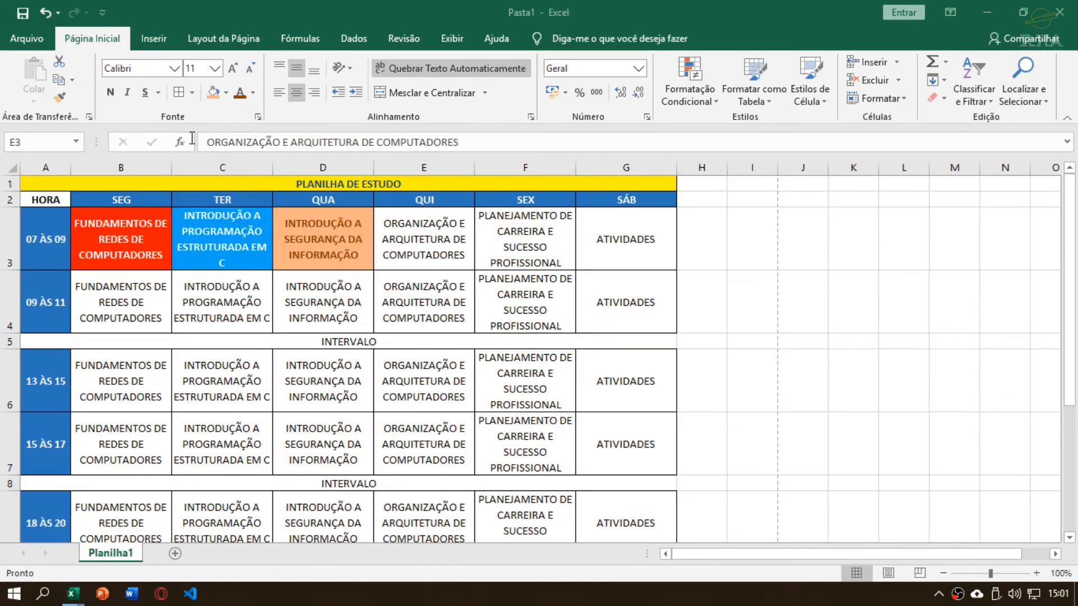
Give the QUI subject cell in the 07 ÀS 09 row a light green fill and bold white text
left_click(226, 93)
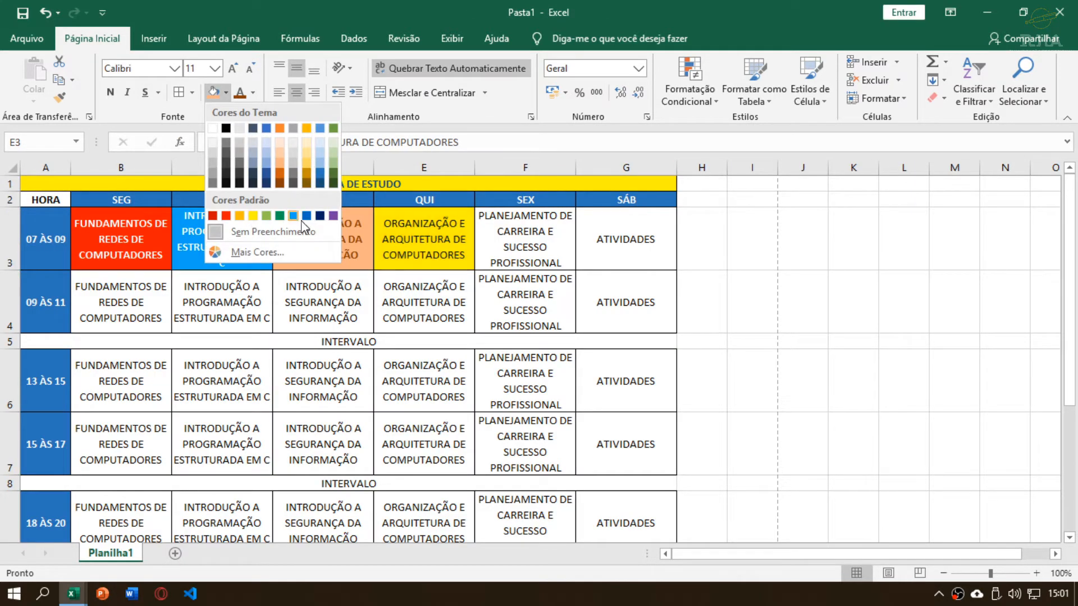
left_click(266, 216)
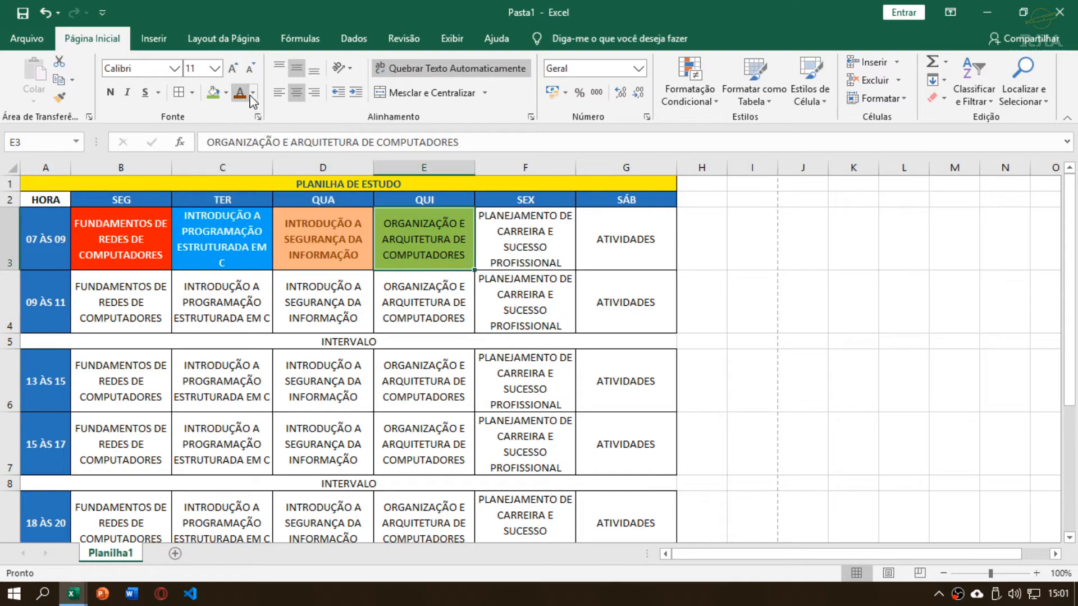
left_click(253, 92)
left_click(240, 147)
left_click(109, 92)
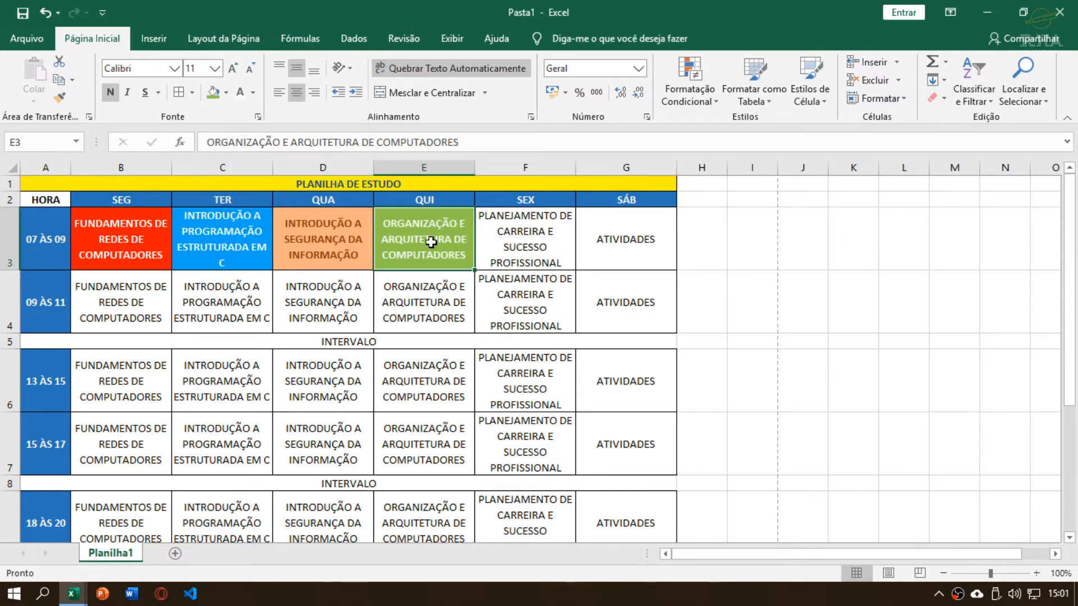
Give the SEX subject cell in the 07 ÀS 09 row a dark gold fill and bold white text, following the reference workbook
key("alt+Tab")
left_click(516, 253)
key("alt+Tab")
left_click(227, 94)
left_click(537, 241)
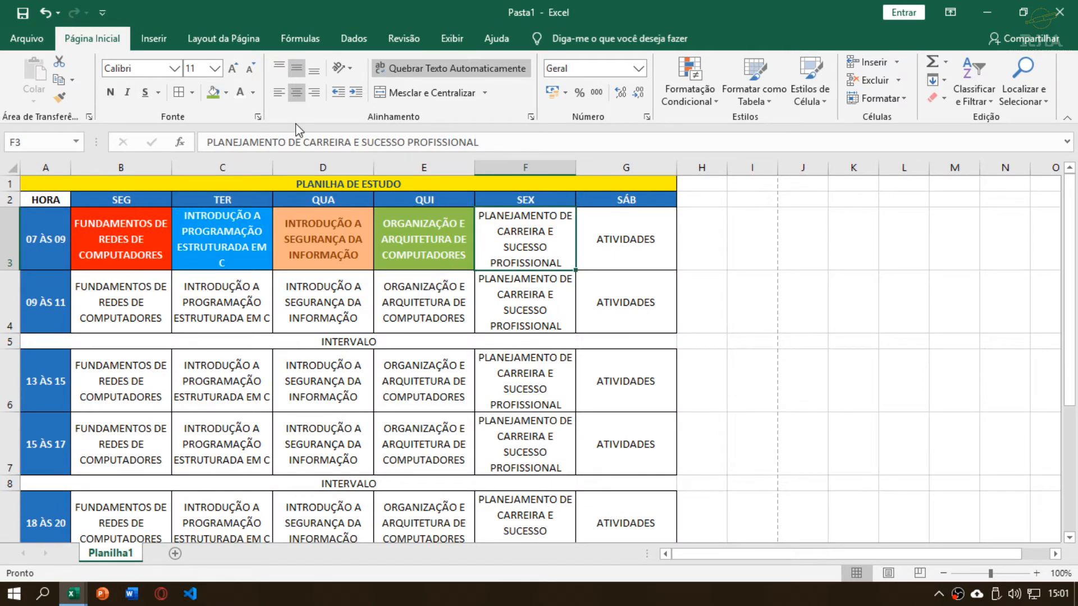
left_click(226, 97)
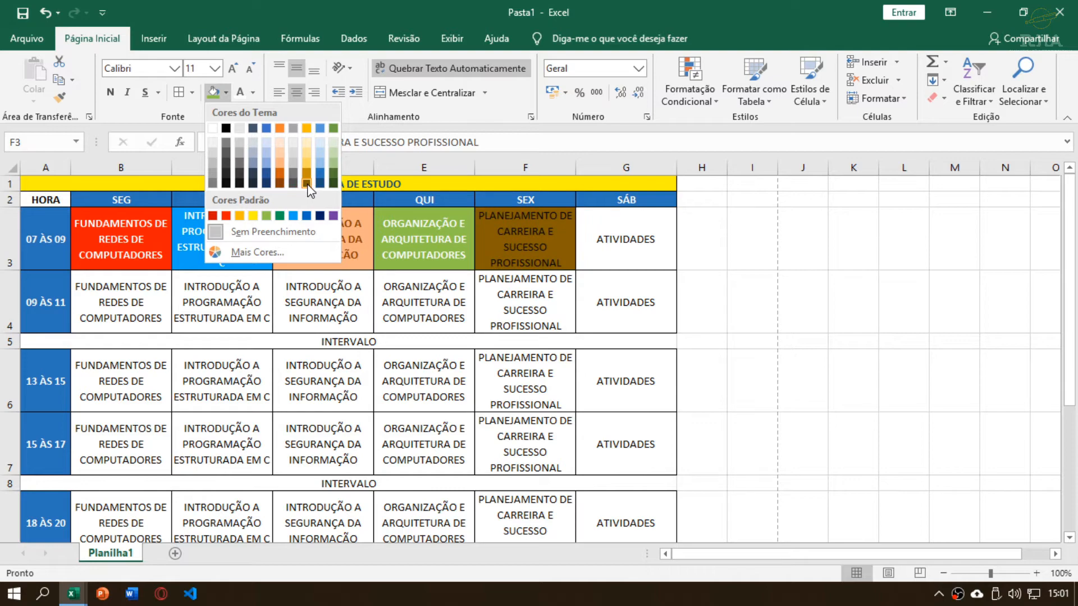
left_click(307, 184)
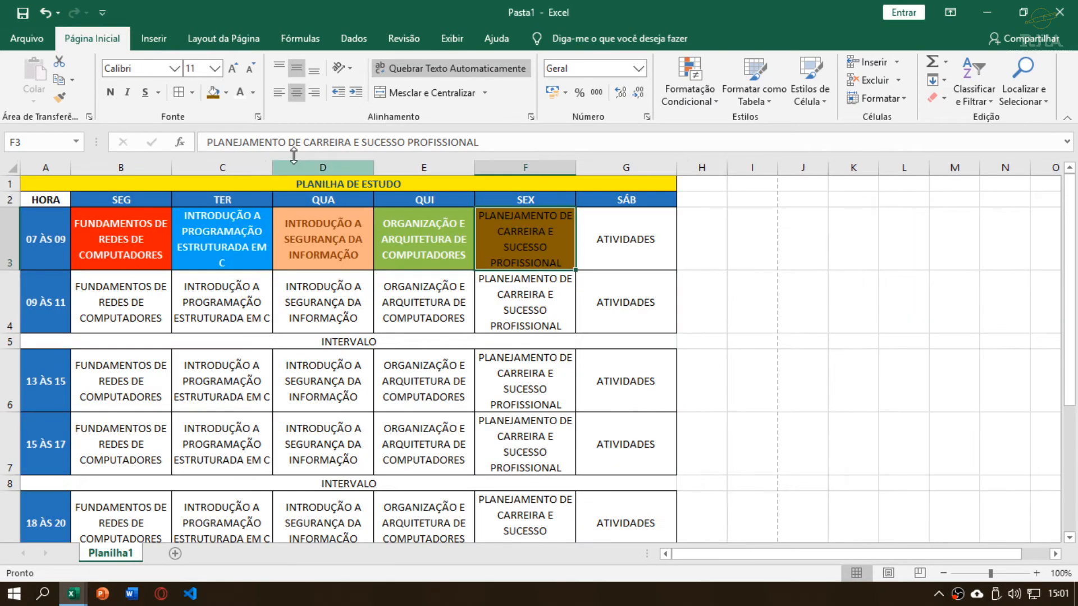
left_click(226, 92)
left_click(306, 172)
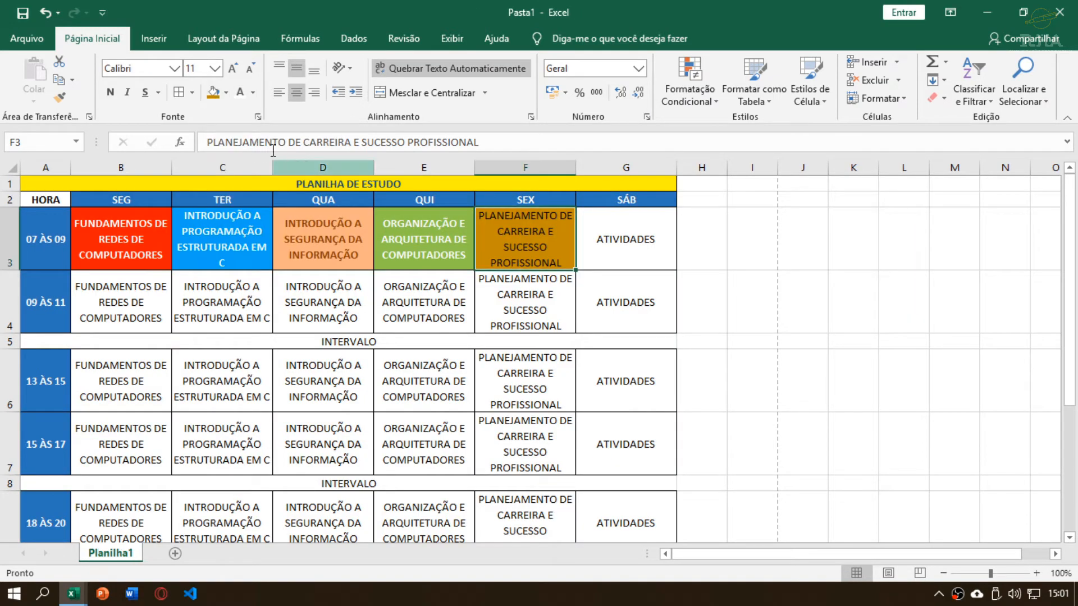
left_click(427, 310)
Compare the subject cell formatting in the 07 ÀS 09 row with the Planejamento de Estudos workbook and return to Pasta1
key("alt+Tab")
left_click(472, 319)
key("alt+Tab")
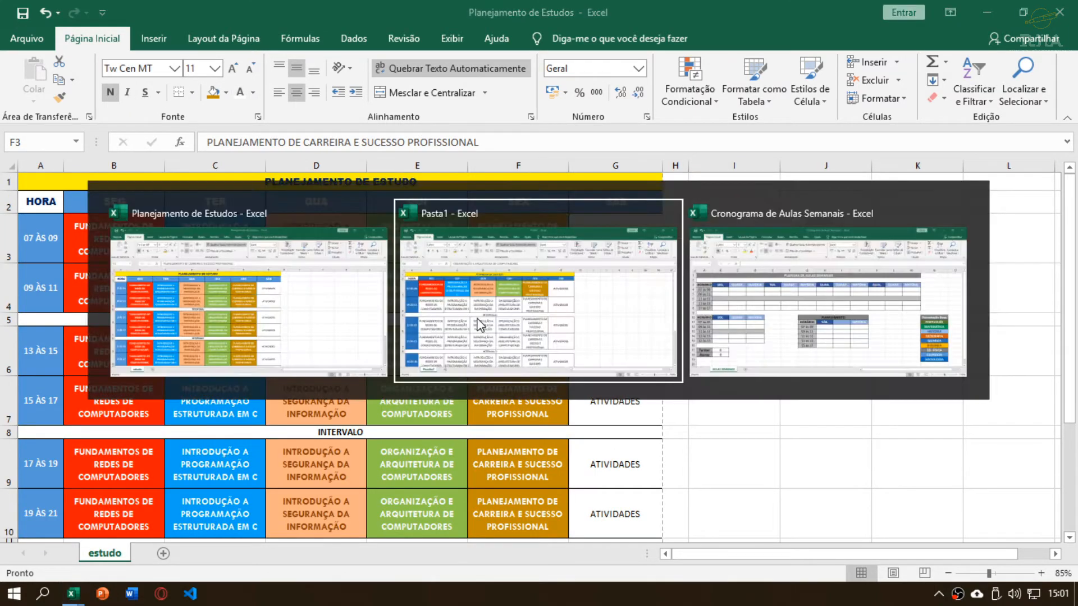
left_click(476, 318)
key("alt+Tab")
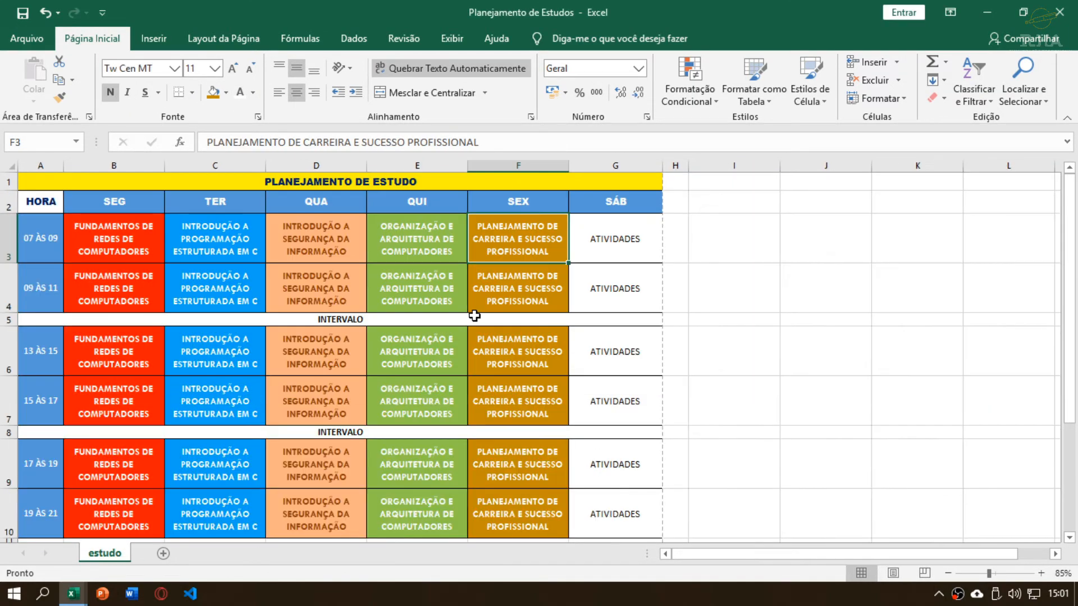
left_click(349, 241)
left_click(238, 244)
left_click(135, 246)
key("alt+Tab")
left_click(129, 285)
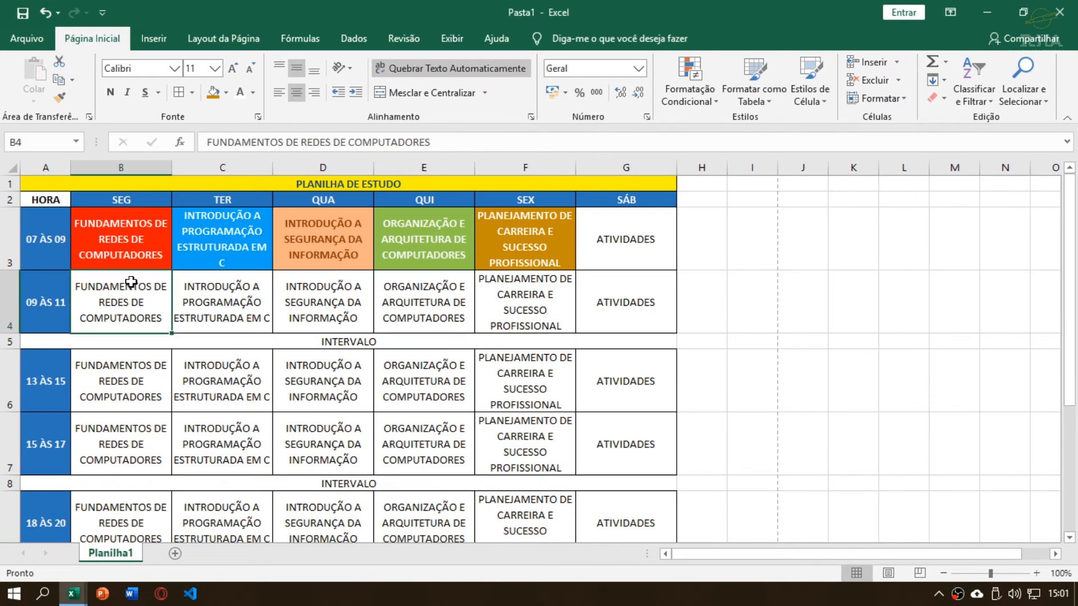
left_click(100, 214)
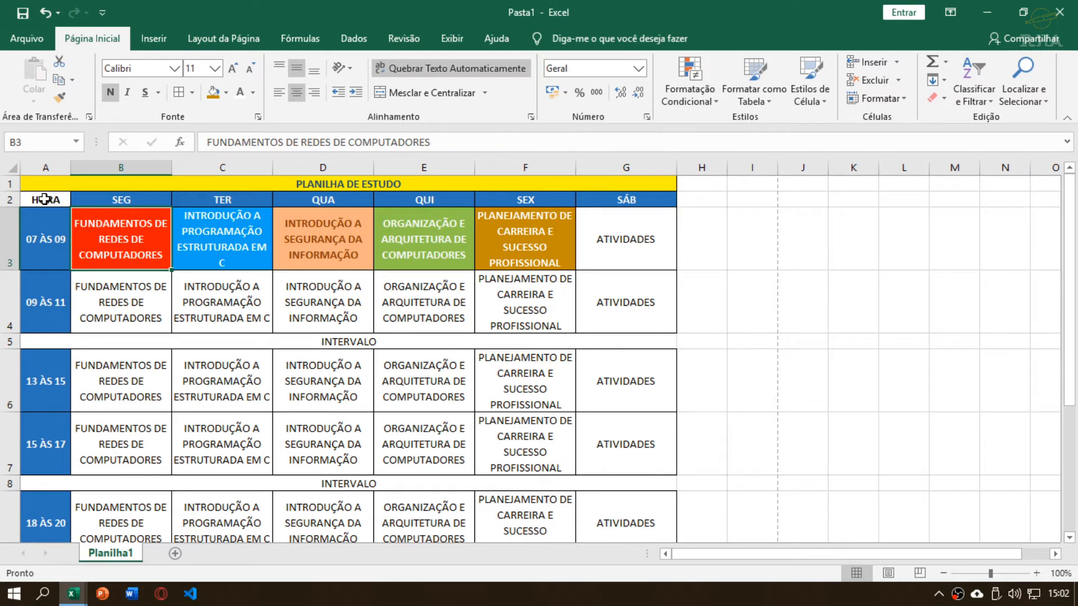
Change the font of cells A2:G13, excluding the HORAS DE ESTUDO MENSAL heading, to Tw Cen MT
left_click_drag(45, 200, 604, 452)
scroll(583, 423, "up", 2)
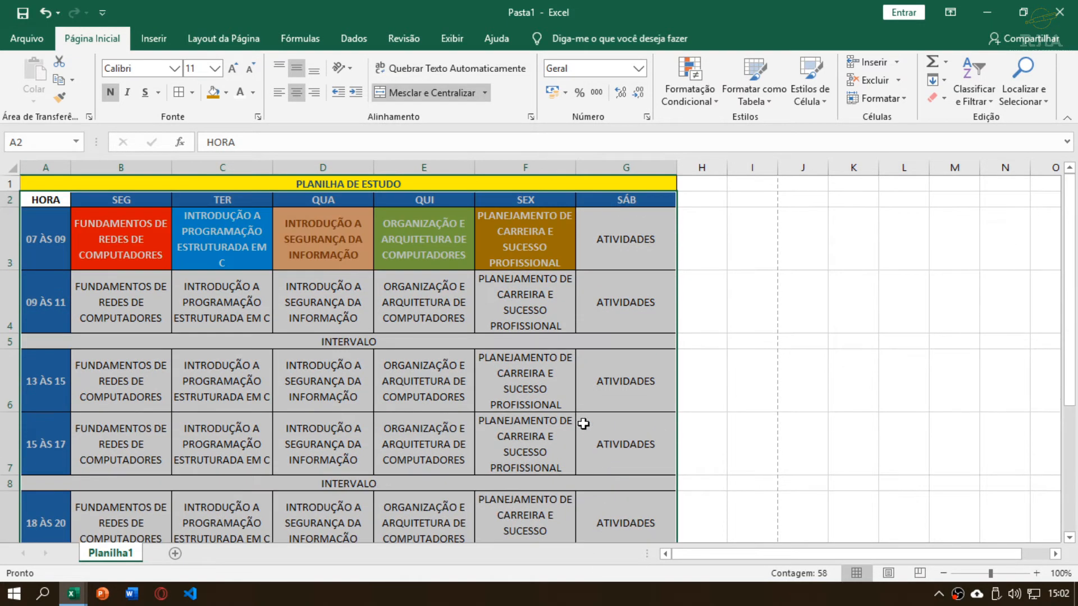
scroll(412, 313, "down", 4)
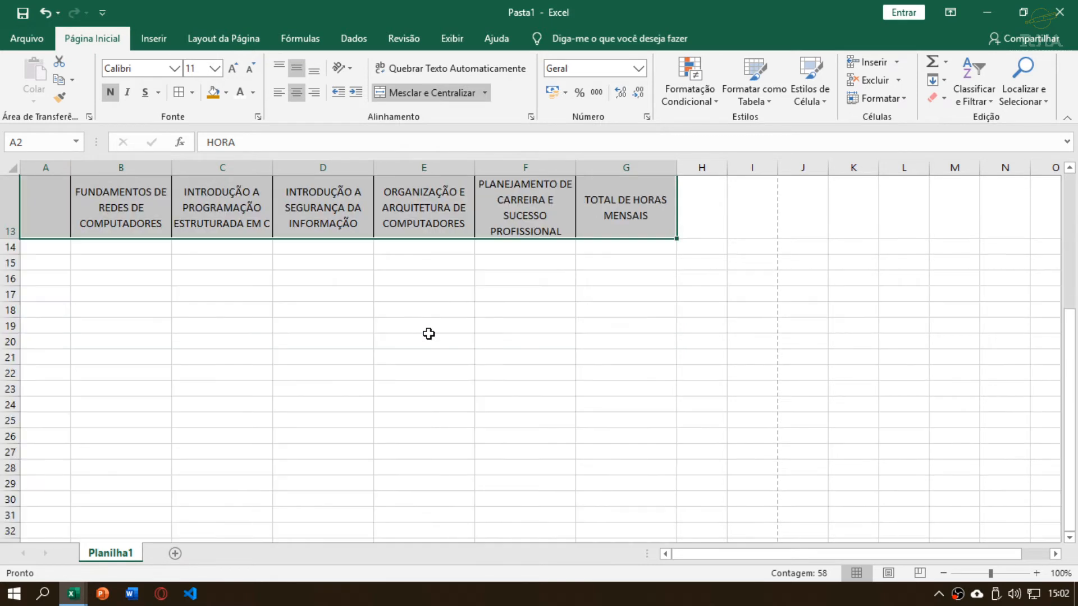
scroll(428, 334, "up", 3)
scroll(435, 351, "down", 1)
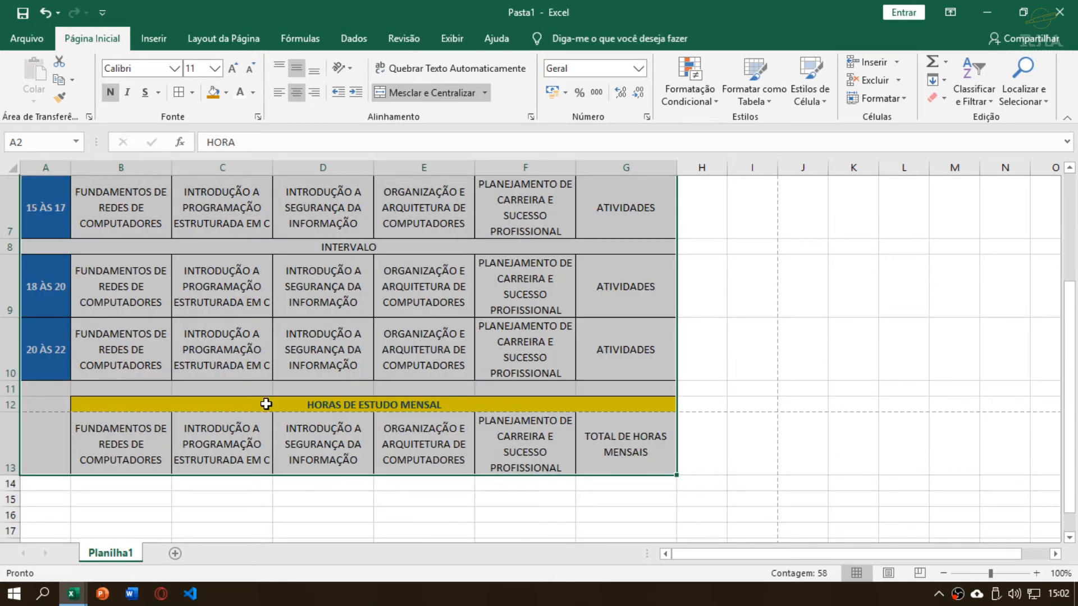
left_click(163, 407, "ctrl")
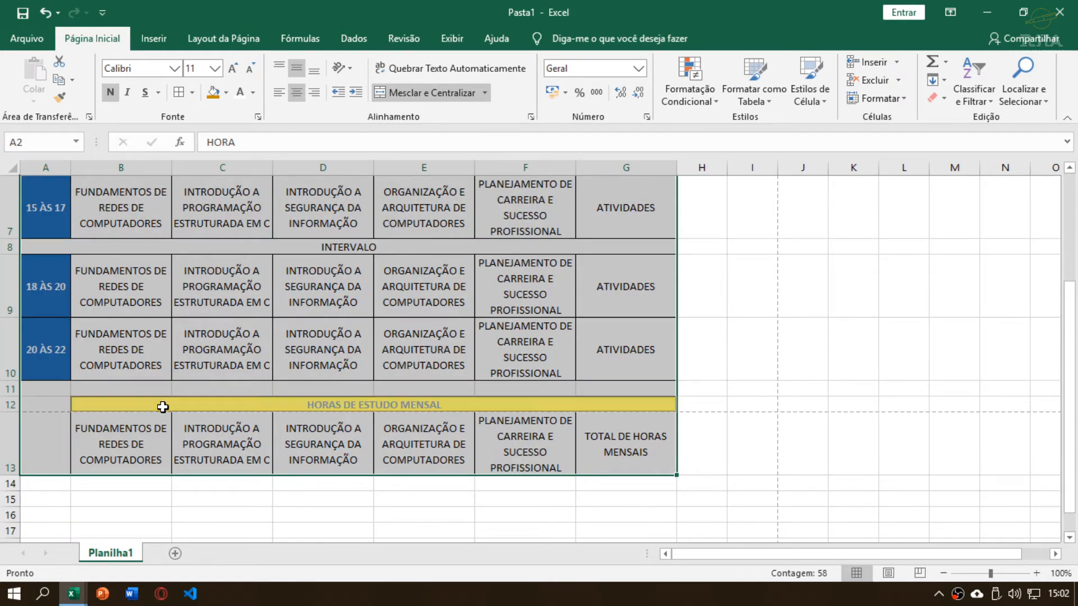
scroll(305, 408, "up", 2)
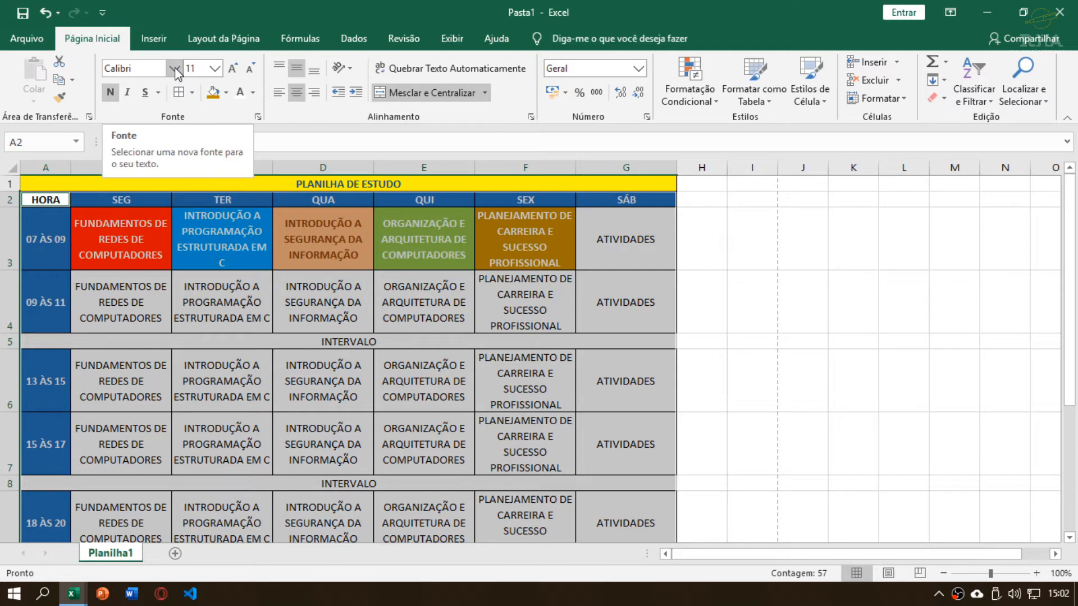
left_click(157, 70)
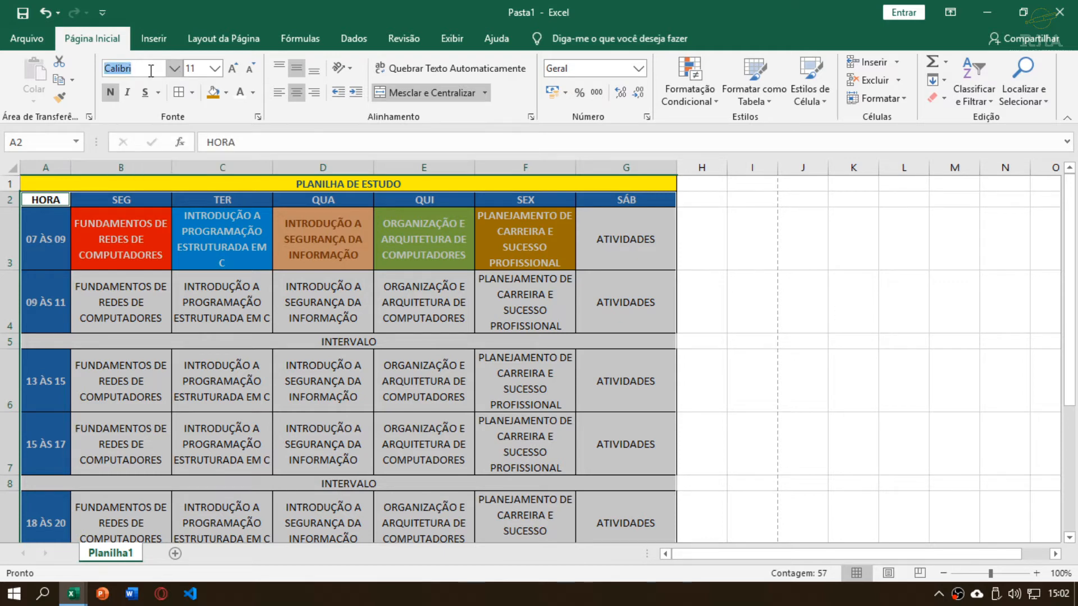
type("Tw Cen MT")
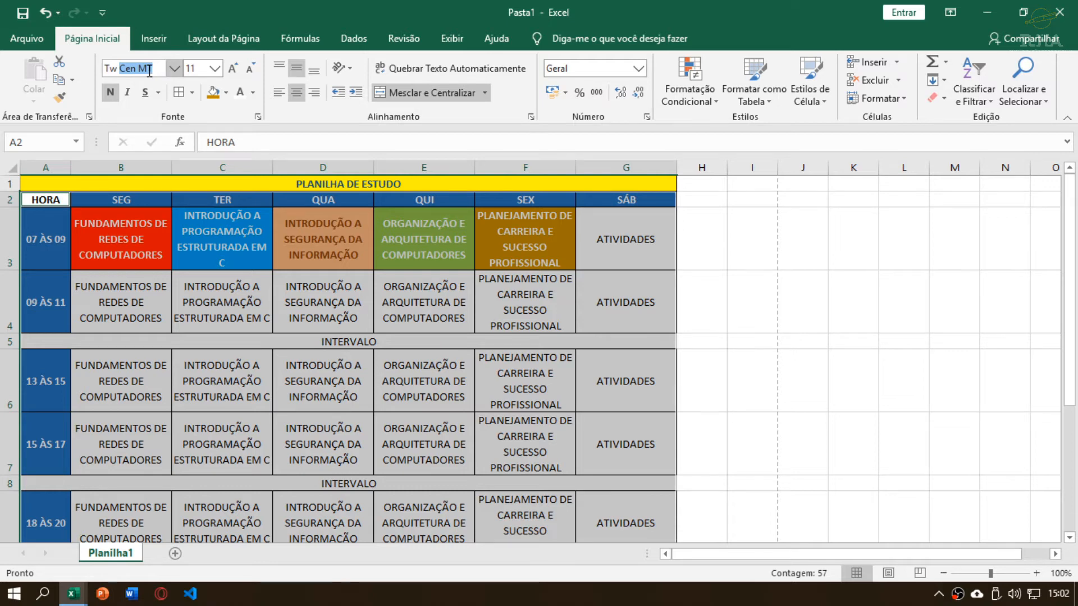
key("Return")
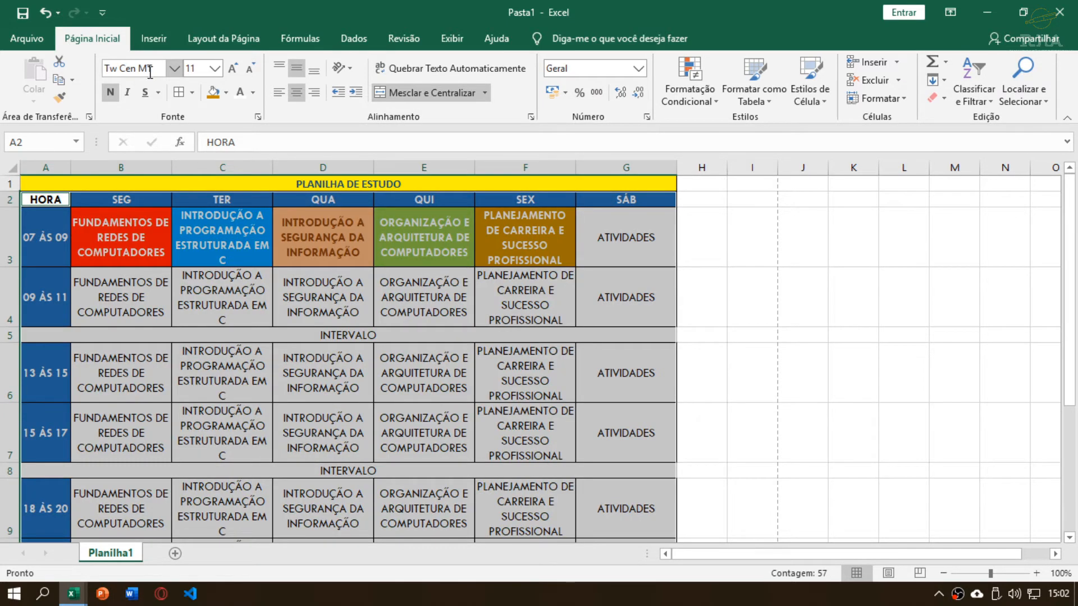
Check how the whole study schedule fits the page in the print preview and return to the sheet
left_click(234, 270)
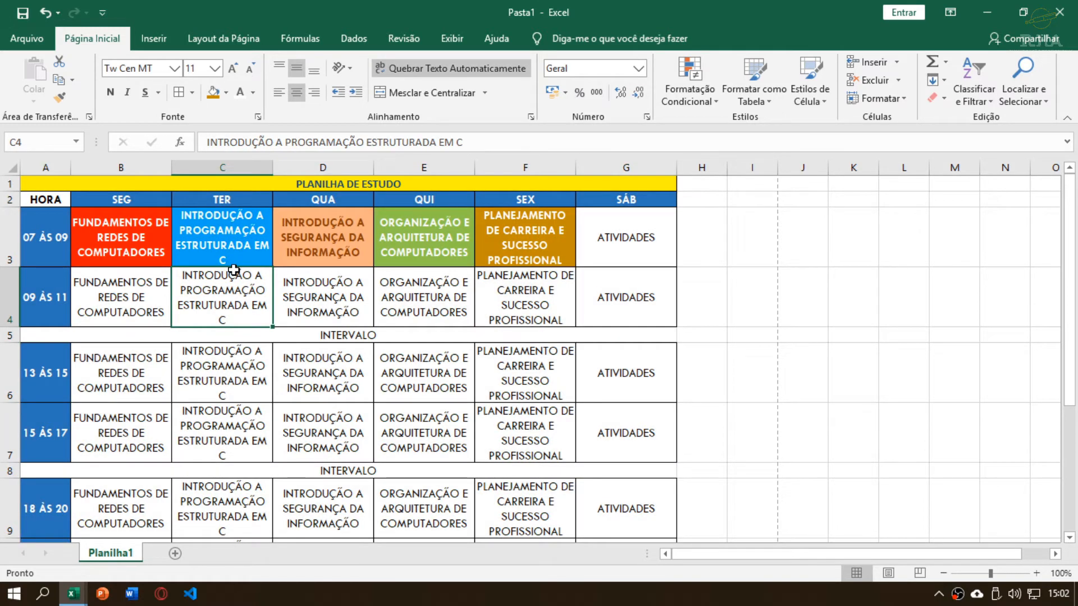
scroll(233, 270, "down", 2)
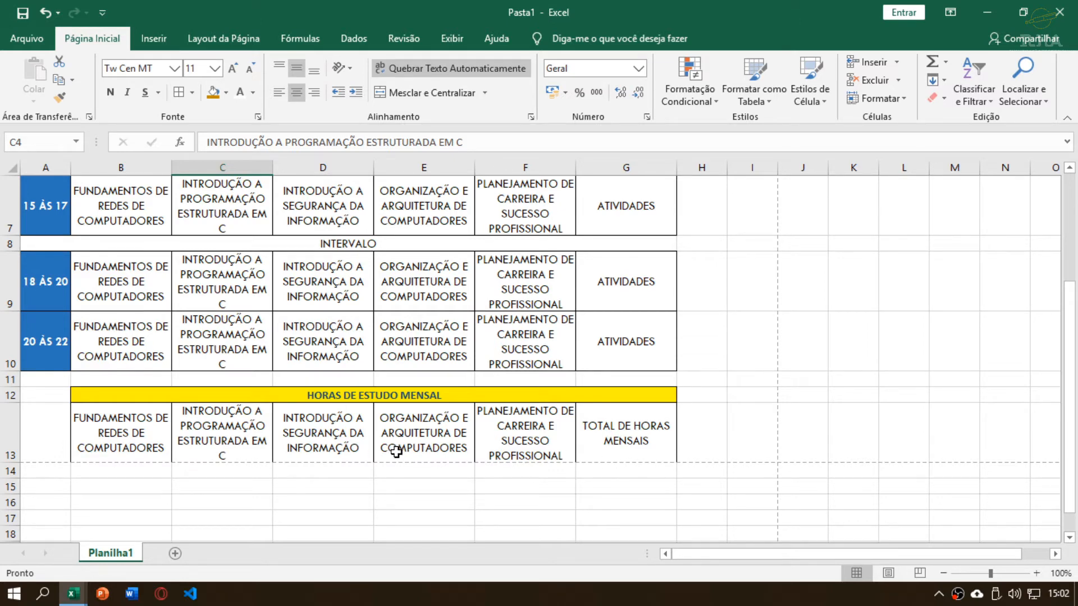
key("ctrl+p")
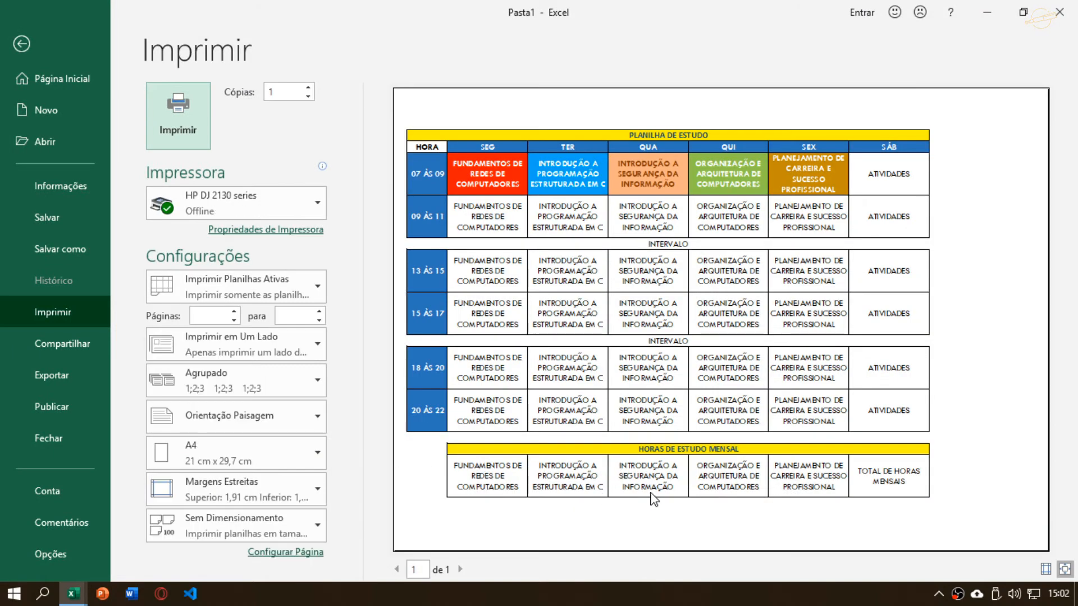
key("Escape")
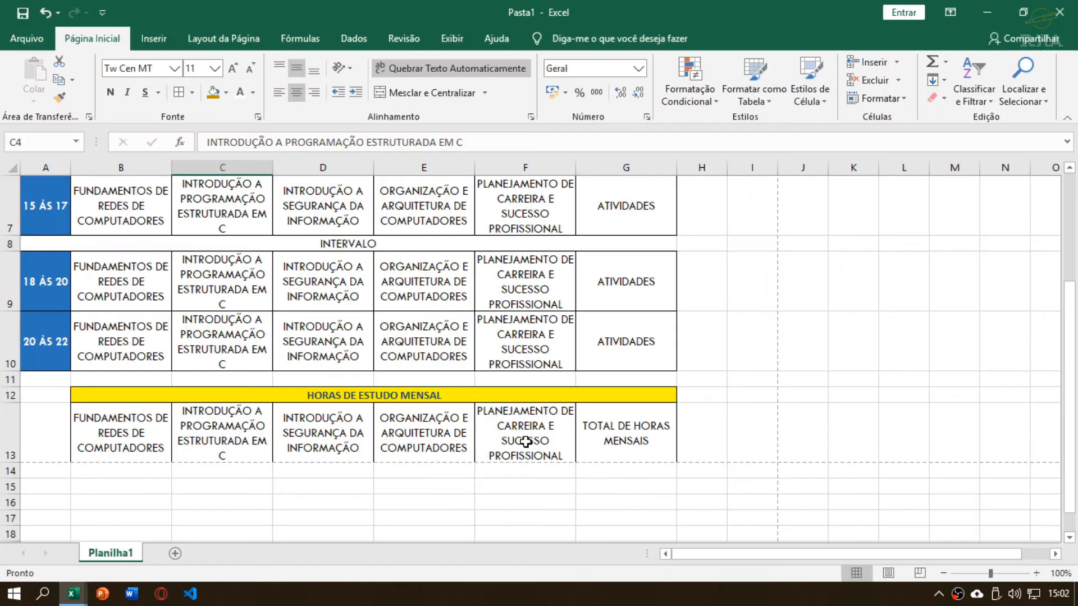
scroll(415, 406, "up", 2)
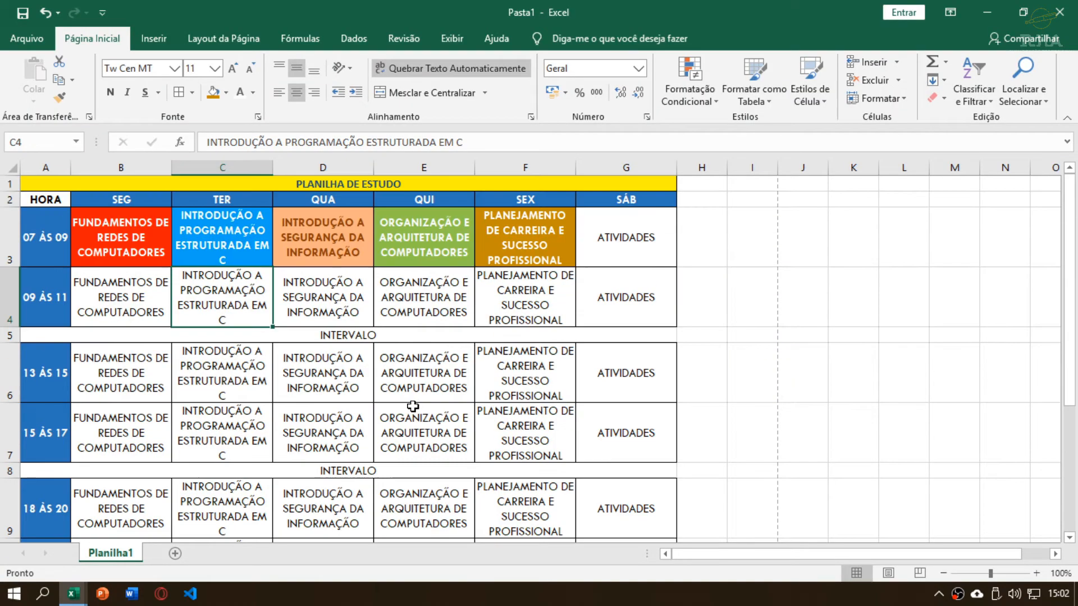
Copy the formatting of the red SEG subject cell B3 onto cell B4 below it
left_click(130, 246)
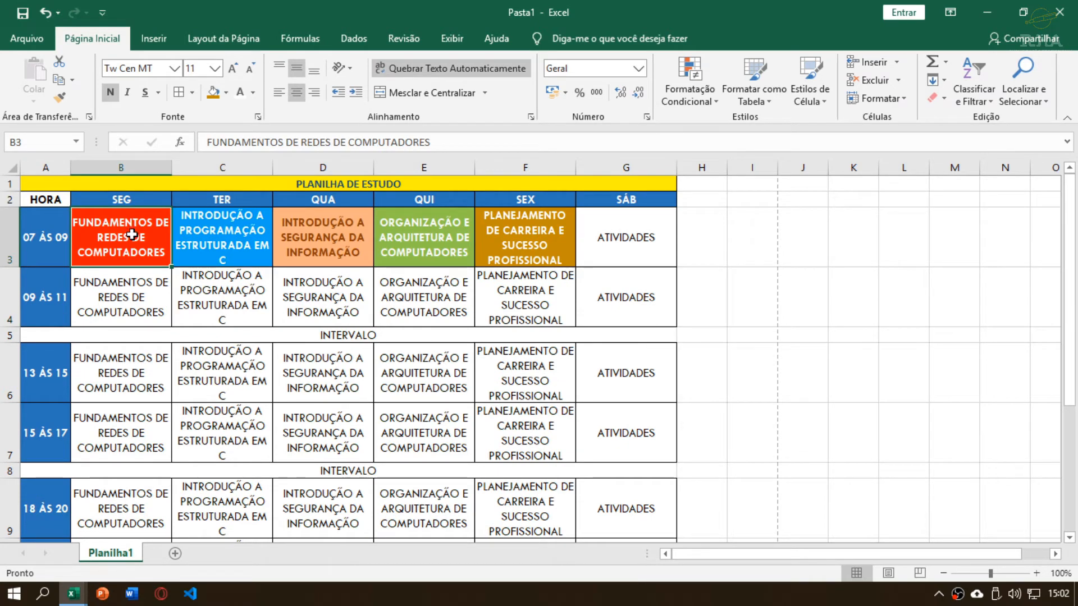
left_click(59, 99)
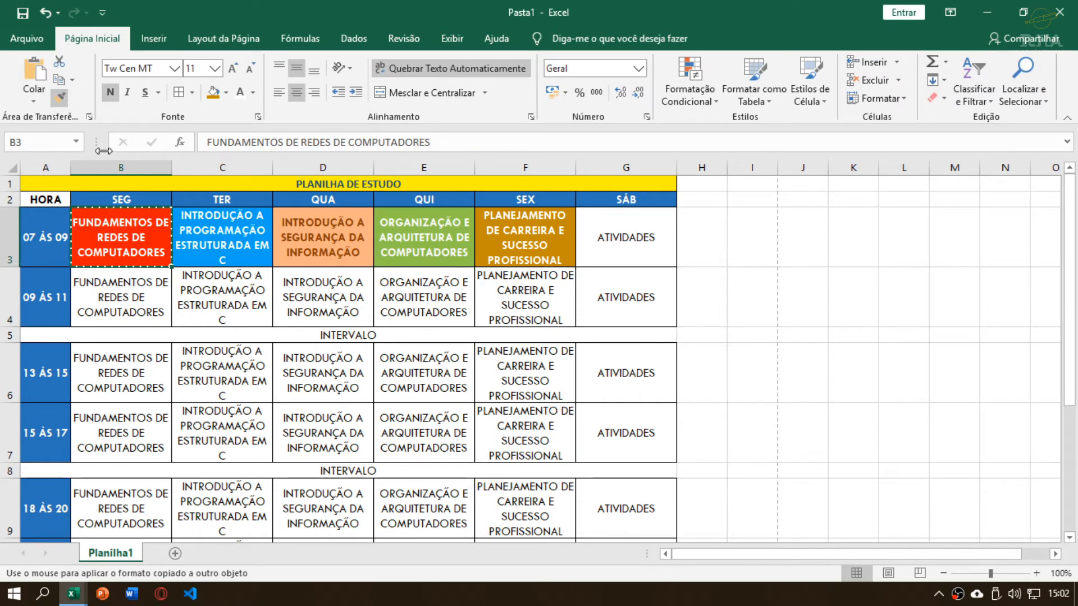
left_click(146, 310)
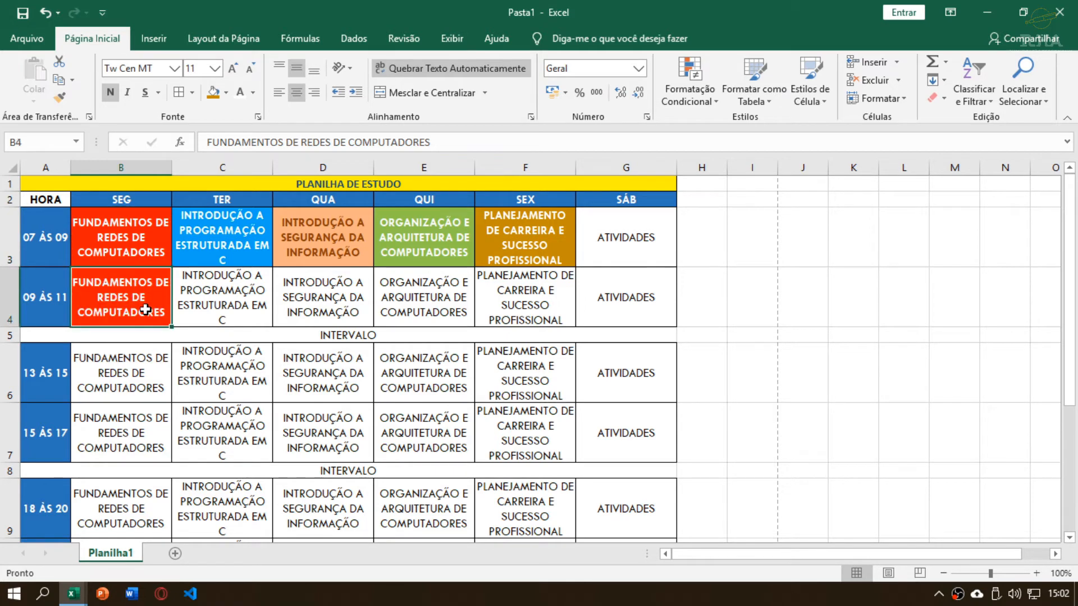
left_click(131, 246)
left_click(129, 303)
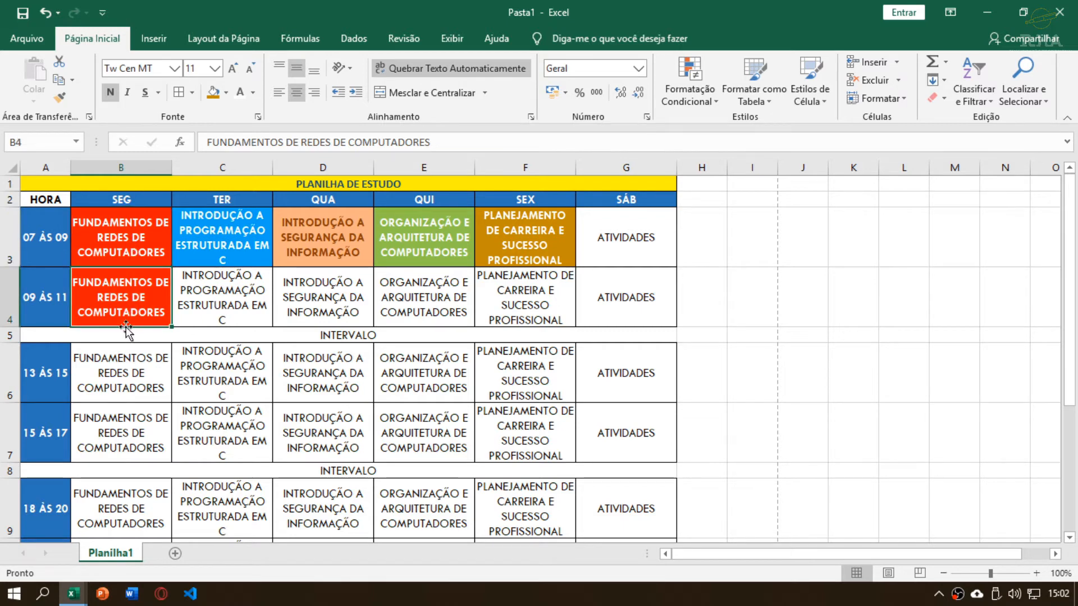
left_click(134, 240)
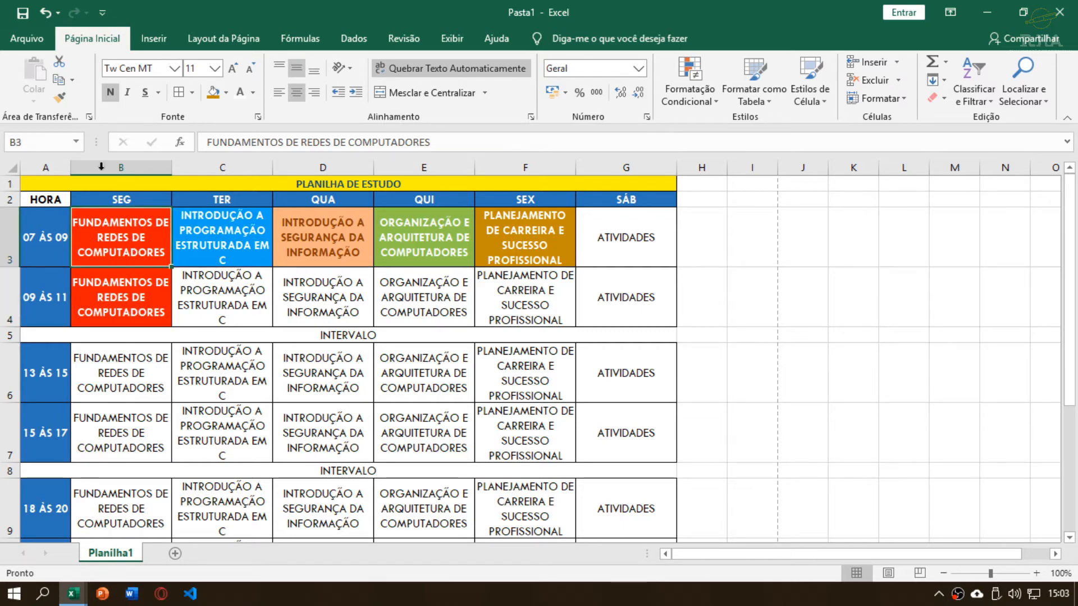
left_click(60, 99)
scroll(129, 513, "down", 2)
scroll(133, 505, "up", 2)
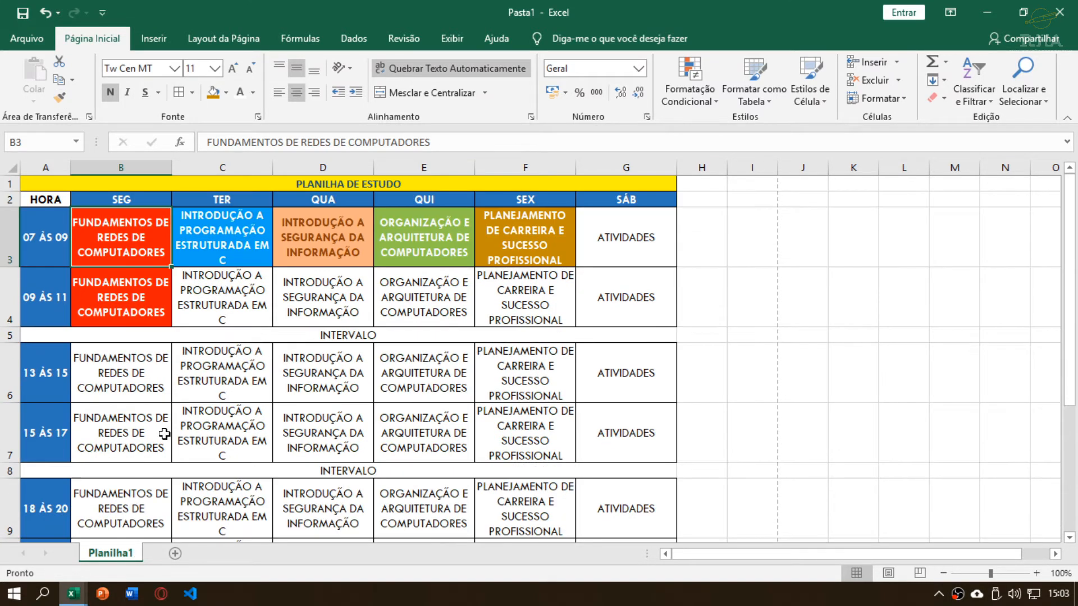
left_click(133, 336)
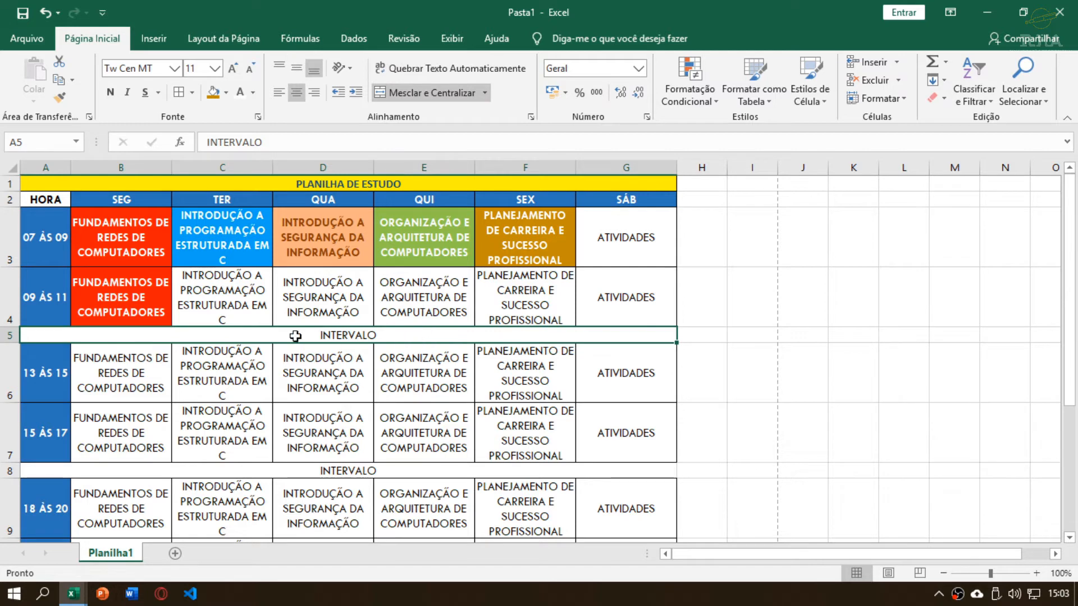
left_click(104, 306)
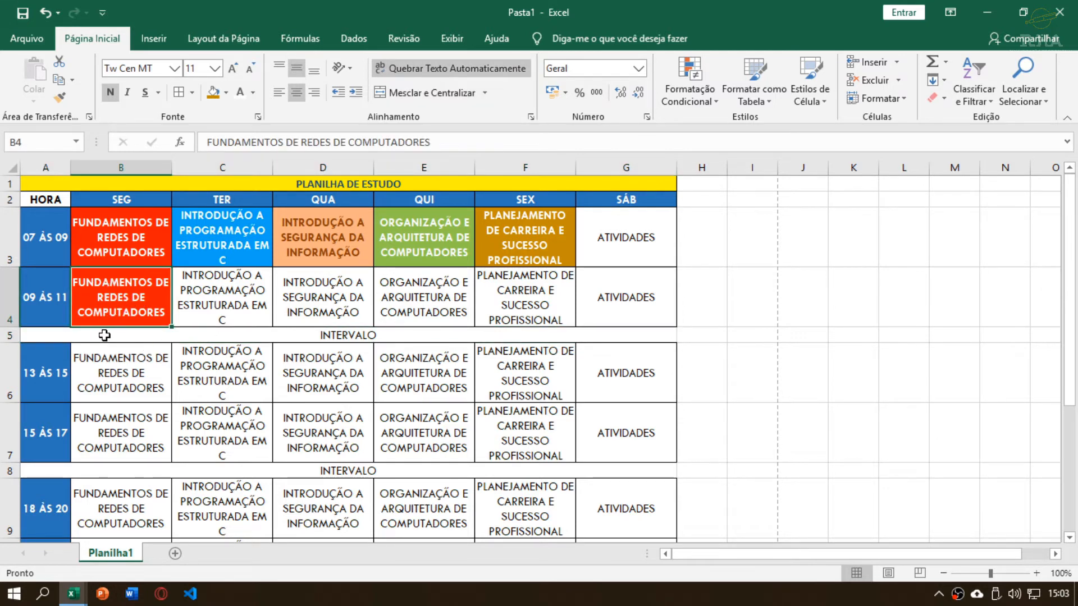
scroll(98, 356, "down", 1)
scroll(97, 355, "up", 1)
Fill the TER subject cells C4, C6, C7, C9, C10 and C13 with light blue and make their text white and bold
left_click(260, 290)
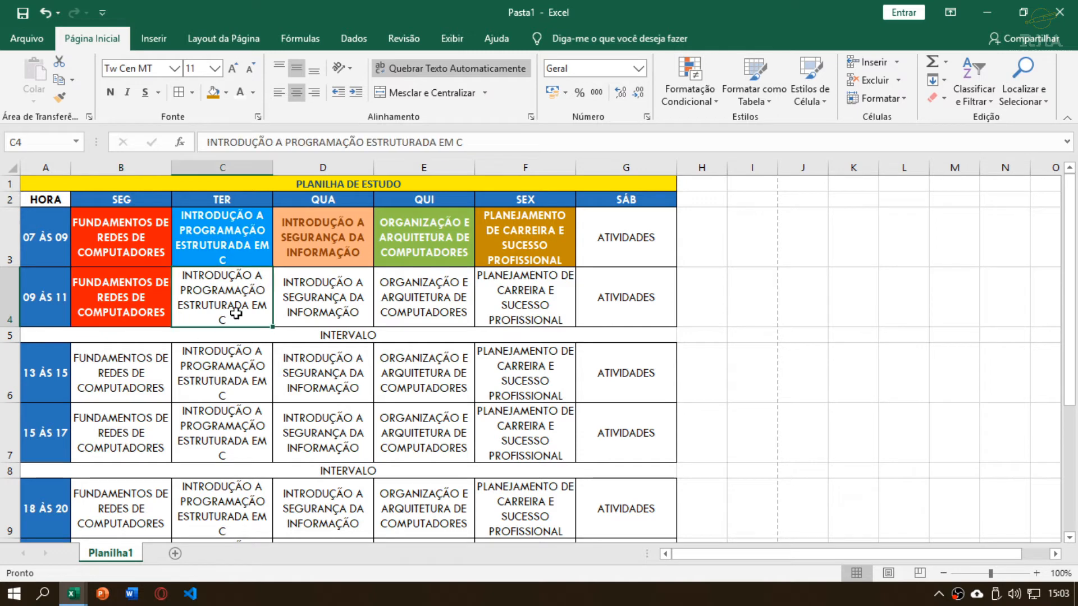
left_click(227, 368, "ctrl")
left_click(220, 421, "ctrl")
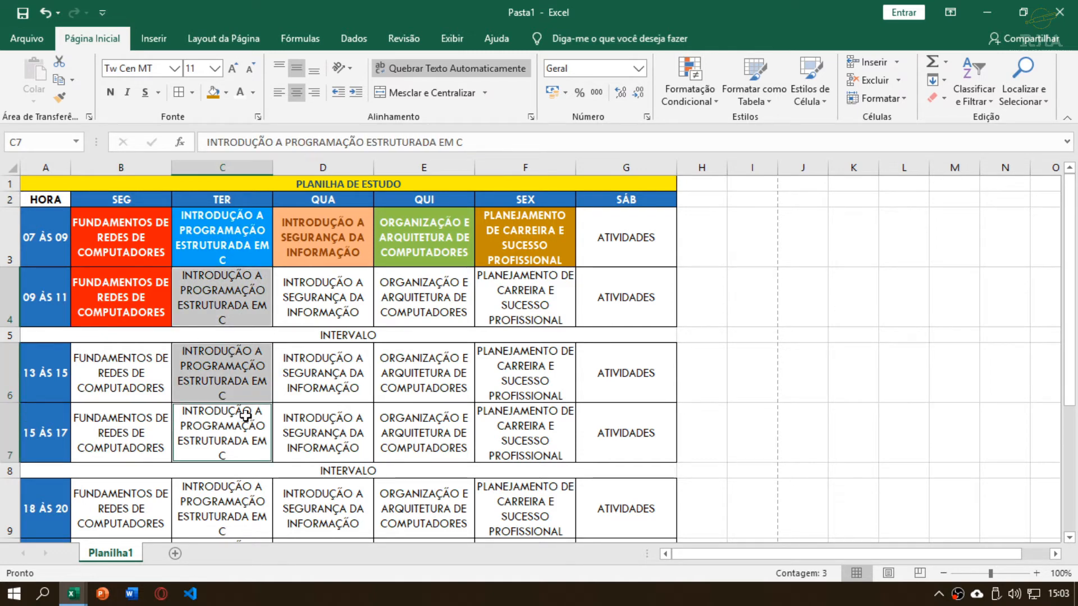
scroll(245, 416, "down", 1)
left_click(224, 429, "ctrl")
left_click(224, 458, "ctrl")
scroll(234, 453, "down", 1)
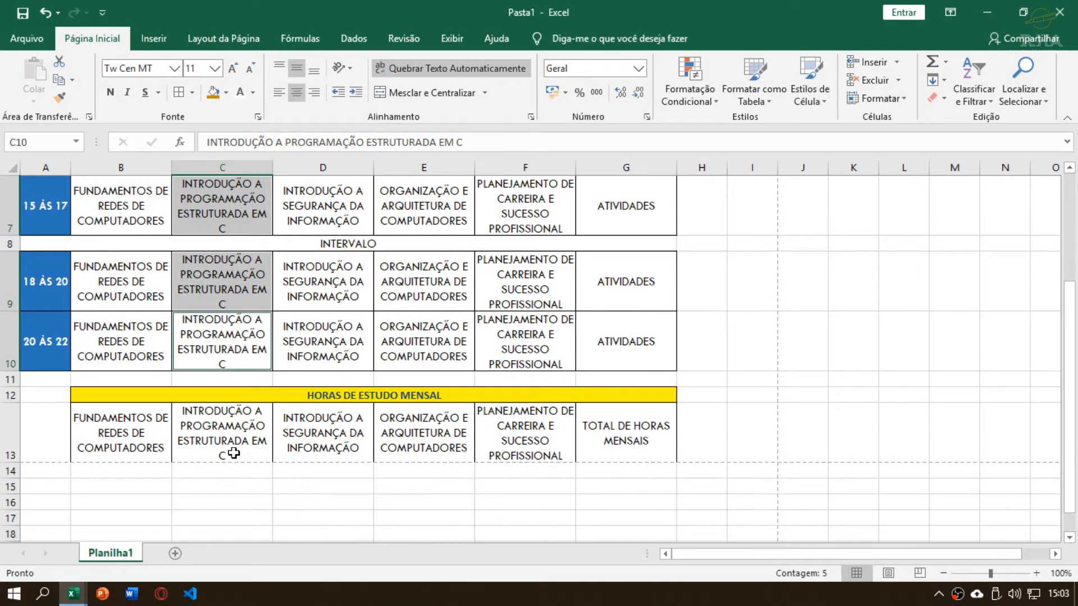
left_click(224, 443, "ctrl")
scroll(224, 440, "up", 2)
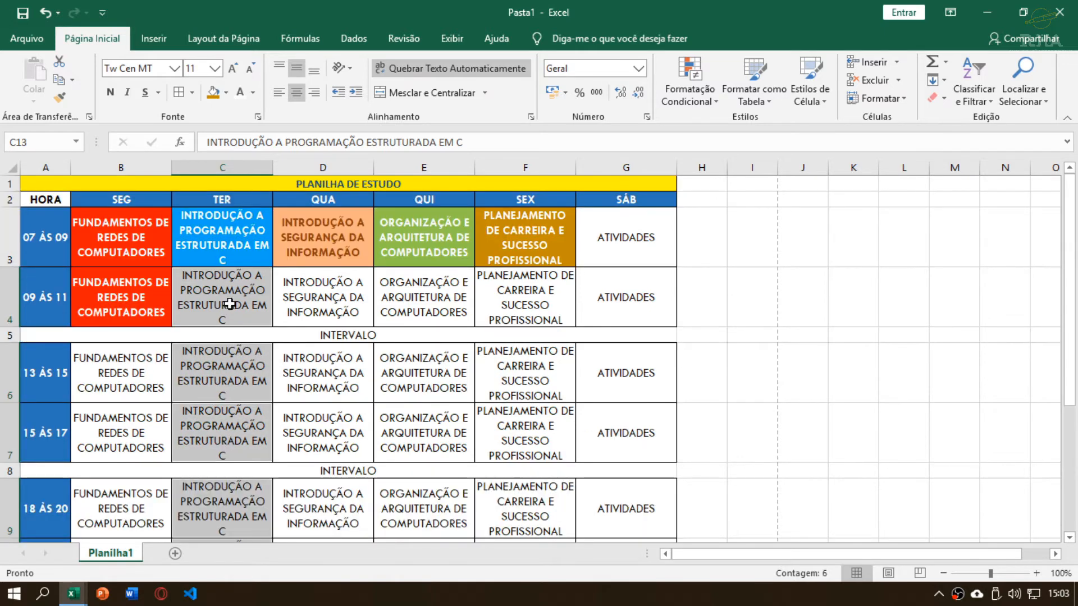
left_click(226, 93)
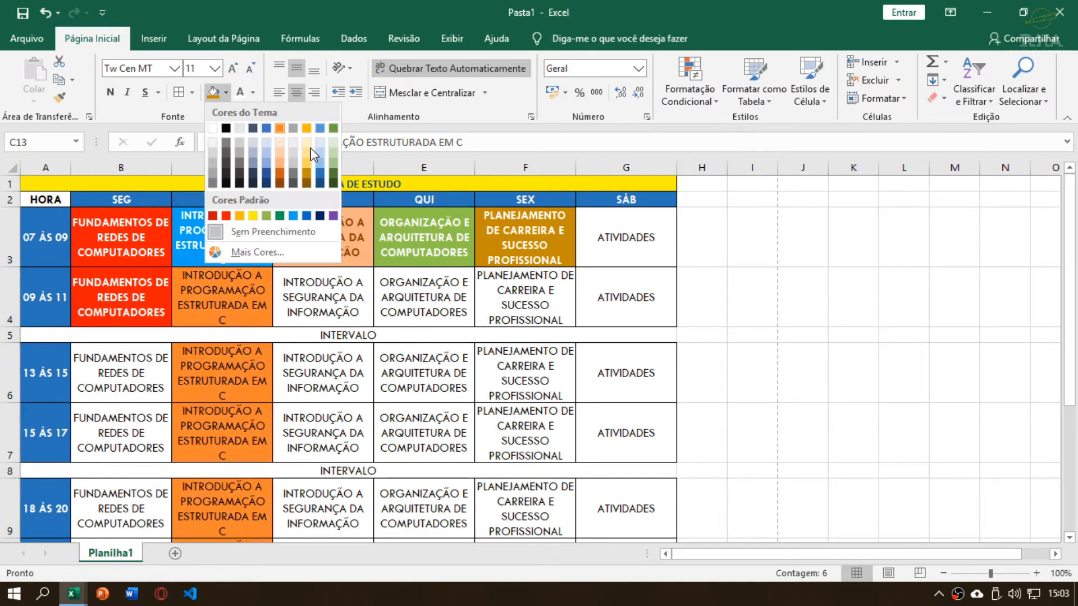
left_click(293, 216)
scroll(281, 280, "down", 2)
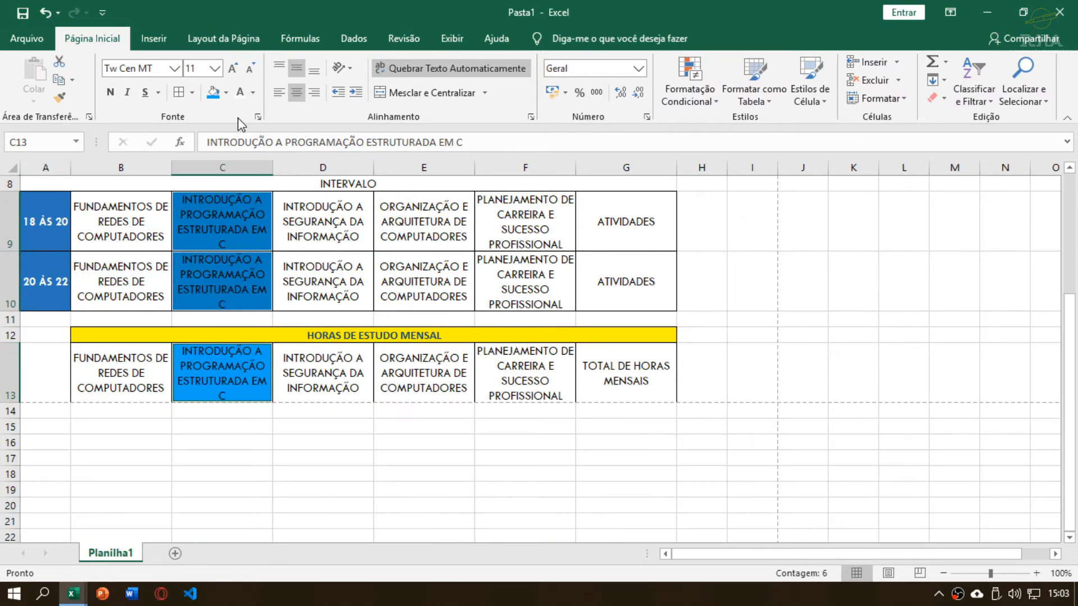
left_click(110, 91)
scroll(171, 284, "up", 2)
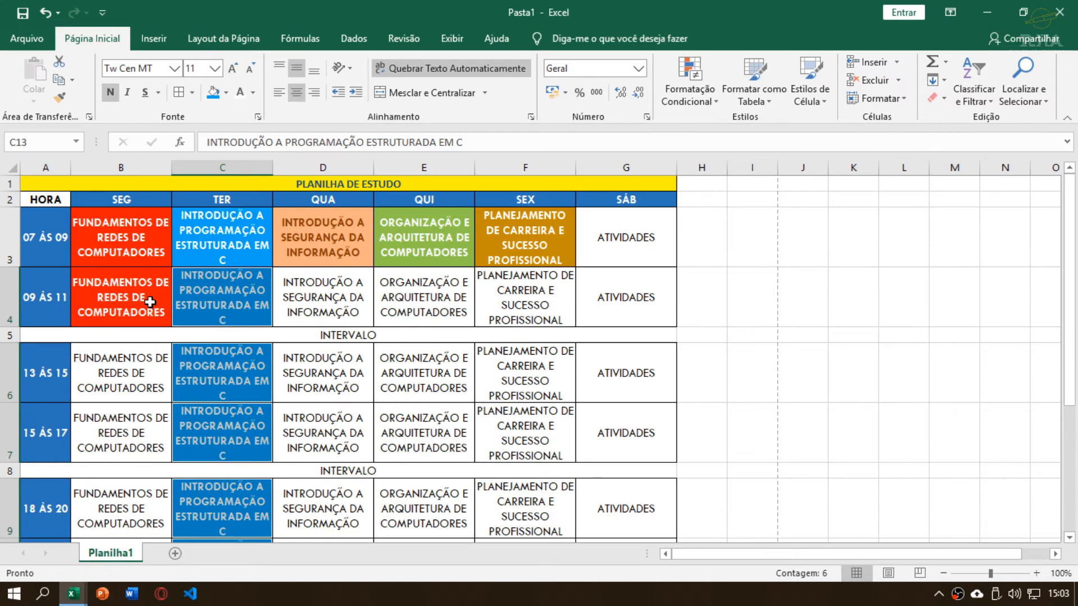
Copy the formatting of the red SEG subject cell B4 onto cells B6:B7
left_click(98, 362)
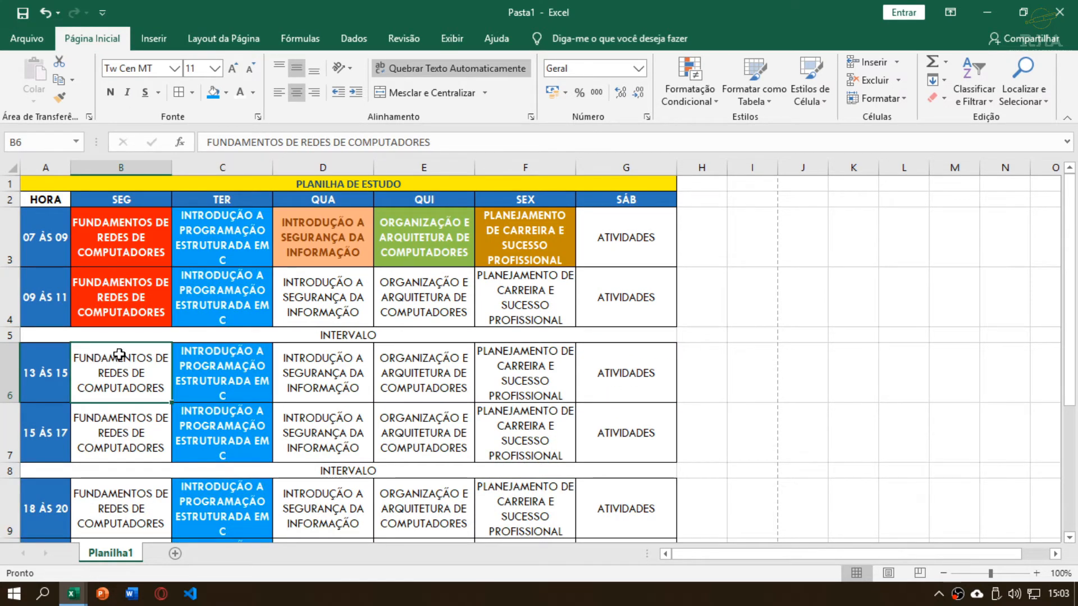
left_click(121, 306)
left_click(59, 97)
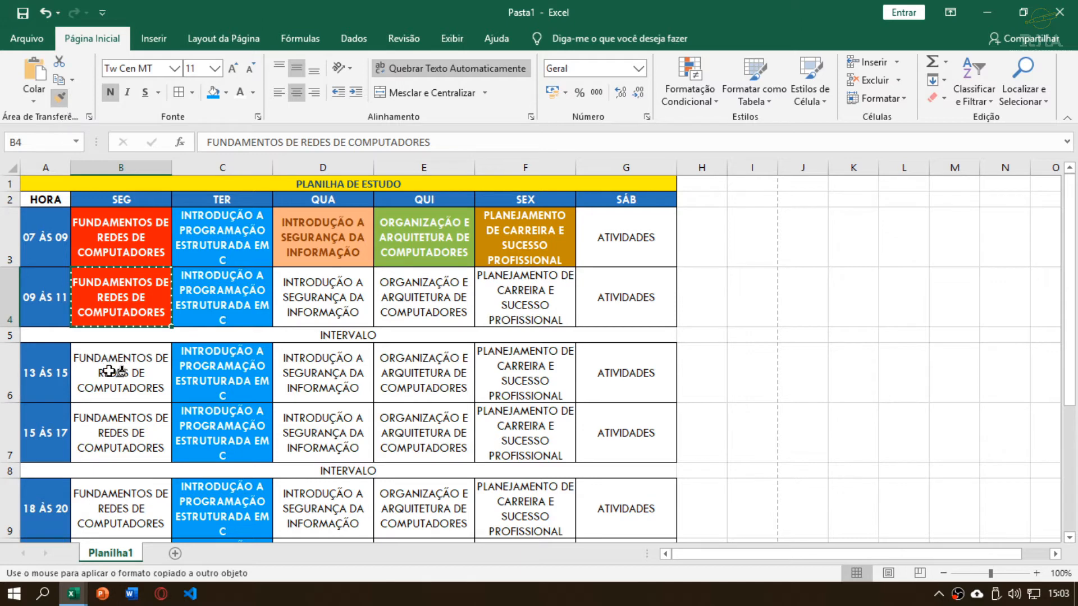
scroll(120, 372, "down", 1)
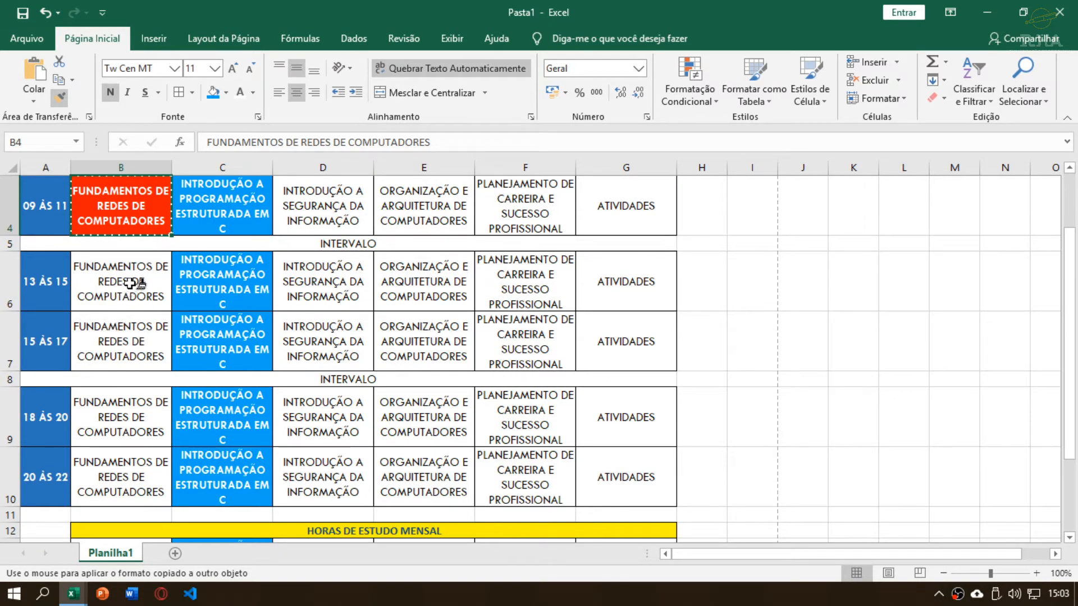
left_click(132, 308)
left_click_drag(133, 308, 135, 345)
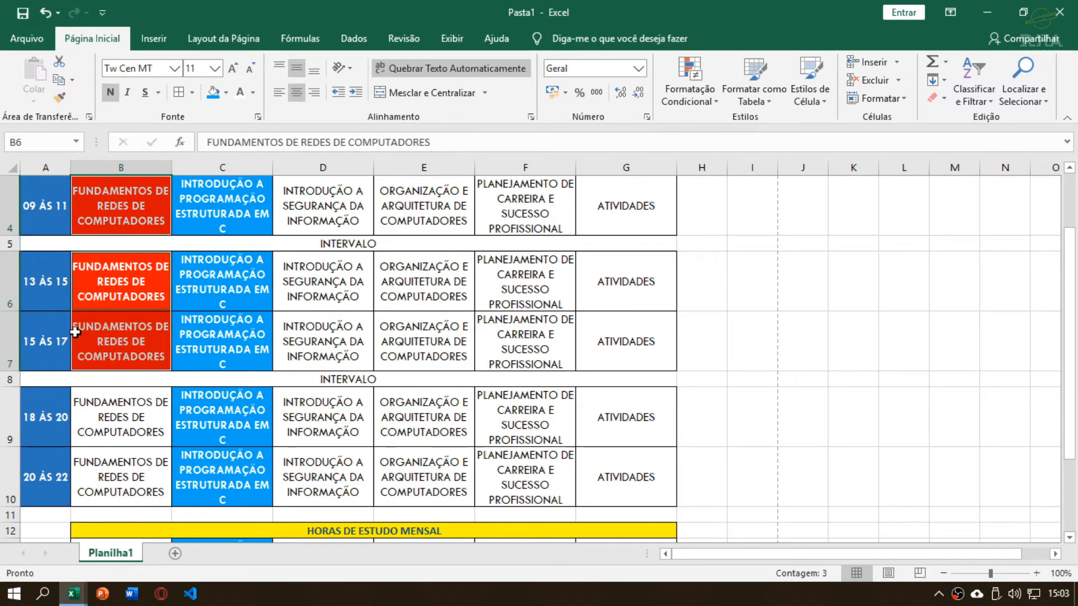
Copy the red formatting of SEG cell B7 onto the 18 ÀS 20 and 20 ÀS 22 cells B9:B10
left_click(116, 257)
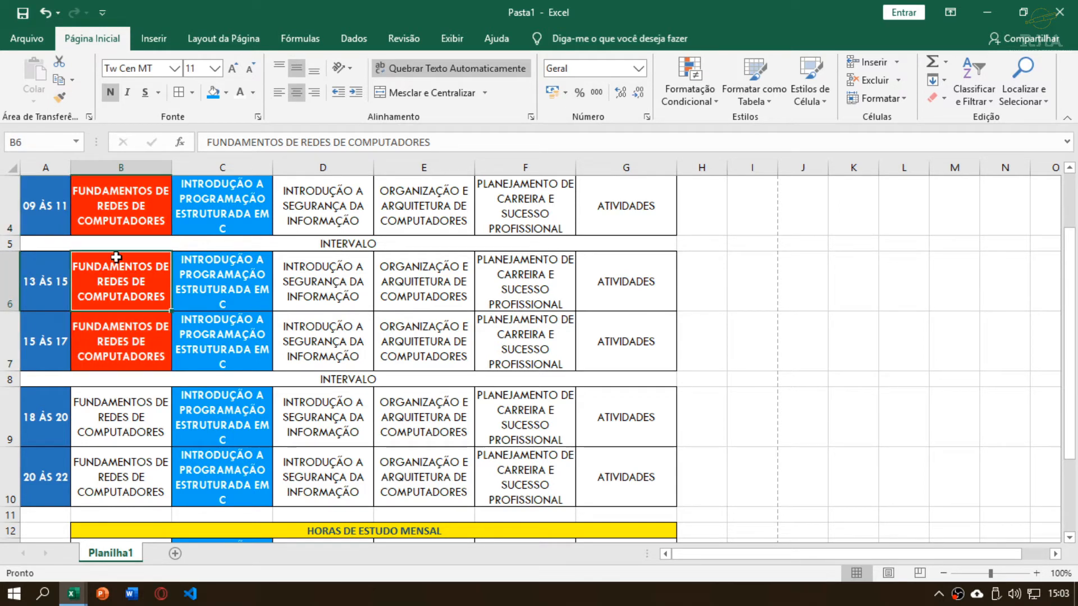
left_click(108, 329)
key("alt+h")
key("f")
key("p")
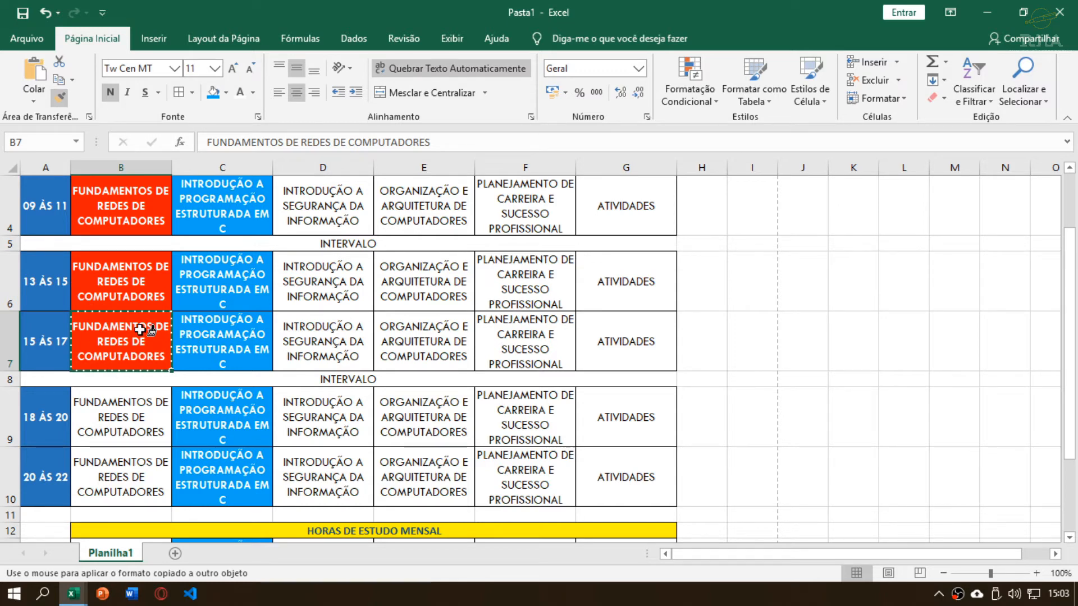
left_click_drag(141, 418, 137, 476)
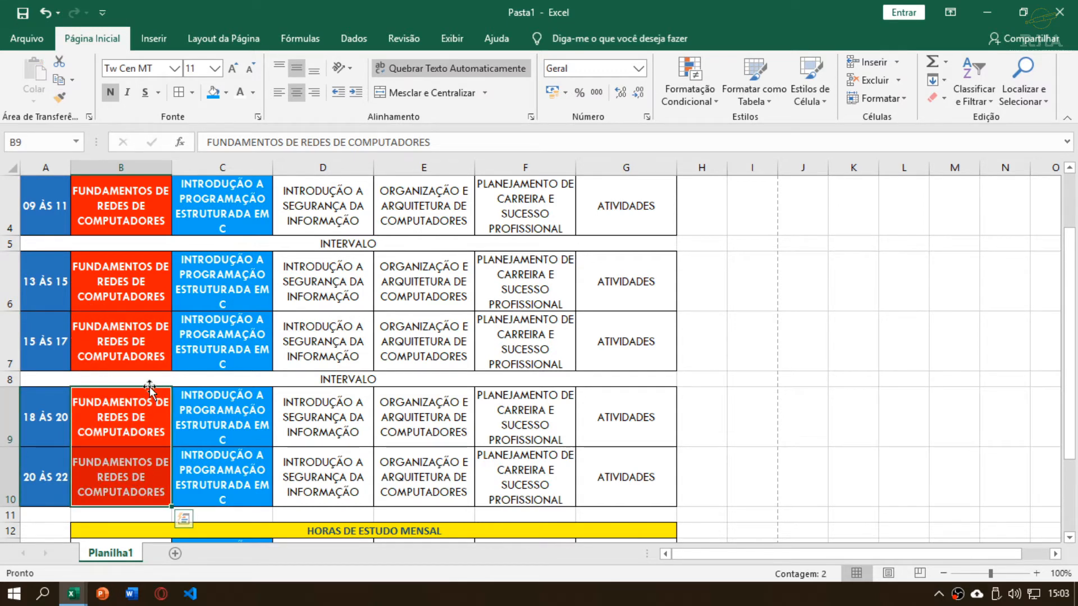
Fill the QUA subject cells D4, D6, D7, D9, D10 and D13 with light orange
scroll(149, 390, "up", 1)
left_click(320, 303)
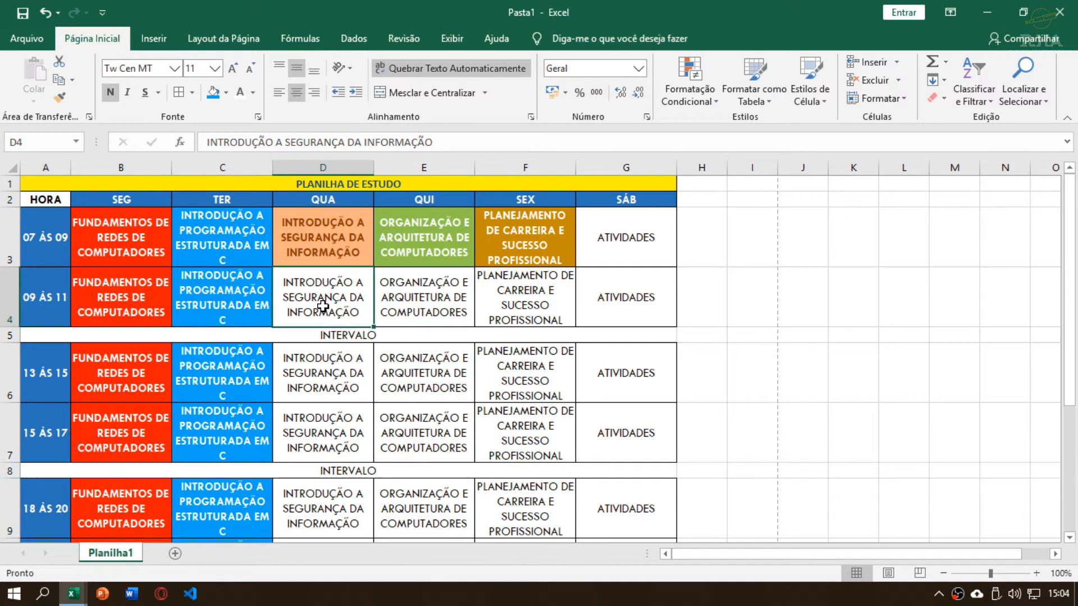
left_click(328, 371, "ctrl")
left_click(317, 428, "ctrl")
scroll(360, 406, "down", 1)
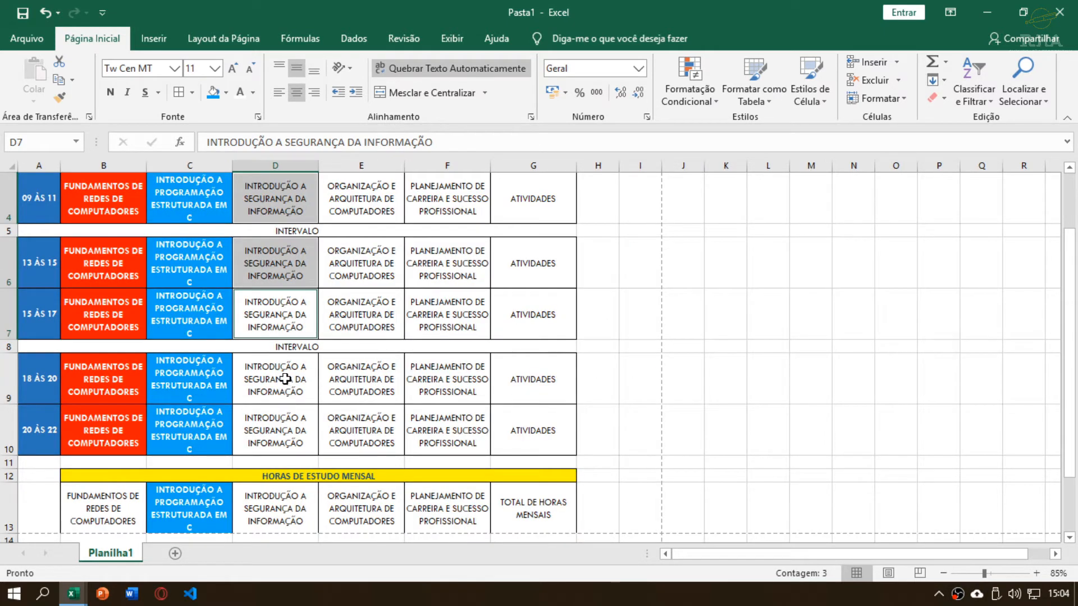
scroll(284, 380, "down", 1)
left_click(275, 252, "ctrl")
left_click(283, 306, "ctrl")
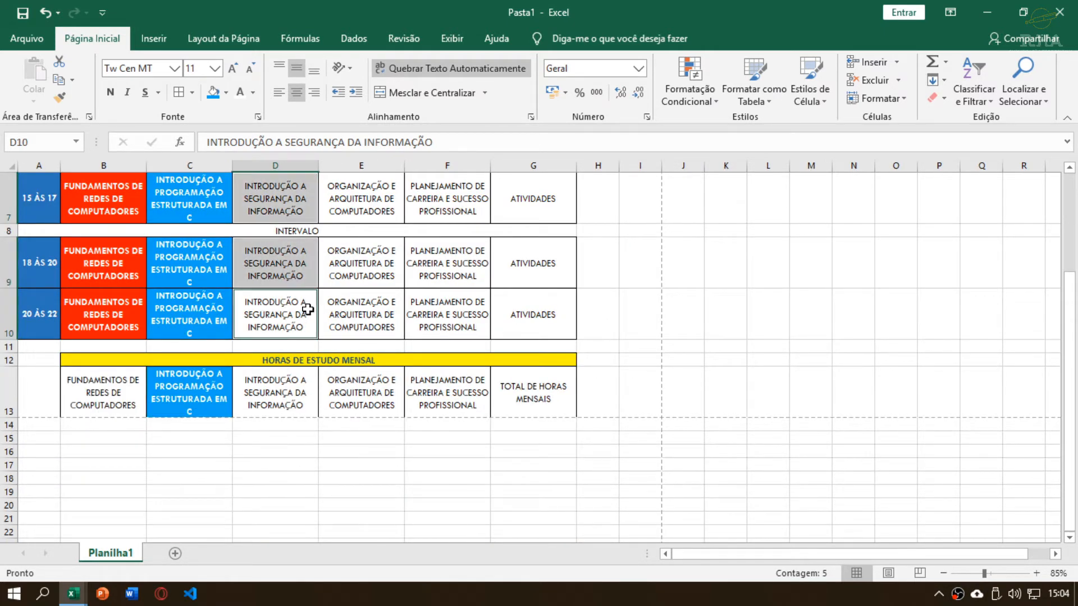
scroll(306, 308, "up", 2)
scroll(277, 515, "down", 1)
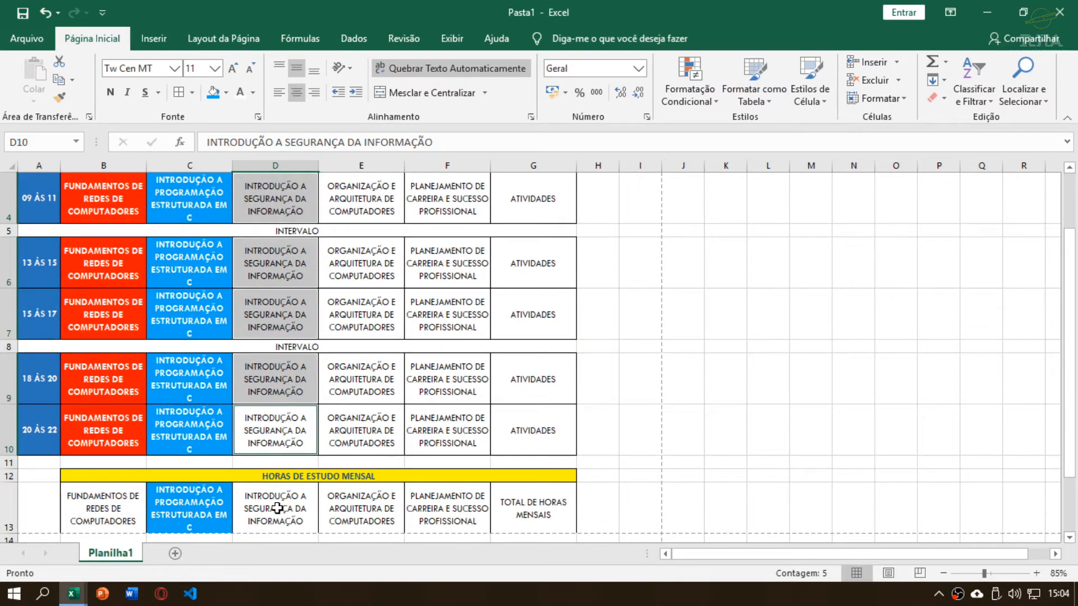
left_click(277, 508, "ctrl")
scroll(269, 447, "down", 2)
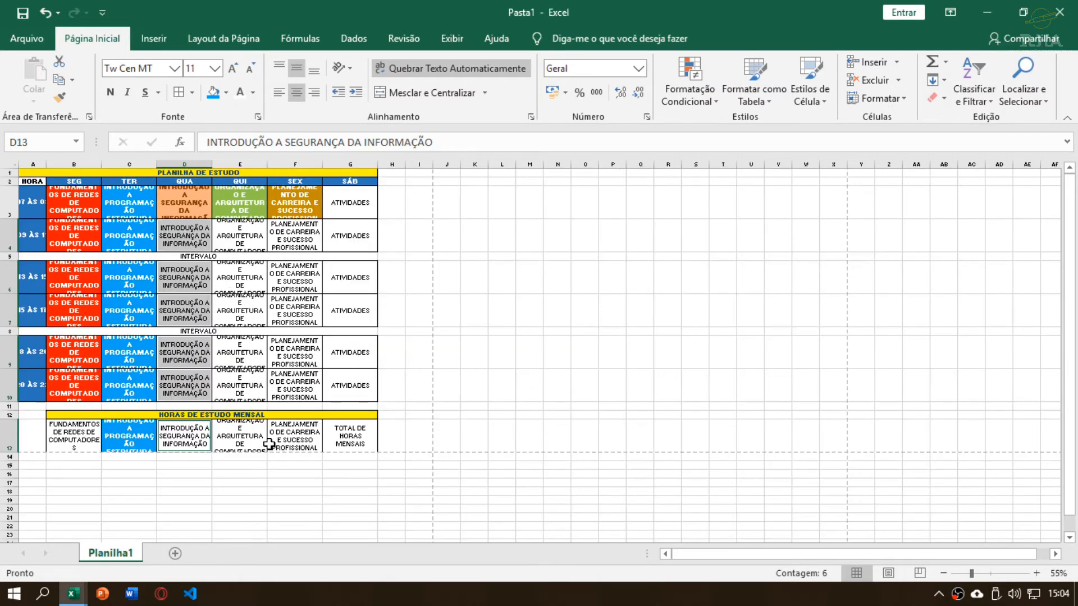
scroll(262, 435, "up", 1)
scroll(262, 435, "down", 1)
left_click(226, 93)
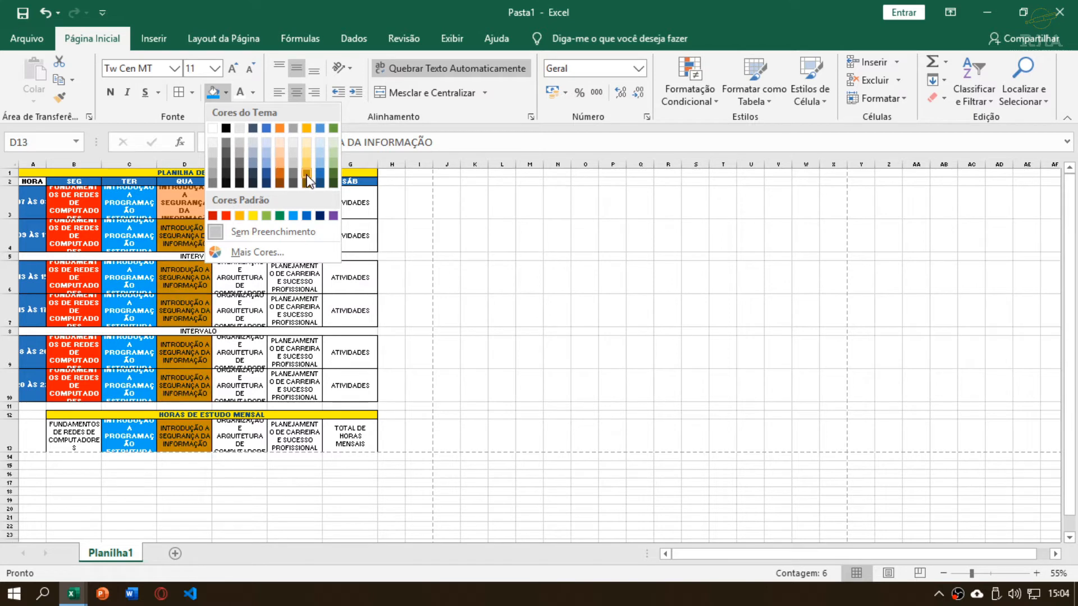
left_click(279, 162)
Set the text of the selected QUA subject cells to dark orange and bold
left_click(253, 92)
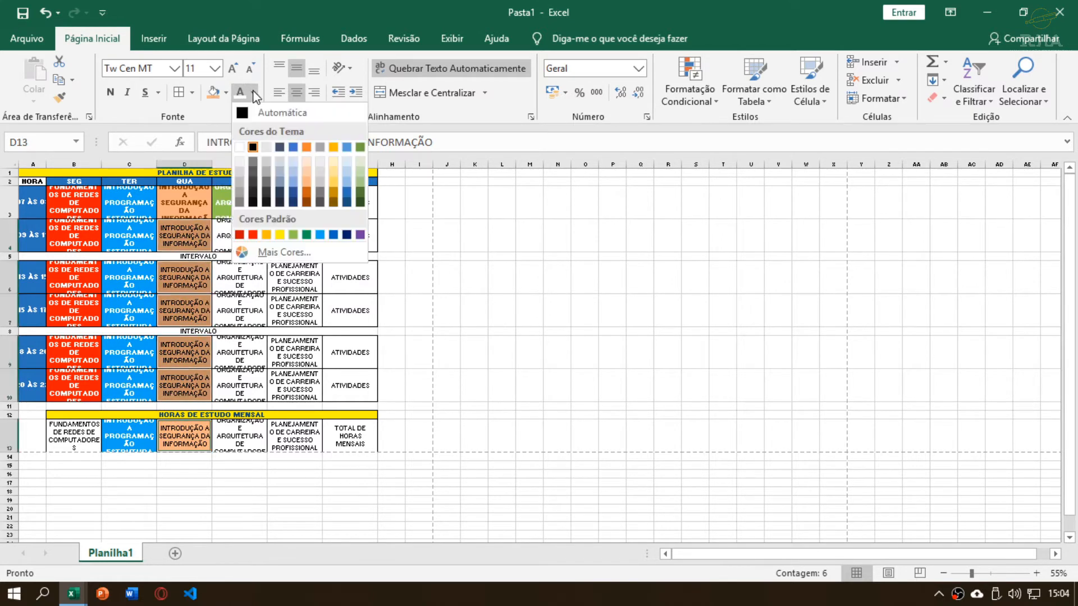
left_click(307, 203)
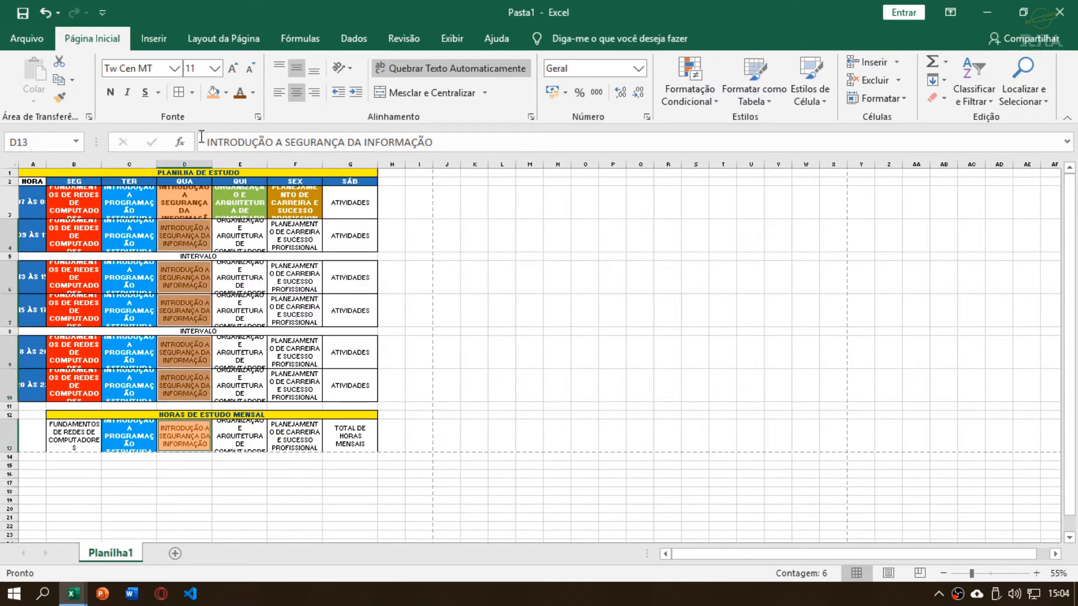
left_click(110, 92)
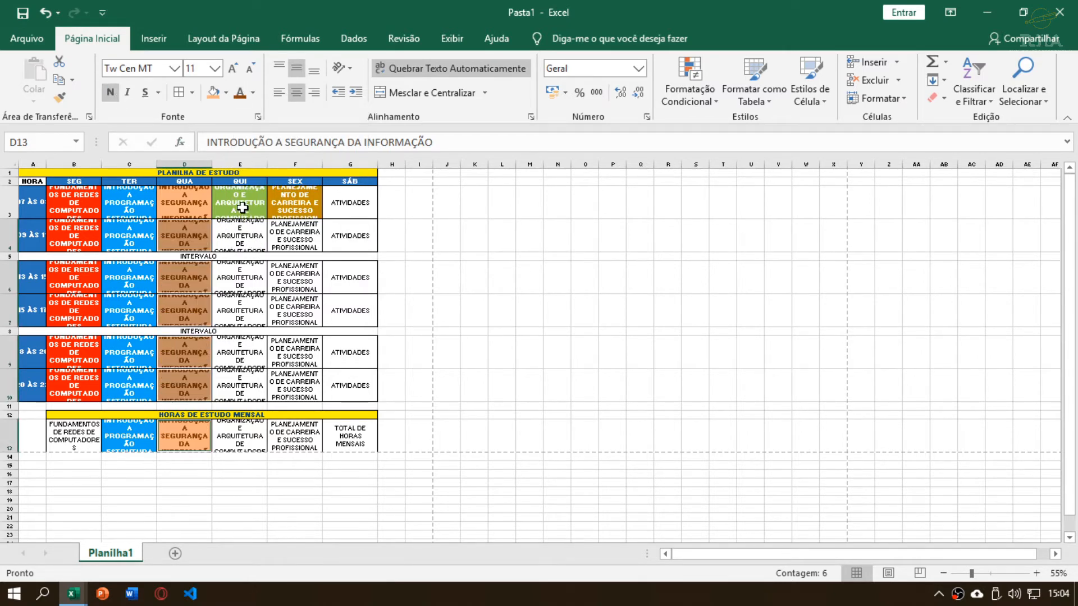
Copy the formatting of the light green QUI subject cell E3 onto cell E4 below it
left_click(242, 231)
left_click(248, 203)
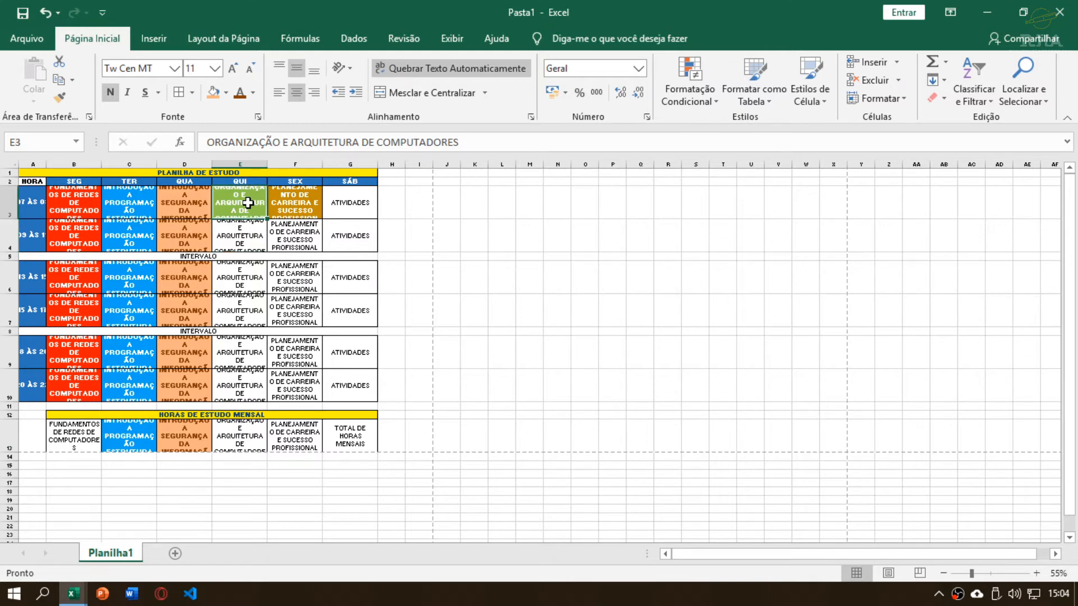
left_click(58, 96)
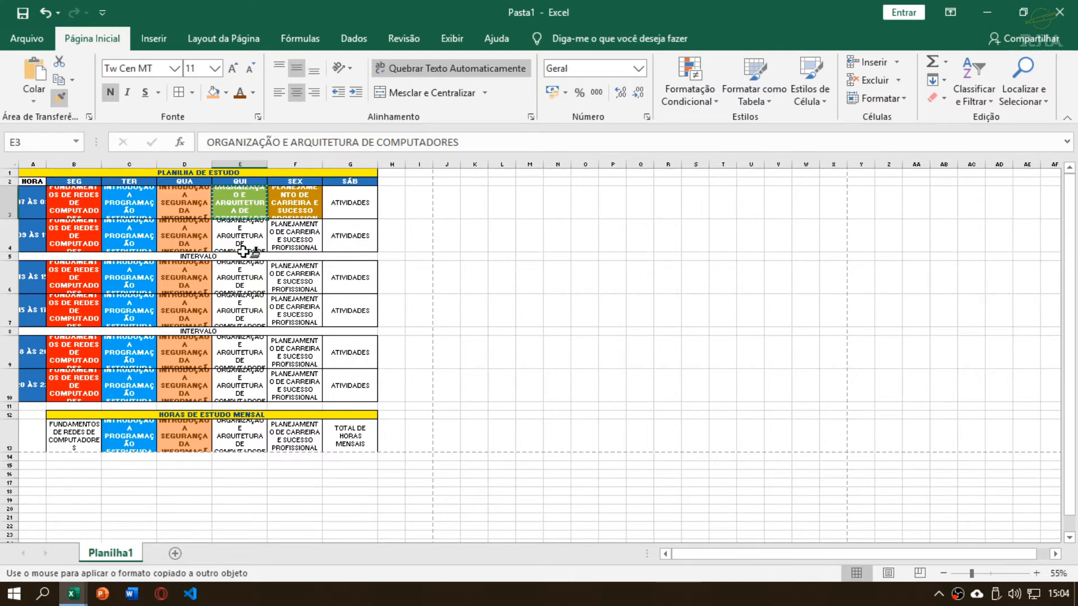
left_click(240, 236)
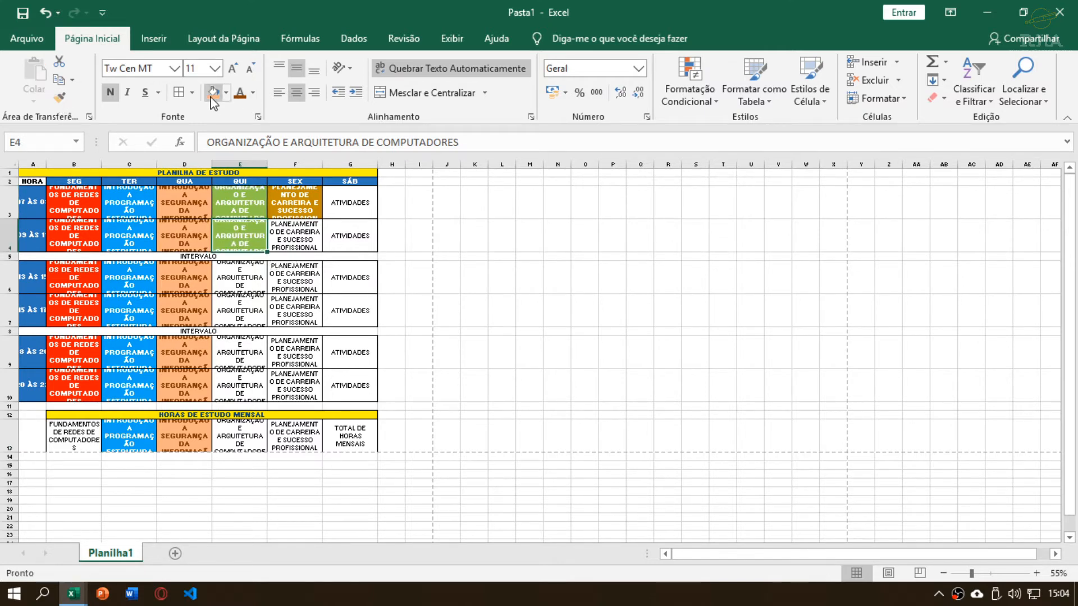
Fill the QUI subject cells E6, E7, E9, E10 and E13 with the standard dark green
left_click(227, 93)
left_click(228, 94)
left_click_drag(243, 278, 247, 312)
left_click(242, 359, "ctrl")
left_click(241, 384, "ctrl")
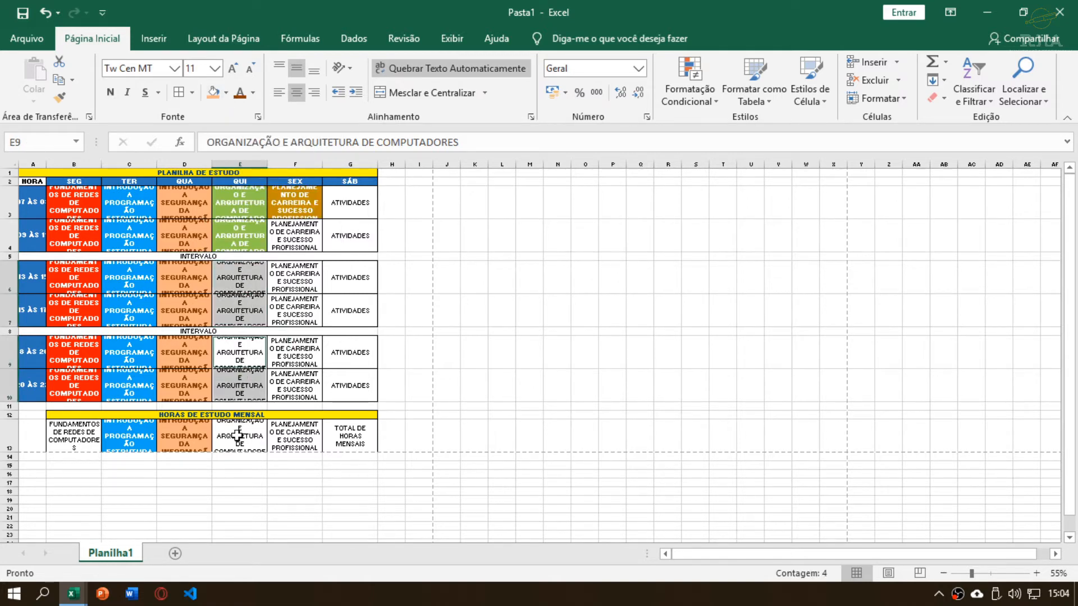
left_click(237, 442, "ctrl")
left_click(227, 93)
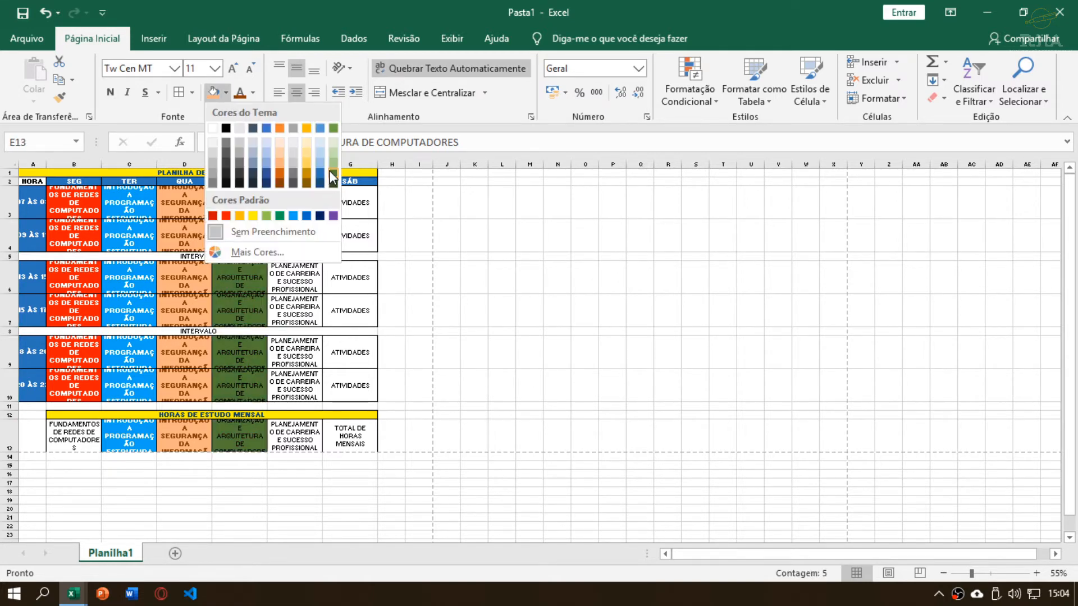
left_click(279, 215)
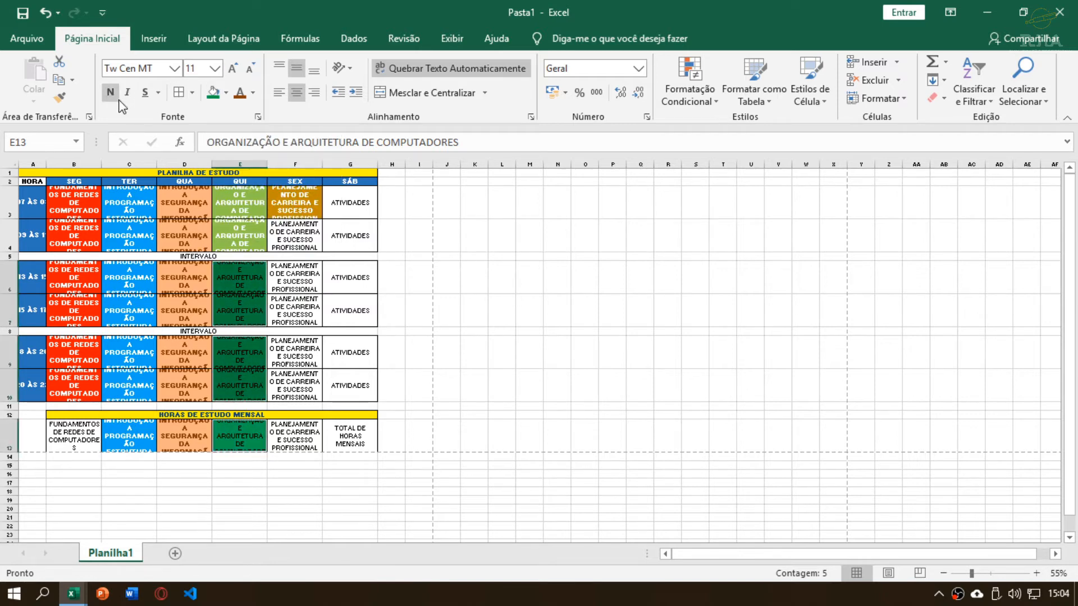
Make the text of the selected QUI subject cells white and bold
left_click(253, 92)
left_click(240, 148)
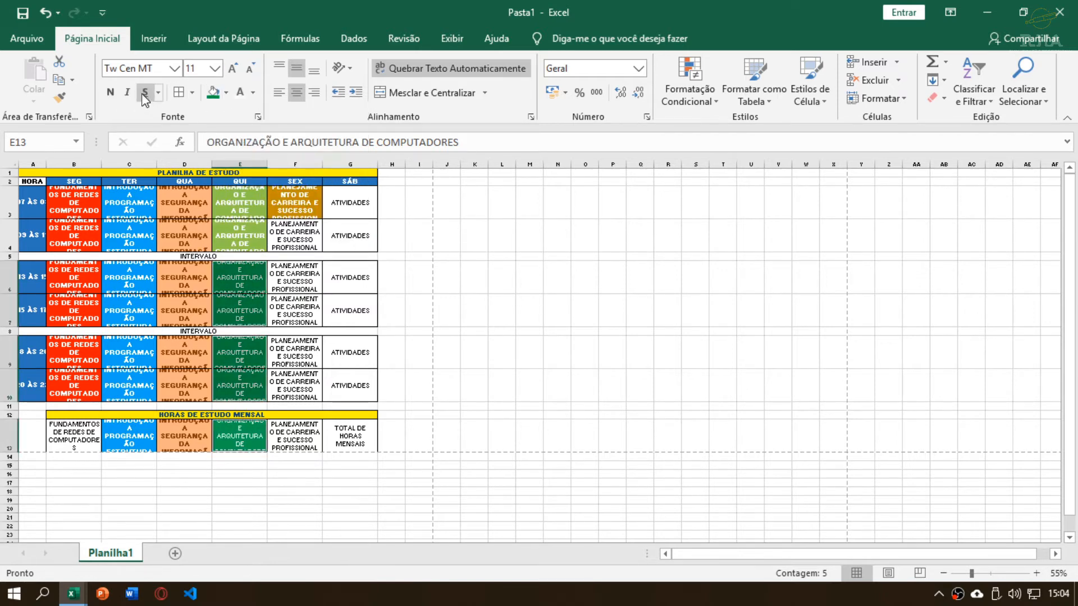
left_click(110, 93)
Fill the SEX subject cells F4, F6, F7, F9, F10 and F13 with dark gold and make their text white and bold
left_click(291, 236)
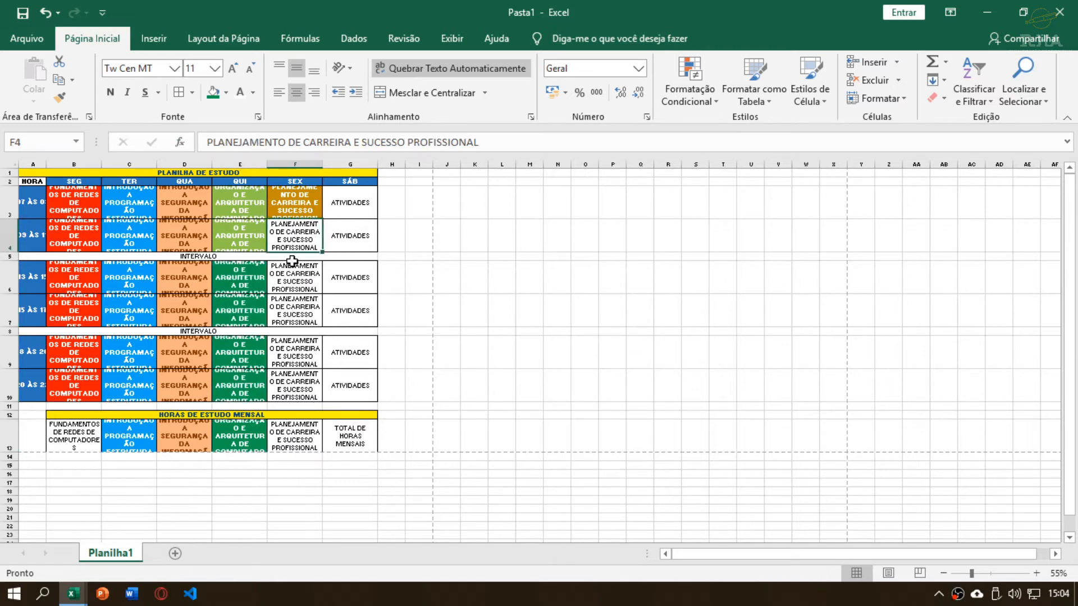
left_click_drag(293, 277, 294, 314, "ctrl")
left_click_drag(295, 358, 300, 392, "ctrl")
left_click(288, 431, "ctrl")
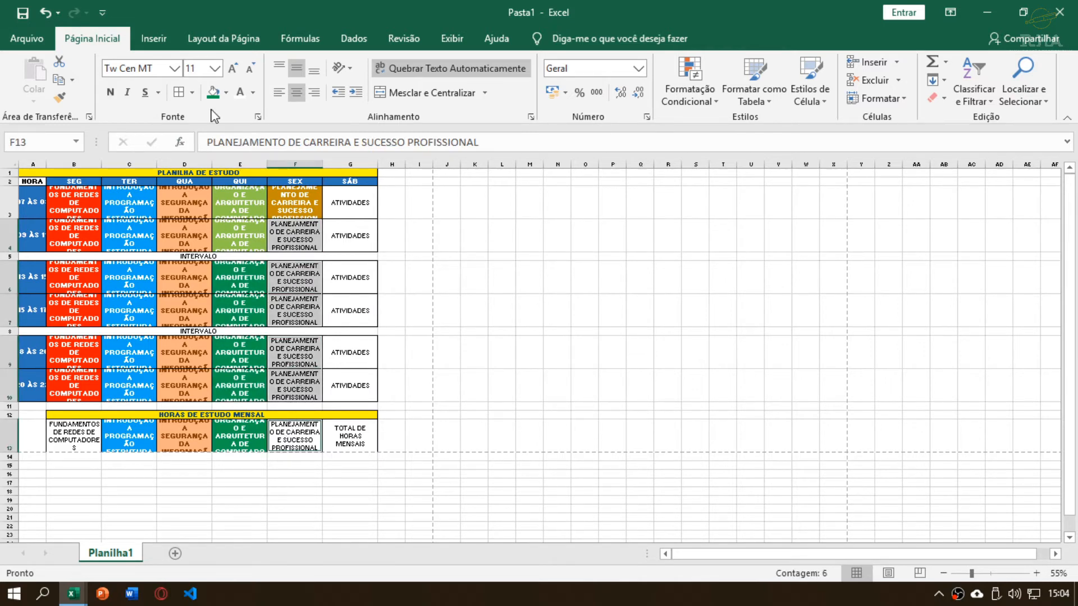
left_click(225, 92)
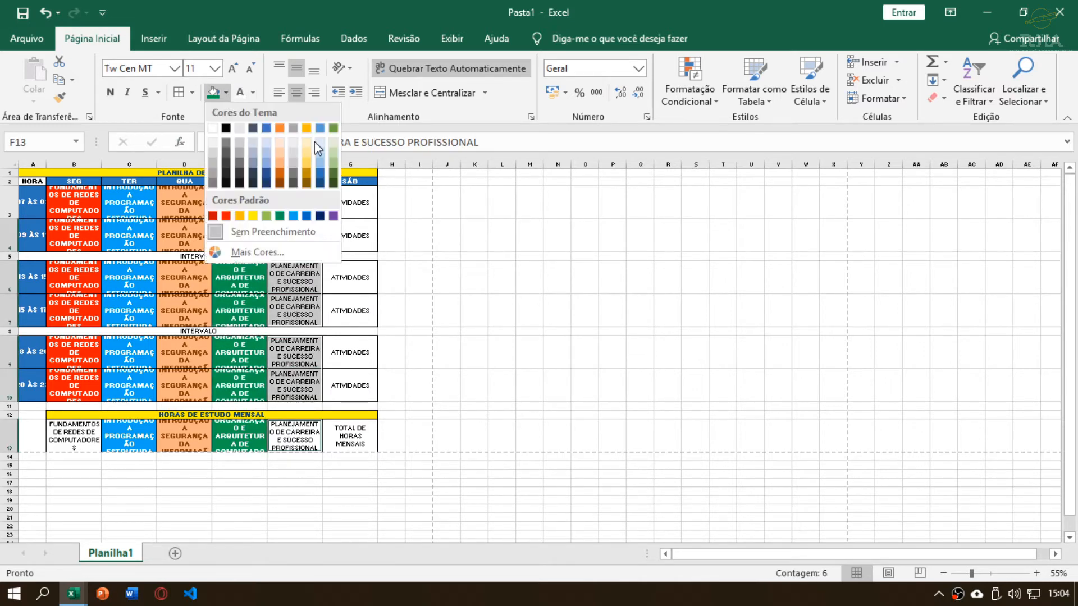
left_click(307, 183)
key("ctrl+n")
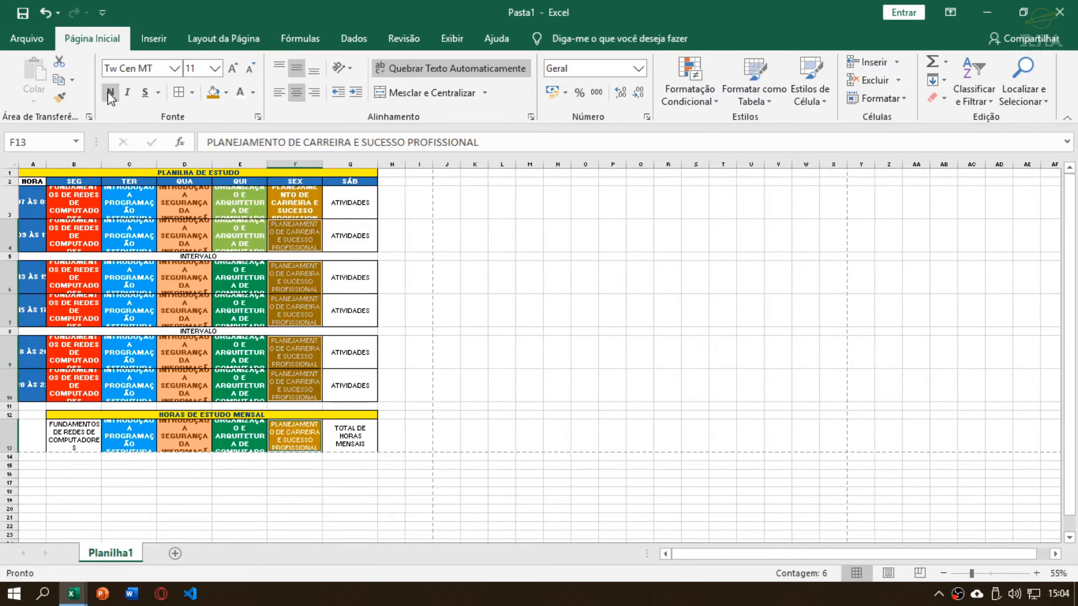
left_click(292, 243)
scroll(277, 247, "up", 2, "ctrl")
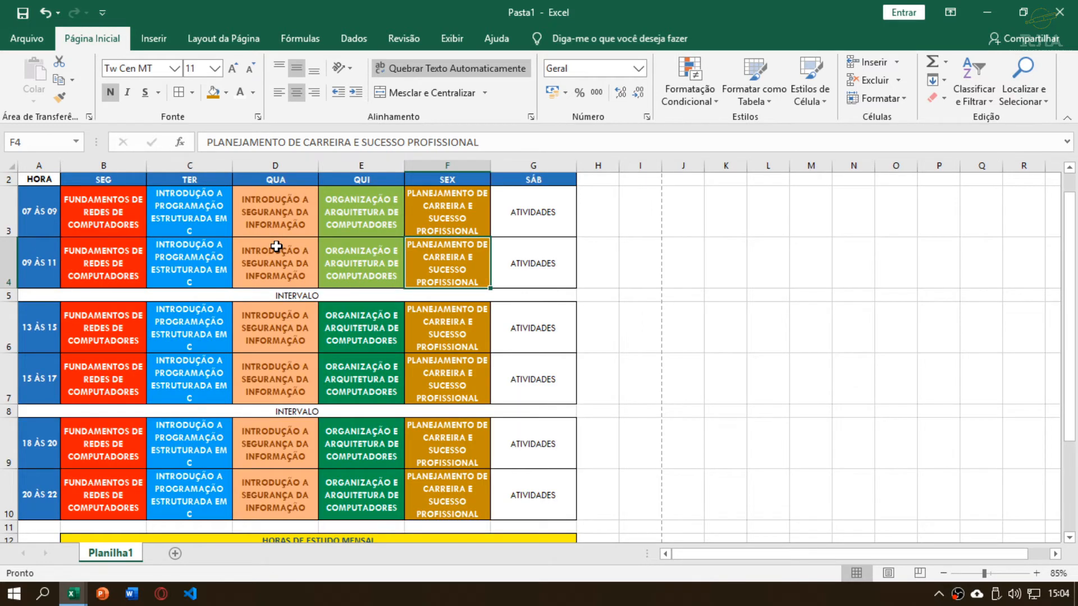
Copy the formatting of the red FUNDAMENTOS DE REDES DE COMPUTADORES cell B10 onto cell B13 in the monthly hours table
scroll(277, 247, "down", 2)
scroll(277, 242, "up", 3)
scroll(225, 280, "down", 1)
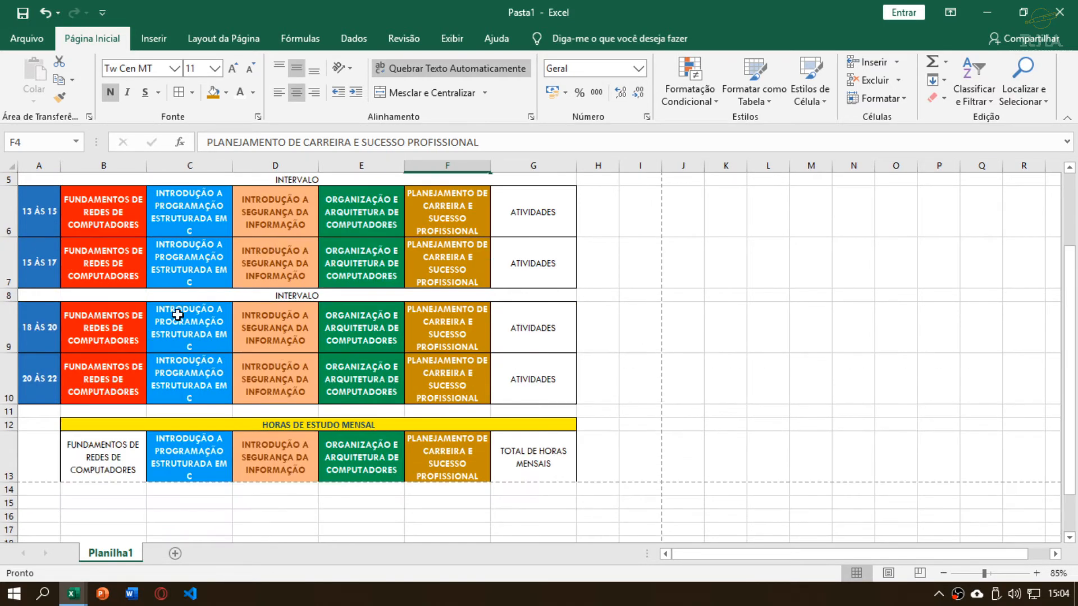
left_click(114, 396)
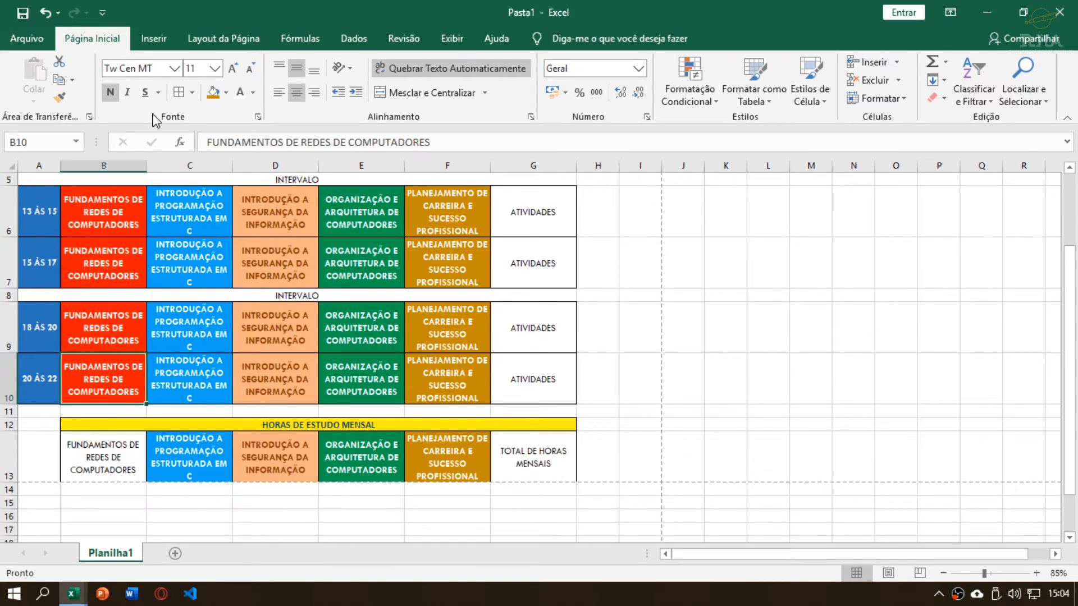
left_click(59, 96)
left_click(109, 458)
left_click(201, 451)
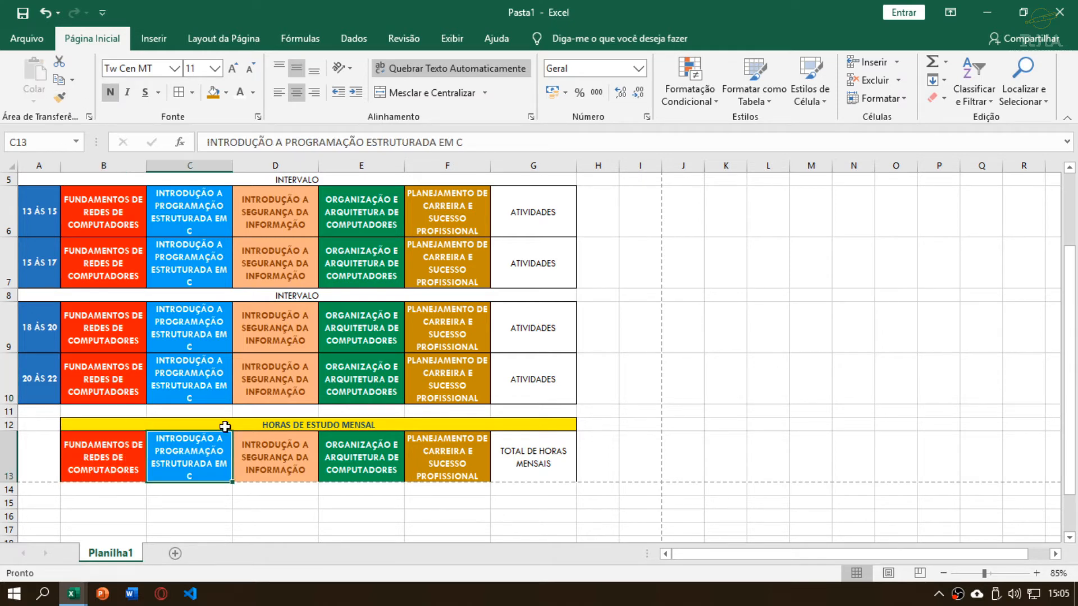
Set the font of the PLANILHA DE ESTUDO title and the HORAS DE ESTUDO MENSAL heading to Arial Black
left_click(285, 425)
scroll(286, 425, "up", 2)
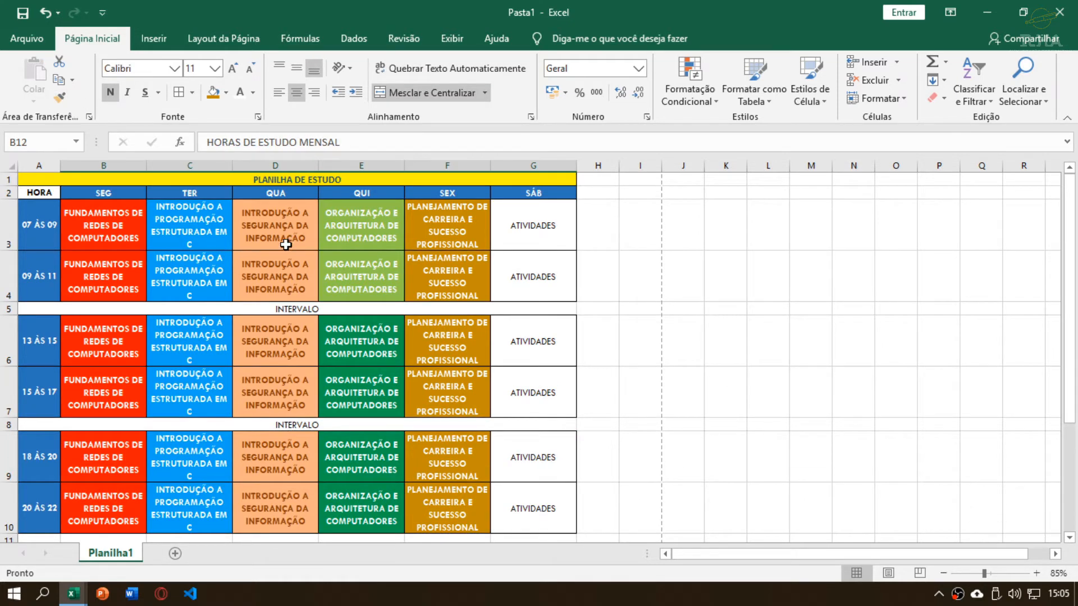
scroll(332, 341, "down", 2)
scroll(332, 341, "up", 2)
left_click(280, 178)
scroll(303, 257, "down", 2)
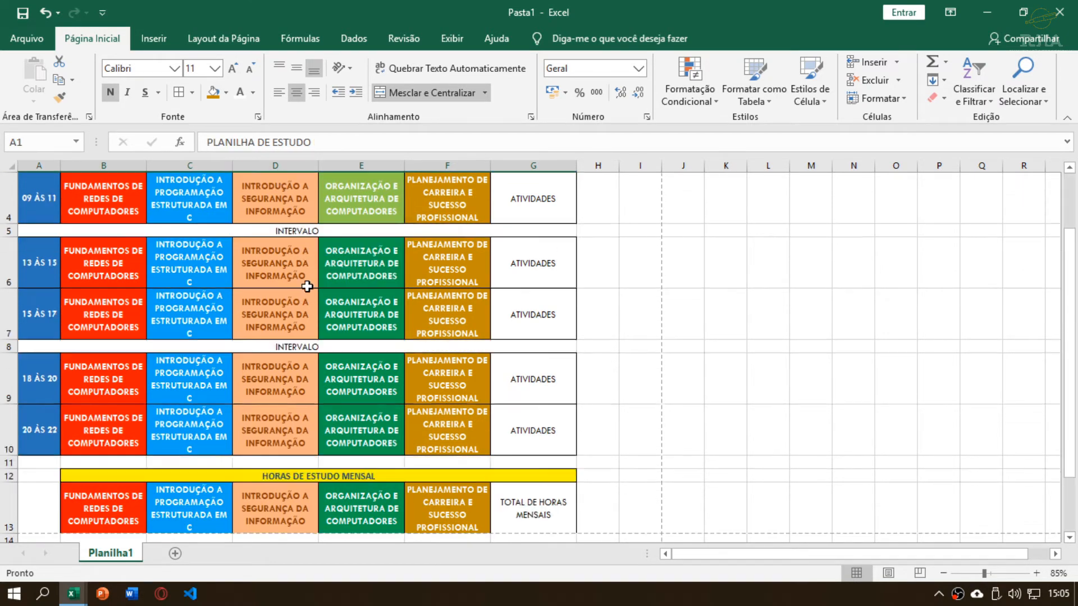
left_click(284, 358)
scroll(283, 359, "up", 2)
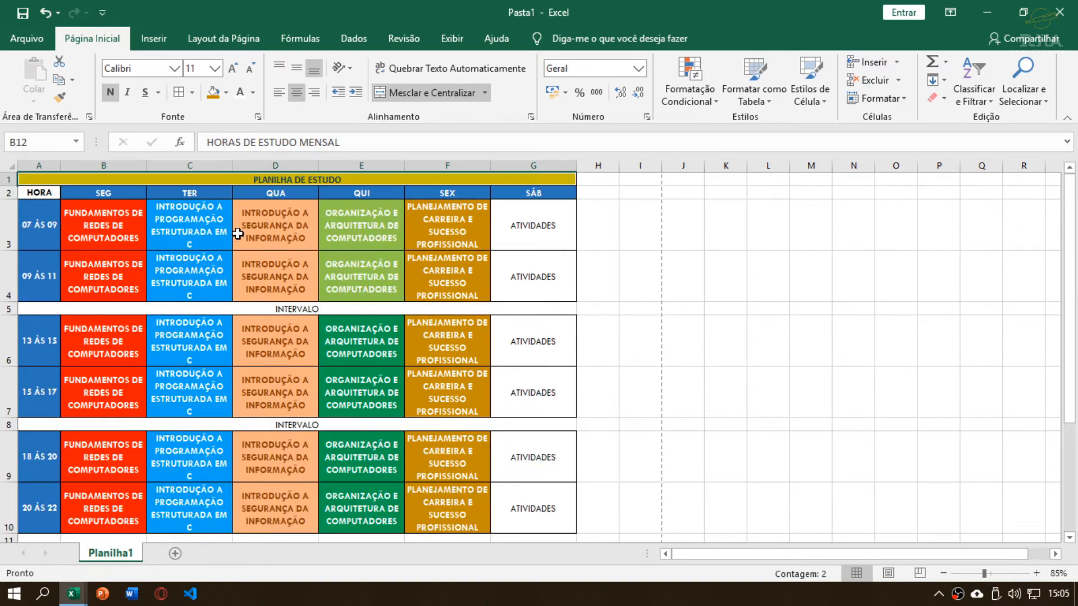
left_click(150, 73)
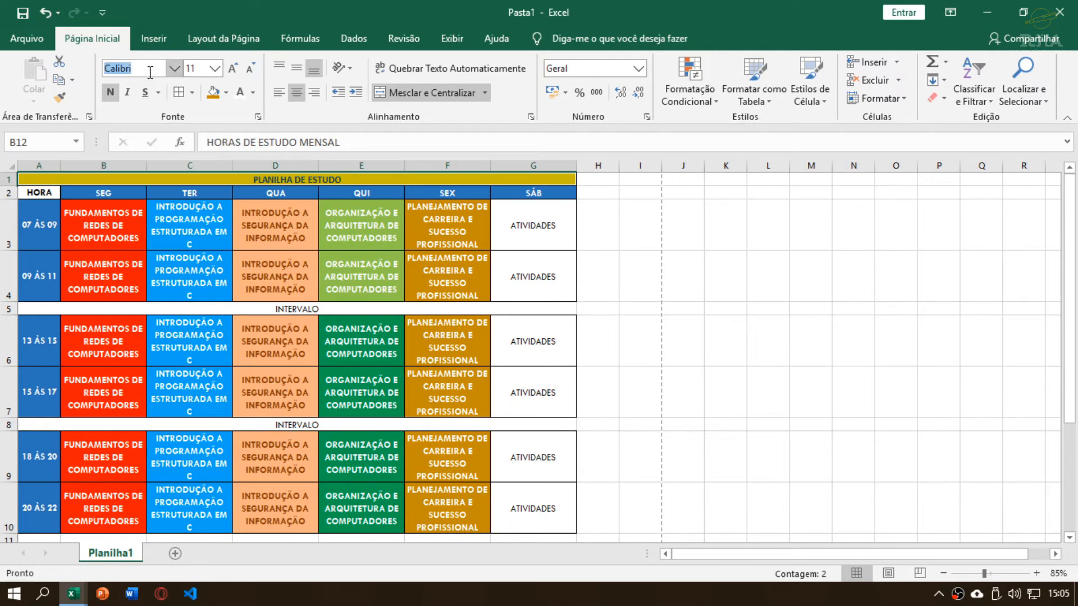
type("Arial Black")
key("Return")
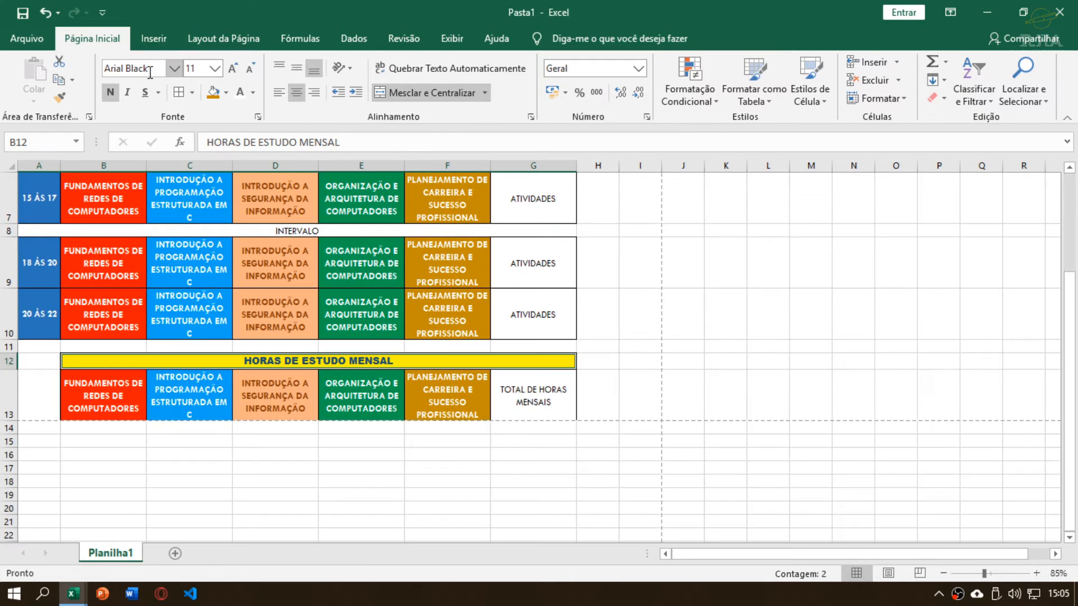
scroll(264, 213, "up", 2)
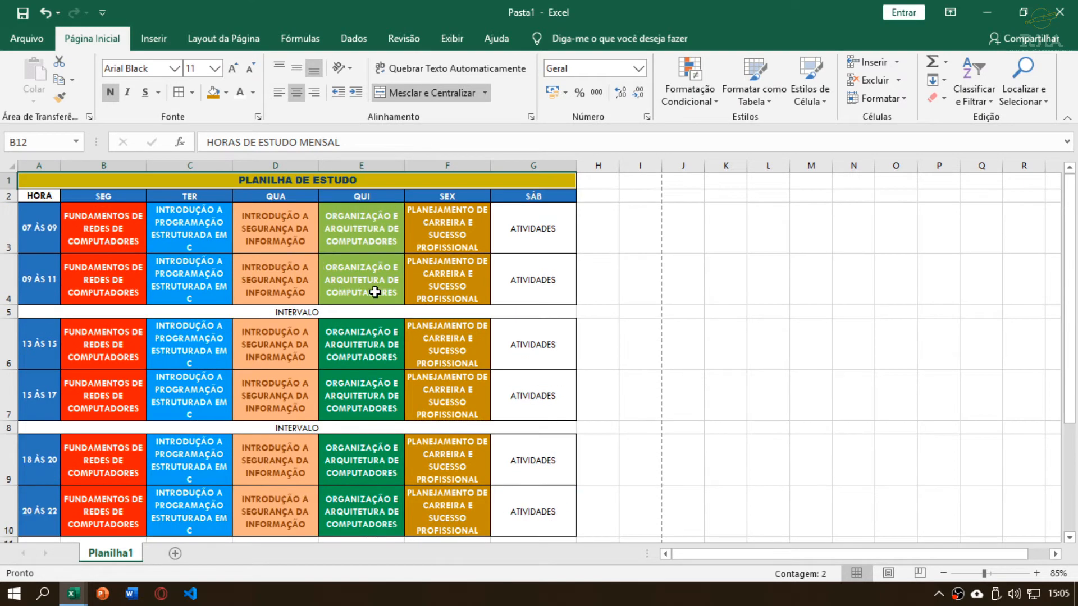
Check the schedule's layout in the print preview and return to the worksheet
left_click(389, 258)
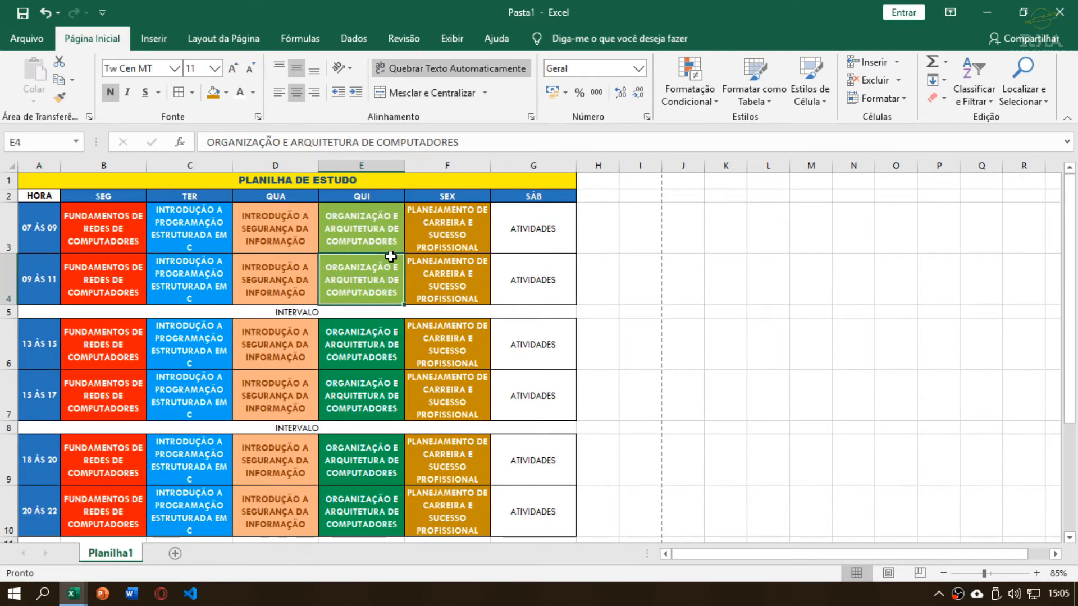
key("ctrl+p")
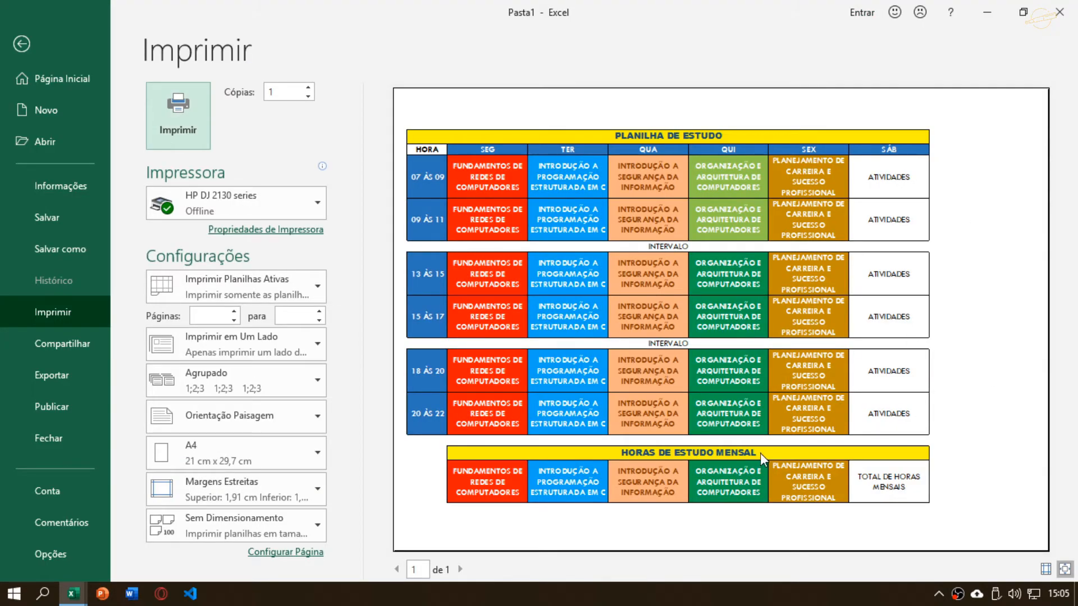
key("Escape")
Fill the TOTAL DE HORAS MENSAIS cell G13 with dark blue and make its text white and bold
scroll(522, 483, "down", 4)
scroll(507, 342, "up", 2)
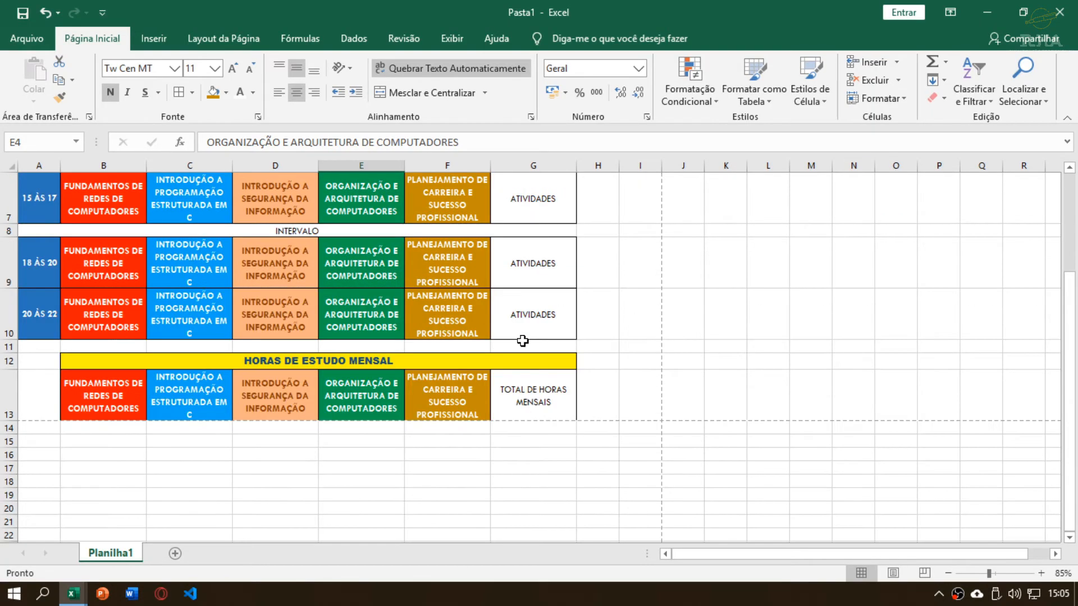
left_click(544, 388)
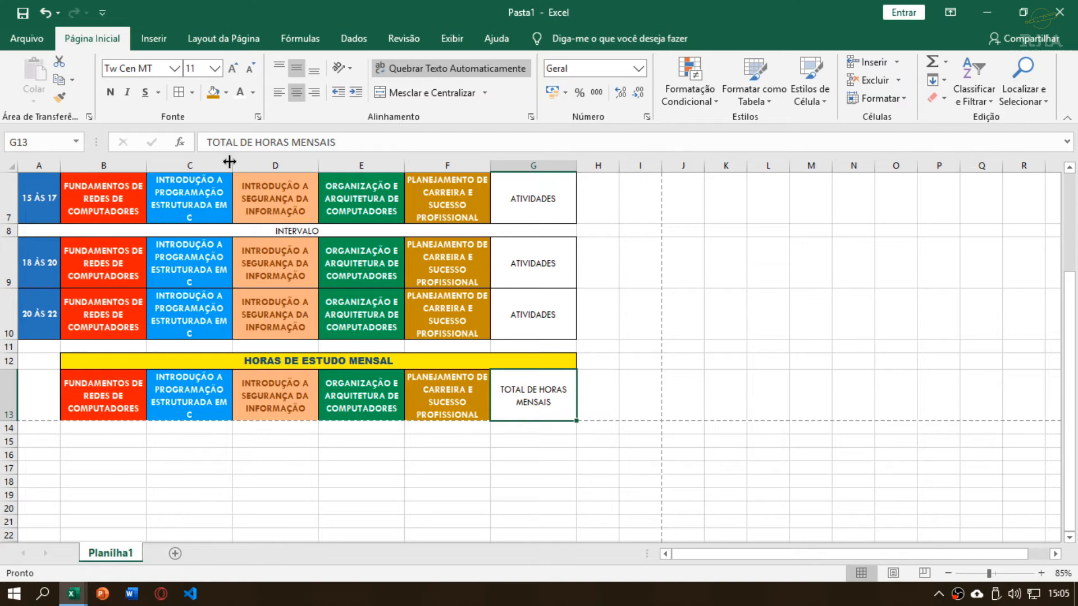
left_click(226, 93)
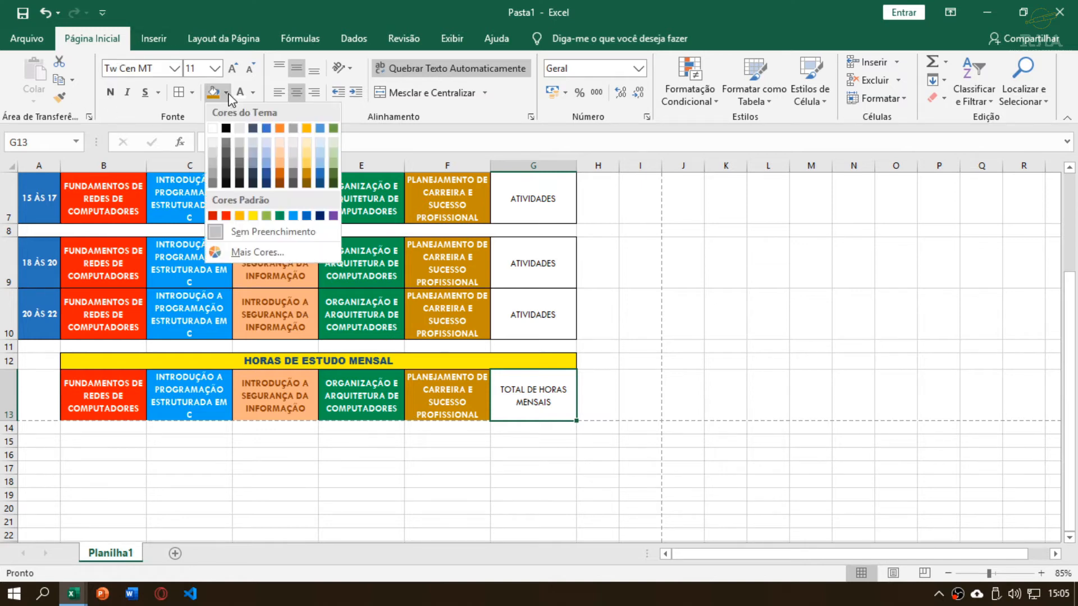
left_click(320, 183)
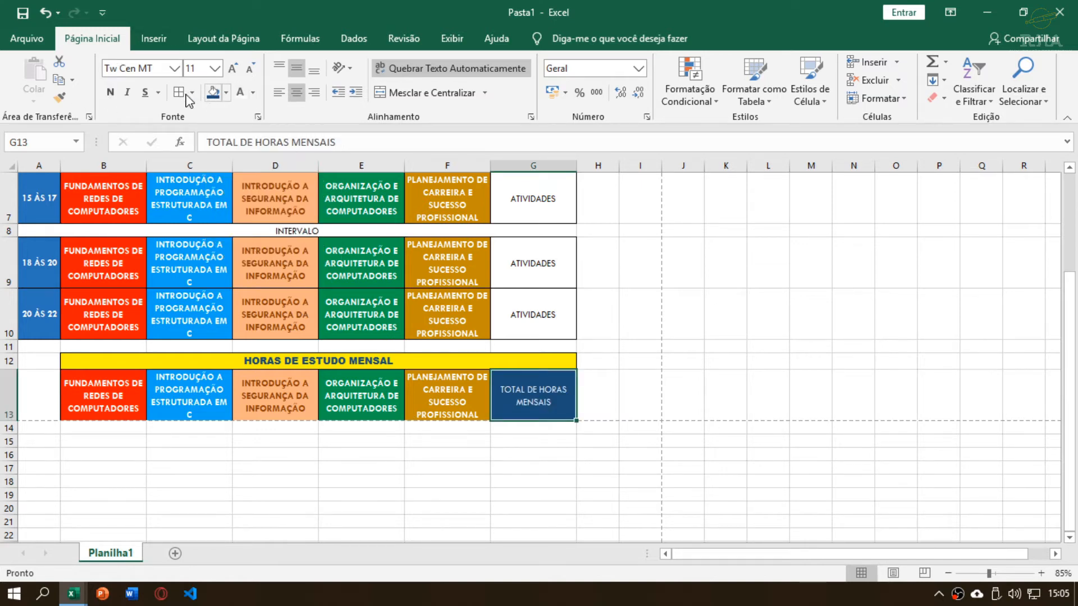
left_click(110, 92)
left_click(614, 365)
left_click(461, 427)
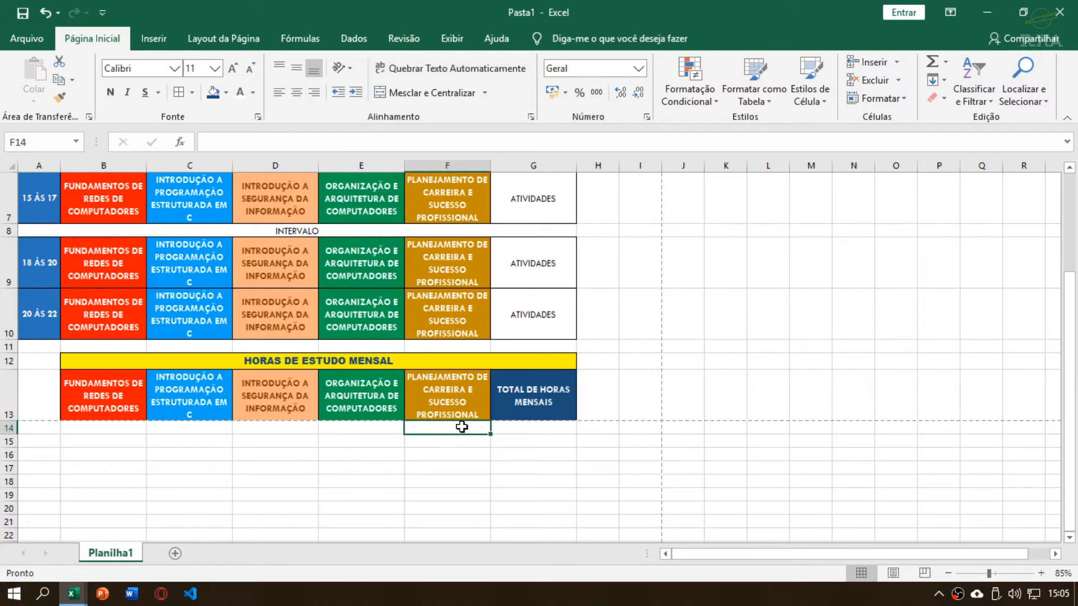
Add borders to the empty cells B14 to G14 below the monthly subject headers and make them centred and bold
left_click_drag(82, 426, 527, 428)
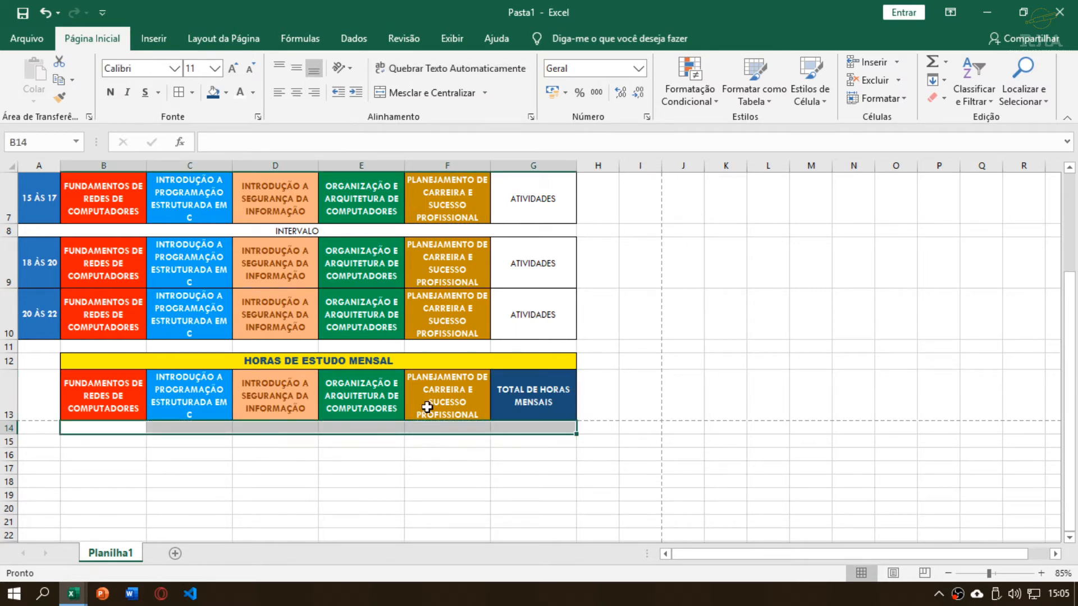
left_click(227, 392)
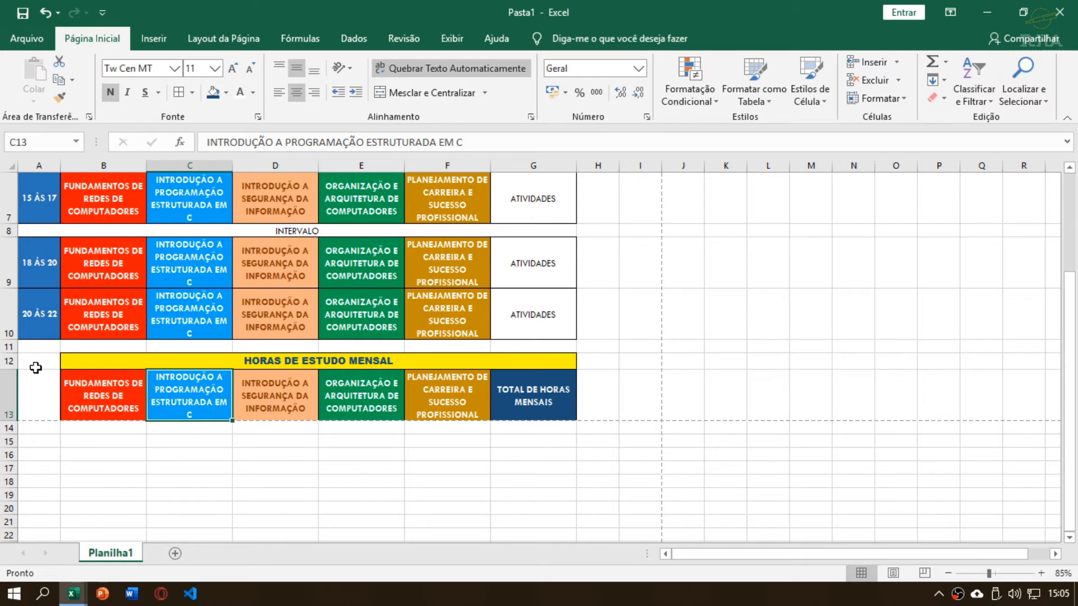
left_click(107, 426)
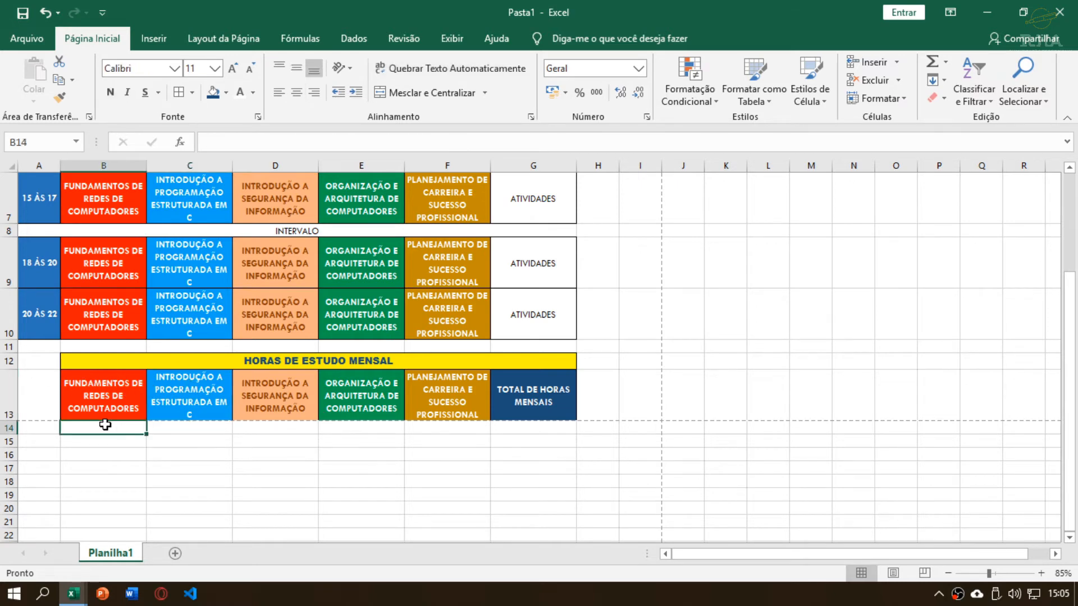
left_click_drag(89, 426, 493, 426)
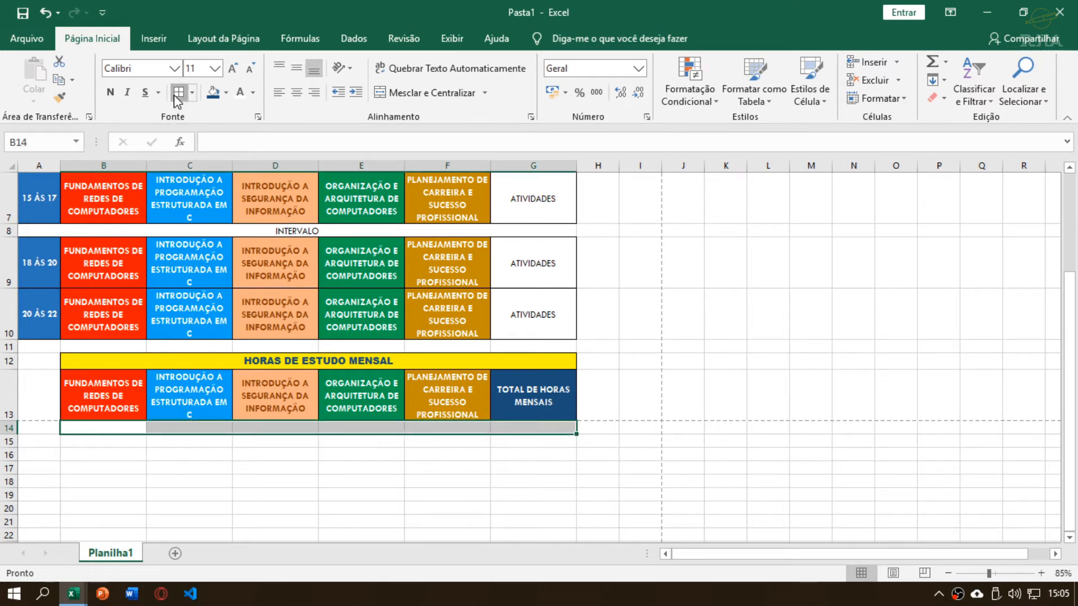
left_click(296, 92)
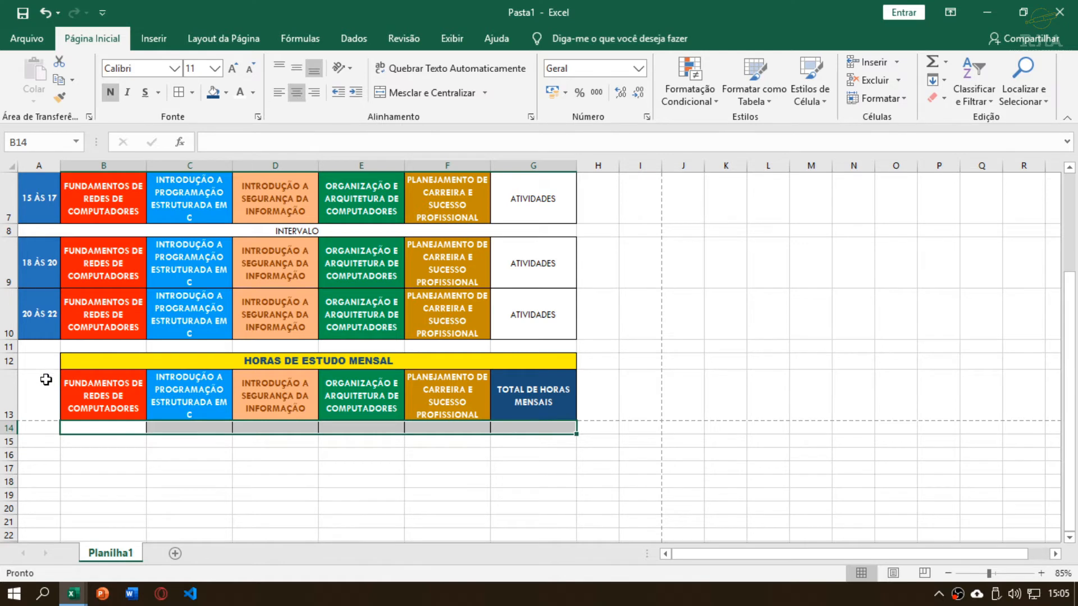
left_click(128, 428)
Start a CONT.SE formula in cell B14, below the FUNDAMENTOS DE REDES DE COMPUTADORES header of the monthly hours table
scroll(128, 428, "up", 2)
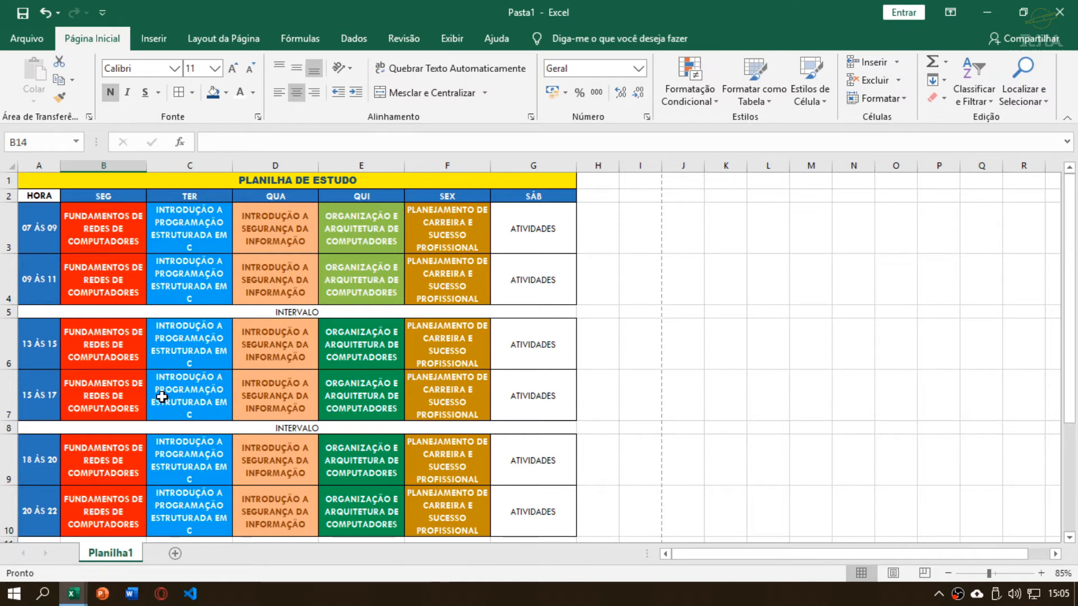
scroll(161, 393, "down", 1)
scroll(122, 381, "down", 1)
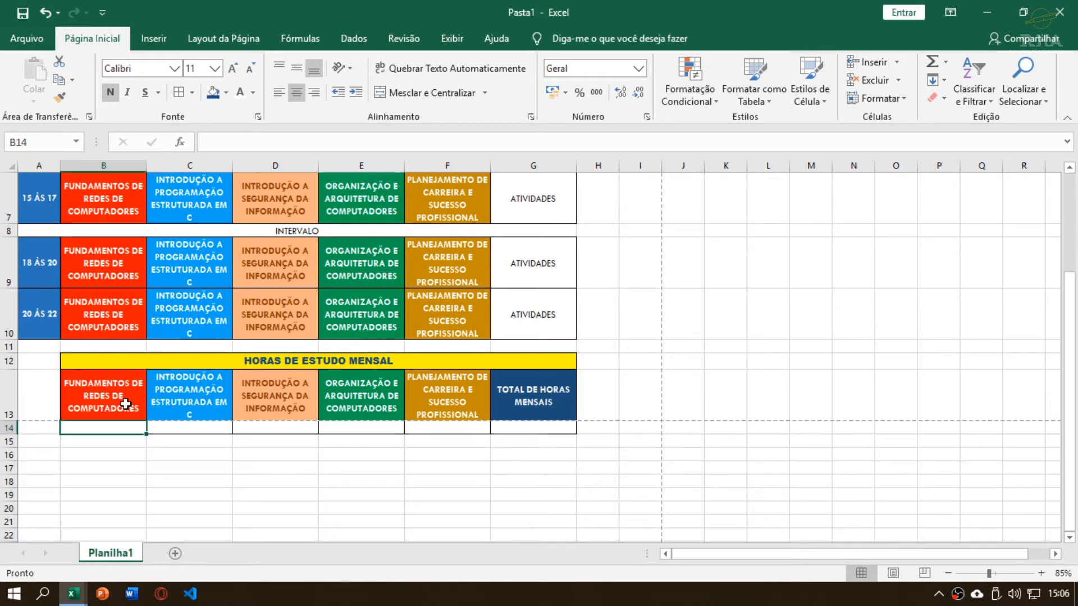
scroll(125, 404, "up", 1)
scroll(119, 304, "up", 1)
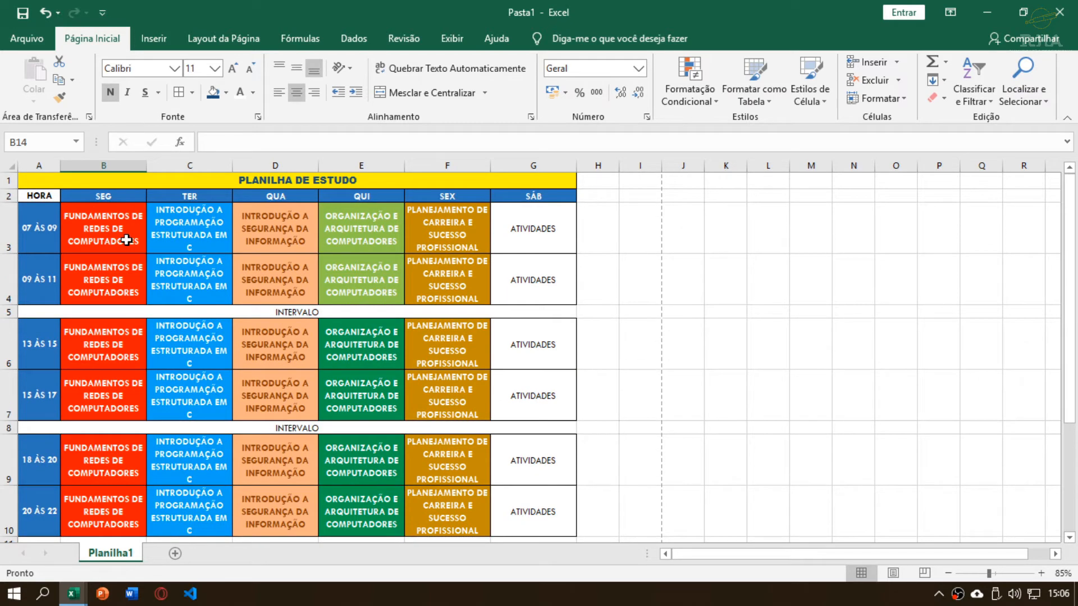
scroll(132, 326, "down", 2)
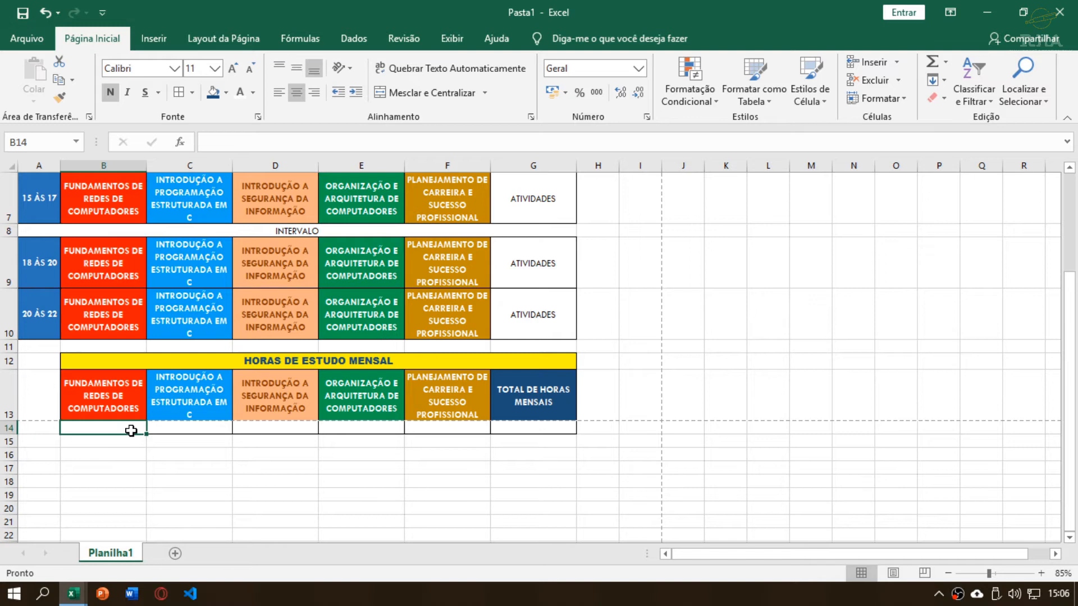
scroll(131, 431, "up", 1)
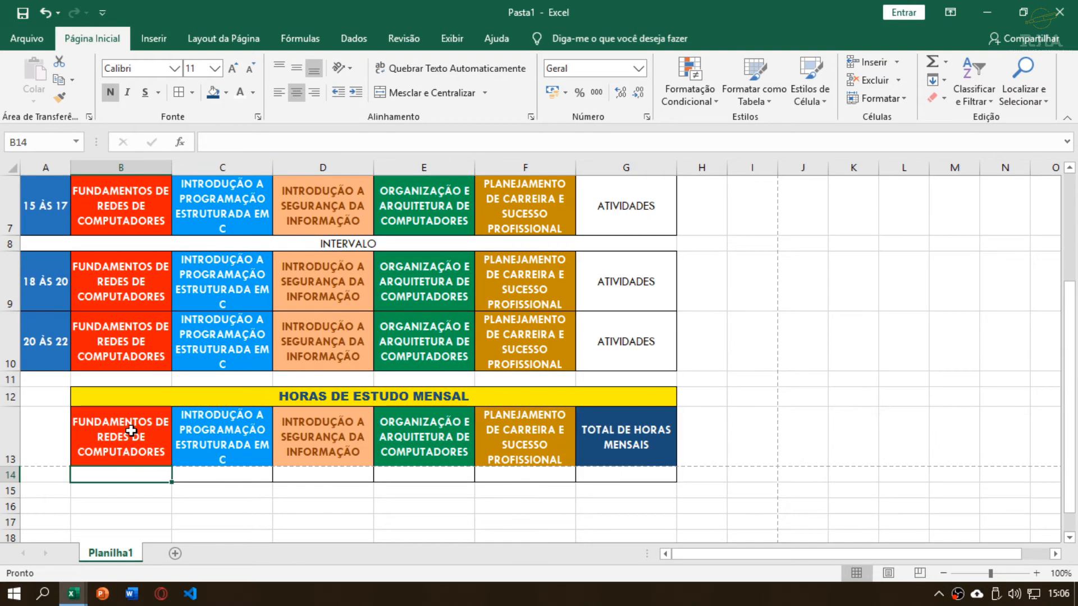
scroll(131, 430, "up", 1)
type("=")
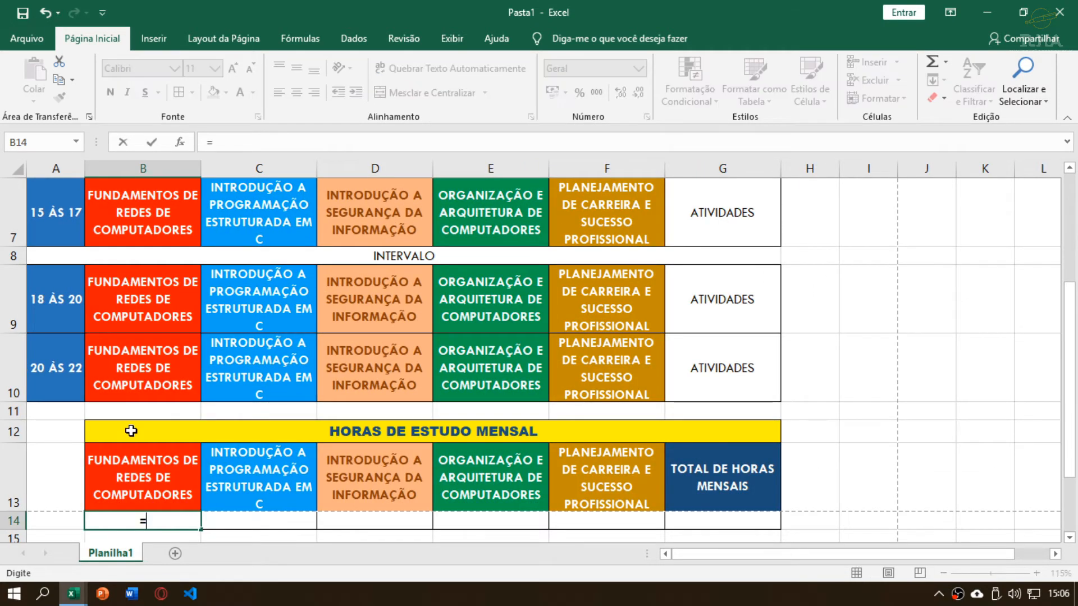
type("CONT")
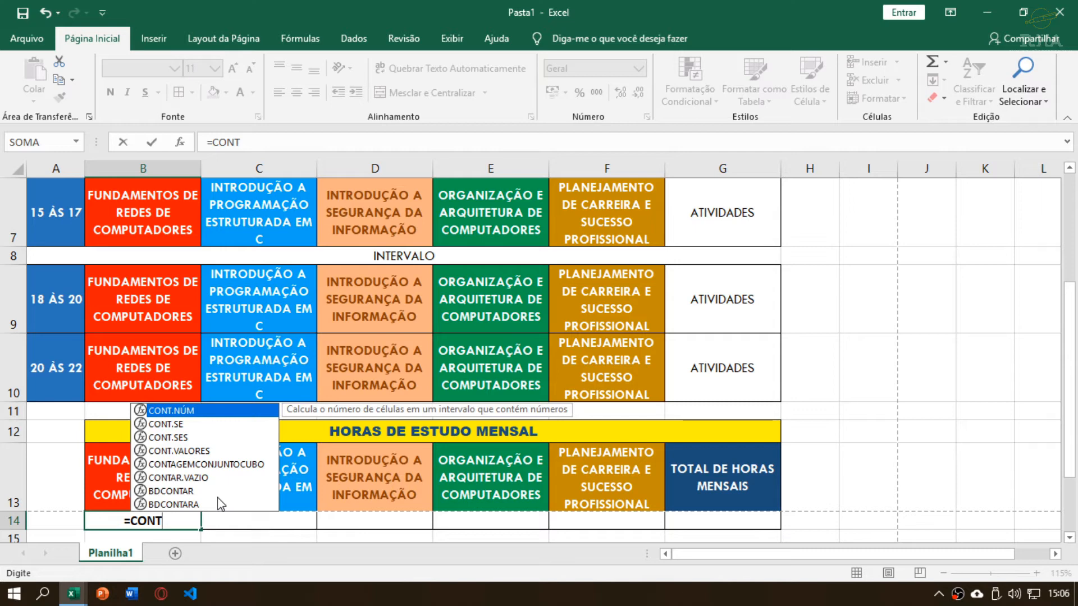
type(".")
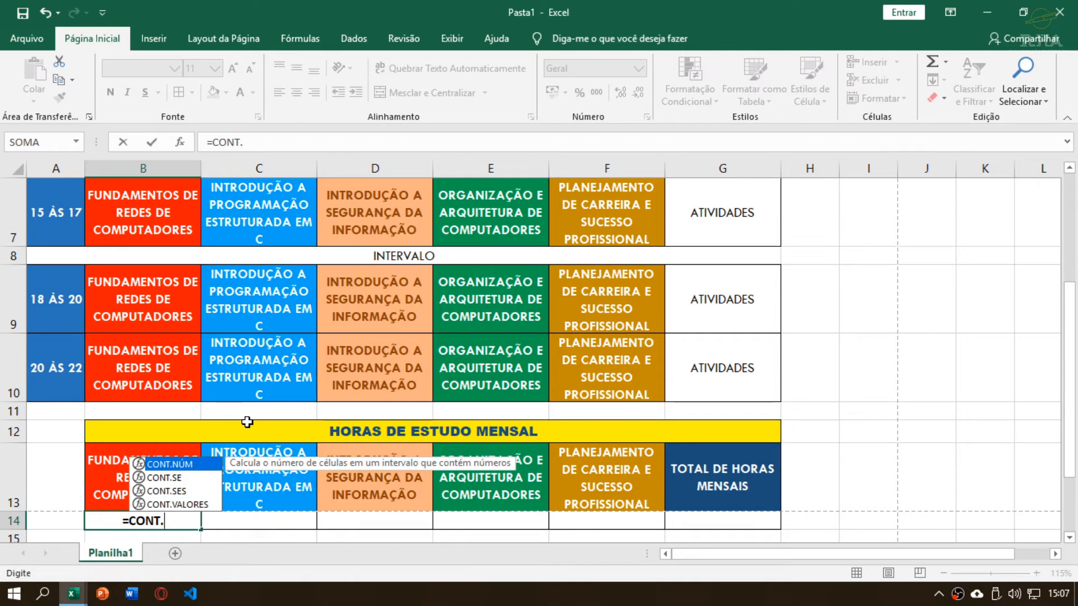
type("SE")
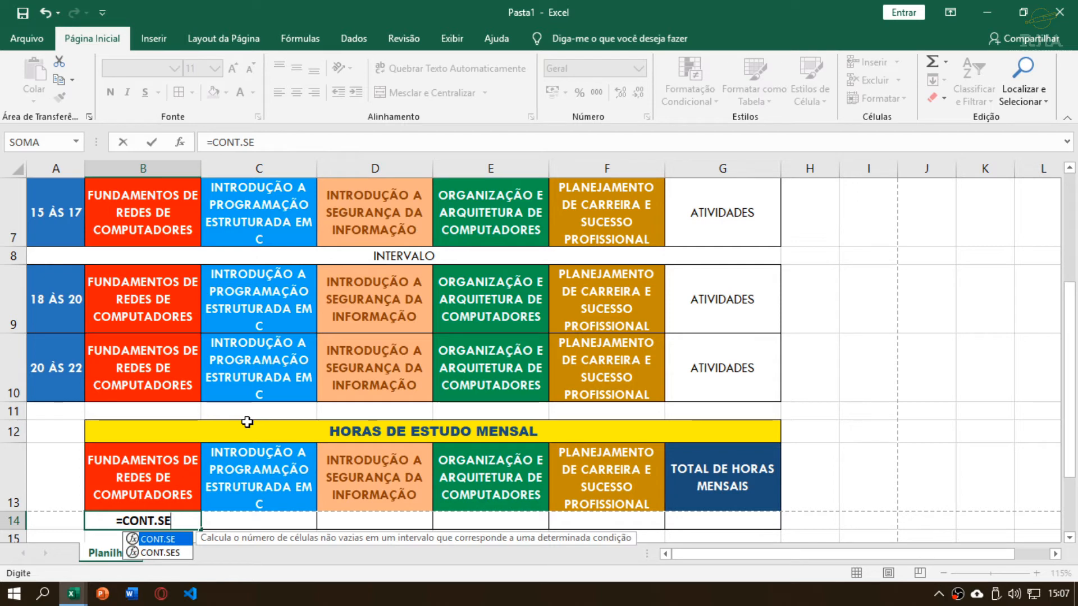
type("(")
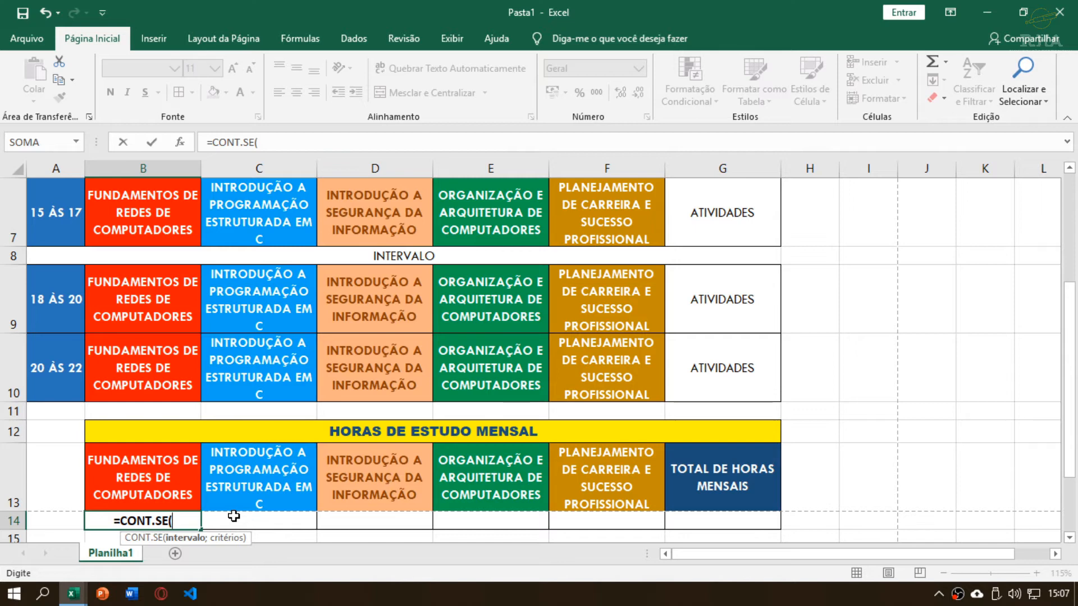
Examine the FUNDAMENTOS DE REDES DE COMPUTADORES slots in the weekly schedule against the matching header in the monthly hours table
scroll(207, 476, "up", 2)
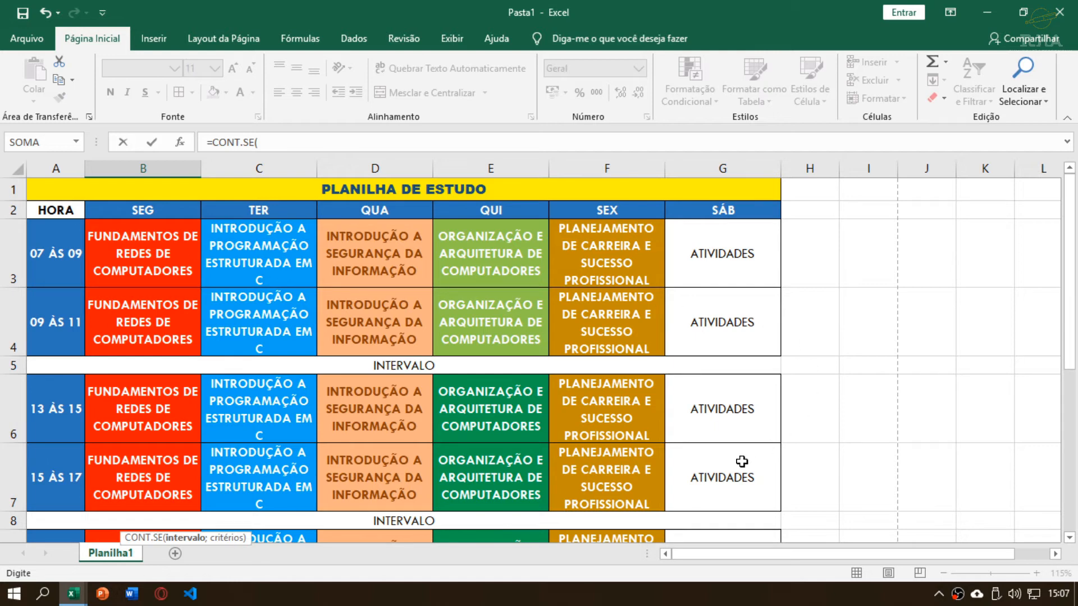
scroll(728, 473, "down", 1)
scroll(728, 473, "down", 1)
scroll(124, 281, "down", 1)
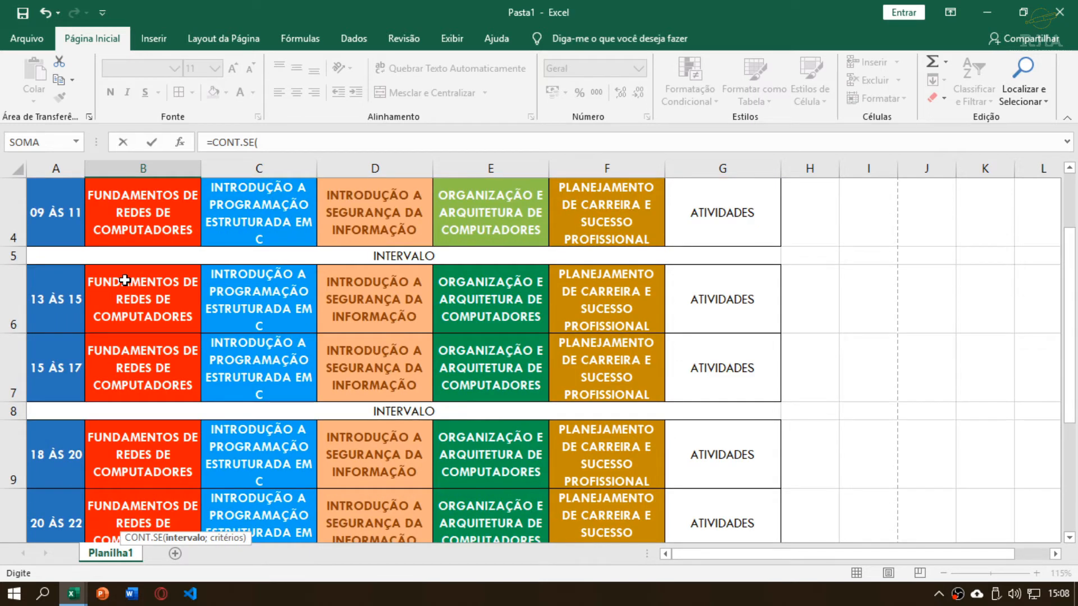
scroll(123, 281, "down", 2)
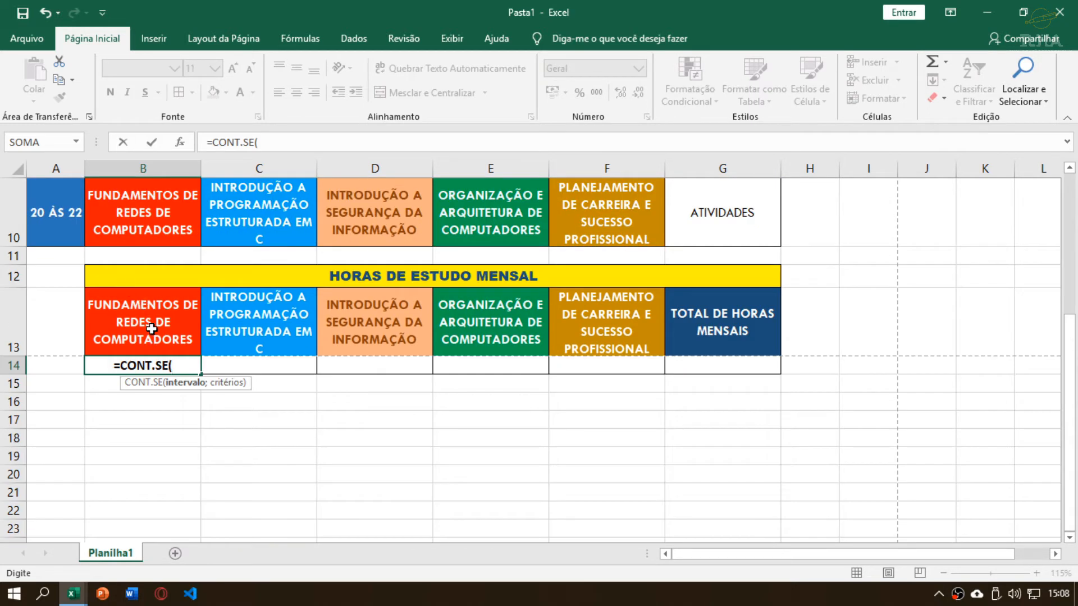
scroll(151, 329, "up", 1)
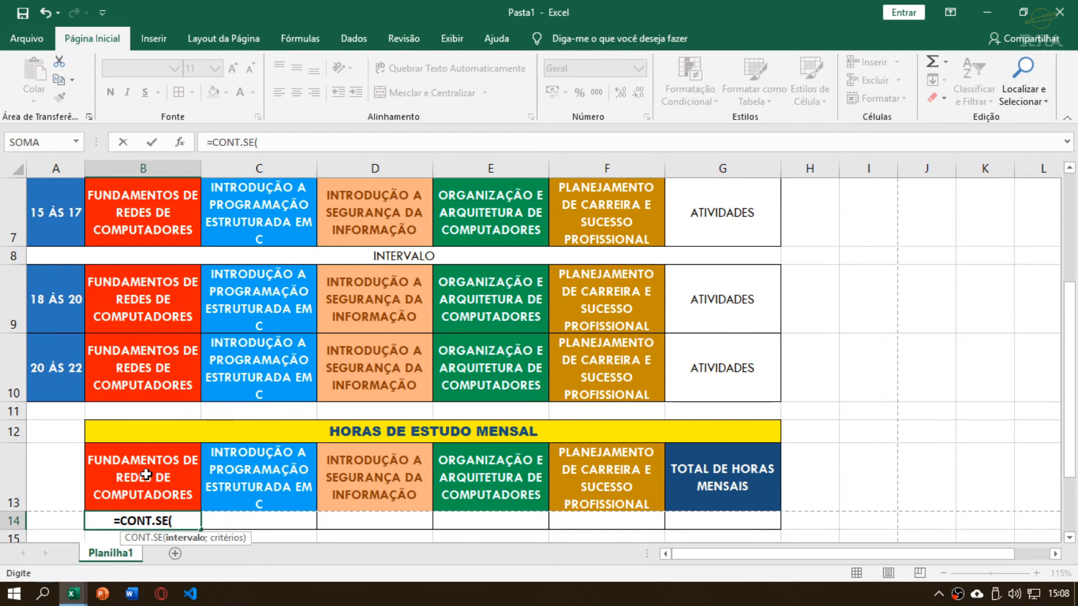
scroll(131, 381, "up", 2)
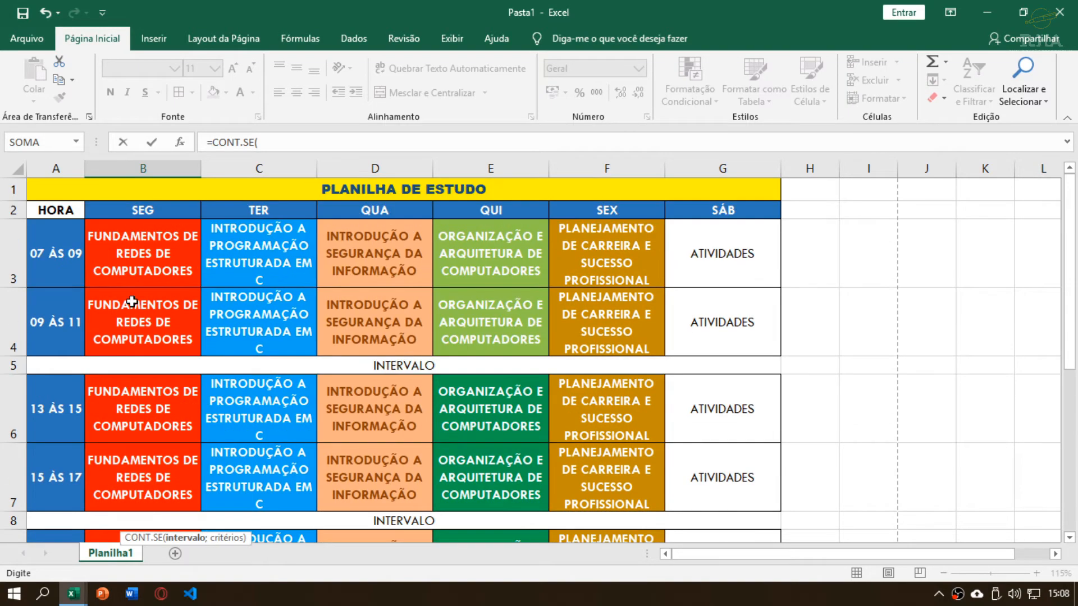
scroll(207, 380, "down", 2)
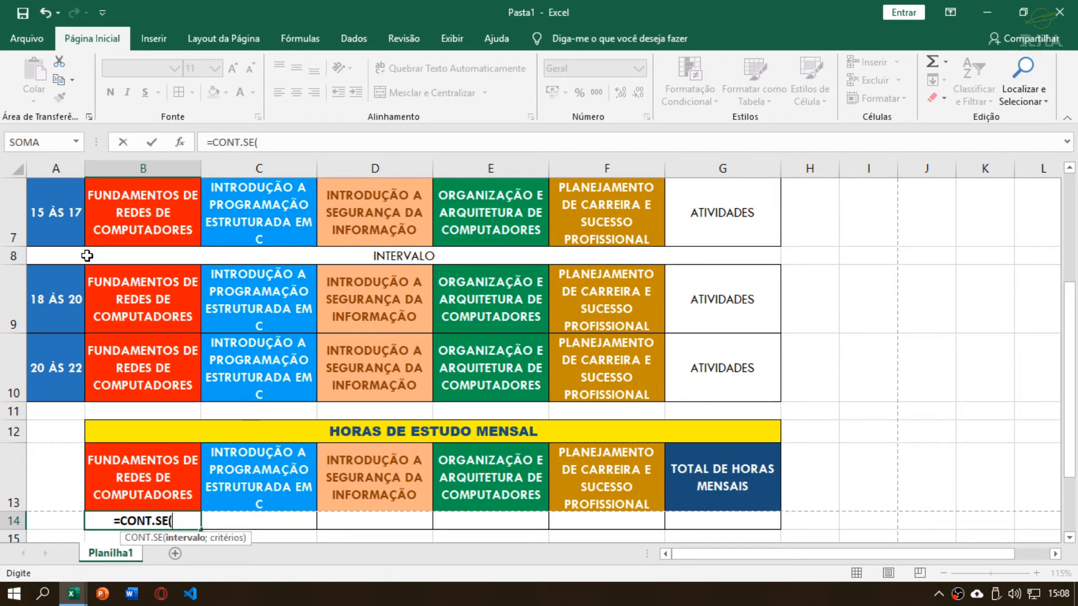
scroll(179, 349, "down", 1)
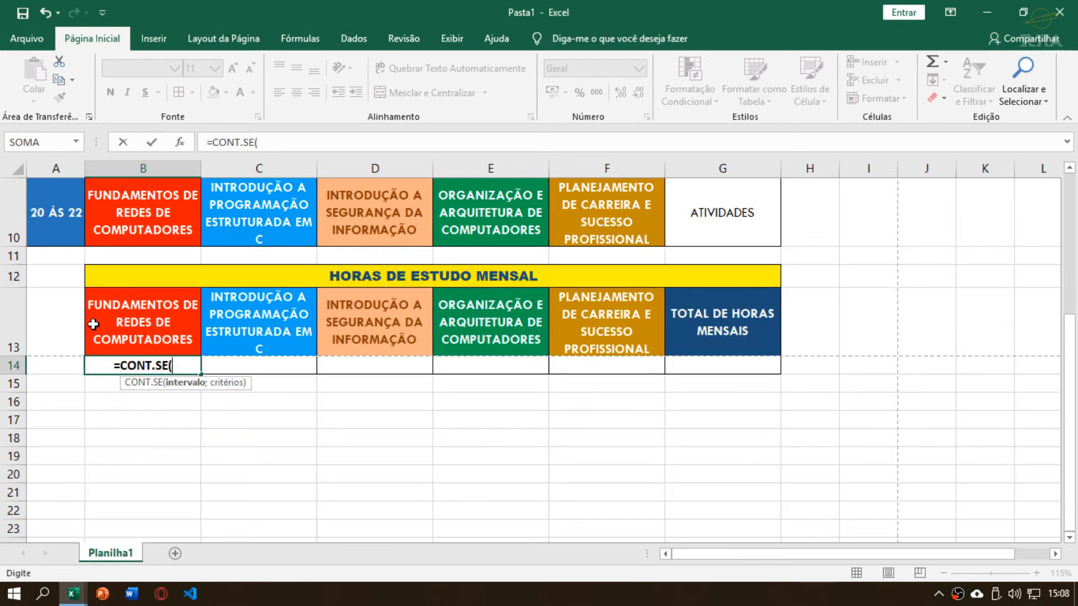
scroll(142, 312, "up", 1)
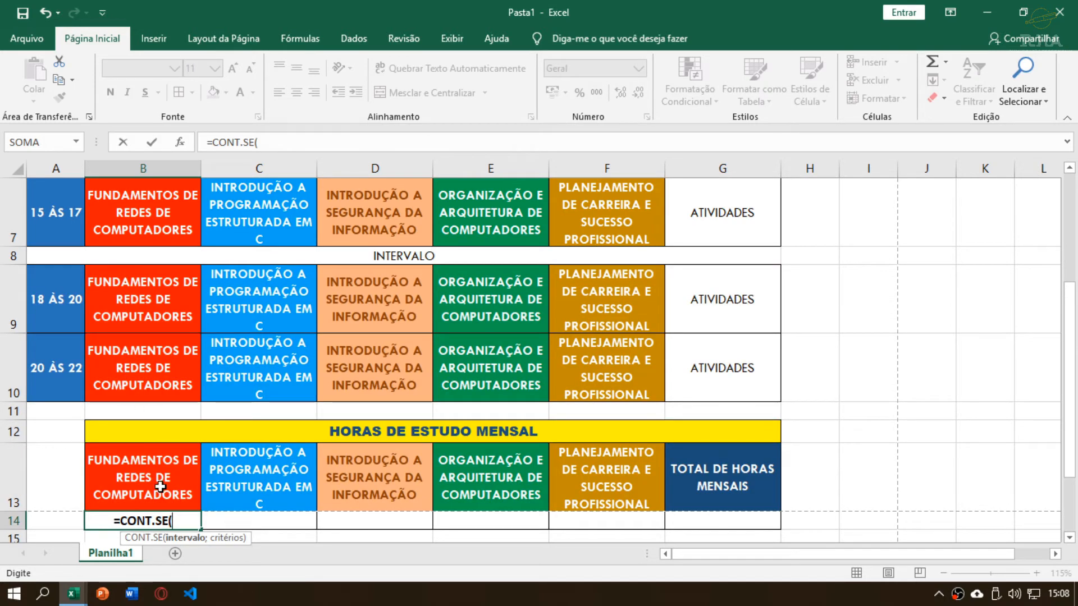
Complete the CONT.SE formula in B14 with the schedule range A1:G10 and the subject header B13 as the criterion
scroll(143, 396, "up", 2)
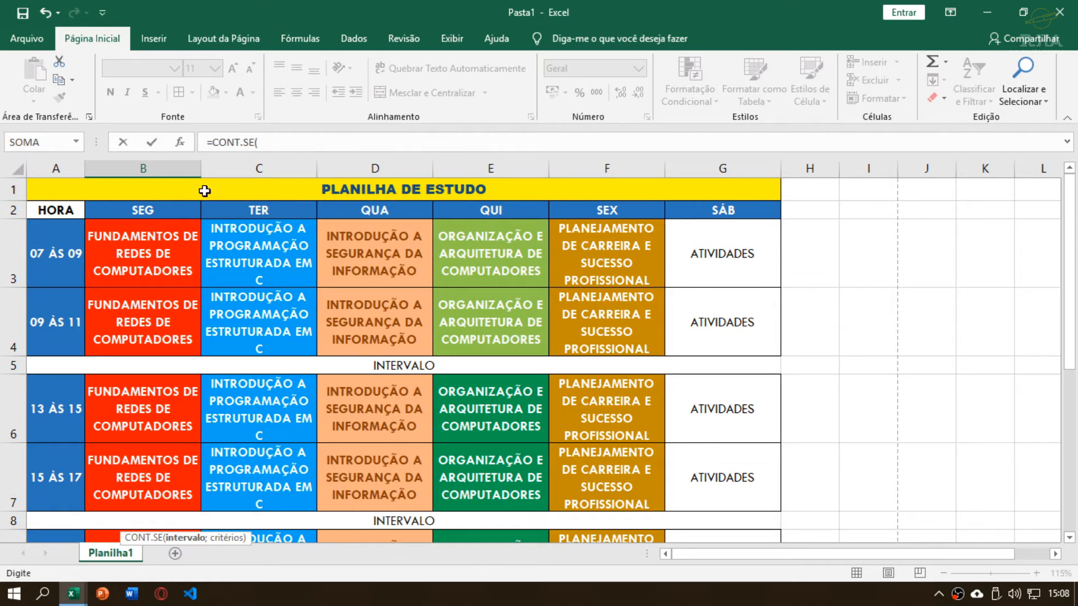
left_click_drag(152, 192, 124, 383)
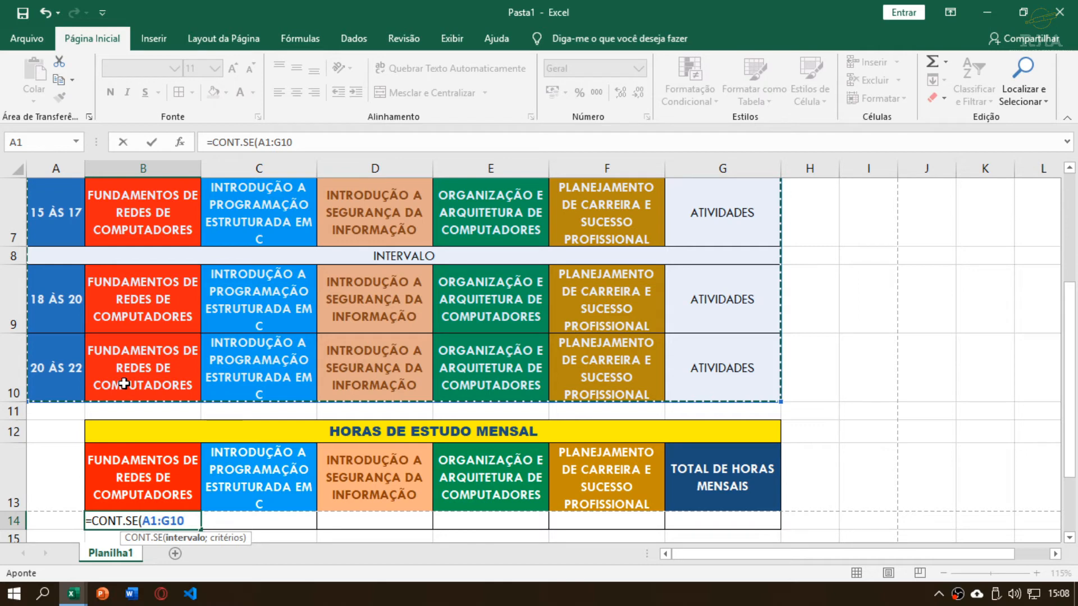
type(";")
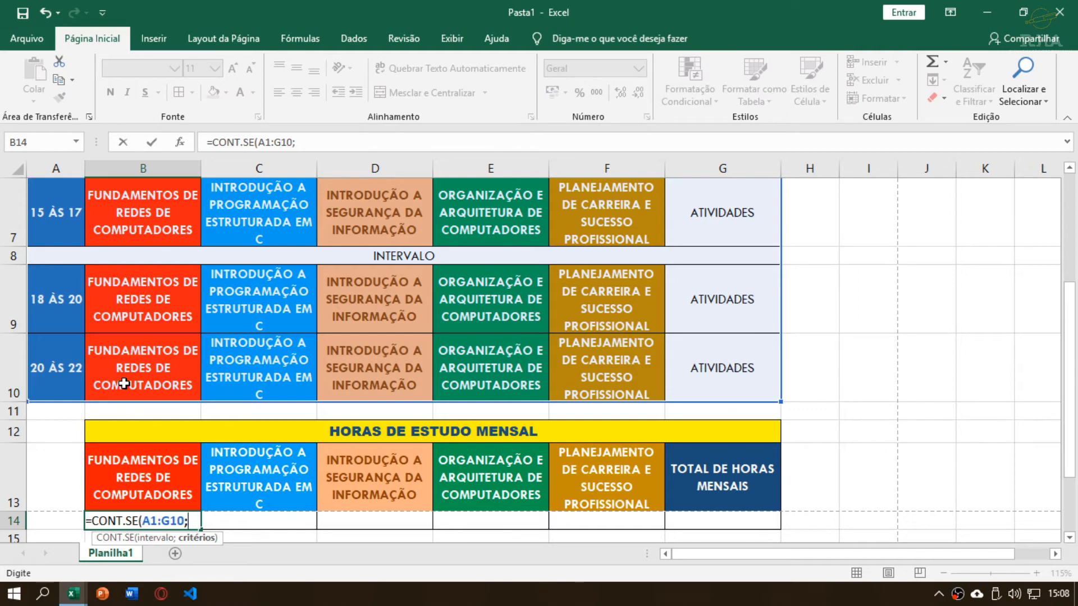
scroll(370, 311, "up", 2)
scroll(337, 318, "down", 3)
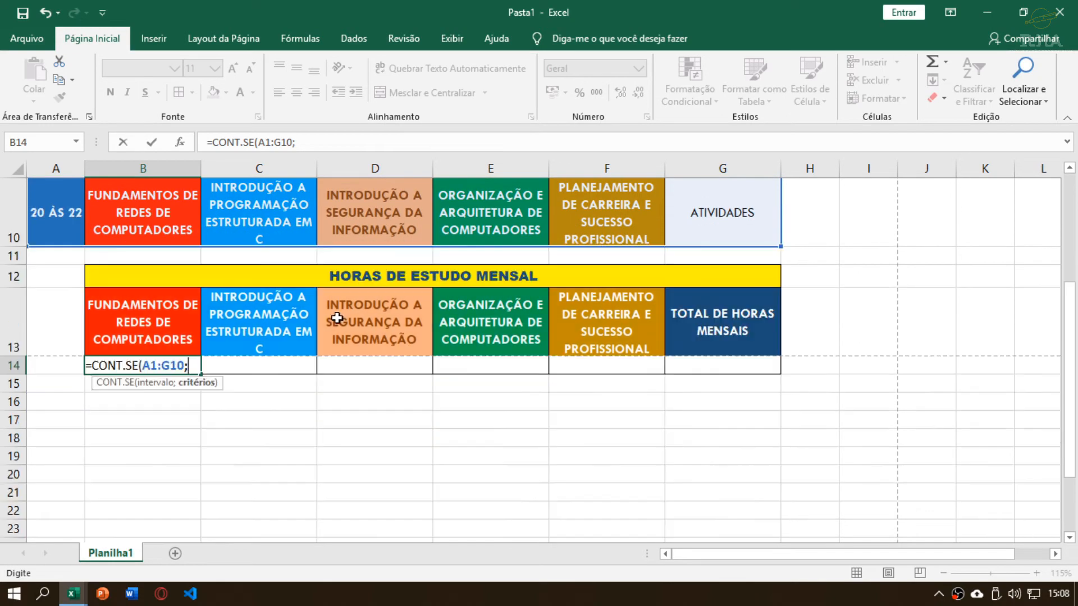
scroll(280, 337, "up", 3)
scroll(247, 356, "down", 1)
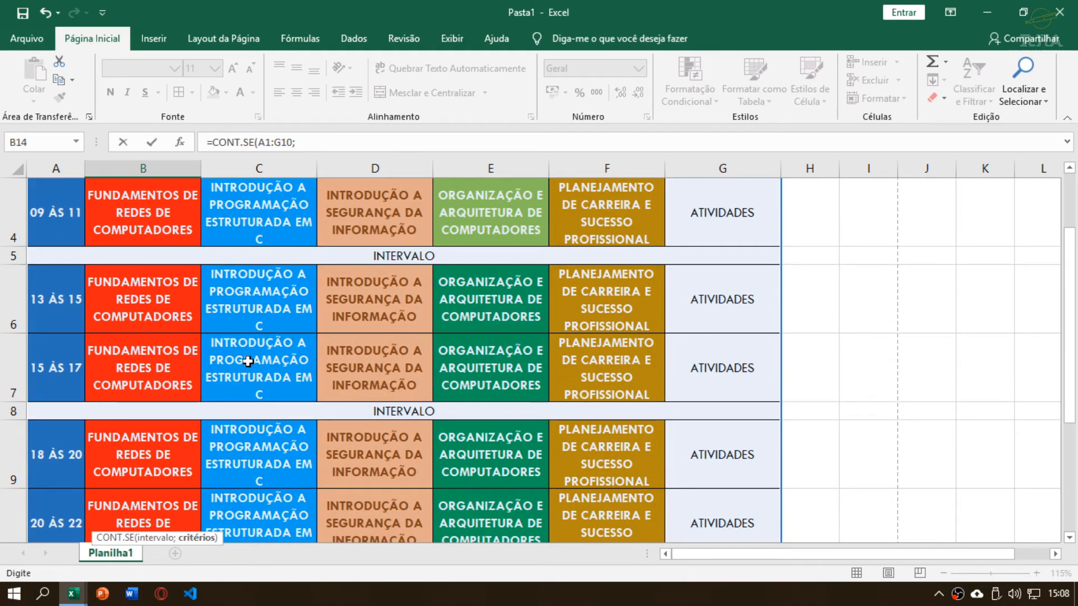
scroll(248, 361, "down", 2)
scroll(282, 343, "up", 1)
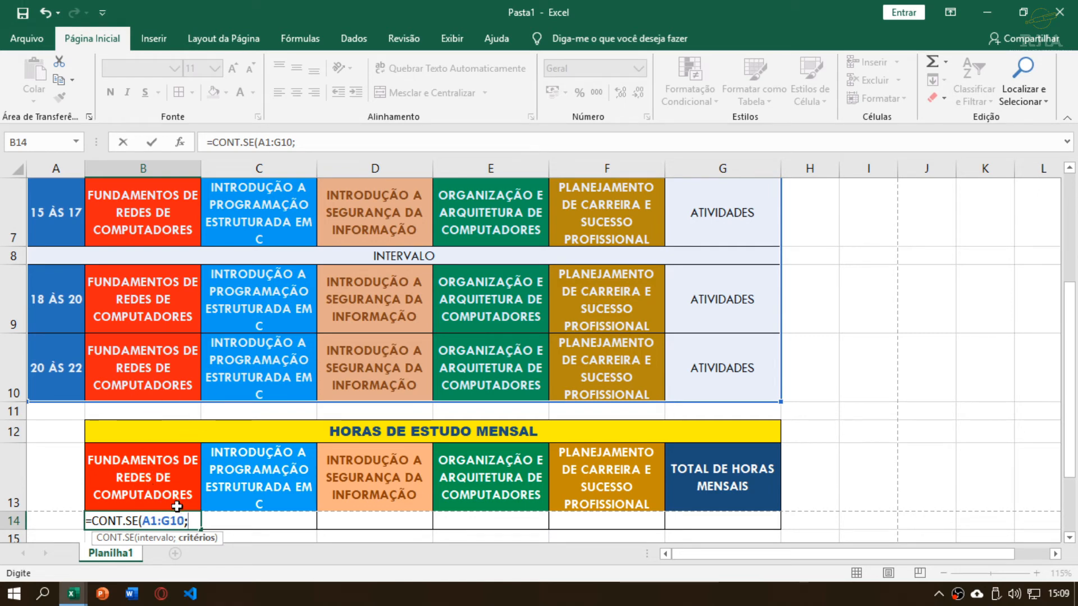
left_click(142, 487)
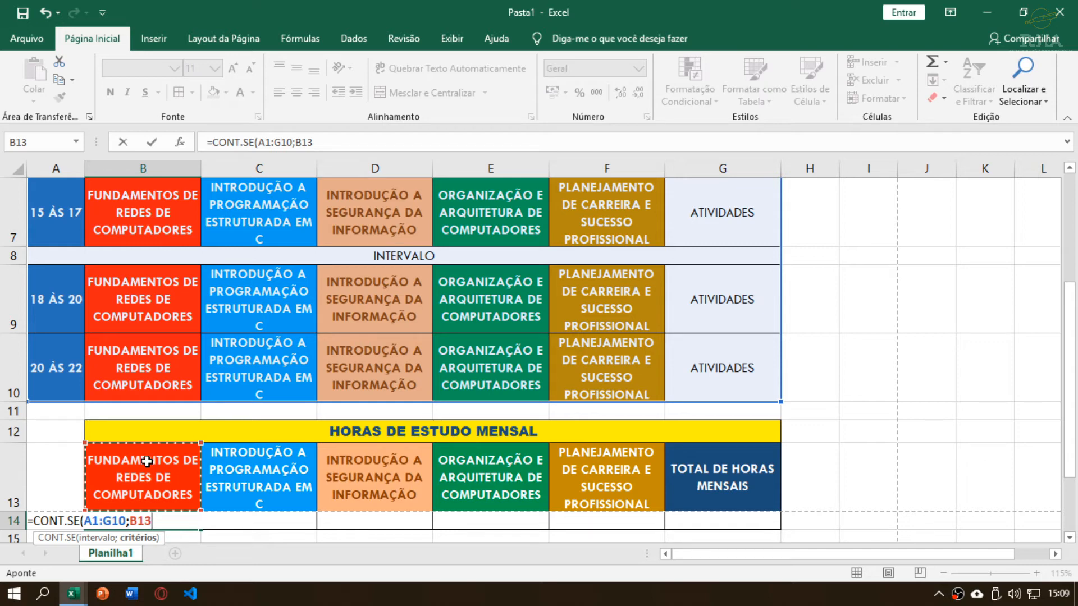
type(")")
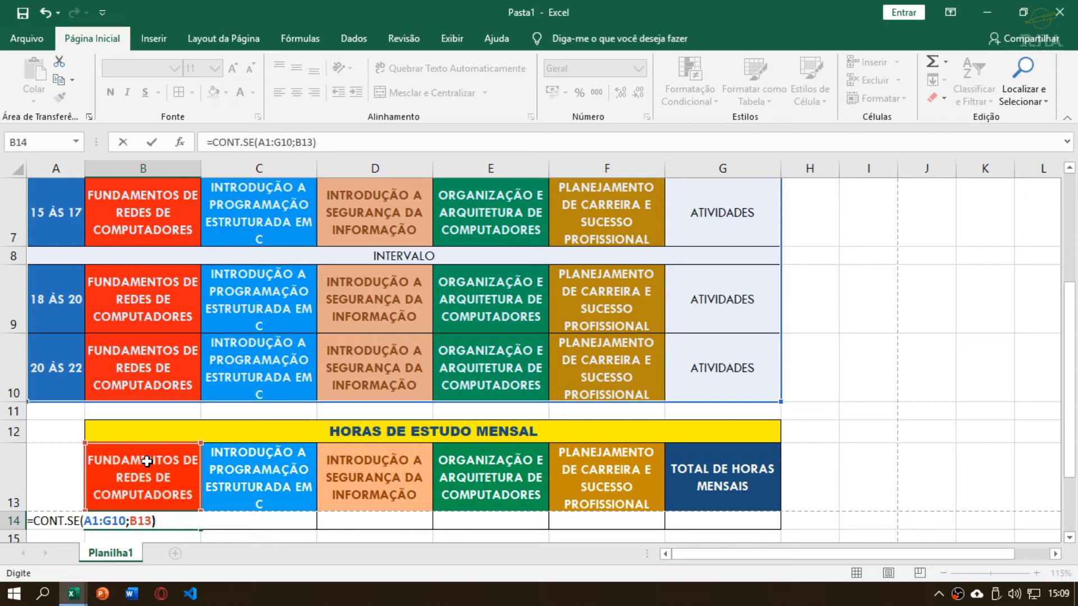
Try to multiply the CONT.SE count in B14 by 2
type("*")
type("2")
scroll(138, 318, "up", 2)
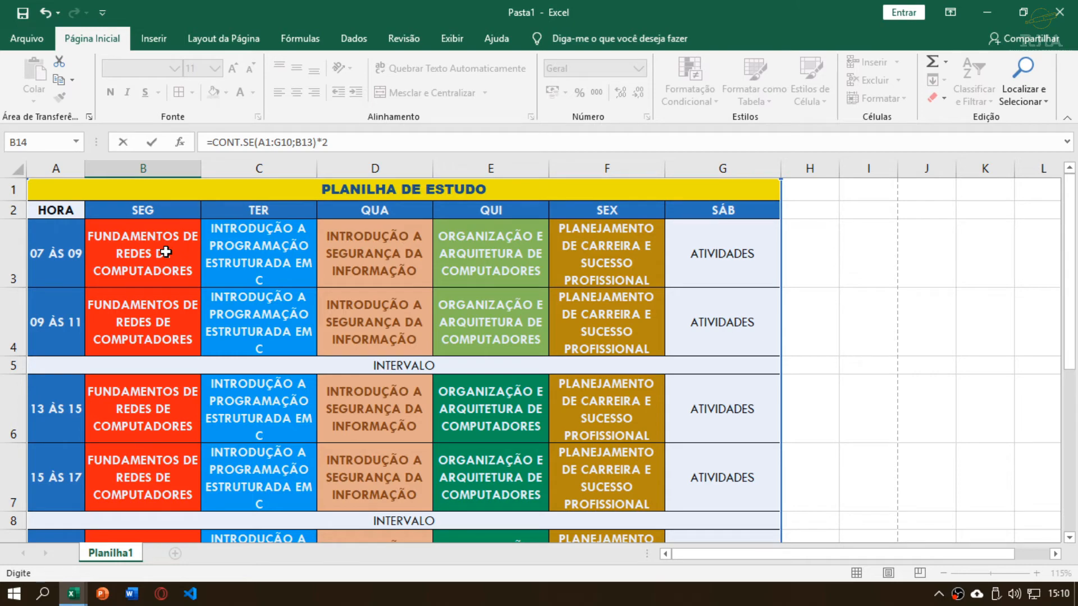
scroll(163, 257, "down", 4)
scroll(161, 287, "up", 1)
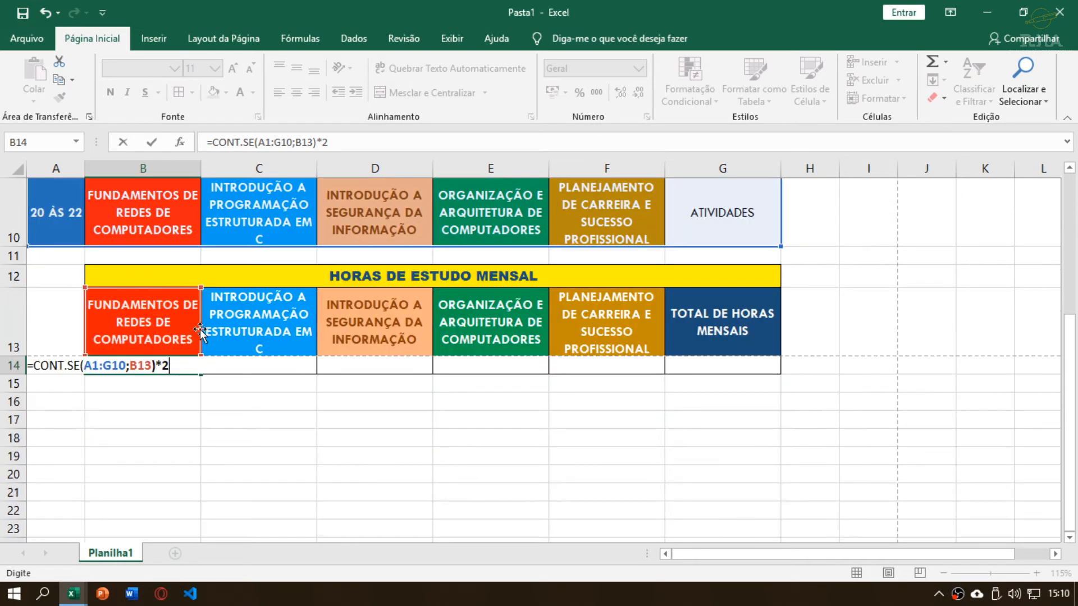
scroll(202, 334, "up", 1)
scroll(223, 354, "down", 1)
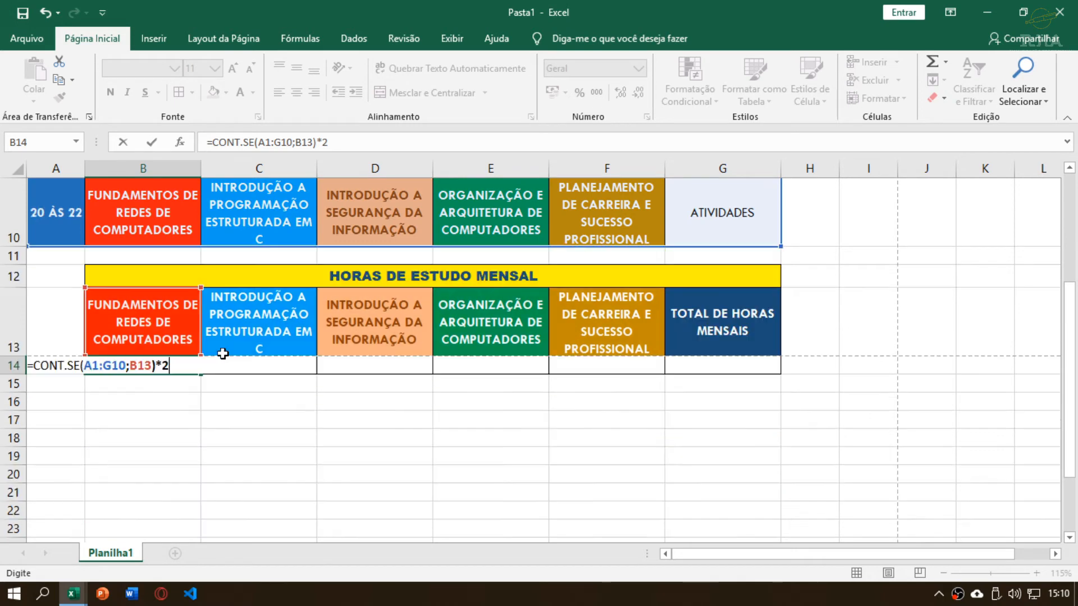
key("BackSpace")
key("BackSpace")
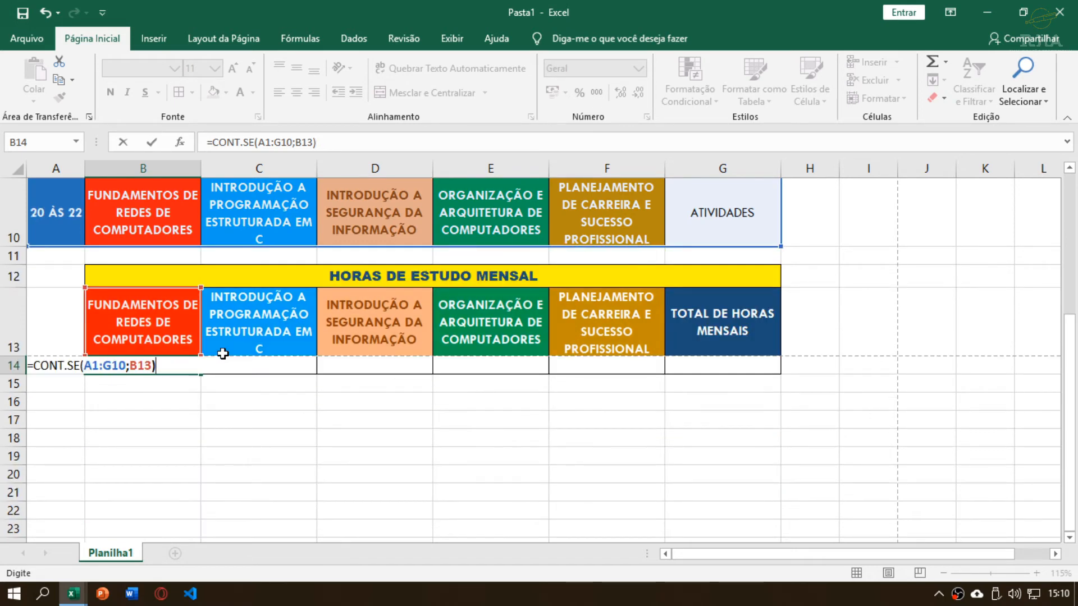
Confirm the CONT.SE formula in B14 and check its result against the subject's slots in the schedule
key("Return")
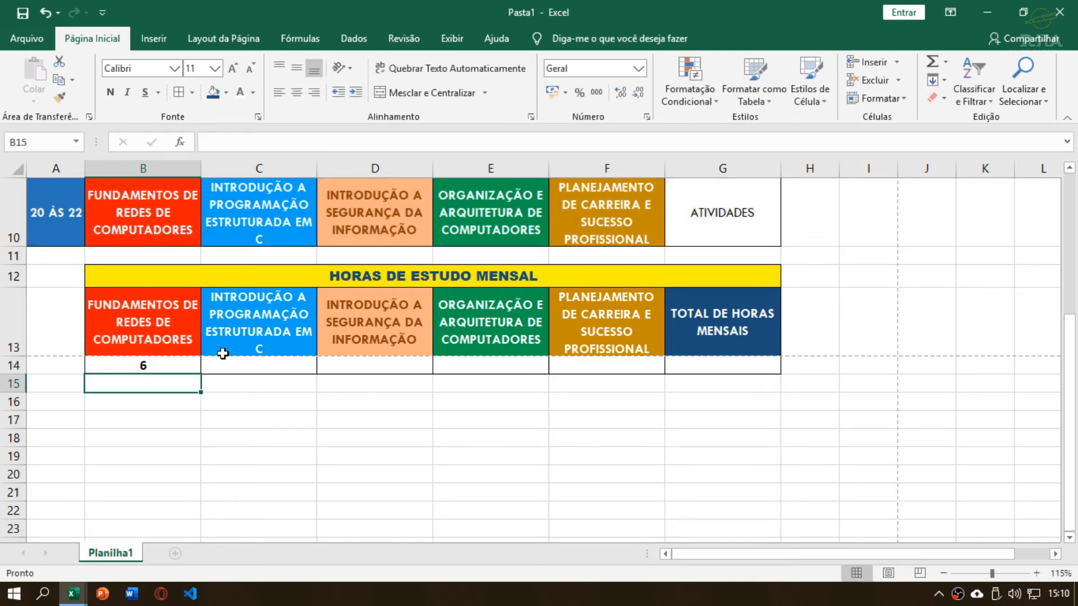
scroll(222, 354, "up", 1)
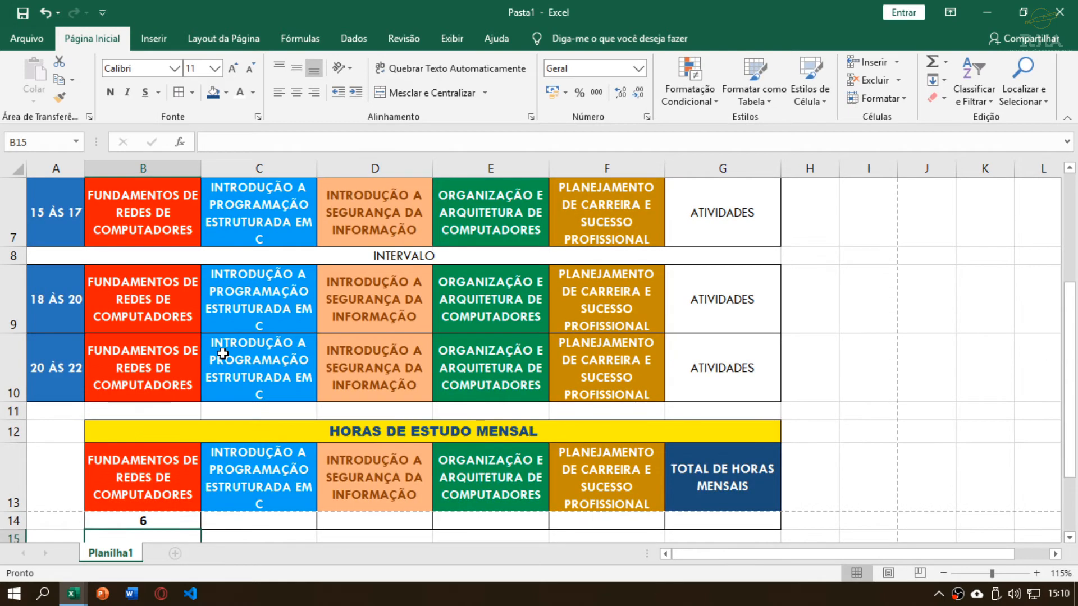
scroll(223, 353, "up", 2)
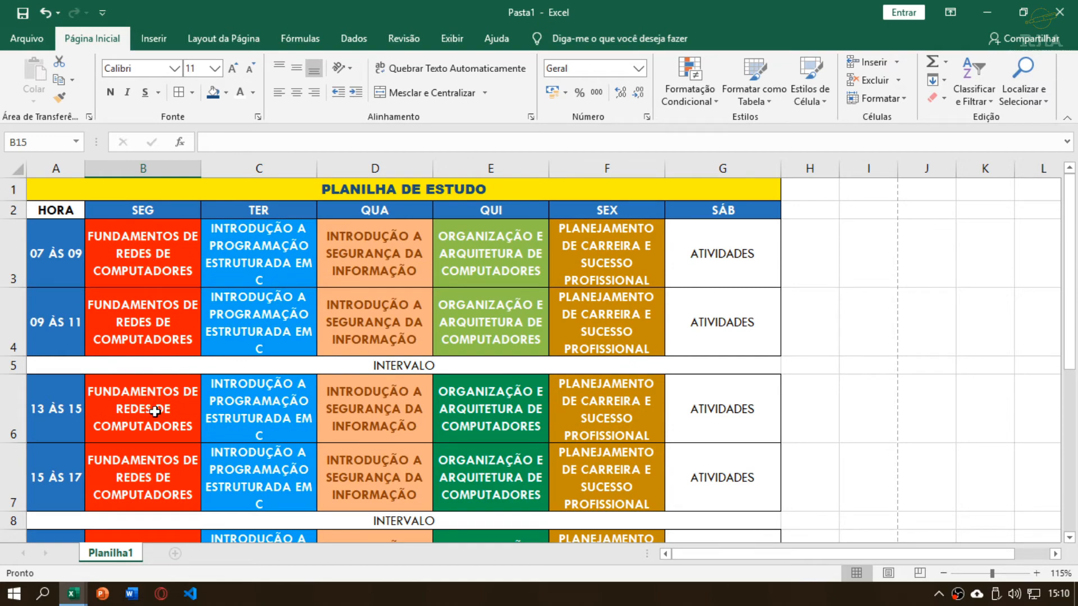
scroll(161, 471, "down", 3)
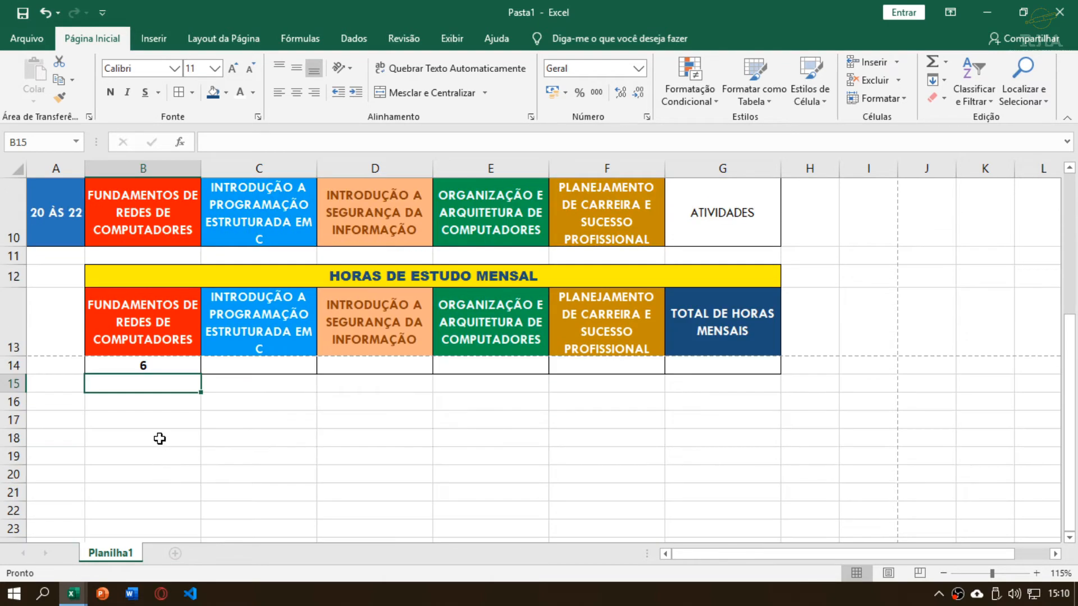
scroll(158, 443, "up", 1)
scroll(152, 445, "down", 1)
Reopen the formula in cell B14 for editing and try appending *2 to it
left_click(152, 365)
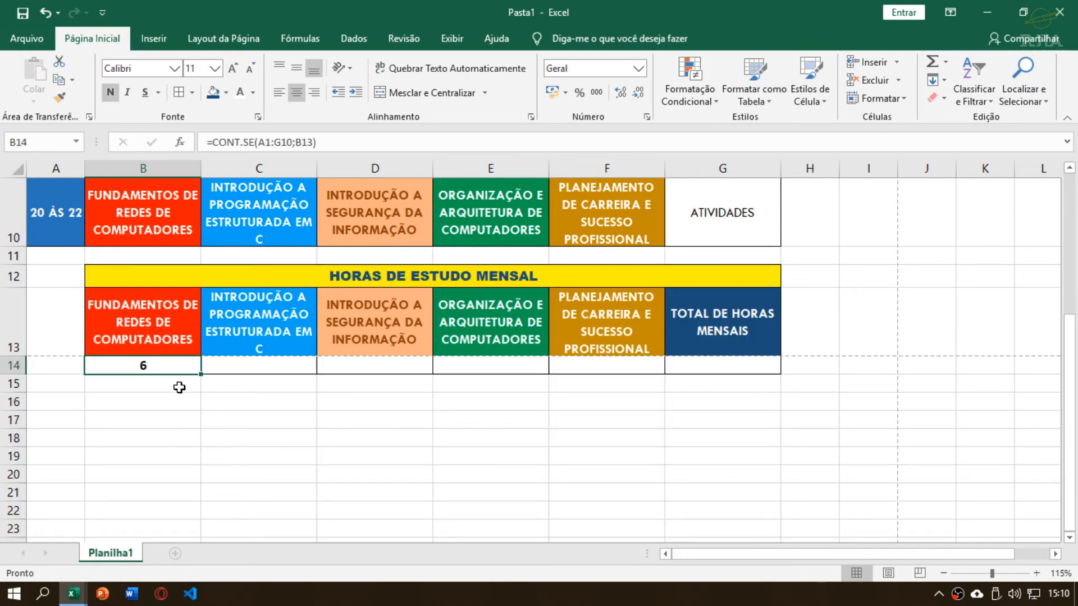
key("F2")
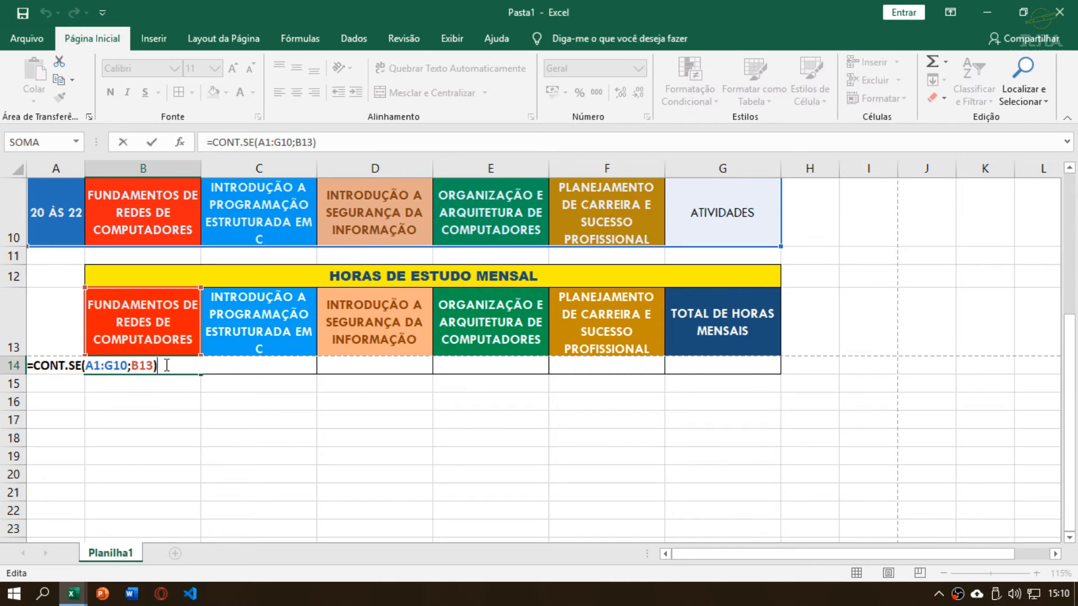
type("*2")
key("BackSpace")
key("BackSpace")
key("Return")
Copy the 07 ÀS 09 row of the schedule, cells A3 to G3
scroll(146, 350, "up", 2)
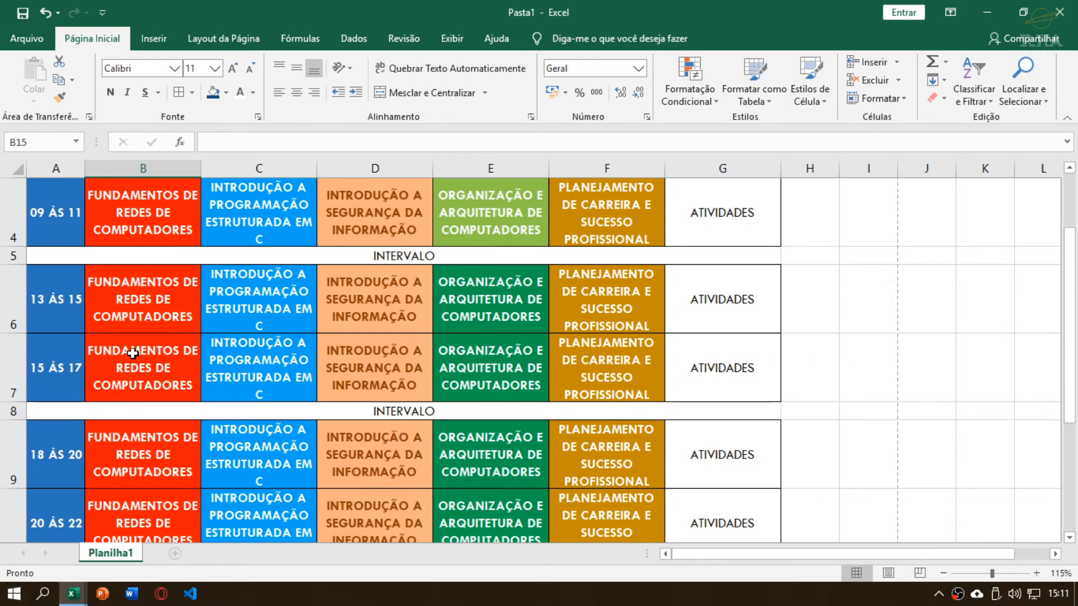
scroll(133, 352, "up", 1)
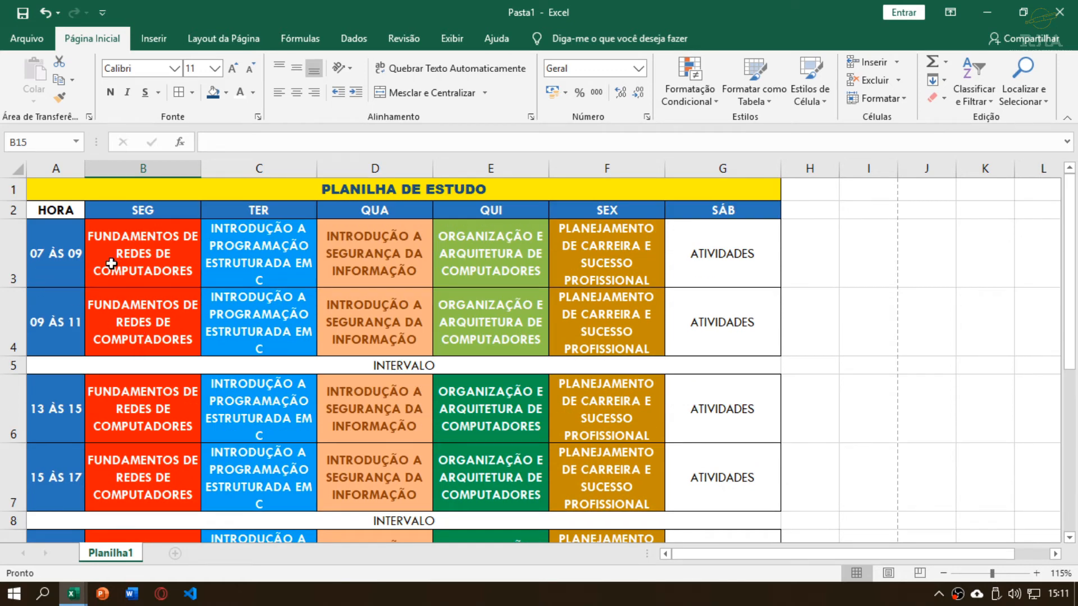
left_click(57, 263)
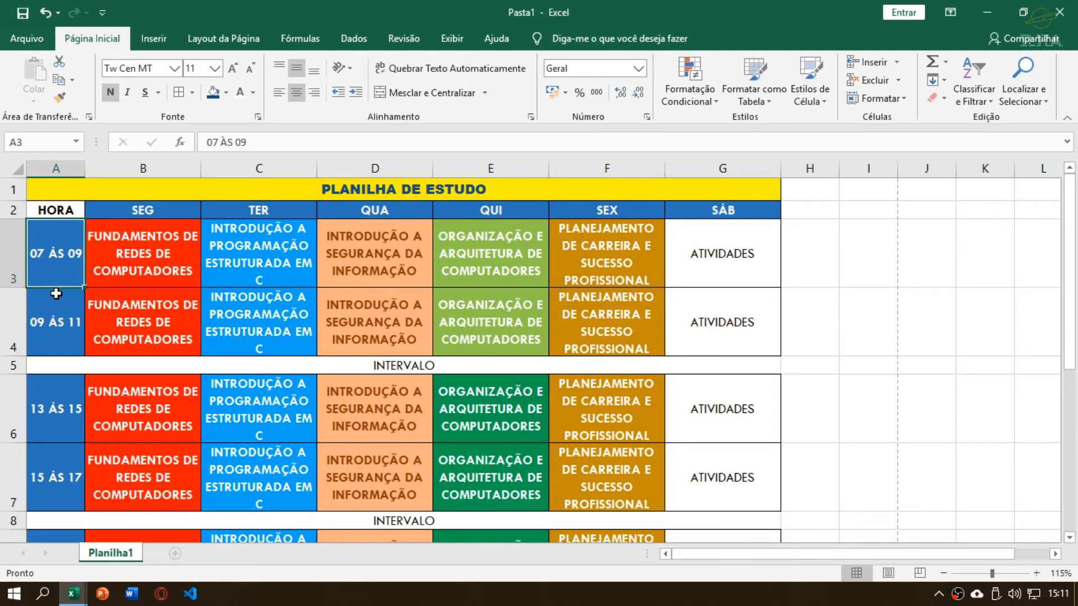
scroll(74, 385, "down", 4)
left_click(88, 330)
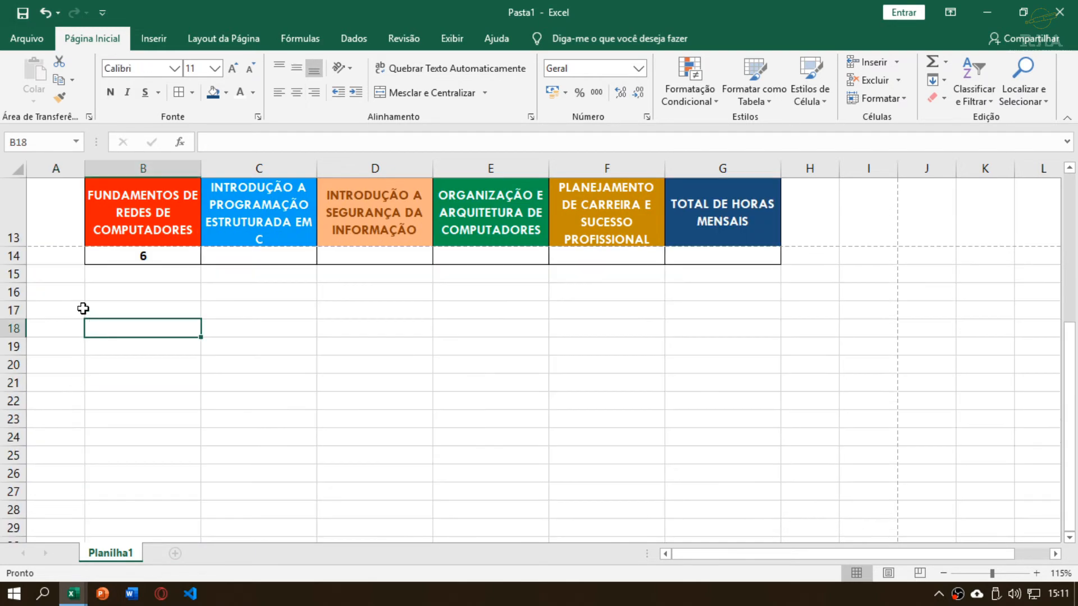
left_click(79, 293)
scroll(88, 308, "up", 4)
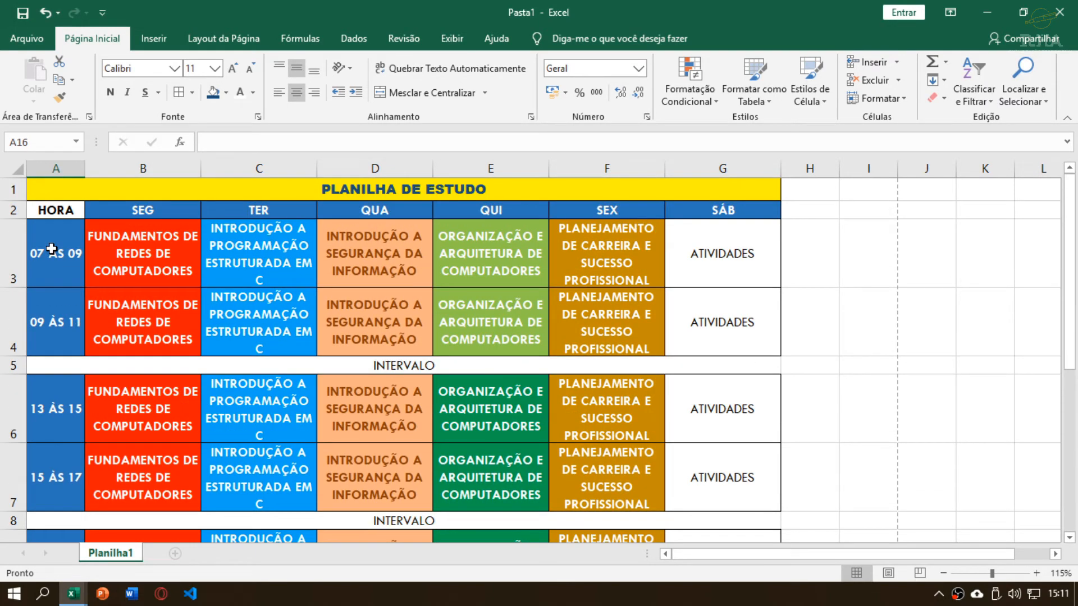
left_click_drag(51, 249, 684, 235)
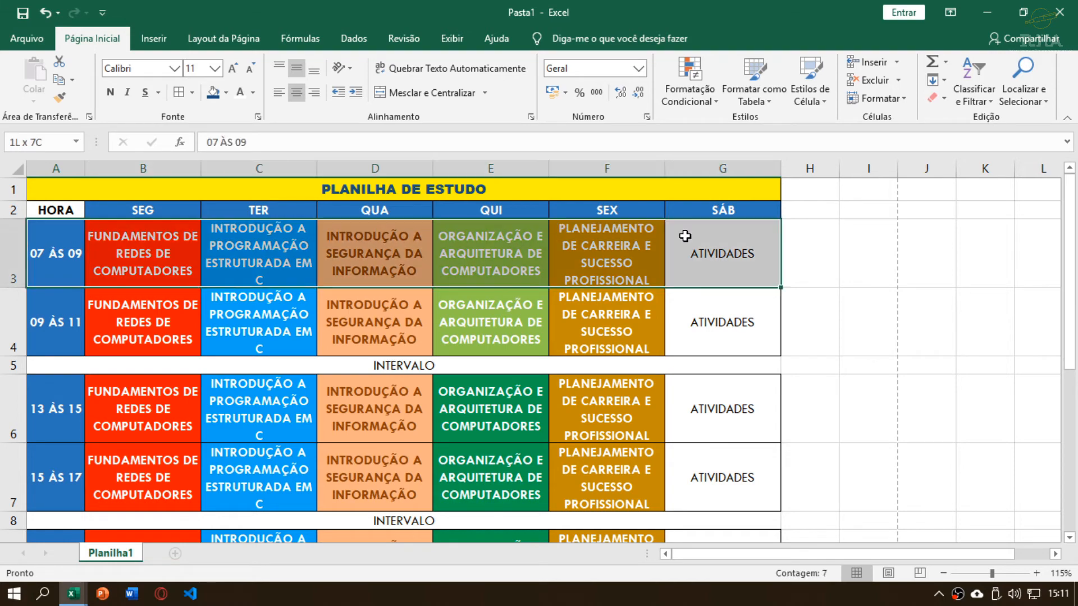
key("ctrl+c")
scroll(151, 373, "down", 3)
scroll(151, 373, "up", 3)
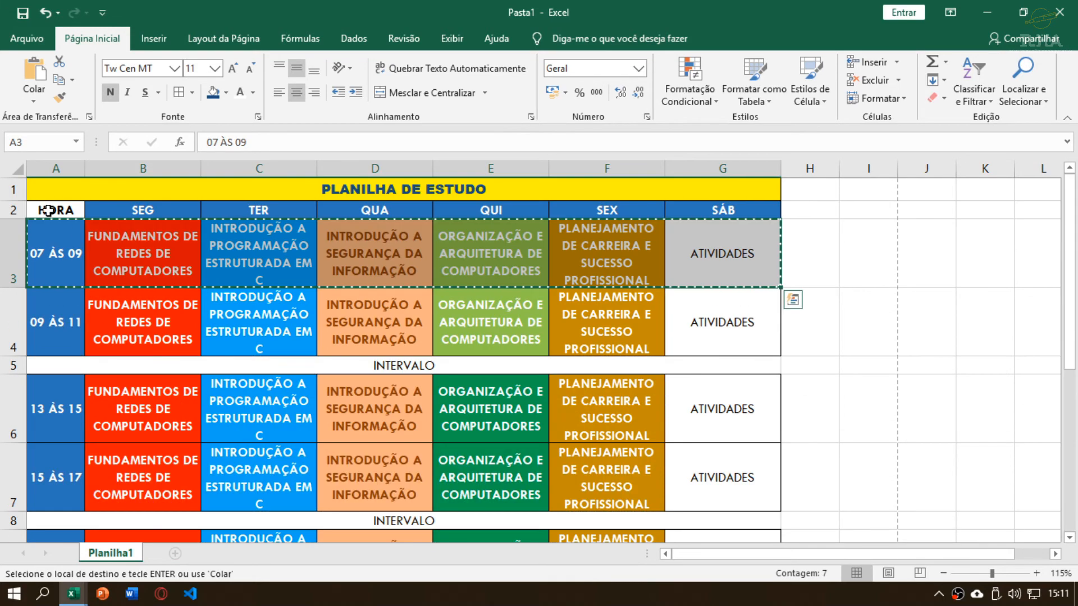
Copy the schedule's weekday header and first two time-slot rows, A2:G4, and paste them without their formatting starting at cell A16
left_click_drag(49, 211, 685, 307)
scroll(144, 455, "down", 4)
scroll(70, 385, "up", 1)
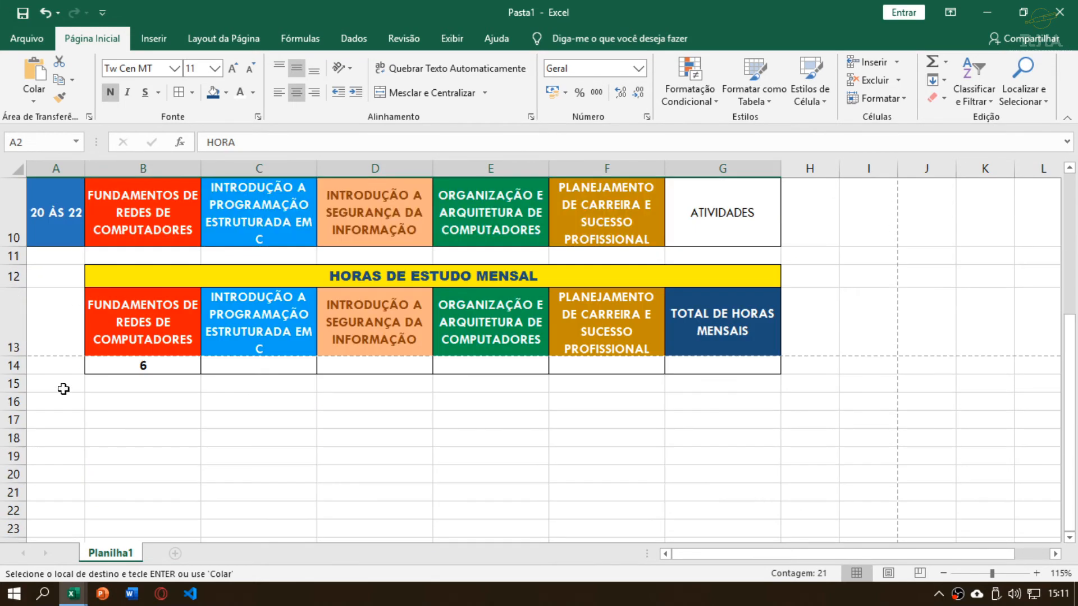
left_click(60, 396)
left_click(34, 101)
left_click(53, 139)
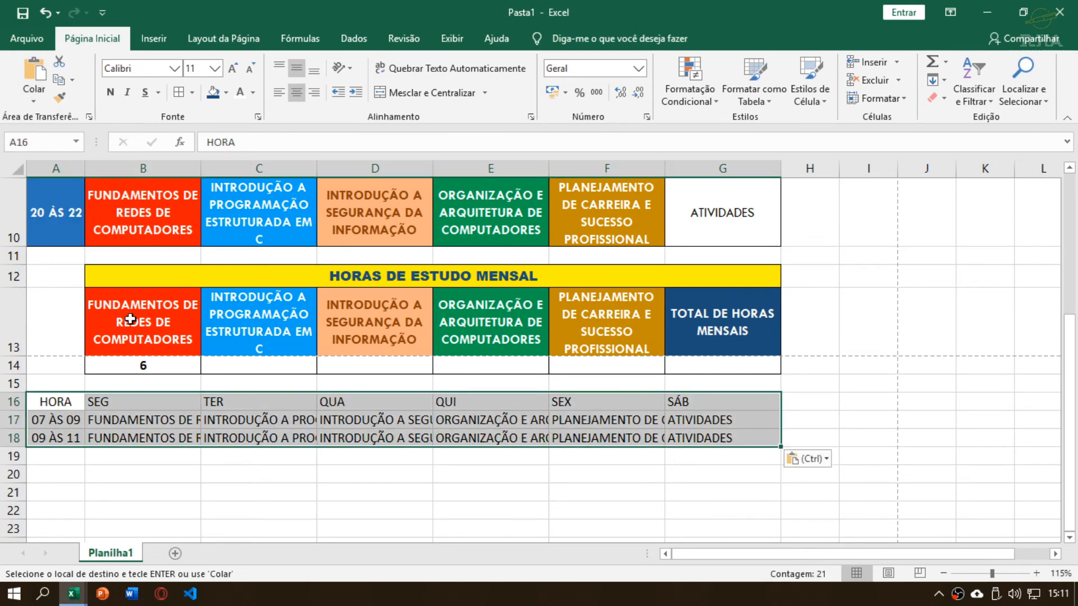
Change the copied table's time slots in A17 and A18 to 07 ÀS 08 and 08 ÀS 09
left_click(117, 424)
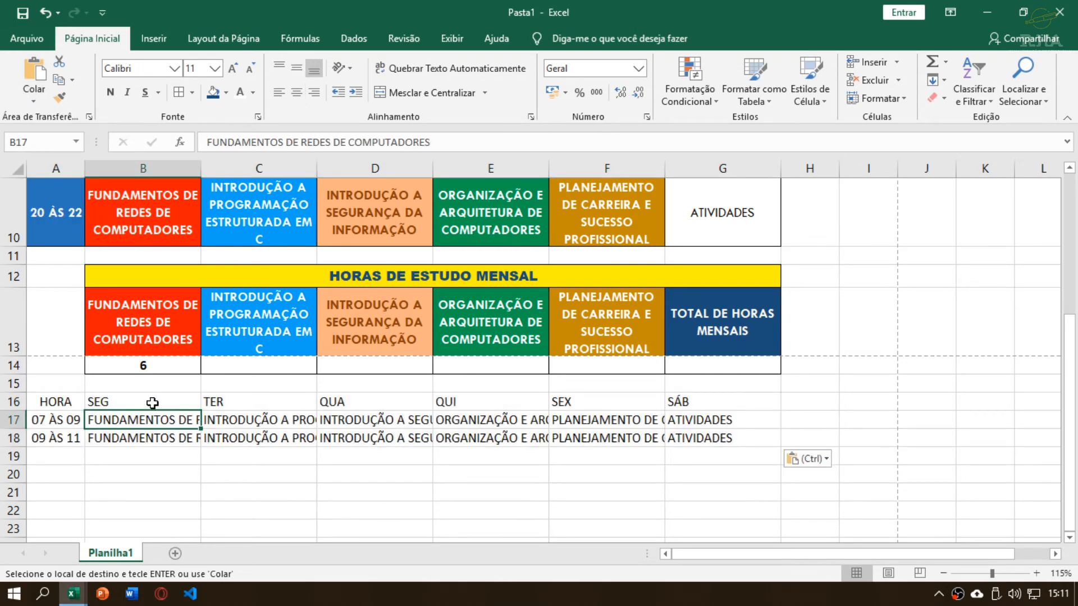
left_click(157, 435)
left_click(242, 421)
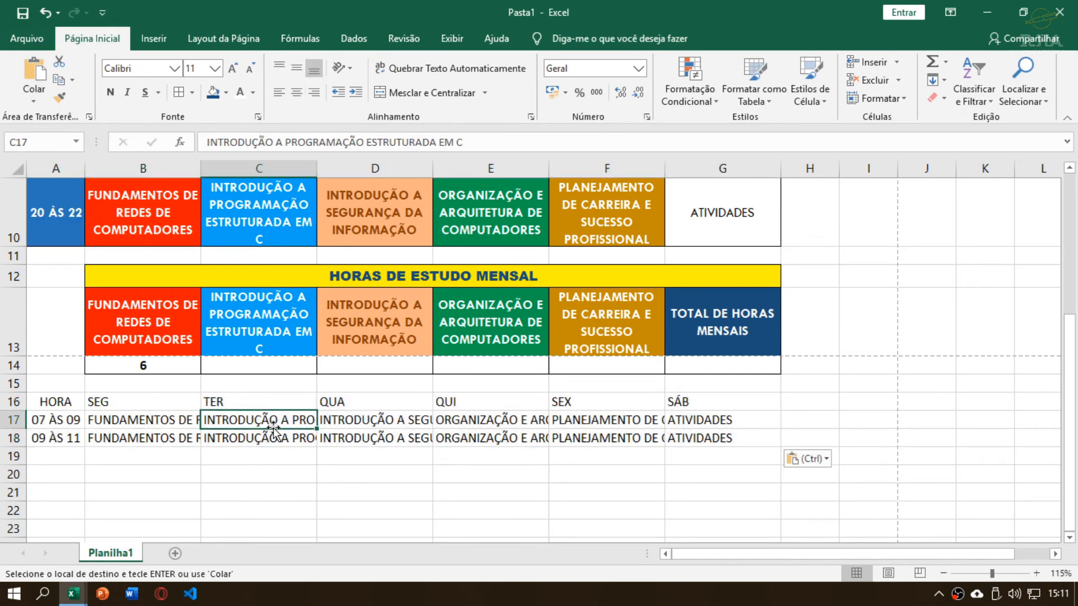
left_click(149, 437)
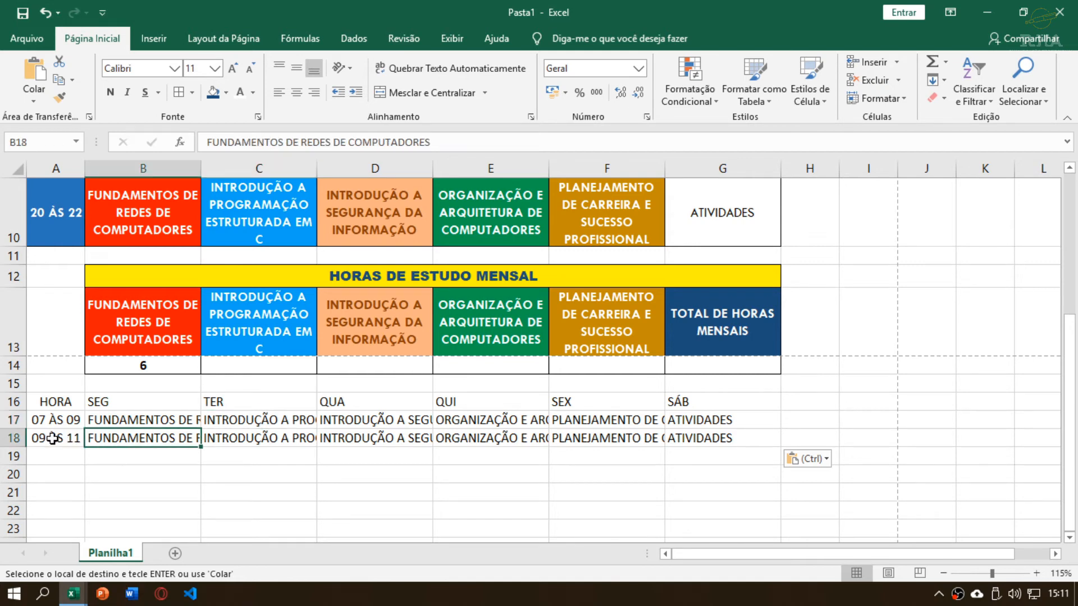
left_click(65, 434)
double_click(78, 421)
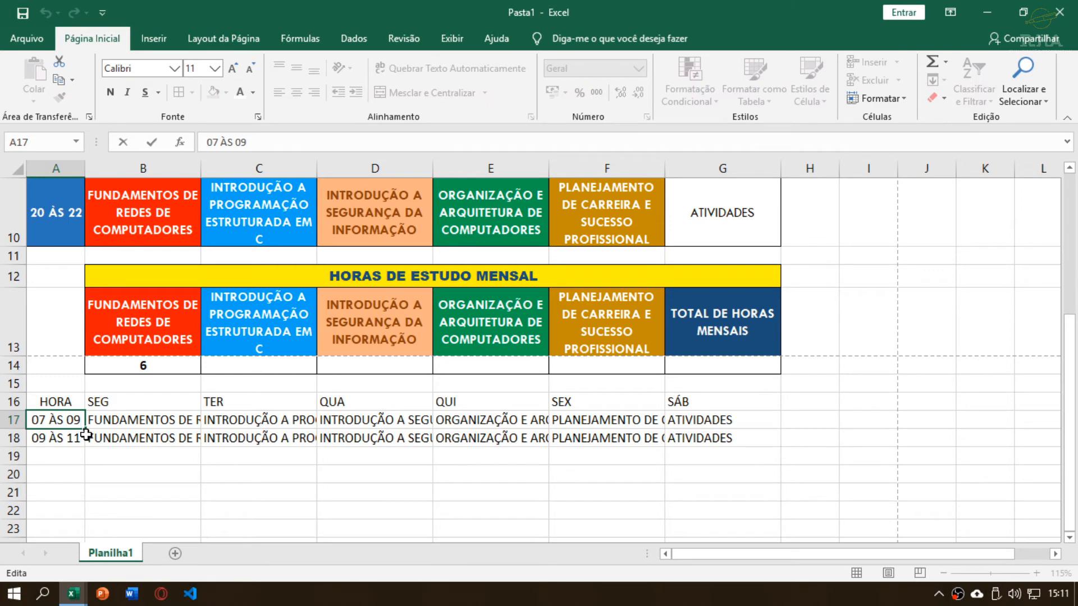
key("BackSpace")
type("8")
key("Return")
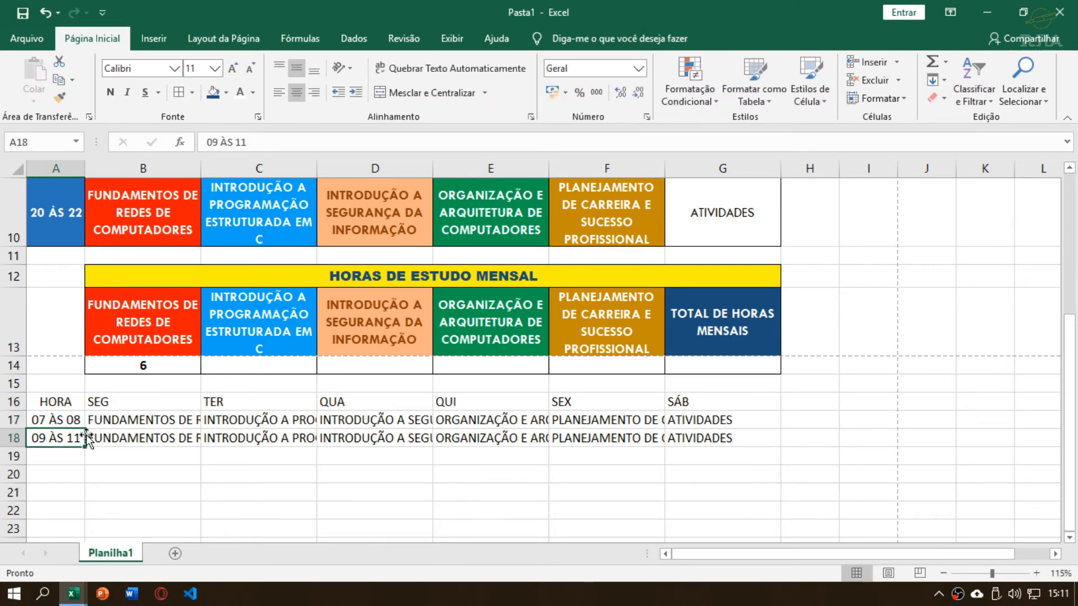
type("08 ÀS ")
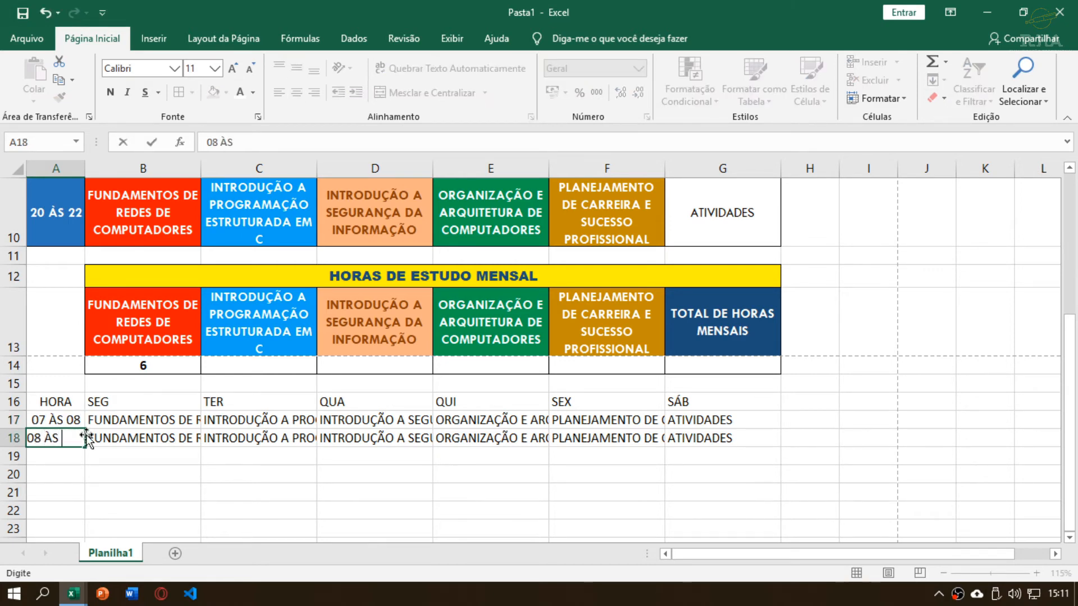
type("09")
key("Return")
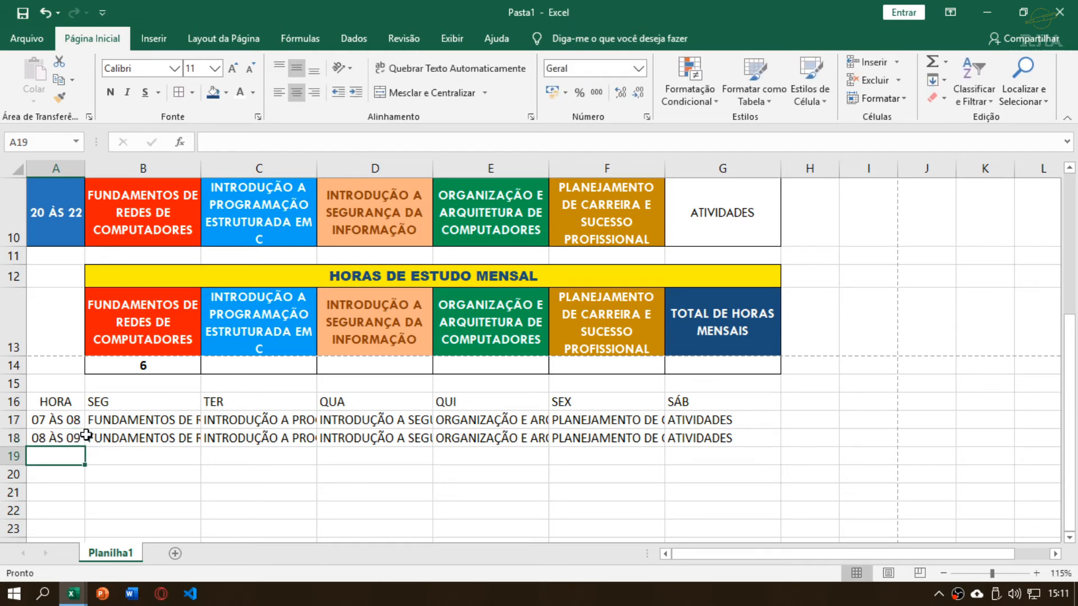
Add the time slots 09 ÀS 10 and 10 ÀS 11 in cells A19 and A20
type("09 ÀS 10")
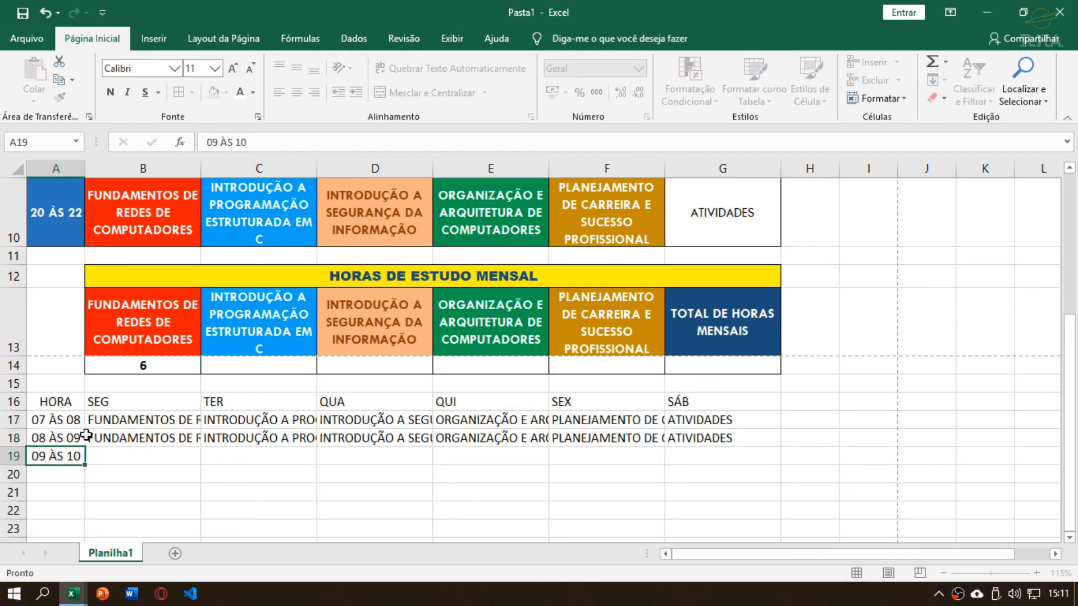
key("Return")
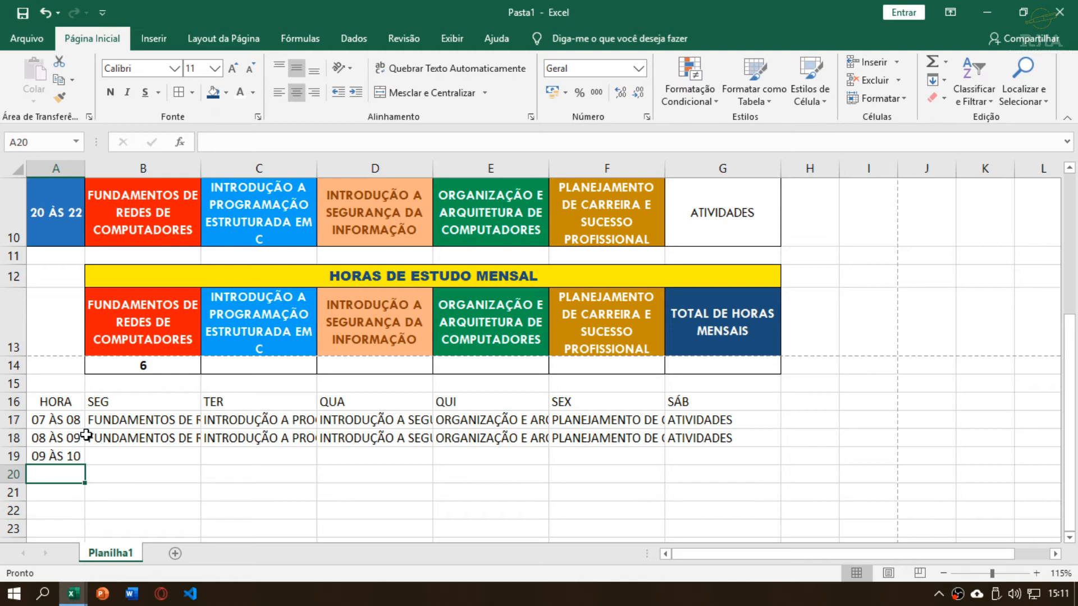
type("10 ÀS 11")
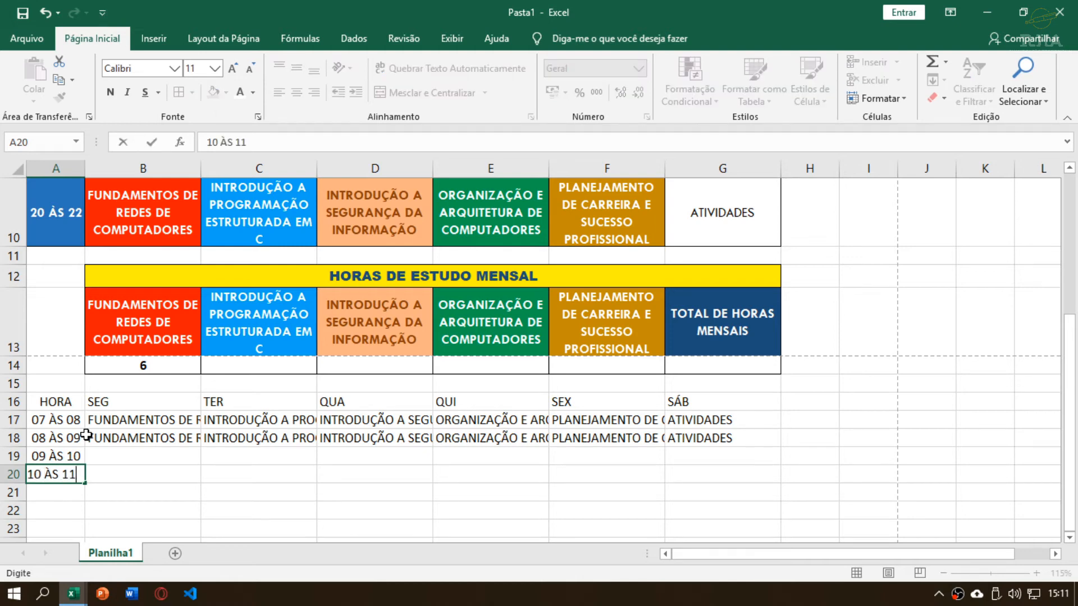
key("Return")
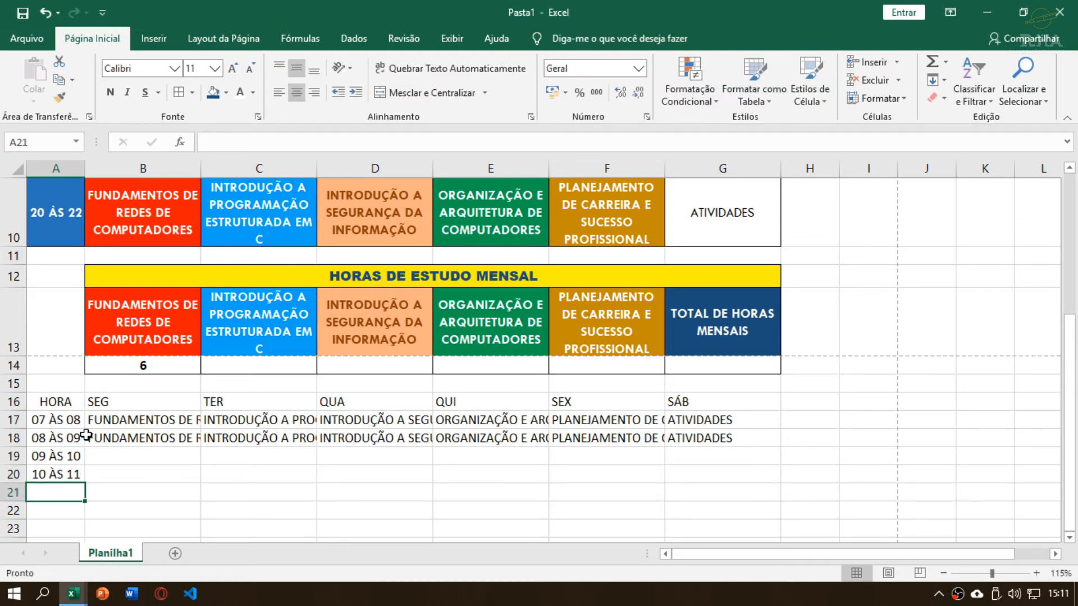
Copy the two FUNDAMENTOS DE REDES DE COMPUTADORES entries from B17:B18 into B19:B20
left_click(132, 435)
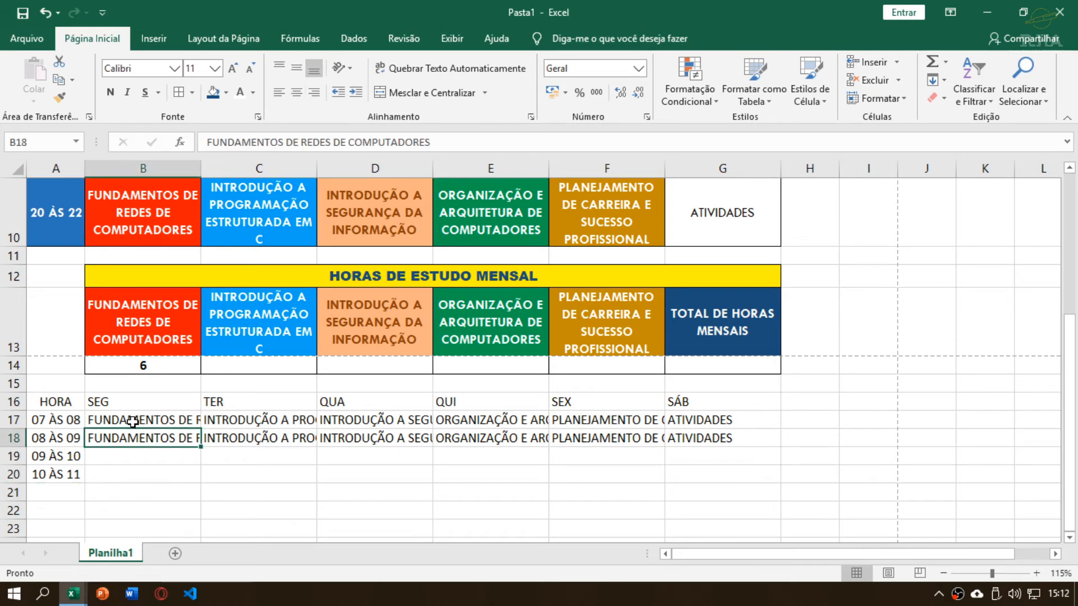
left_click(132, 420)
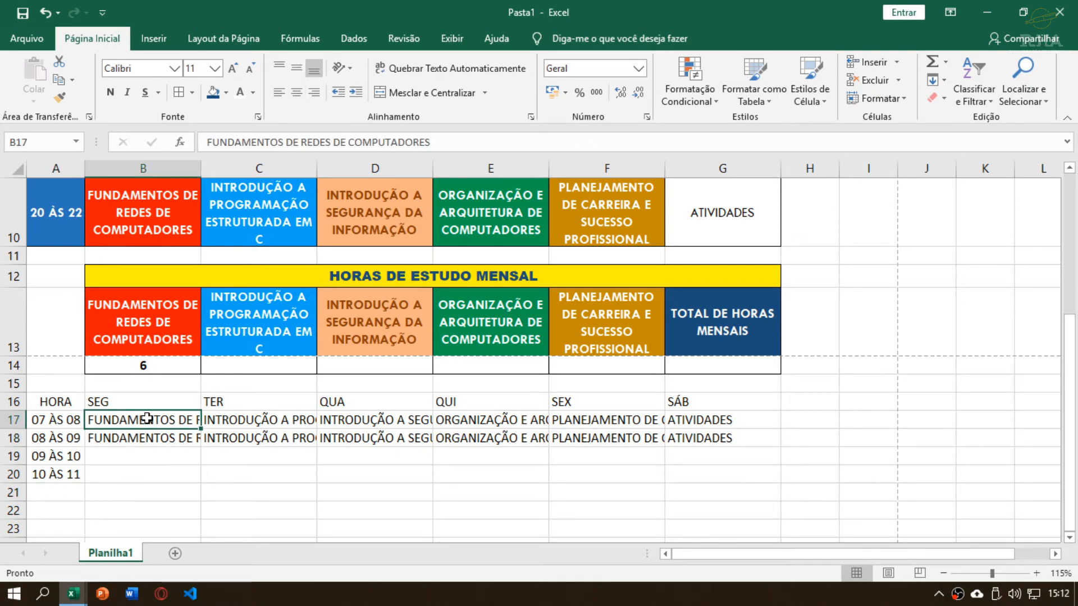
left_click_drag(143, 419, 148, 440)
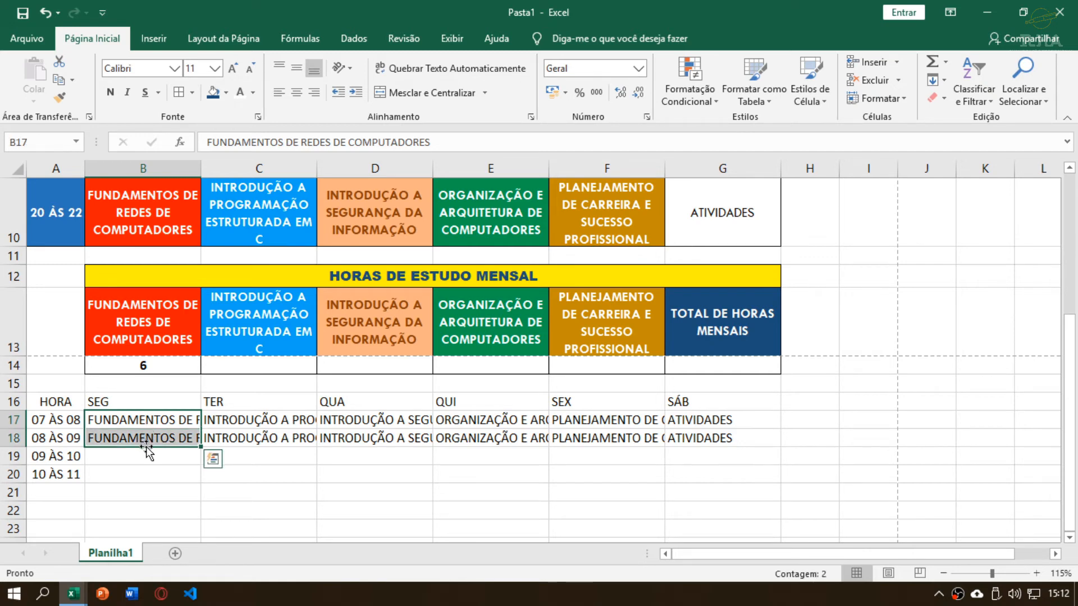
key("ctrl+c")
left_click(145, 456)
key("ctrl+v")
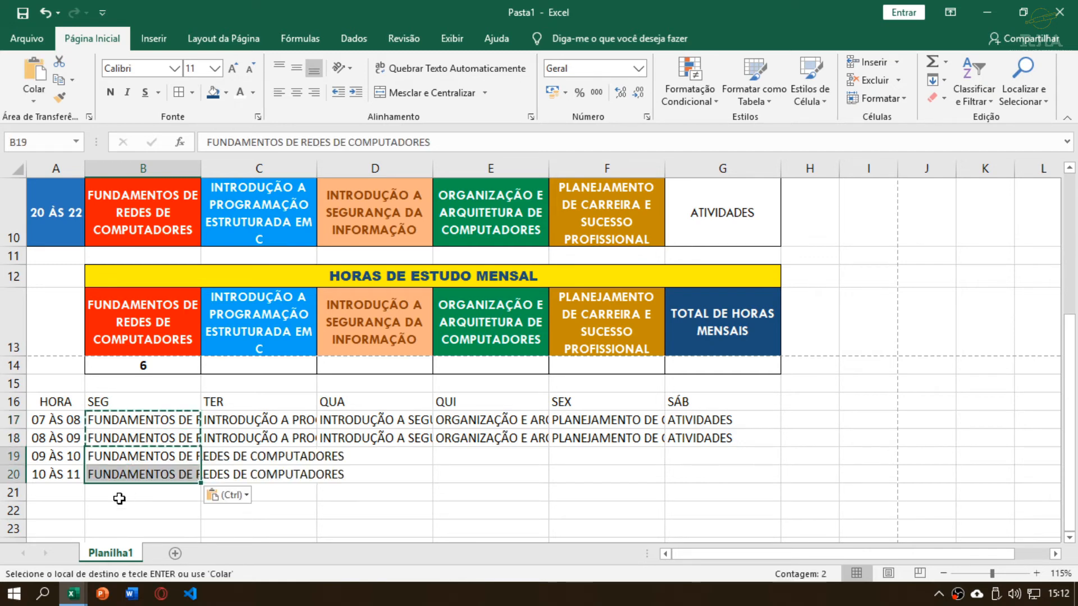
key("Down")
key("Down")
left_click(156, 432)
key("Escape")
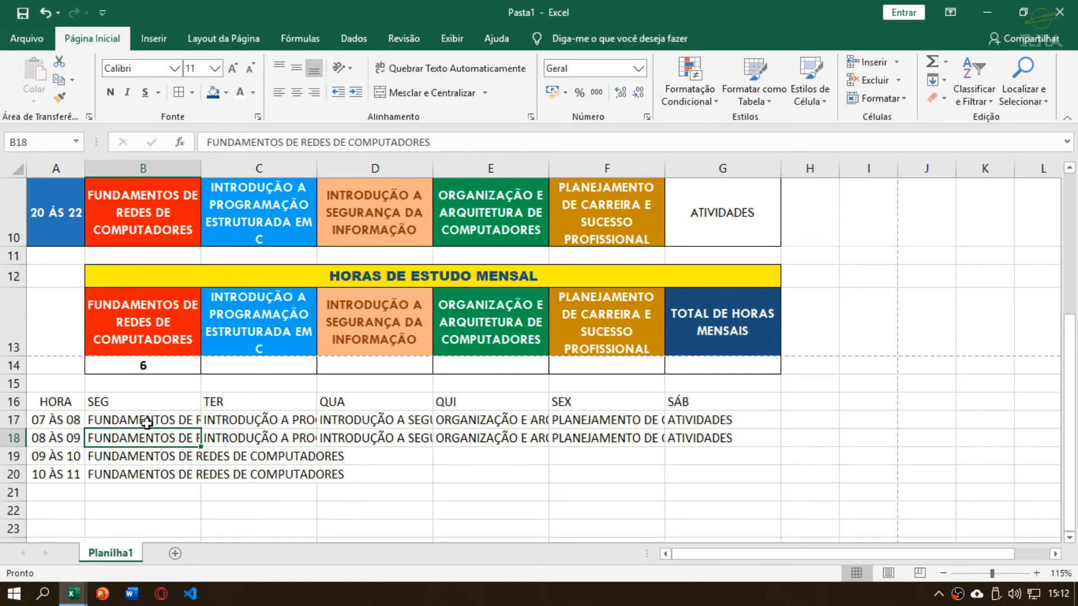
Examine the two-hour Monday slots of FUNDAMENTOS DE REDES DE COMPUTADORES in the schedule and compare them with the one-hour rows B17:B20
scroll(135, 452, "up", 3)
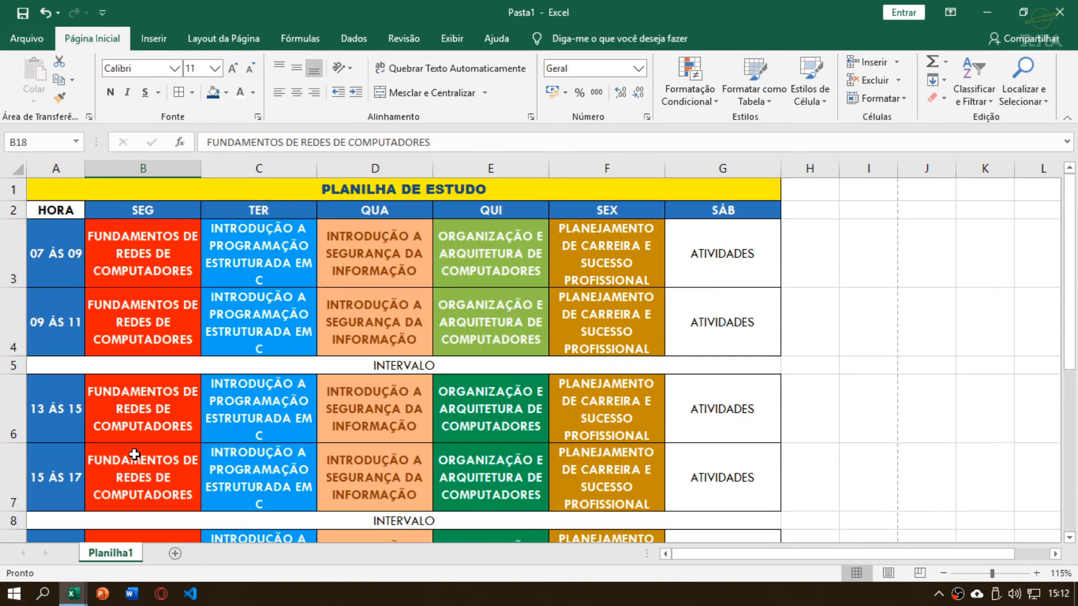
left_click(140, 259)
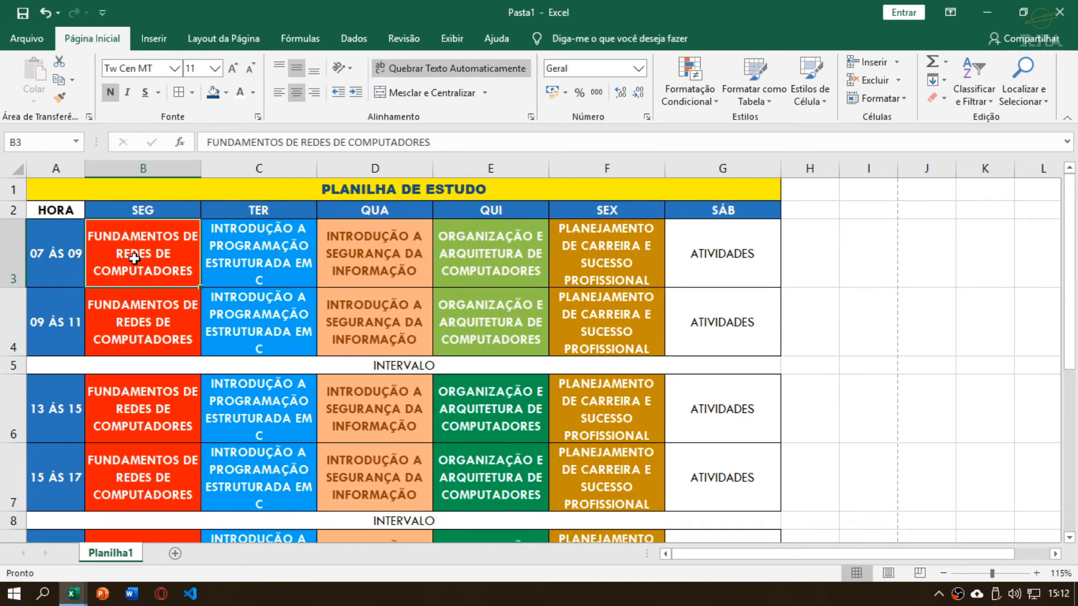
left_click_drag(142, 264, 144, 365)
scroll(137, 298, "down", 1)
scroll(135, 365, "down", 2)
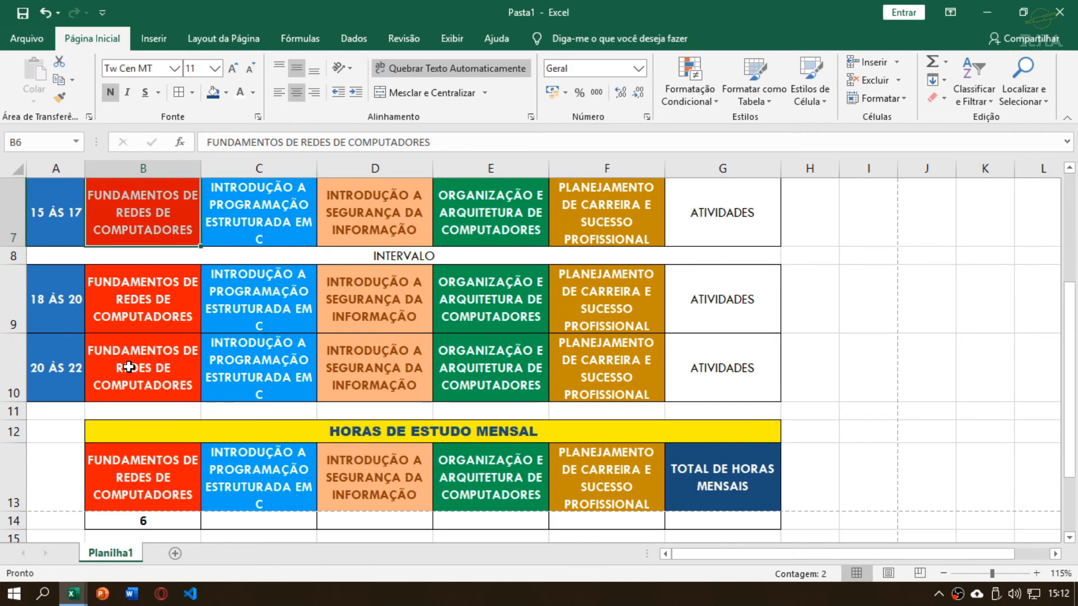
scroll(135, 269, "up", 1)
scroll(138, 284, "up", 2)
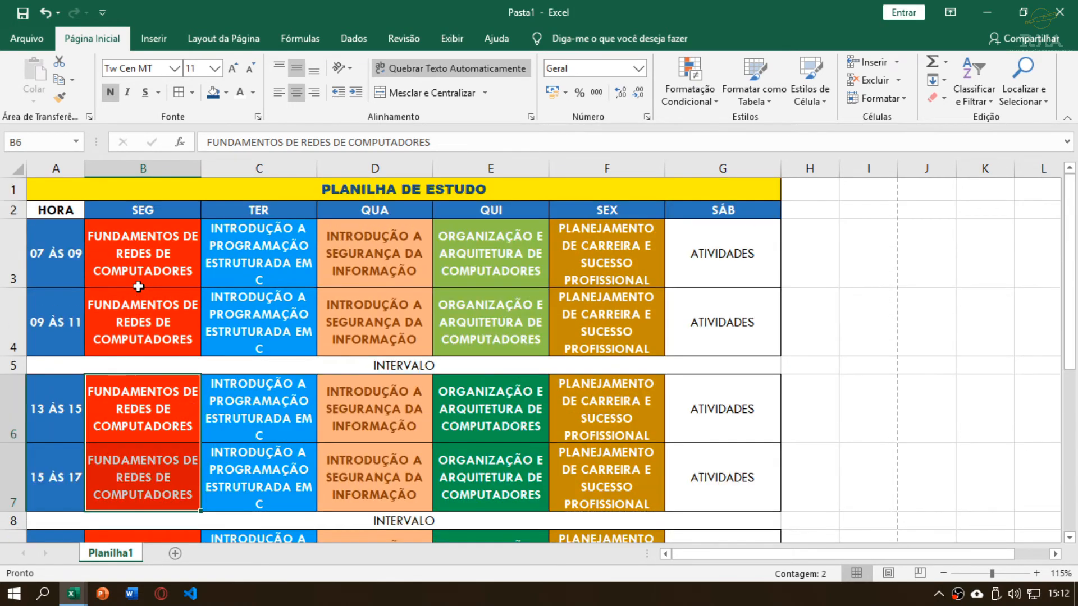
scroll(138, 283, "down", 2)
left_click_drag(135, 297, 135, 360)
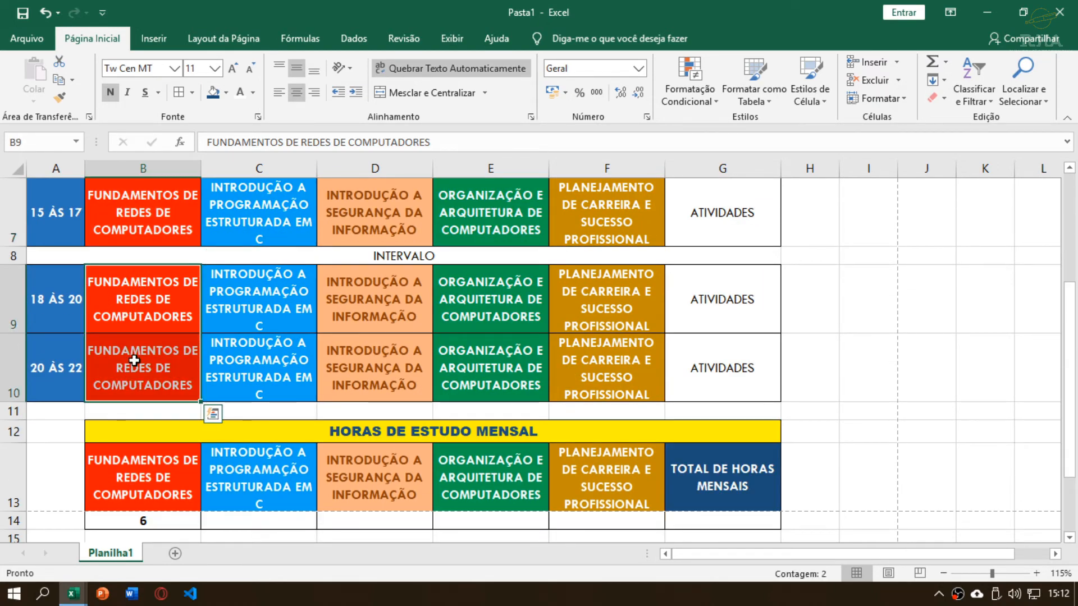
scroll(134, 360, "up", 2)
scroll(155, 393, "down", 1)
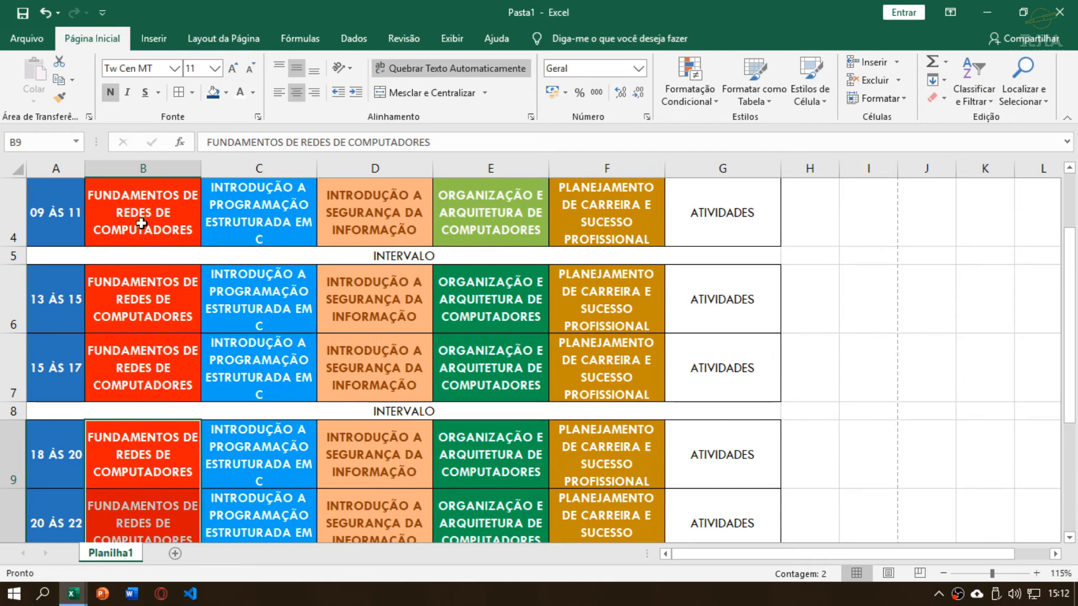
scroll(146, 244, "up", 3)
left_click_drag(154, 255, 134, 300)
left_click_drag(110, 401, 116, 451)
scroll(117, 451, "down", 2)
left_click_drag(137, 306, 143, 387)
scroll(144, 404, "down", 2)
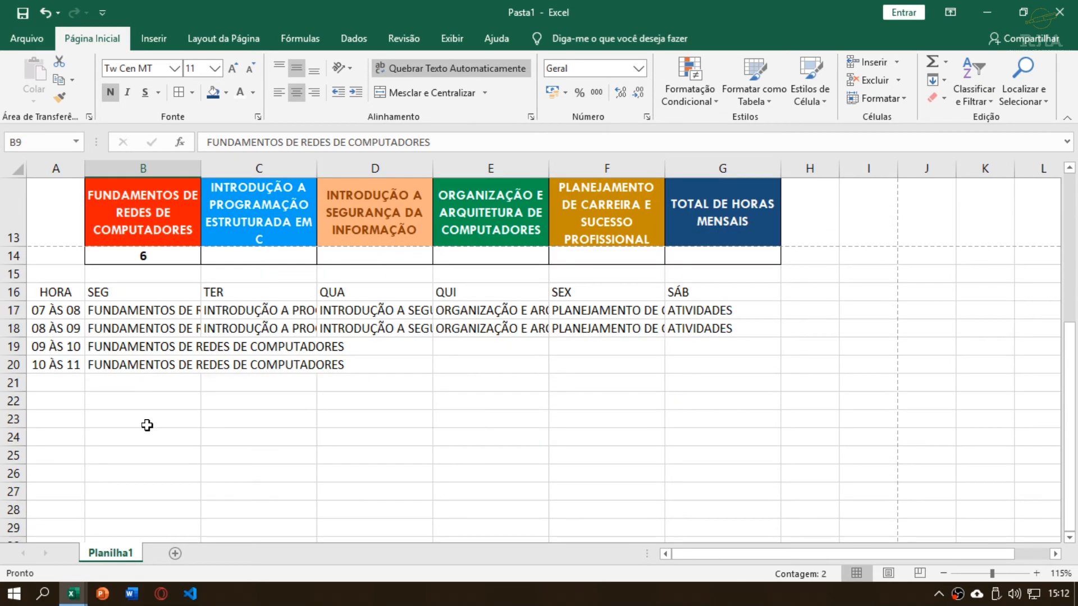
left_click_drag(150, 317, 152, 359)
Delete the contents of the demonstration table below the monthly hours, cells A16 to G21
left_click(140, 343)
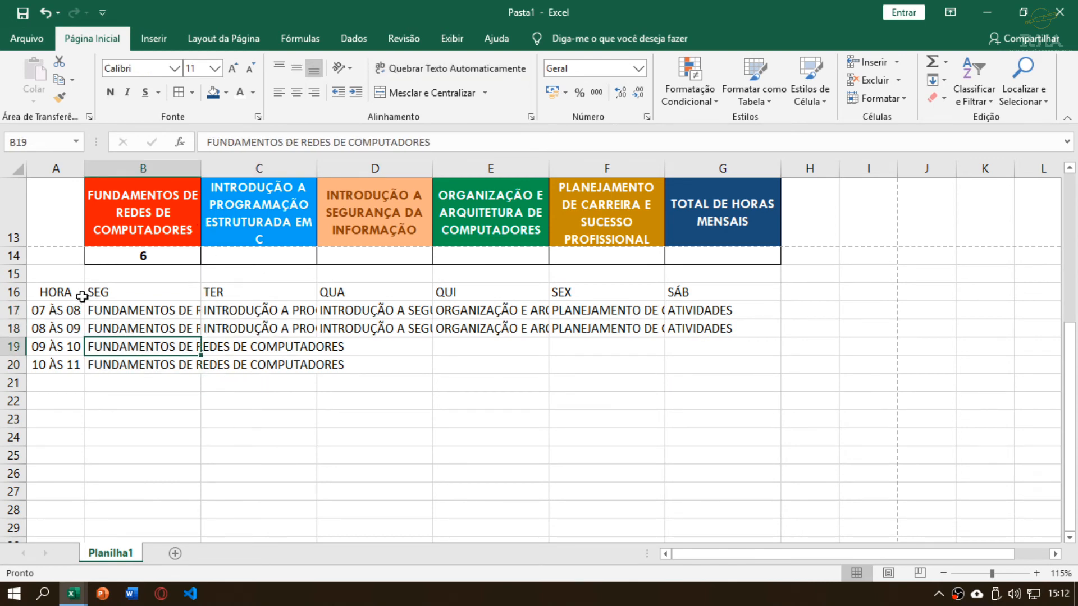
left_click_drag(82, 297, 682, 372)
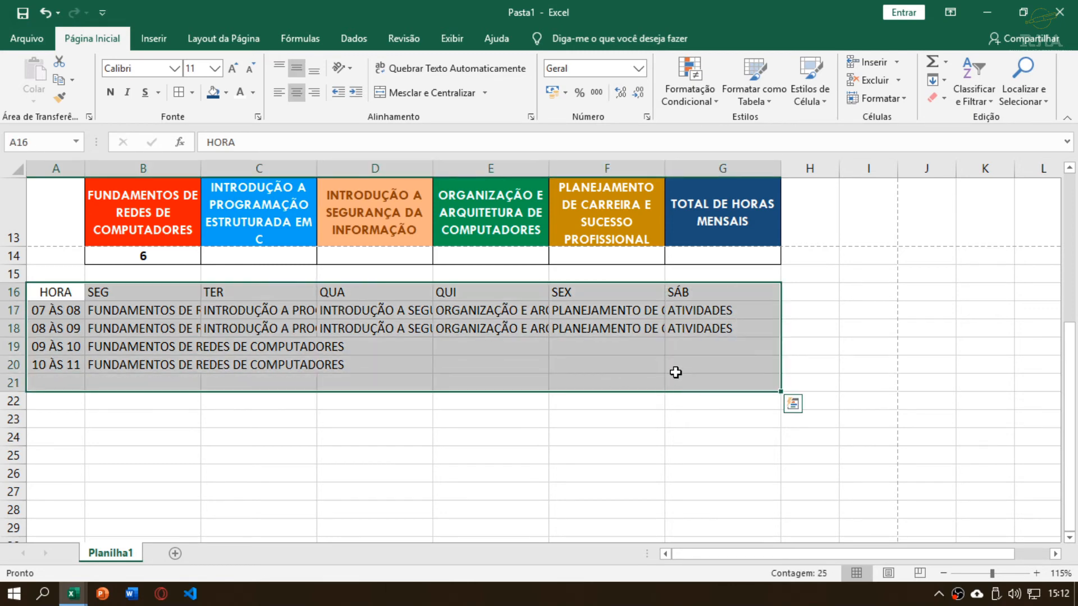
key("Delete")
Multiply the formula in B14 by two, making it =CONT.SE(A1:G10;B13)*2, and check the cell against the schedule
scroll(255, 344, "up", 1)
left_click(167, 364)
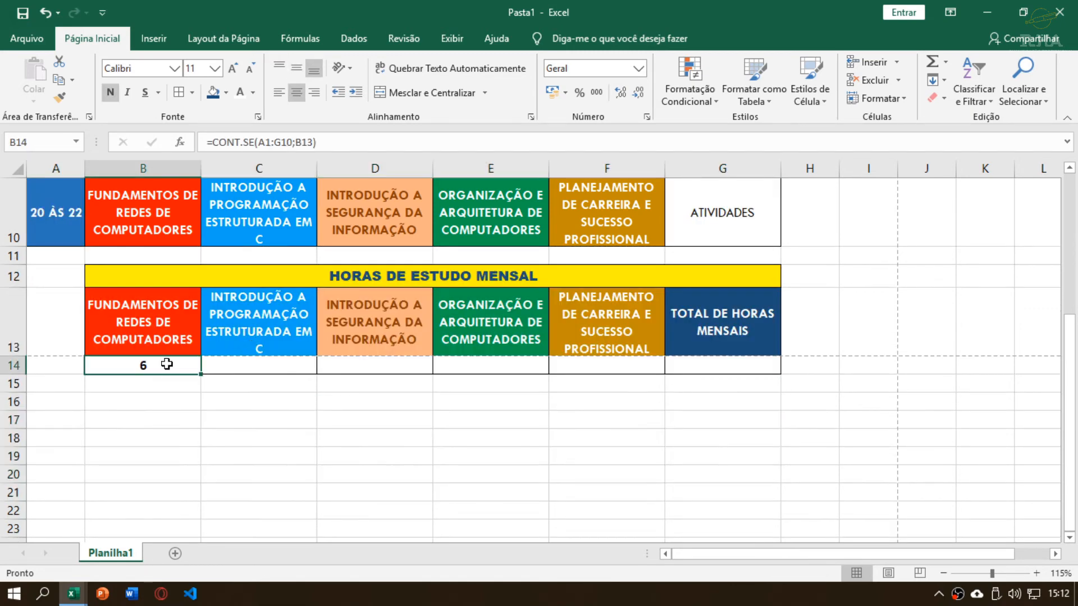
double_click(167, 364)
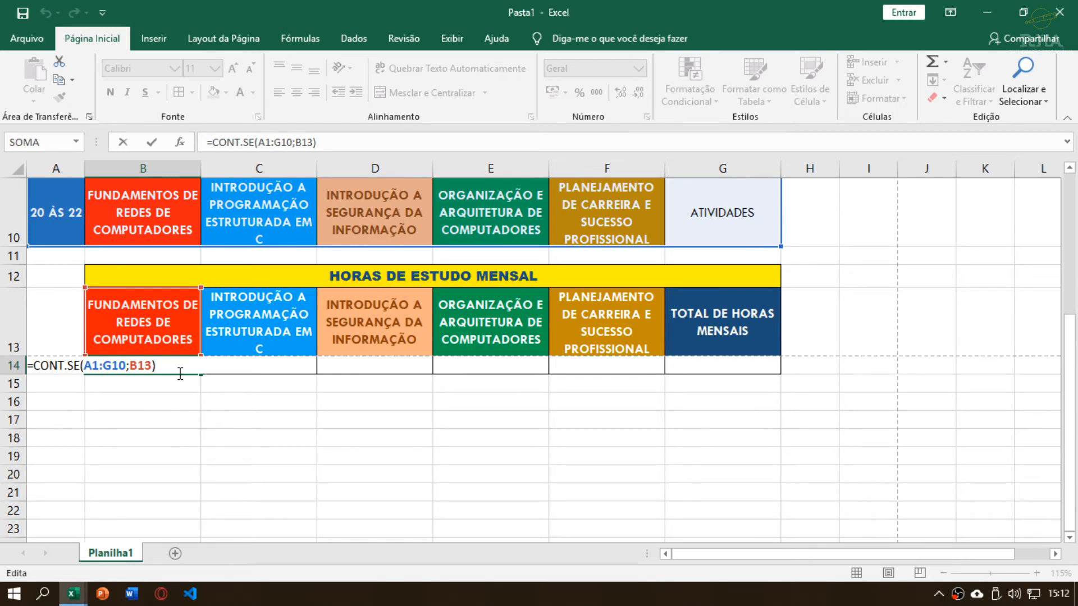
type("*2")
key("Return")
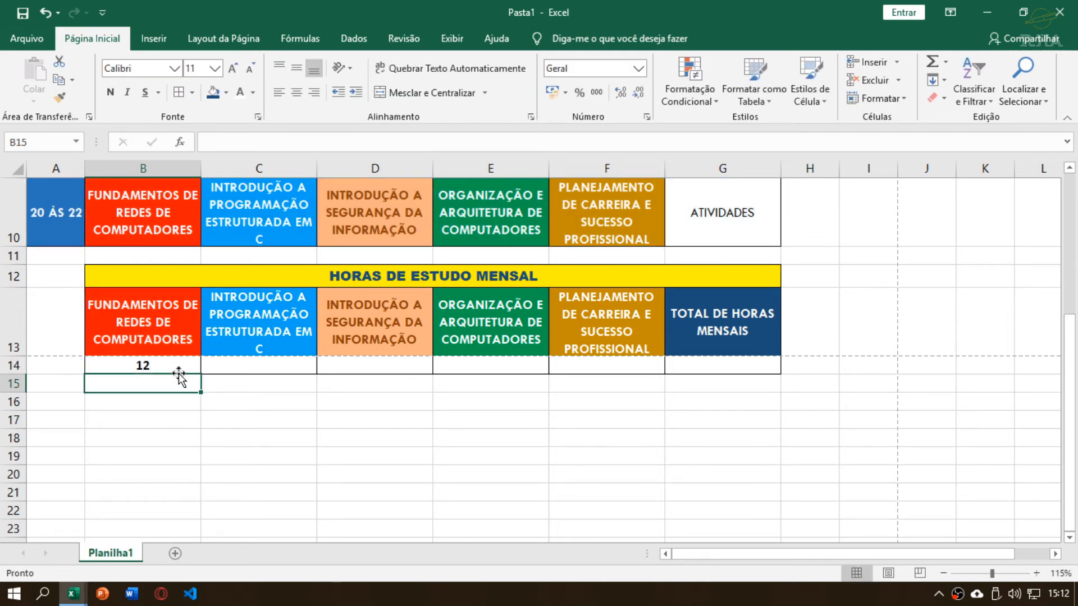
scroll(179, 372, "up", 1)
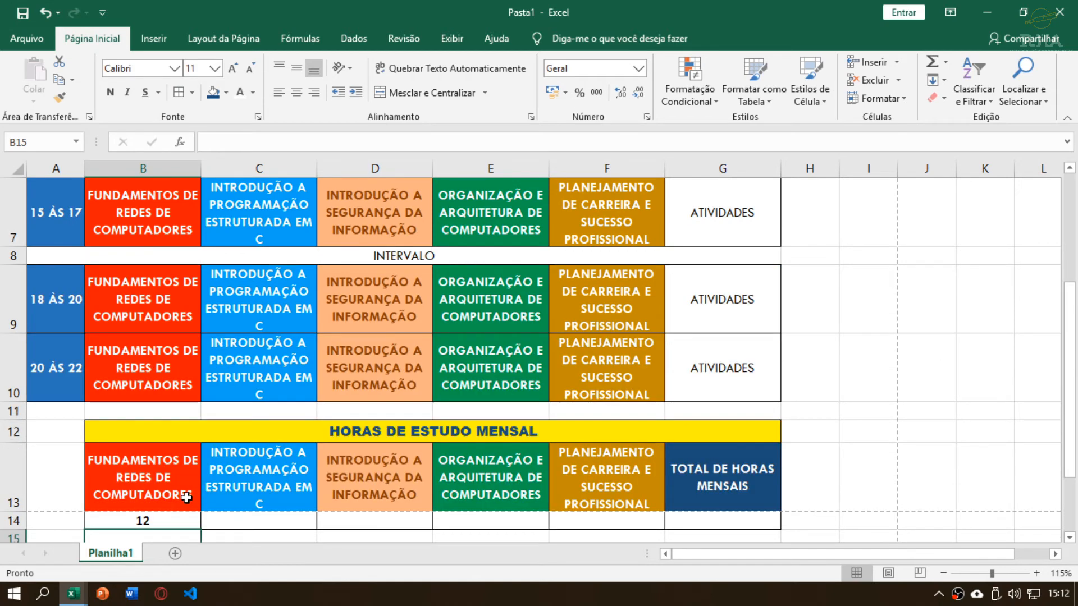
left_click(156, 520)
scroll(109, 481, "down", 1)
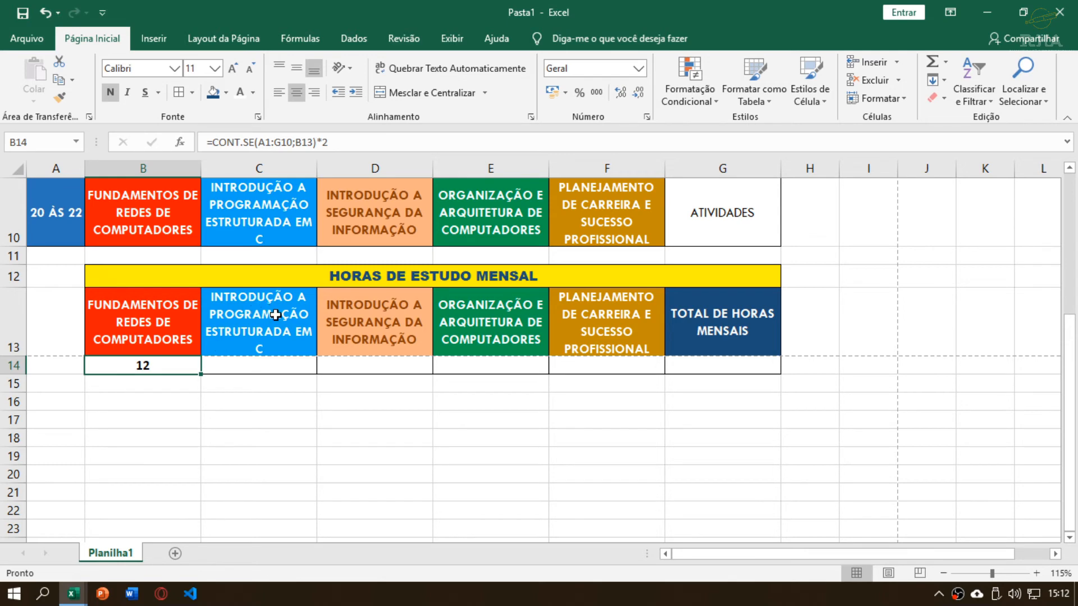
left_click(241, 317)
left_click(375, 315)
left_click(539, 311)
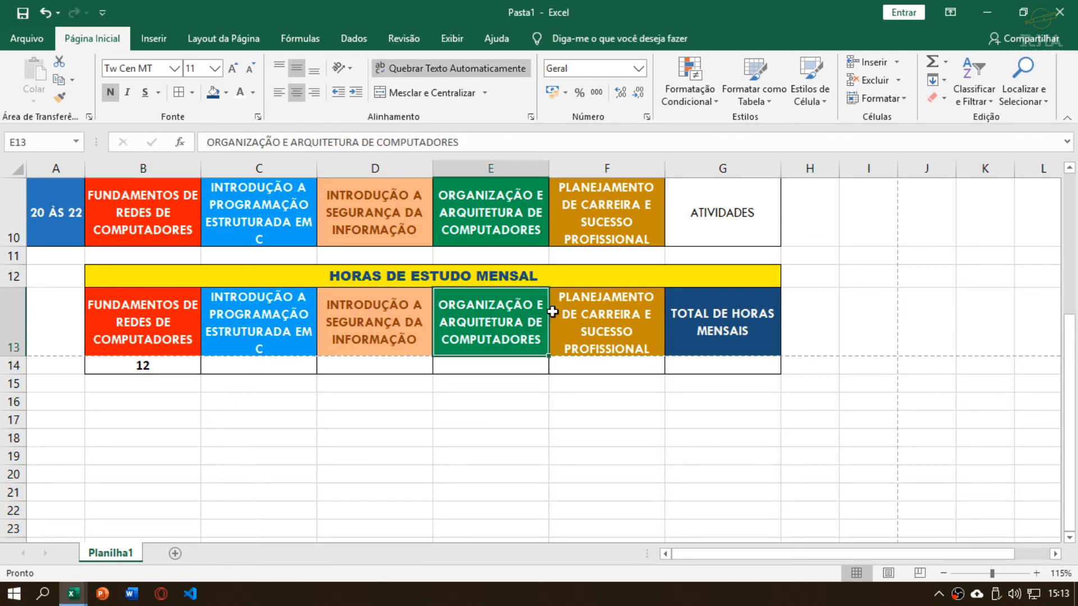
left_click(642, 309)
left_click(234, 323)
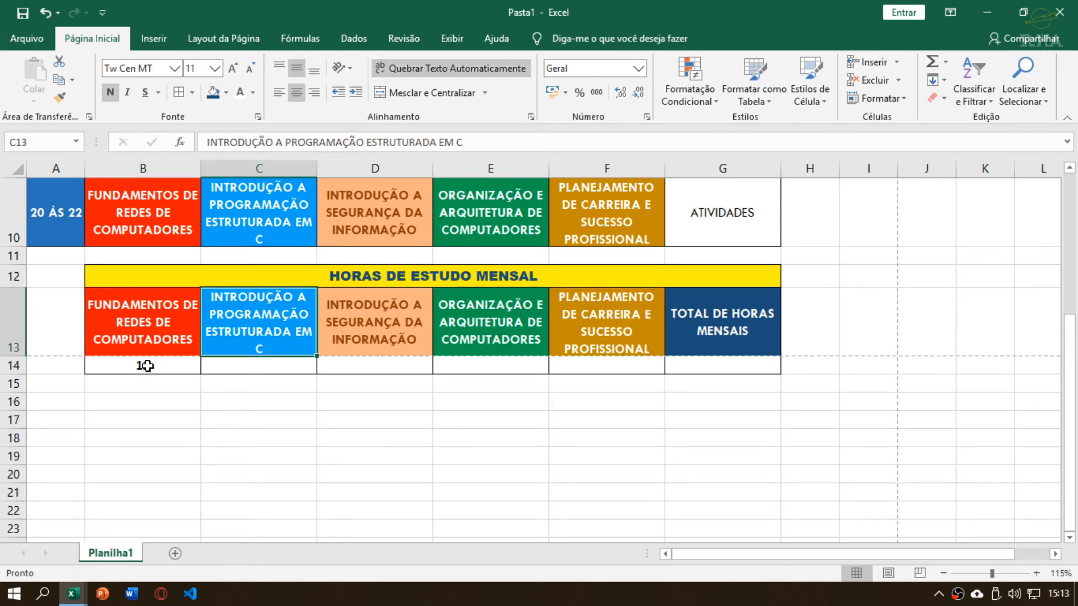
Make the counting range in B14's CONT.SE formula absolute, changing it to $A$1:$G$10
double_click(147, 366)
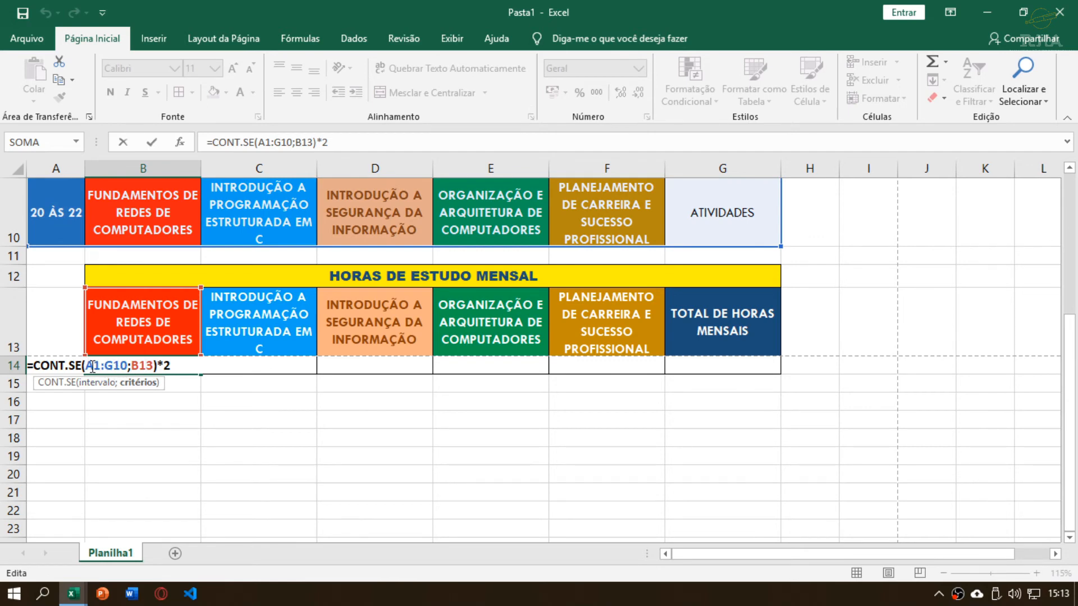
left_click(93, 365)
key("F4")
left_click(133, 366)
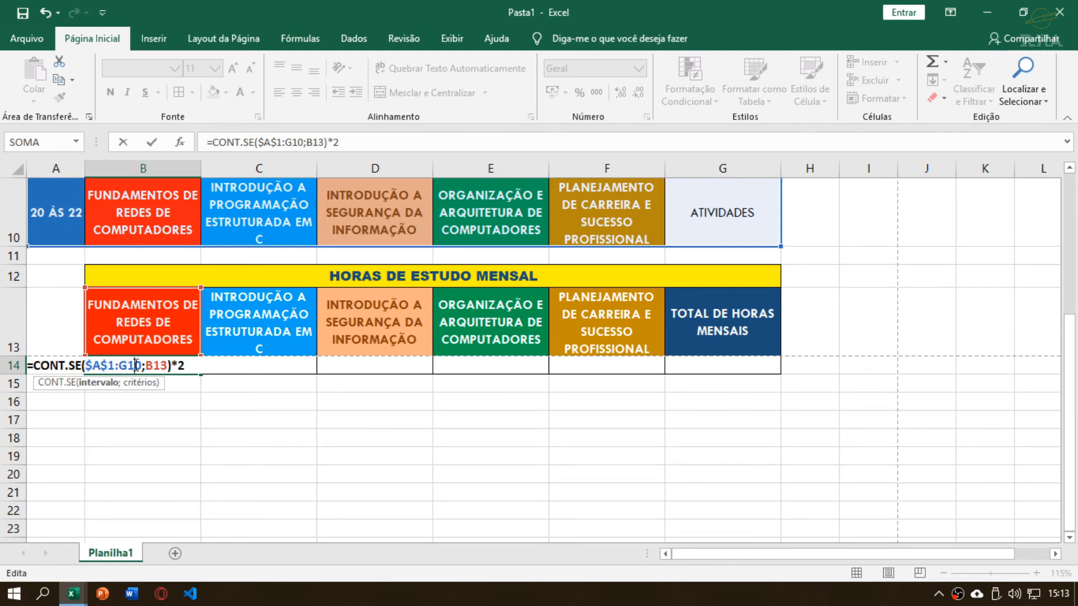
key("F4")
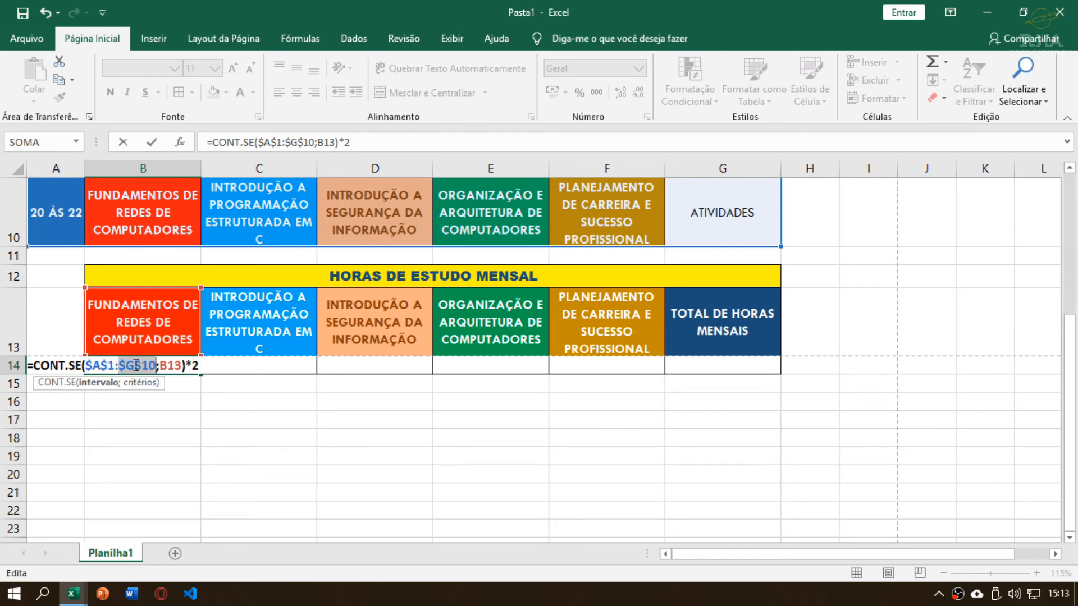
Confirm B14 as =CONT.SE($A$1:$G$10;B13)*2 with the criterion left relative, and fill the formula across to F14
left_click(97, 365)
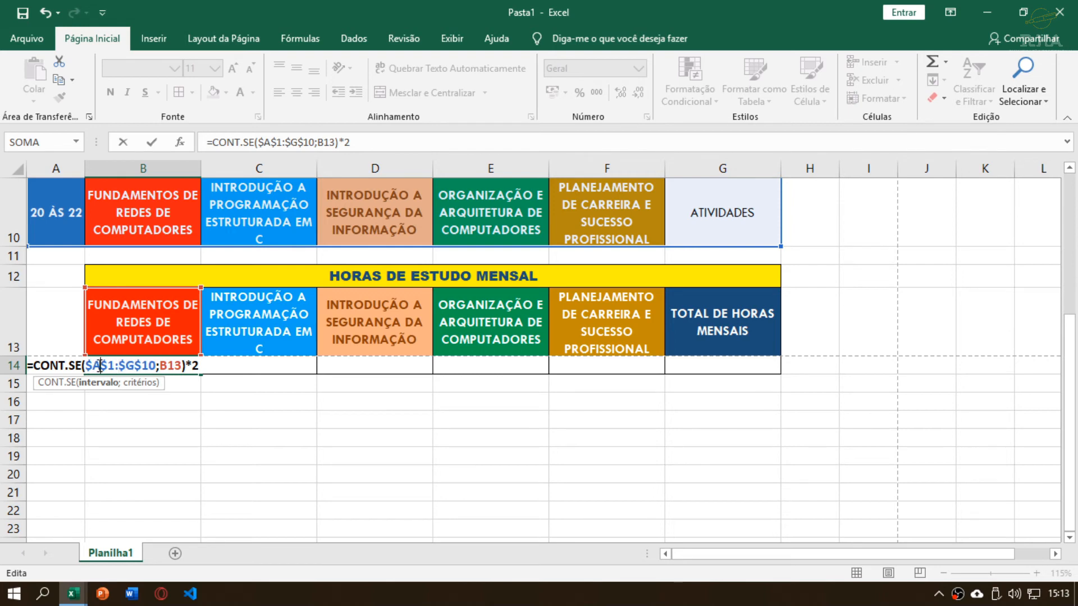
left_click(169, 365)
left_click_drag(159, 366, 181, 365)
left_click(163, 367)
left_click(167, 365)
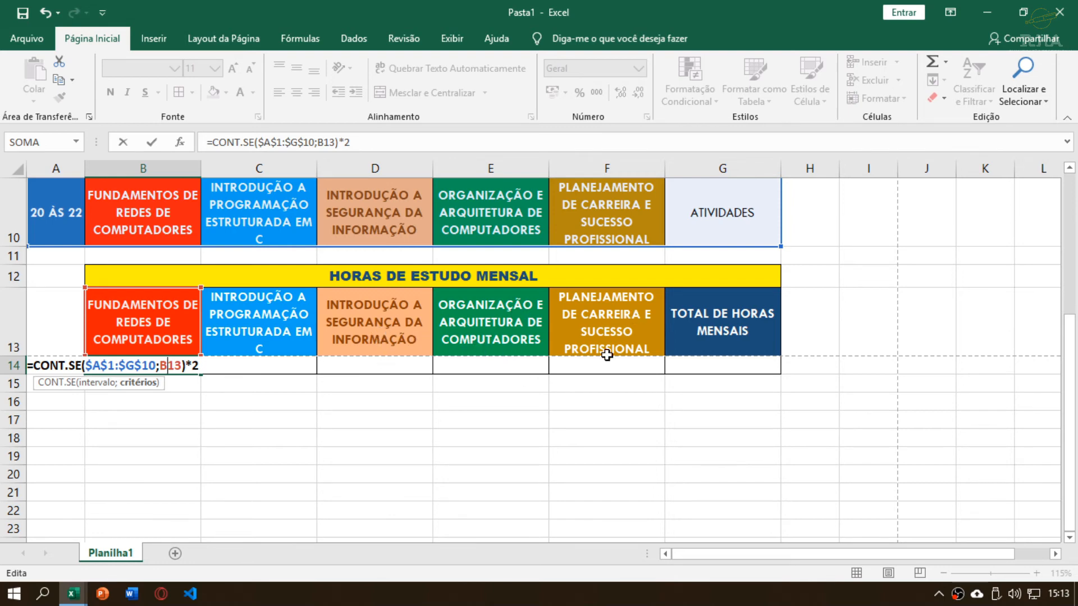
left_click(202, 365)
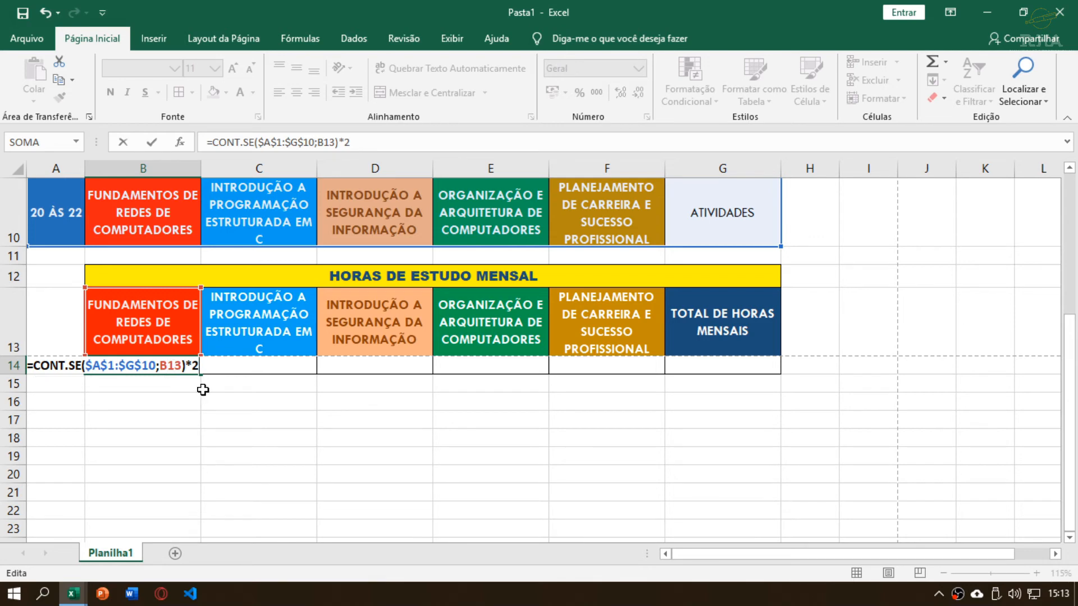
key("BackSpace")
type("2")
key("ctrl+Return")
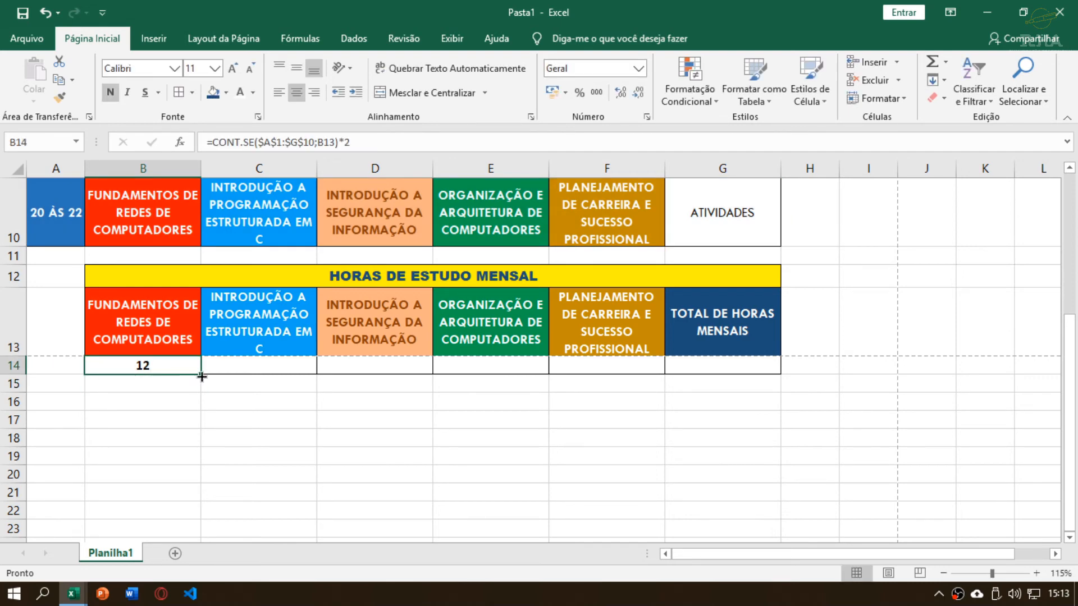
left_click_drag(201, 375, 616, 362)
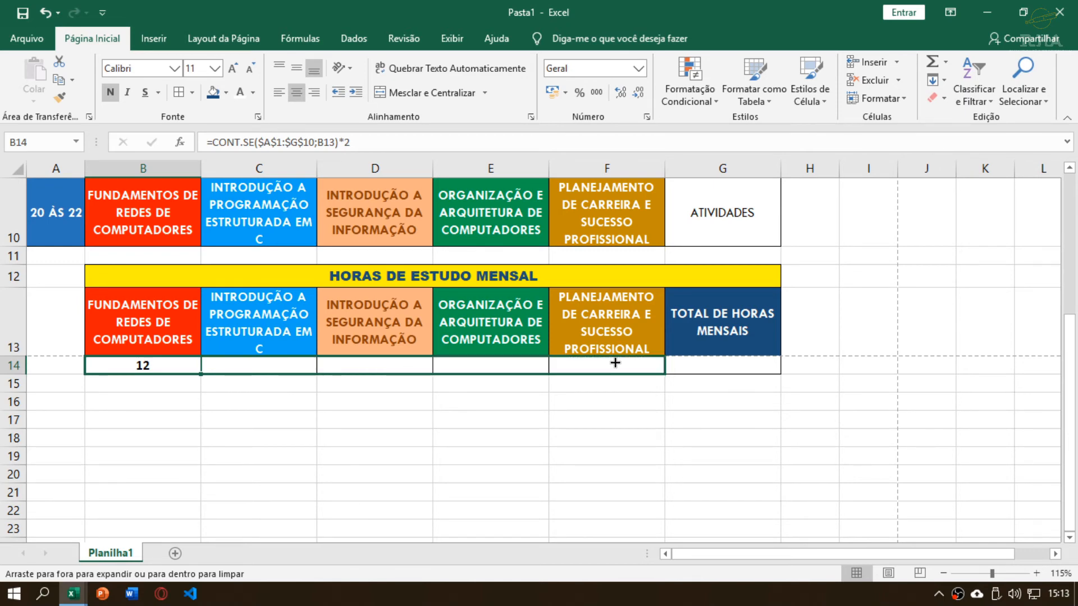
left_click(631, 391)
Enter =SOMA(B14:F14)*4 in G14 under TOTAL DE HORAS MENSAIS
left_click(709, 360)
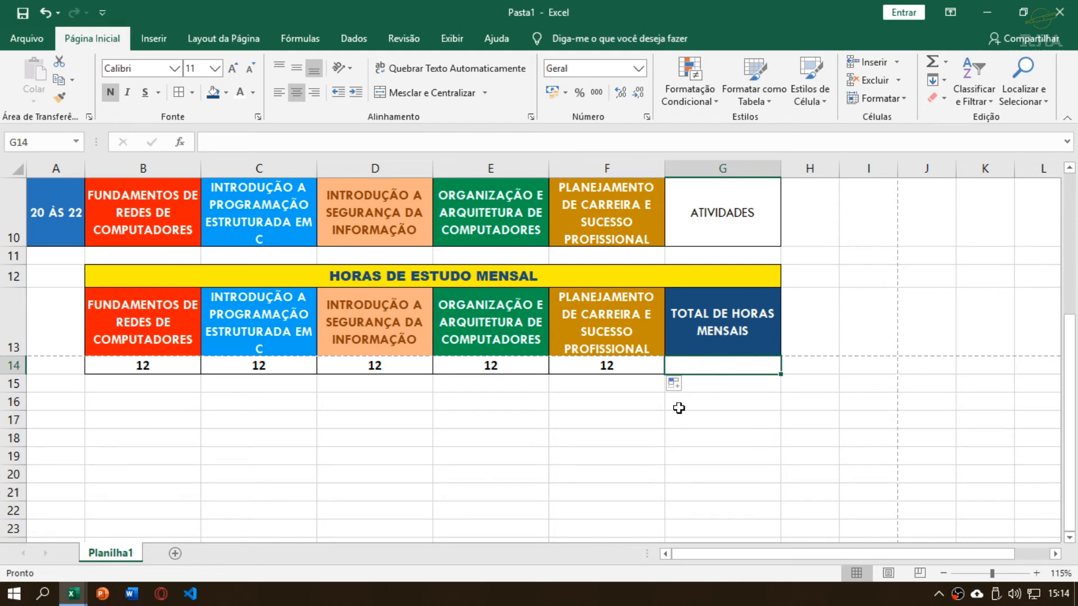
type("=SOMA(")
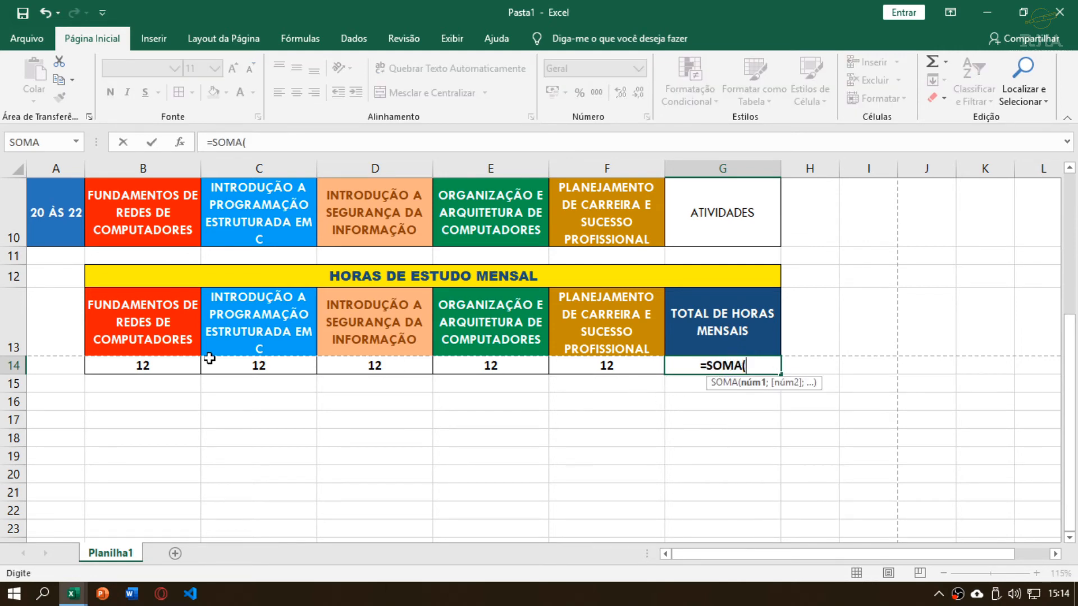
left_click_drag(145, 366, 607, 366)
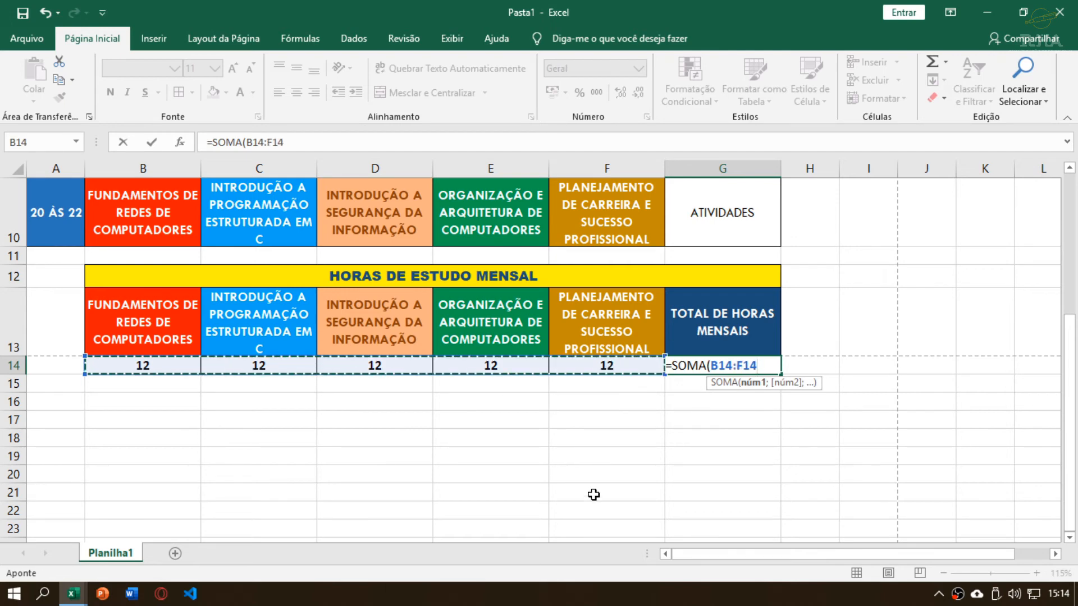
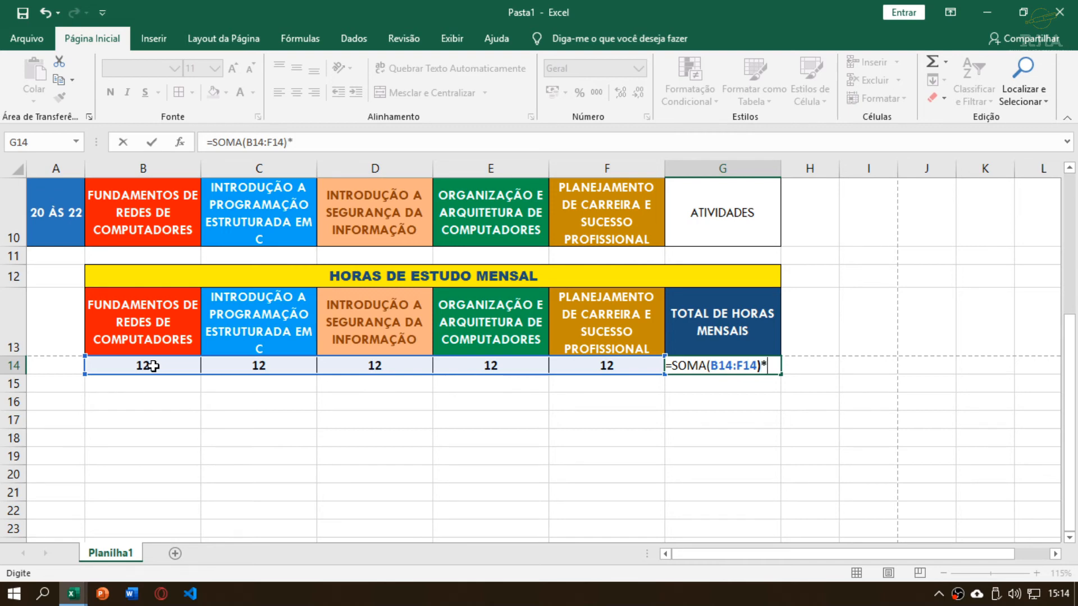
type("4")
key("Return")
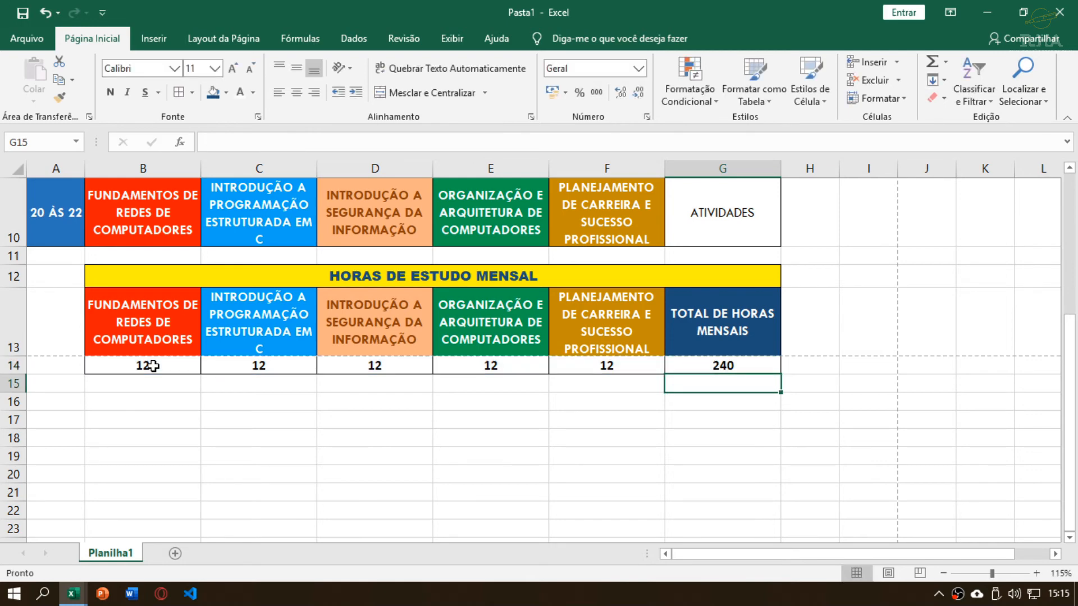
Examine the weekly schedule against the monthly hours table and check the total formula in G14
scroll(153, 366, "up", 2)
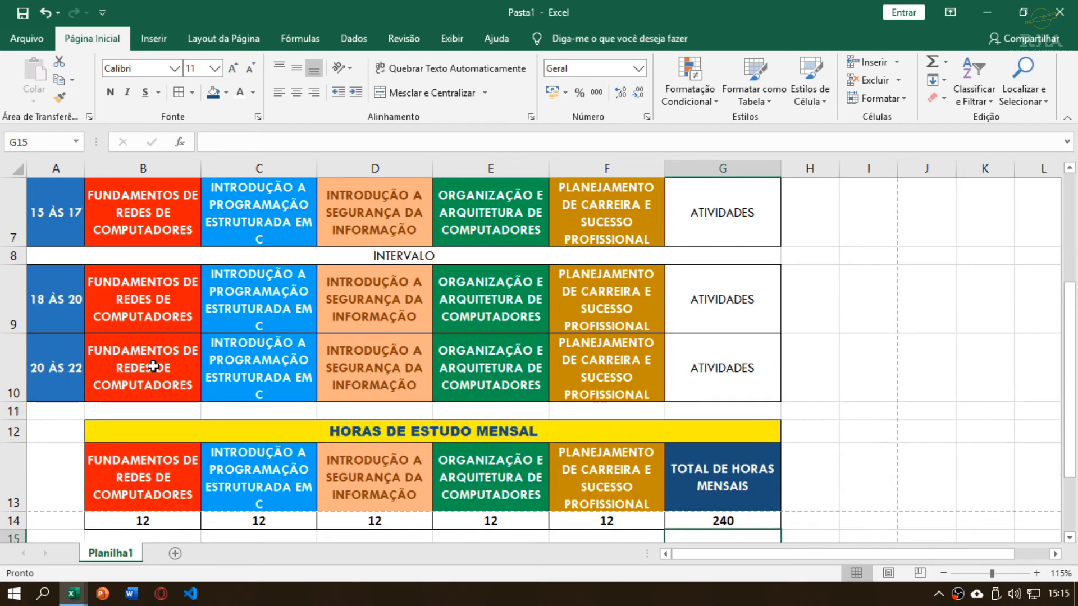
scroll(289, 382, "up", 1)
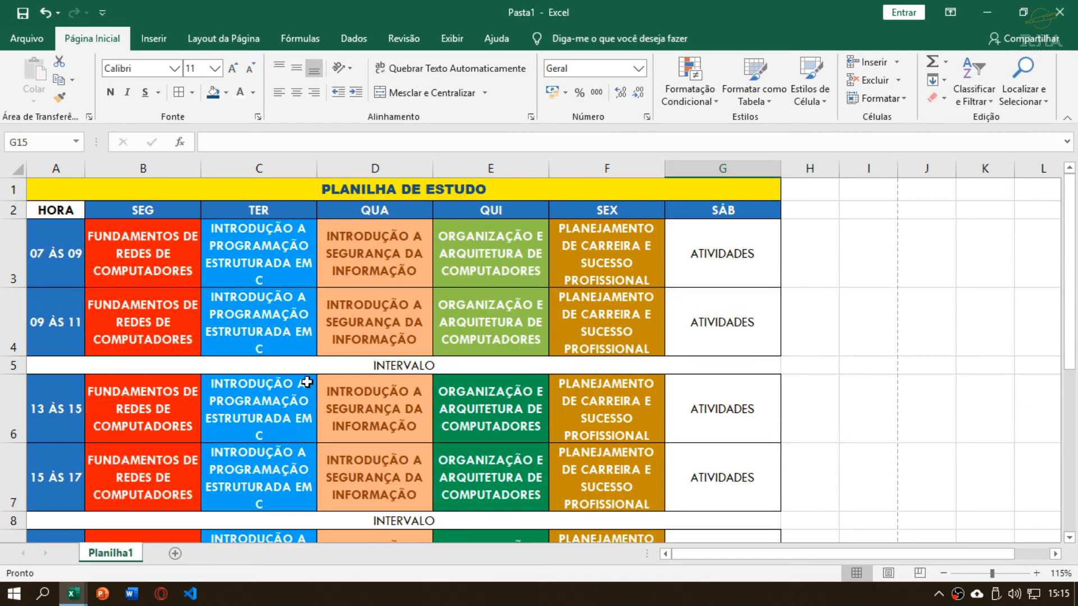
scroll(303, 381, "down", 3)
scroll(361, 359, "up", 1)
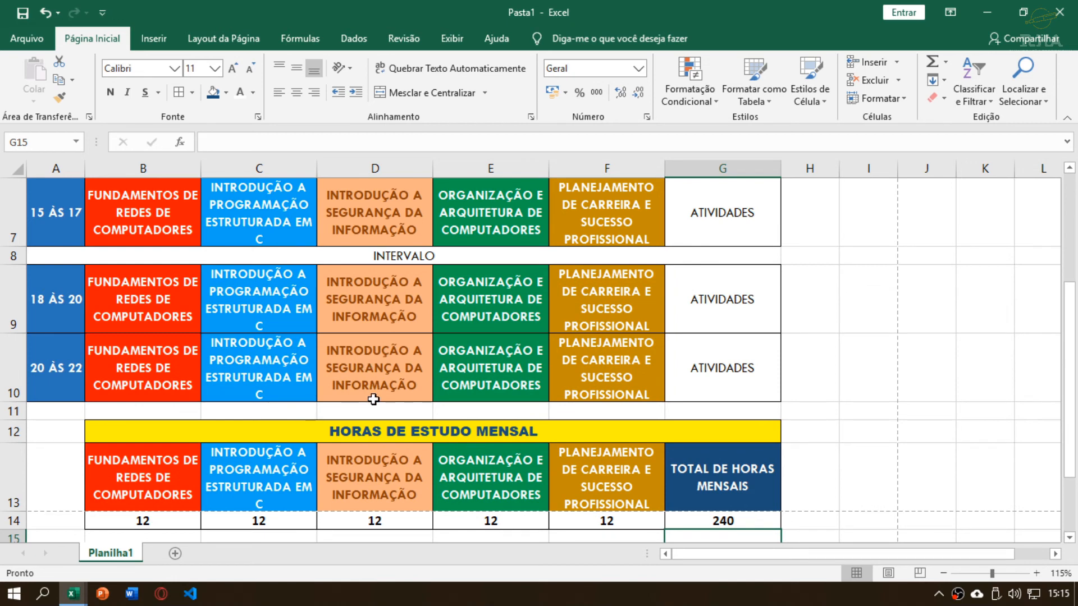
scroll(373, 402, "down", 1)
scroll(646, 384, "up", 1)
scroll(699, 438, "down", 1)
left_click(728, 366)
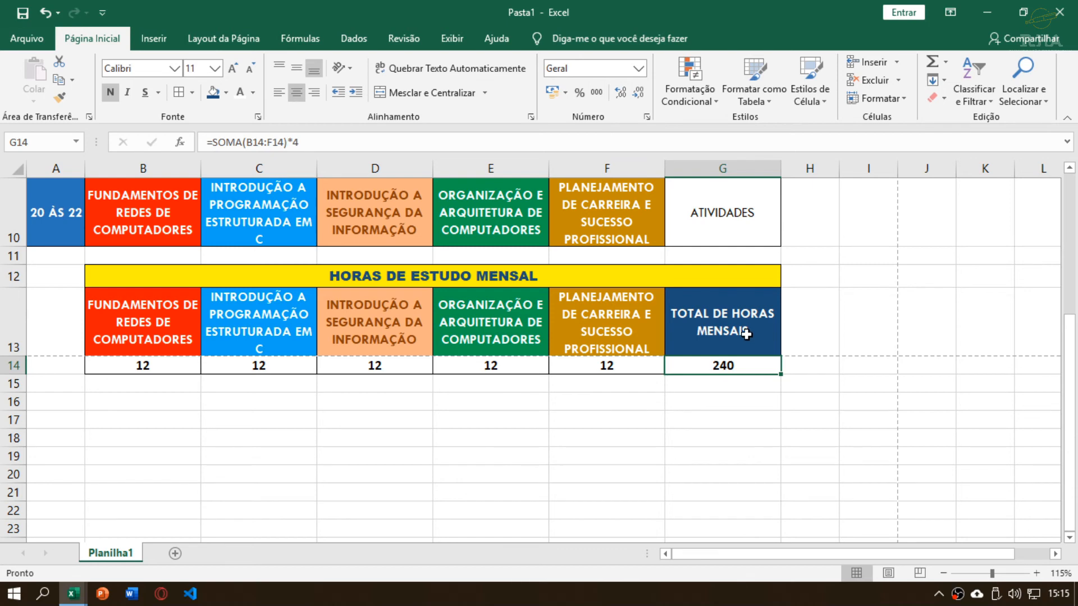
left_click(358, 143)
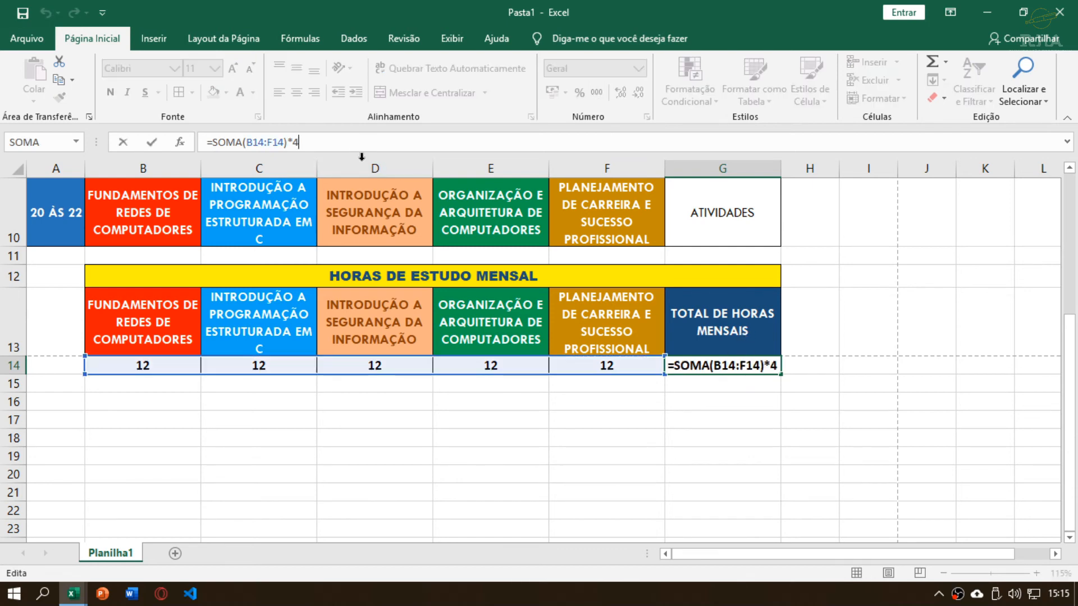
key("Return")
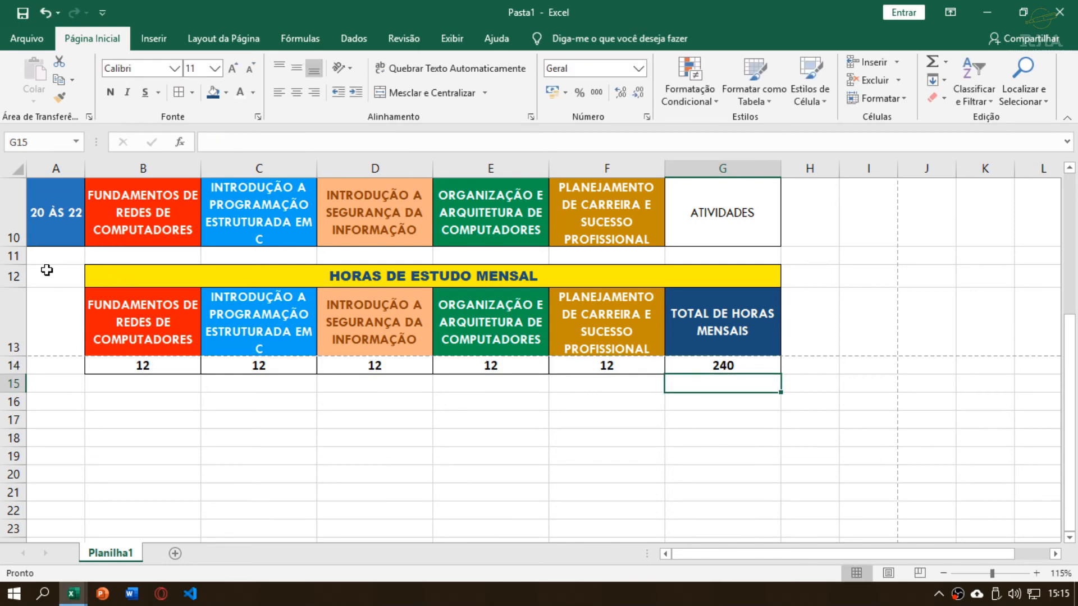
scroll(16, 266, "up", 1)
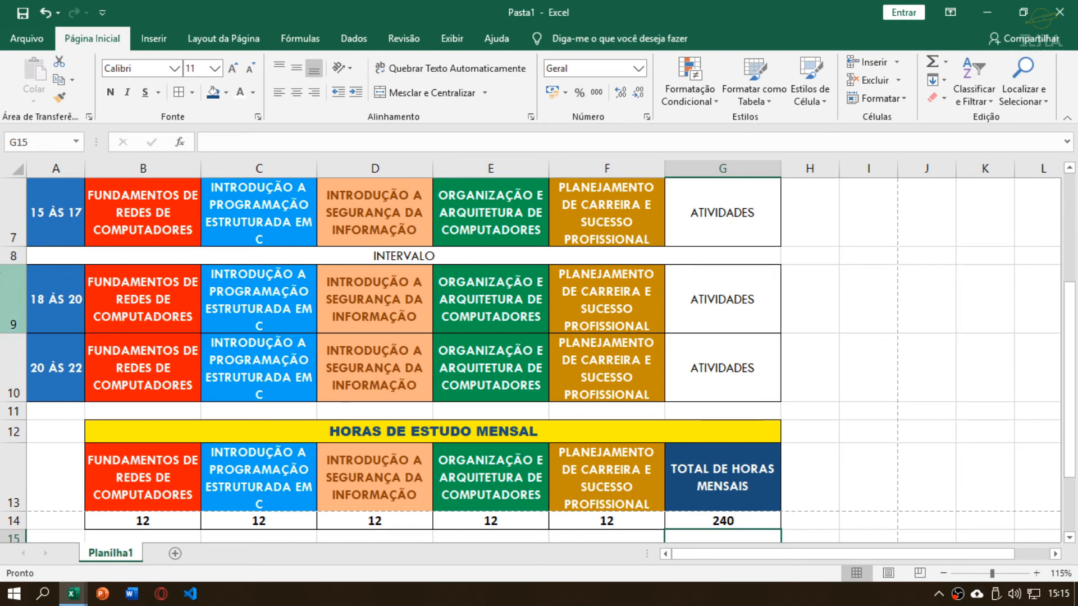
scroll(23, 415, "down", 1)
scroll(23, 336, "up", 1)
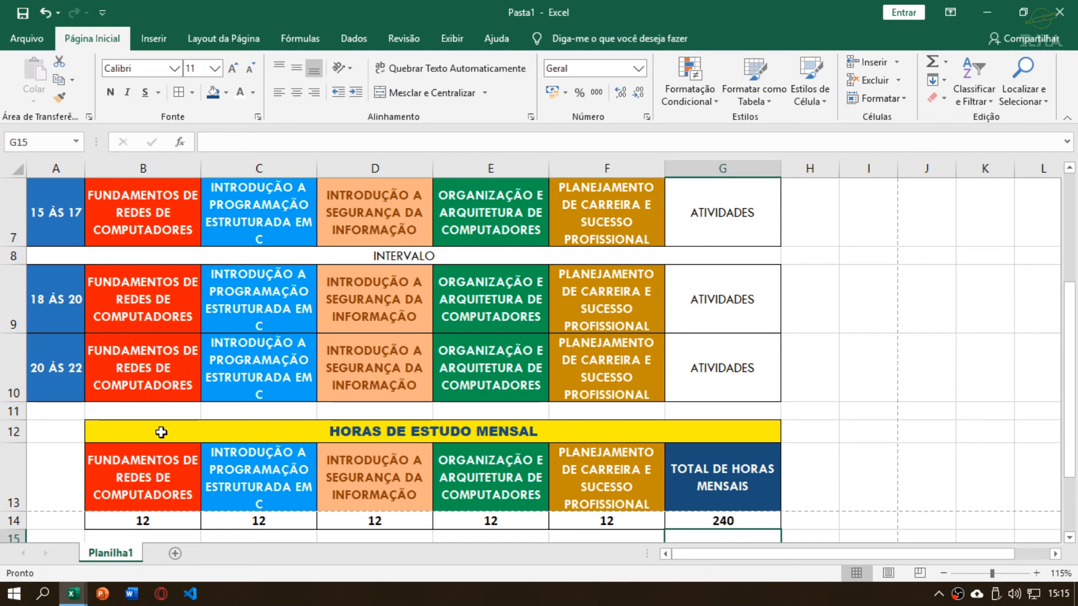
scroll(210, 413, "down", 1)
Reduce the height of empty row 11 between the schedule and the HORAS DE ESTUDO MENSAL table to a narrow gap
left_click_drag(161, 255, 691, 260)
left_click(482, 257)
scroll(300, 298, "up", 1)
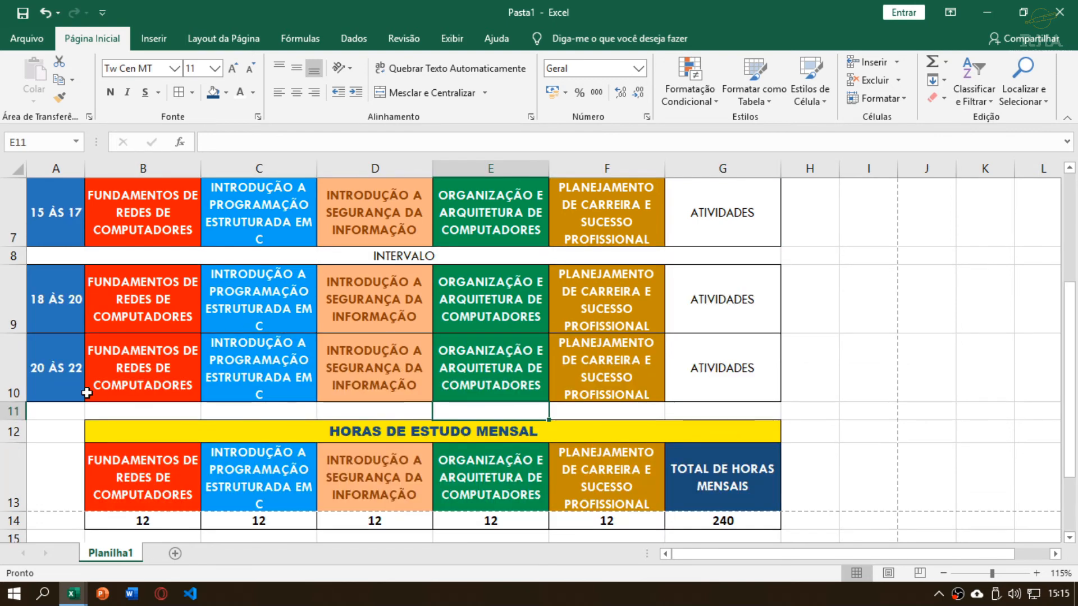
left_click_drag(16, 421, 16, 412)
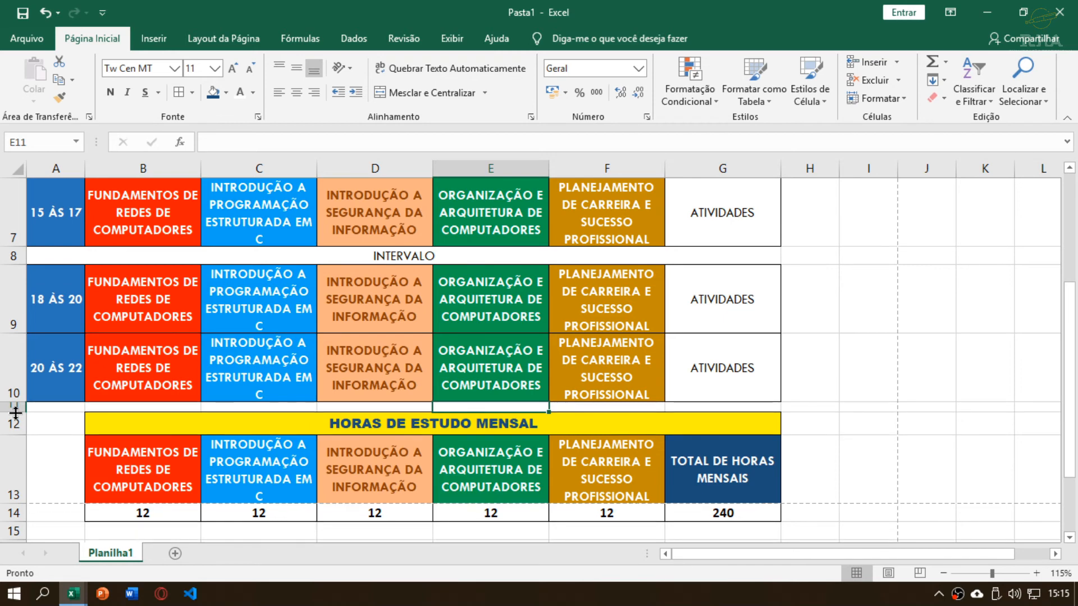
left_click_drag(16, 413, 16, 410)
left_click(59, 421)
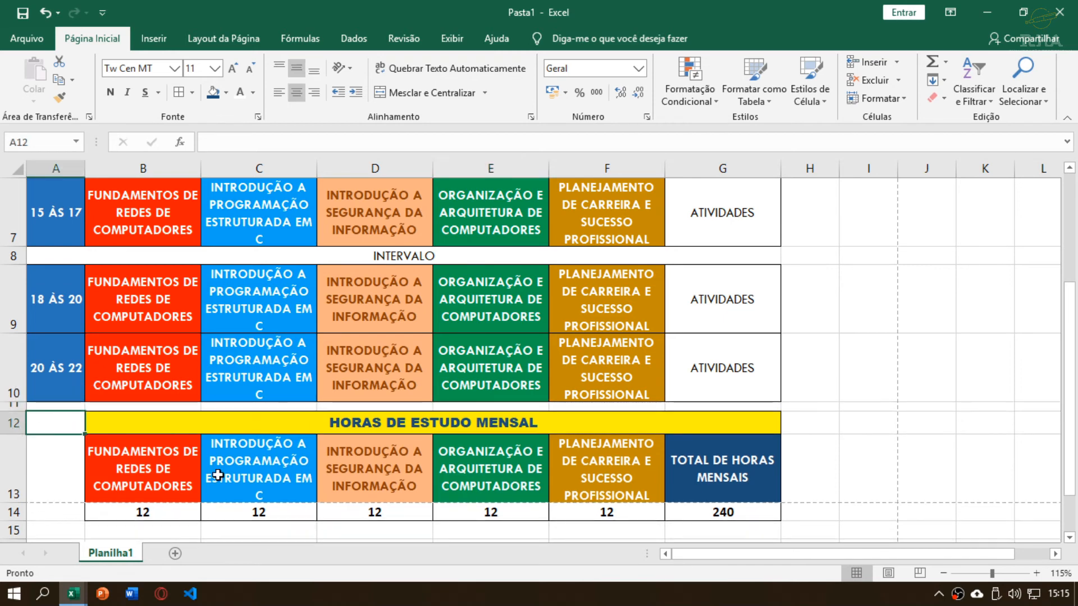
Reduce the height of the two INTERVALO rows, 5 and 8, together and align their text vertically to the middle
scroll(216, 474, "up", 1)
scroll(151, 432, "up", 1)
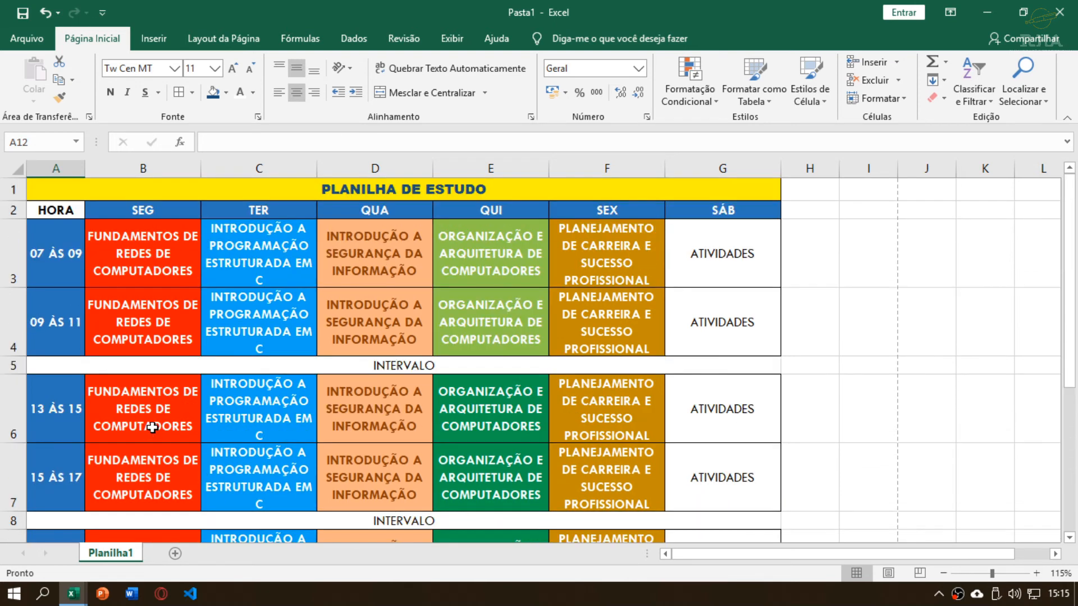
left_click(12, 366)
scroll(10, 370, "down", 1)
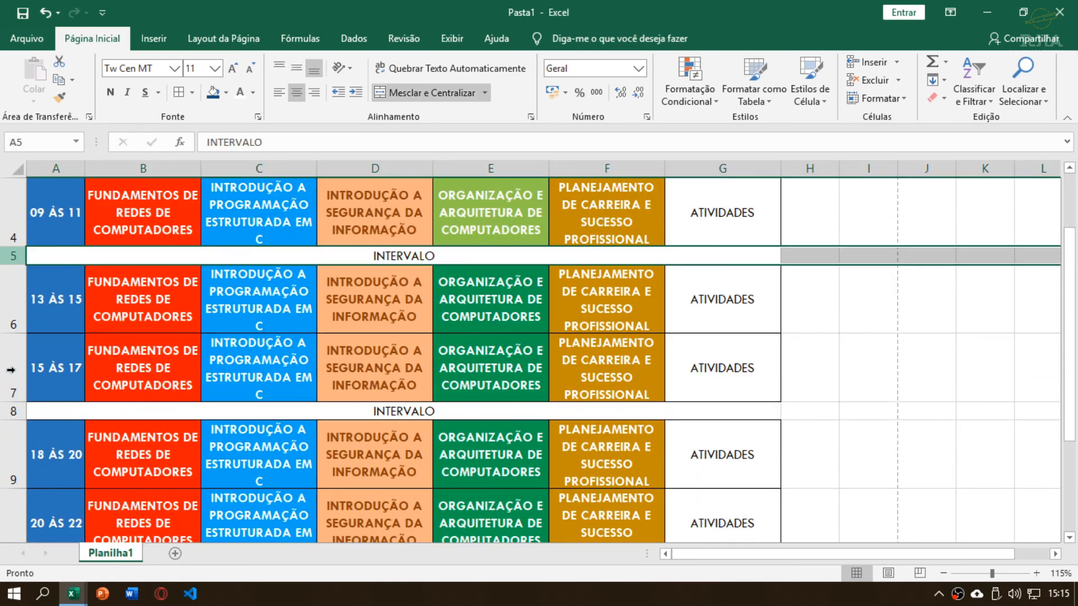
left_click(12, 411, "ctrl")
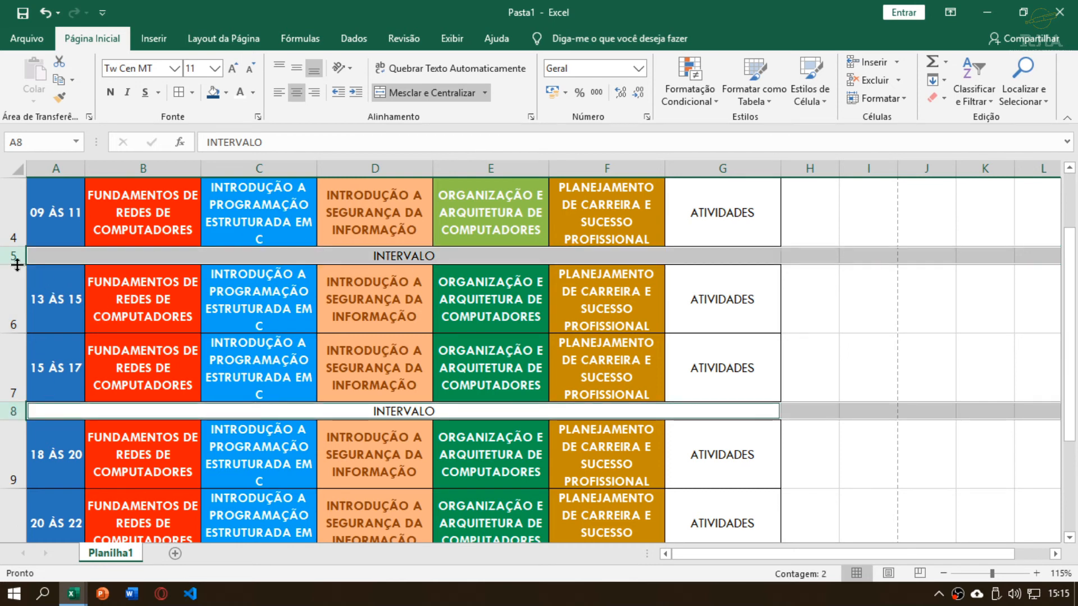
left_click_drag(17, 265, 16, 259)
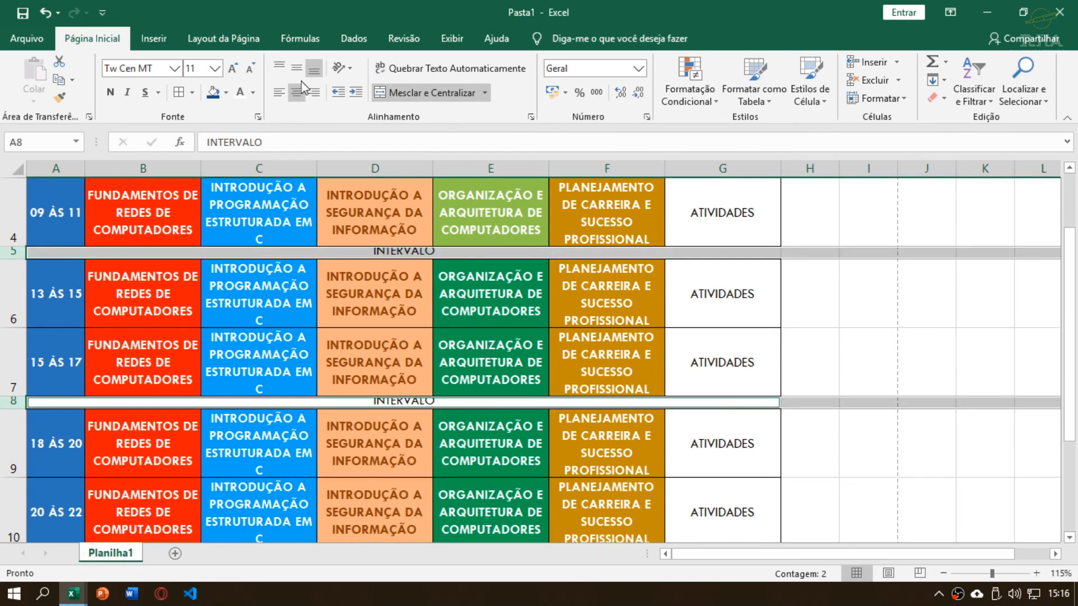
left_click(298, 72)
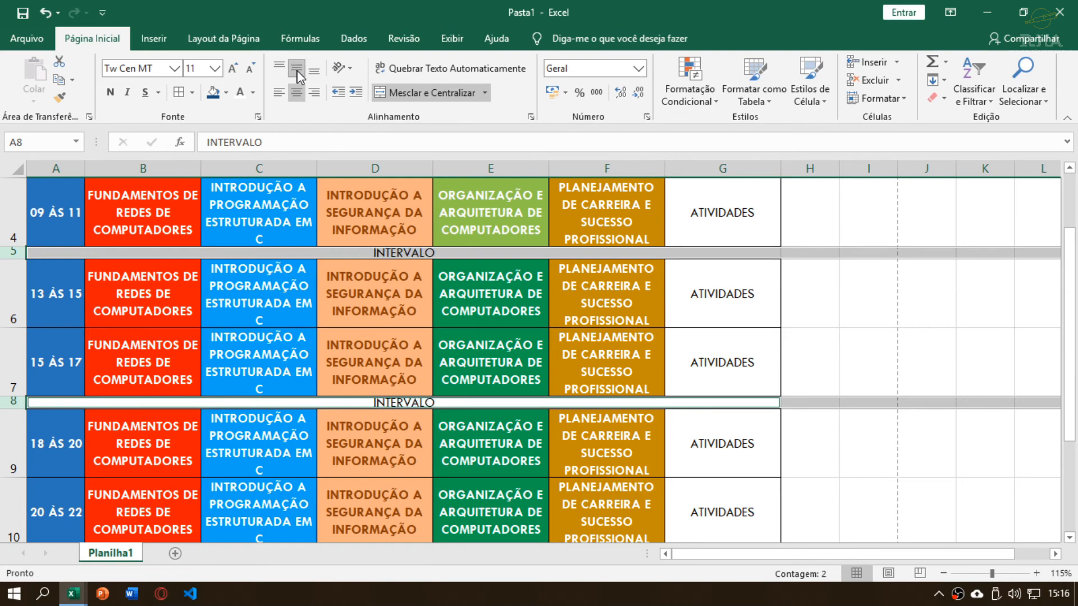
Look over the finished tables, clear the row selection and open the print preview of the sheet
scroll(600, 354, "down", 2)
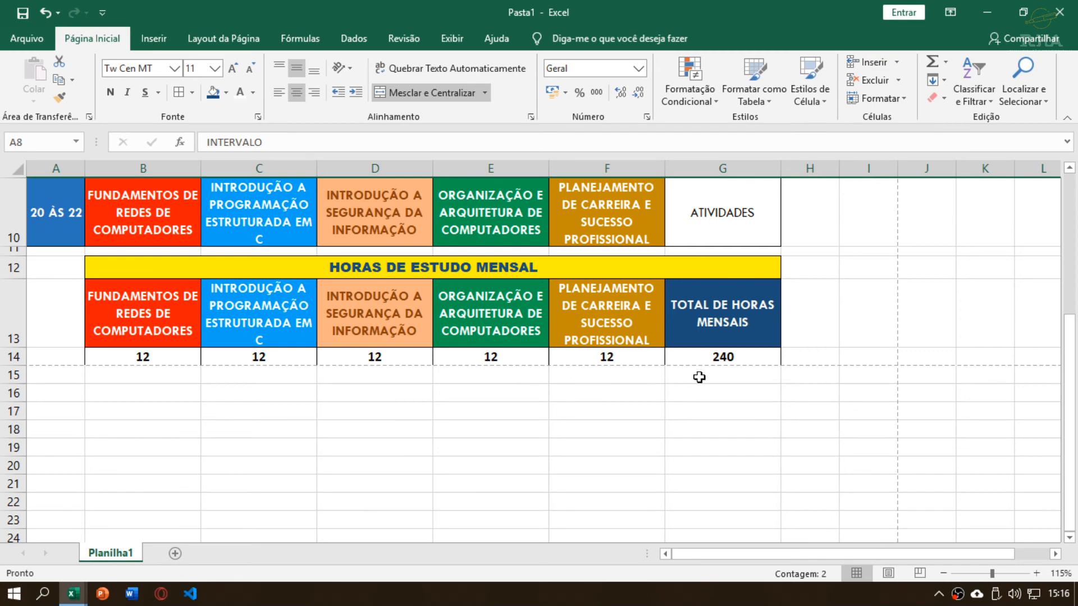
scroll(560, 367, "up", 3)
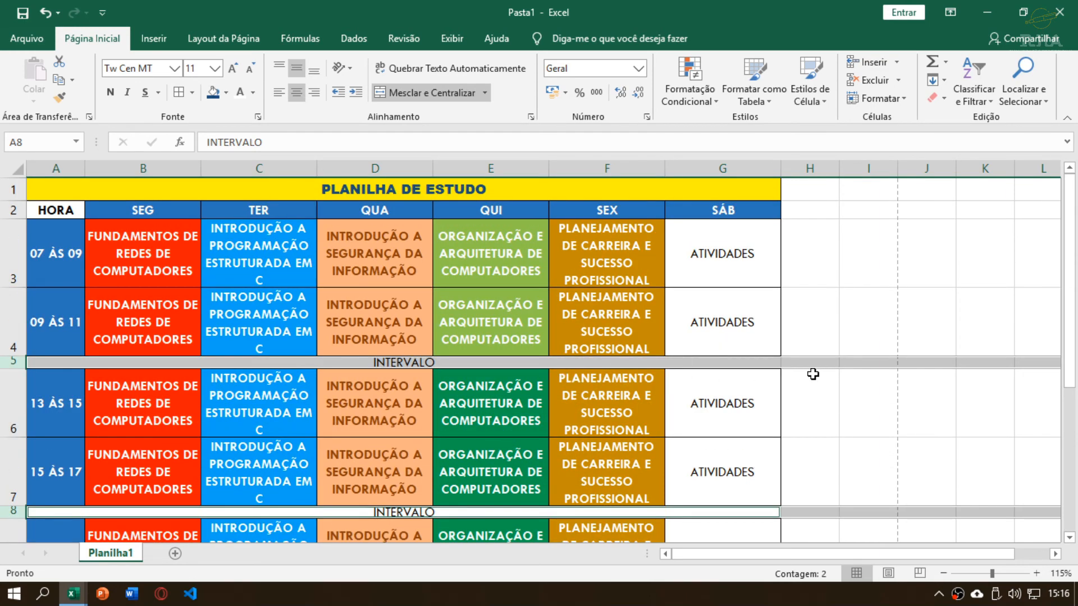
left_click(814, 371)
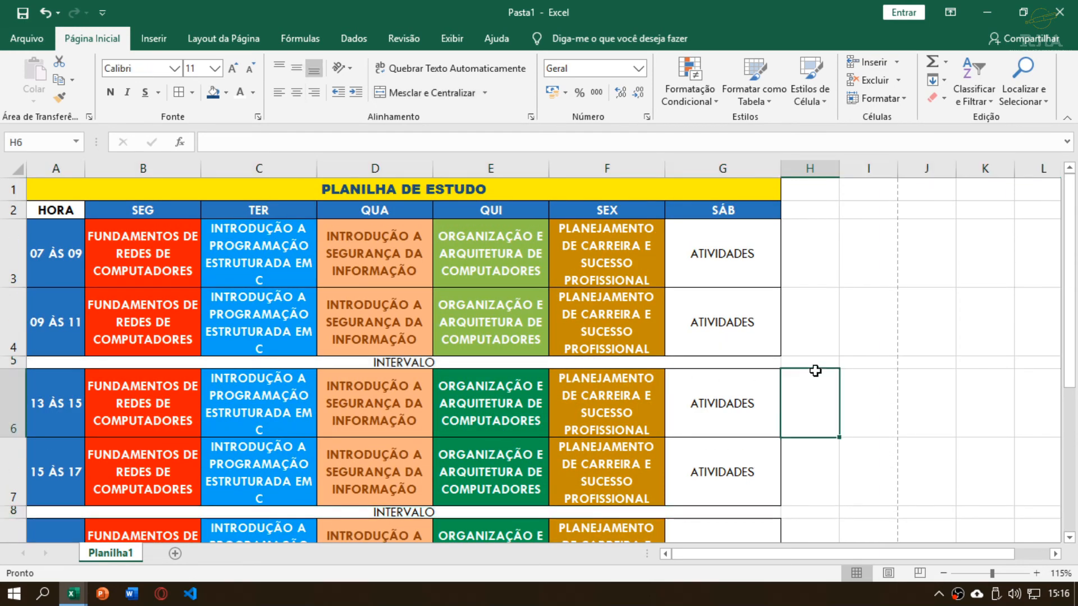
key("ctrl+p")
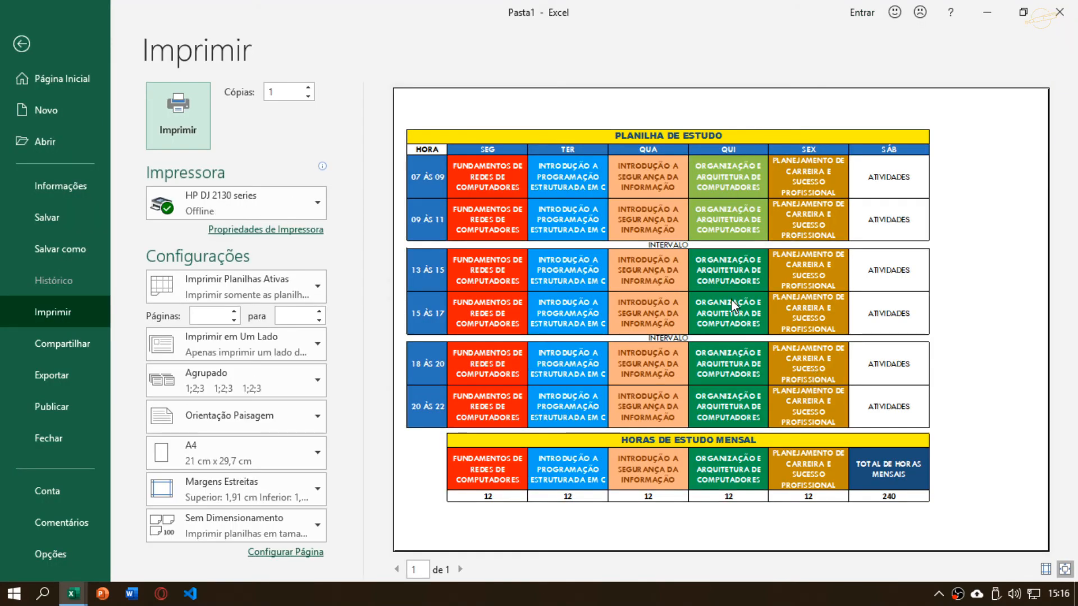
Leave the print preview and set the font size of the two INTERVALO rows, 5 and 8, to 9
key("Escape")
scroll(39, 342, "down", 1)
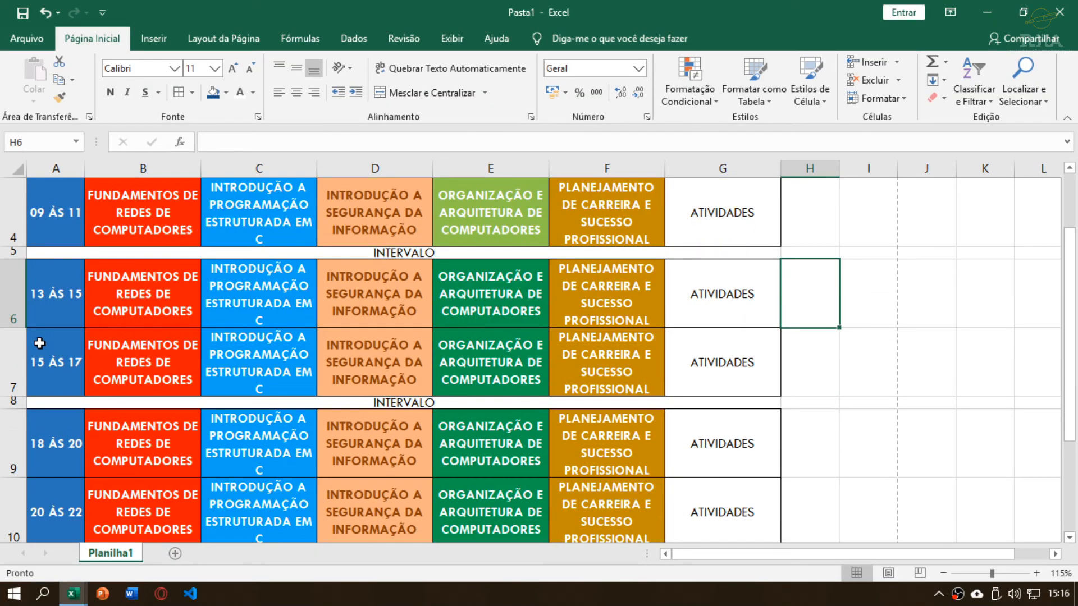
left_click(11, 252)
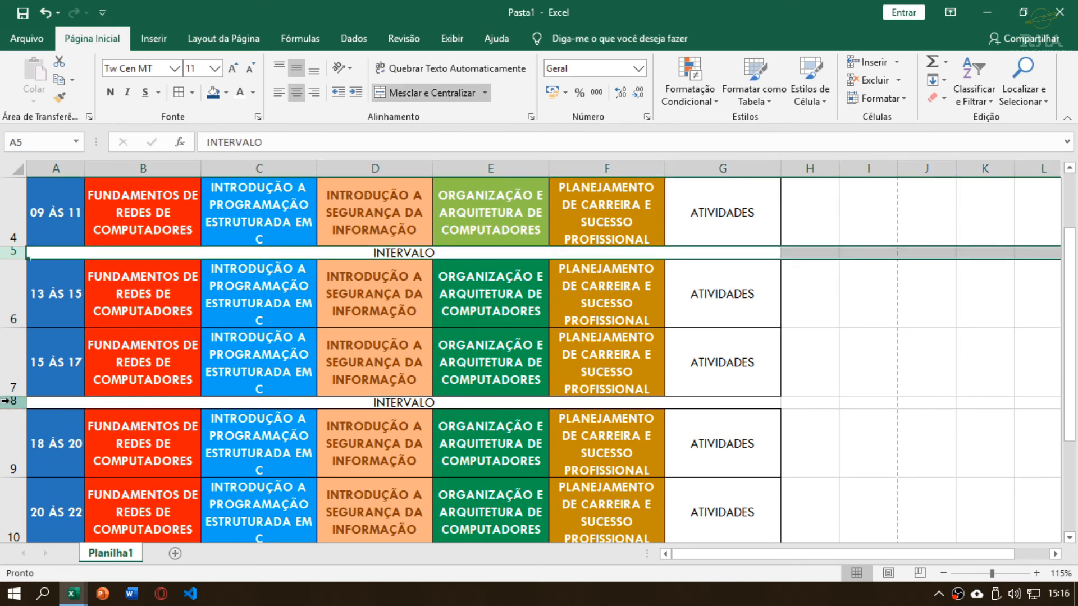
left_click(11, 403, "ctrl")
left_click(11, 253)
left_click(11, 252)
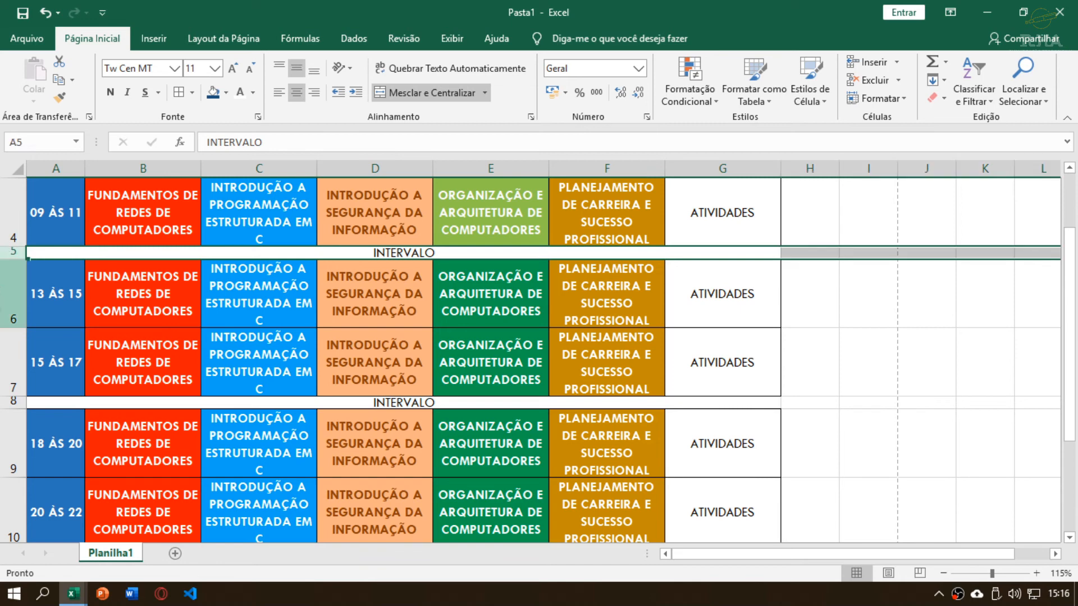
left_click(11, 402, "ctrl")
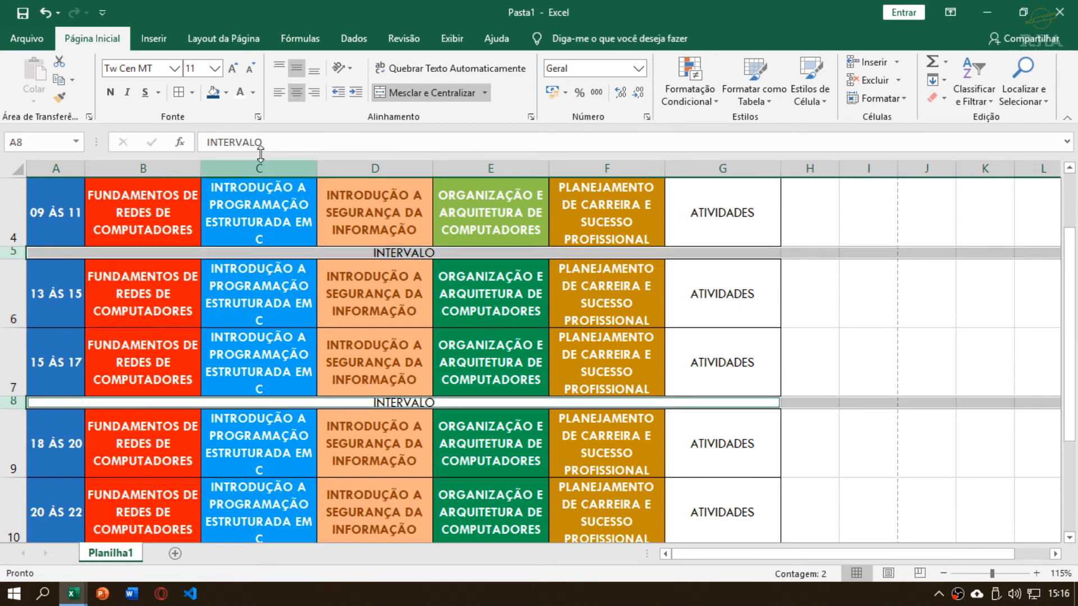
left_click(256, 75)
left_click(255, 74)
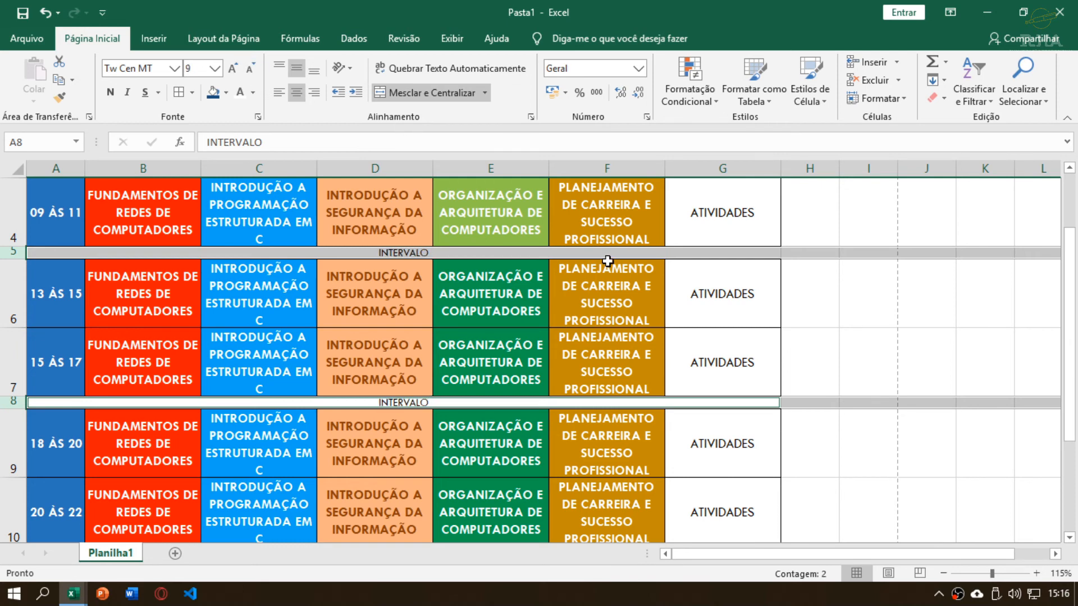
left_click(751, 254)
left_click(833, 256)
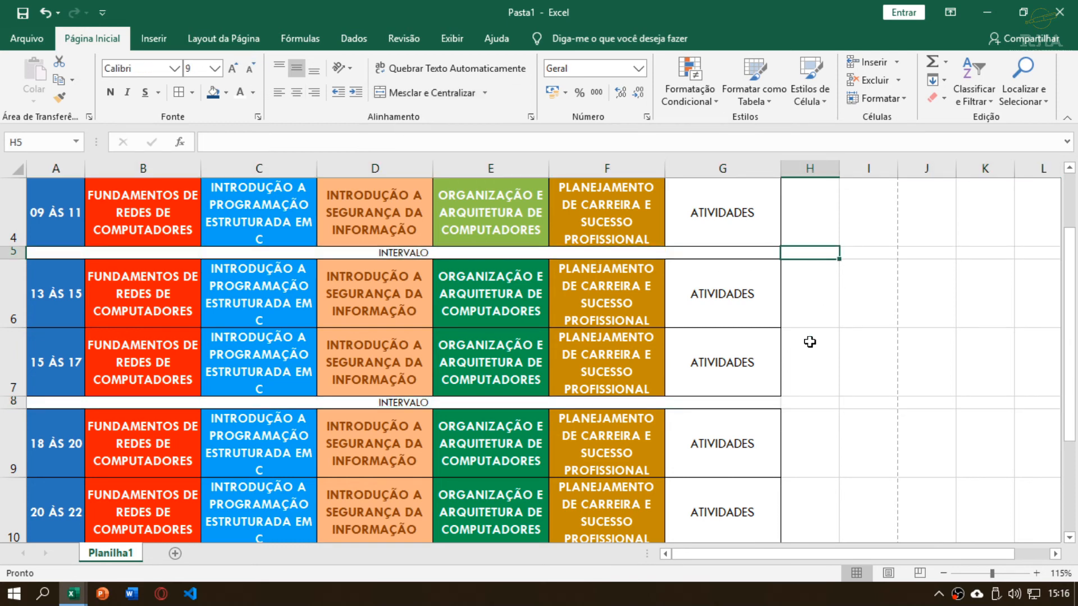
Check the sheet in the print preview, return to it and look over the monthly hours table
key("ctrl+p")
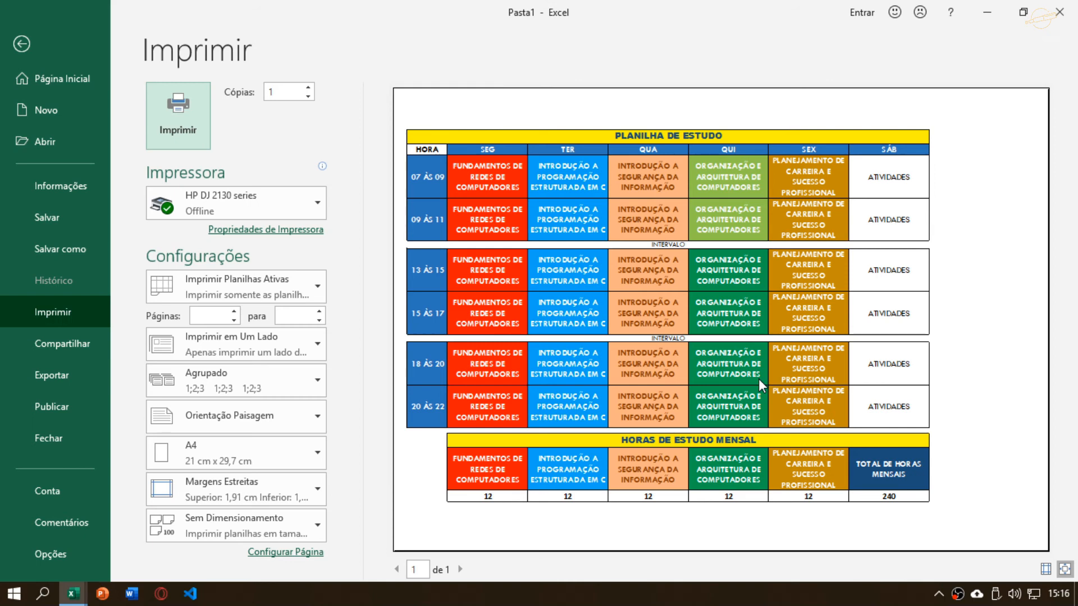
key("Escape")
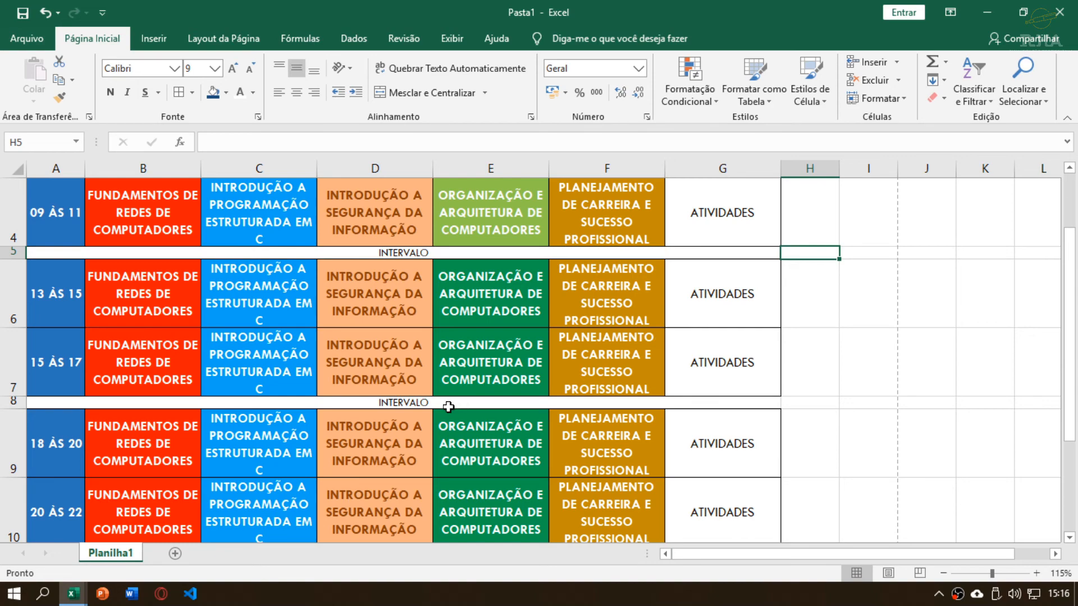
scroll(411, 394, "up", 1)
scroll(317, 395, "down", 4)
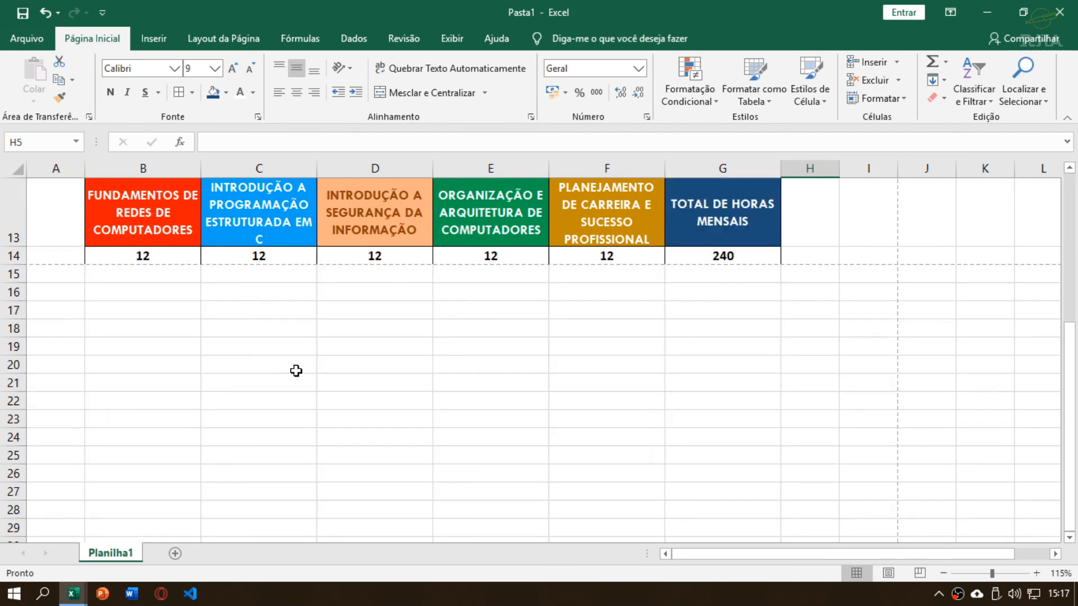
Clear the subject names from cells B10, E10 and F10 in the 20 ÀS 22 row
scroll(293, 370, "up", 2)
left_click_drag(145, 366, 586, 354)
left_click(354, 359)
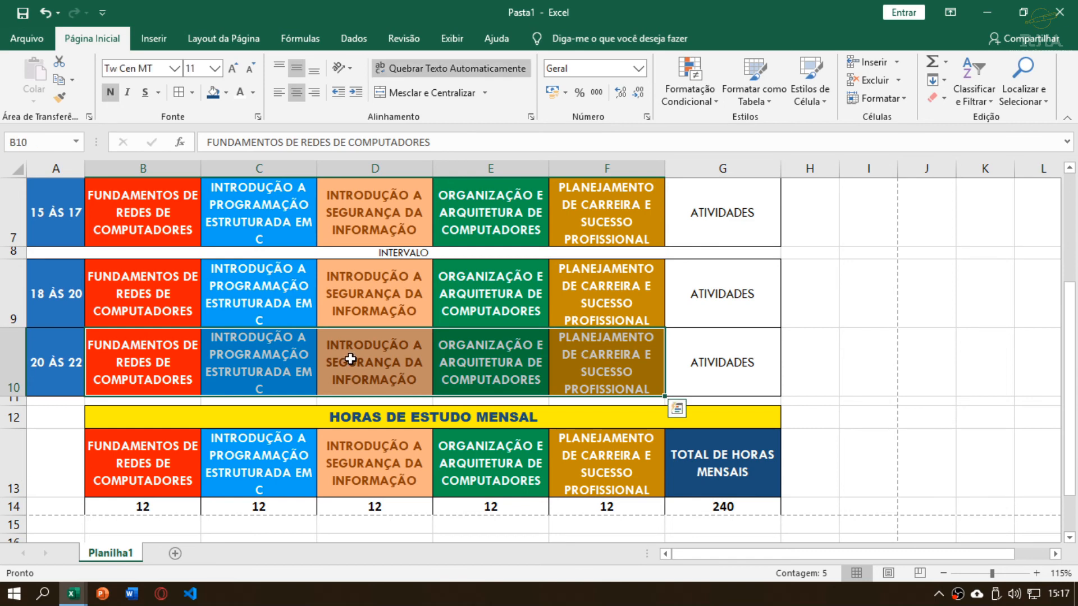
left_click(132, 372)
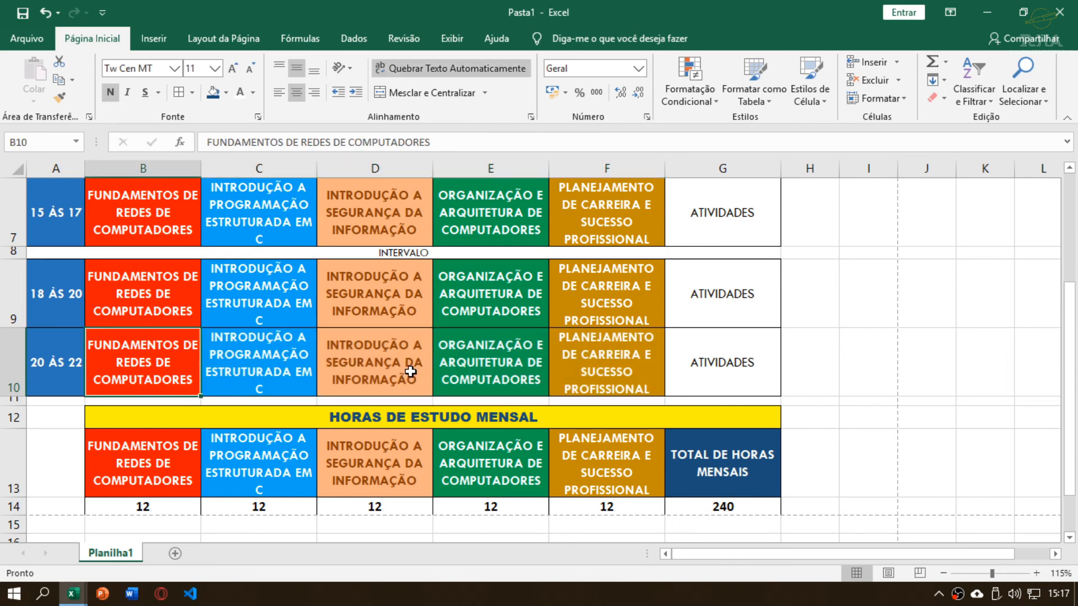
left_click(589, 362, "ctrl")
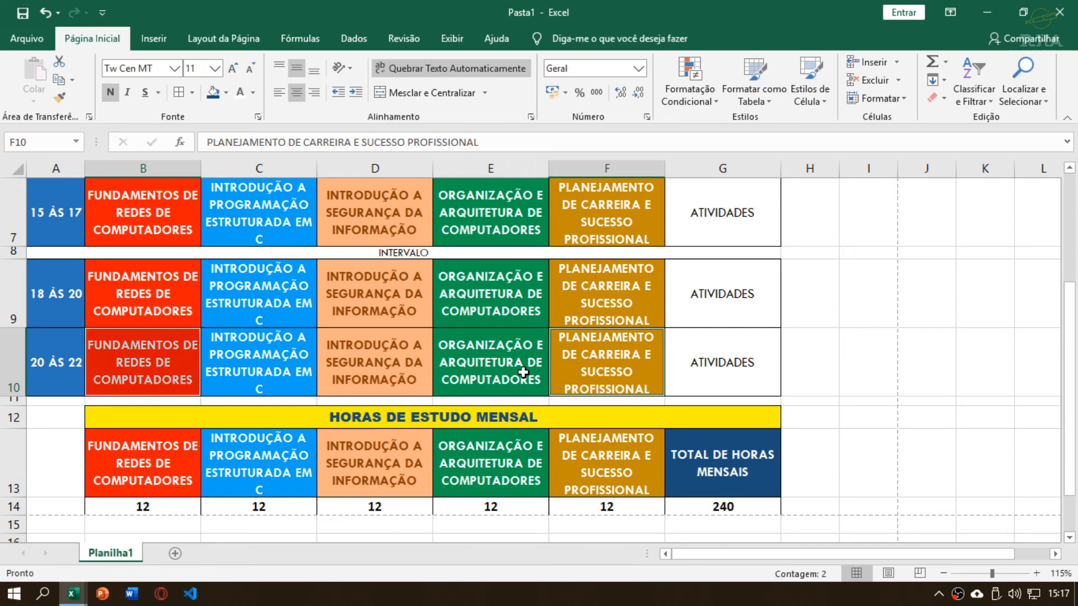
left_click(481, 371, "ctrl")
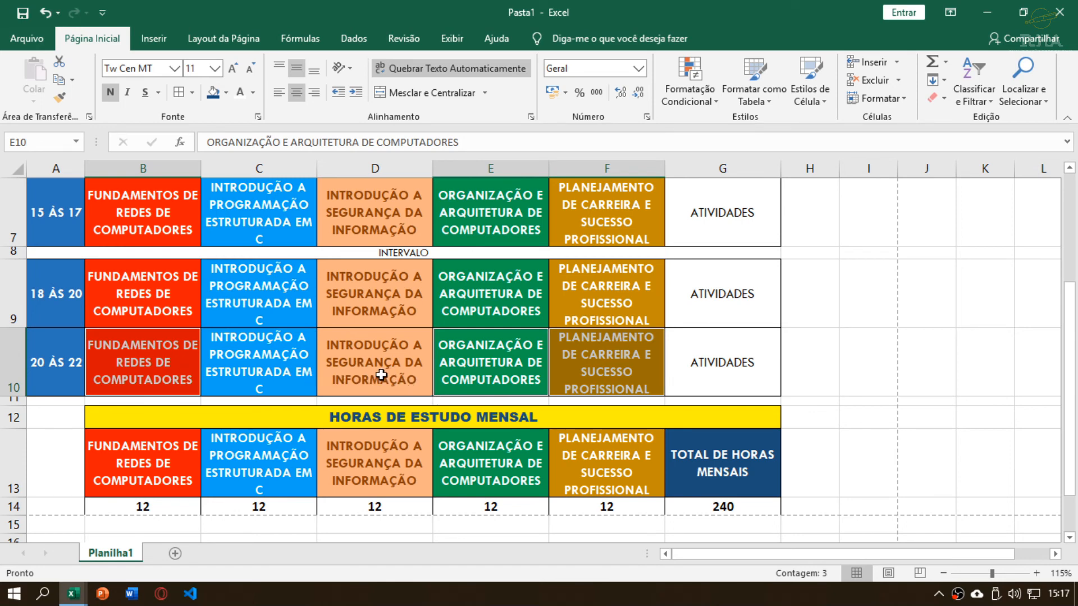
key("Delete")
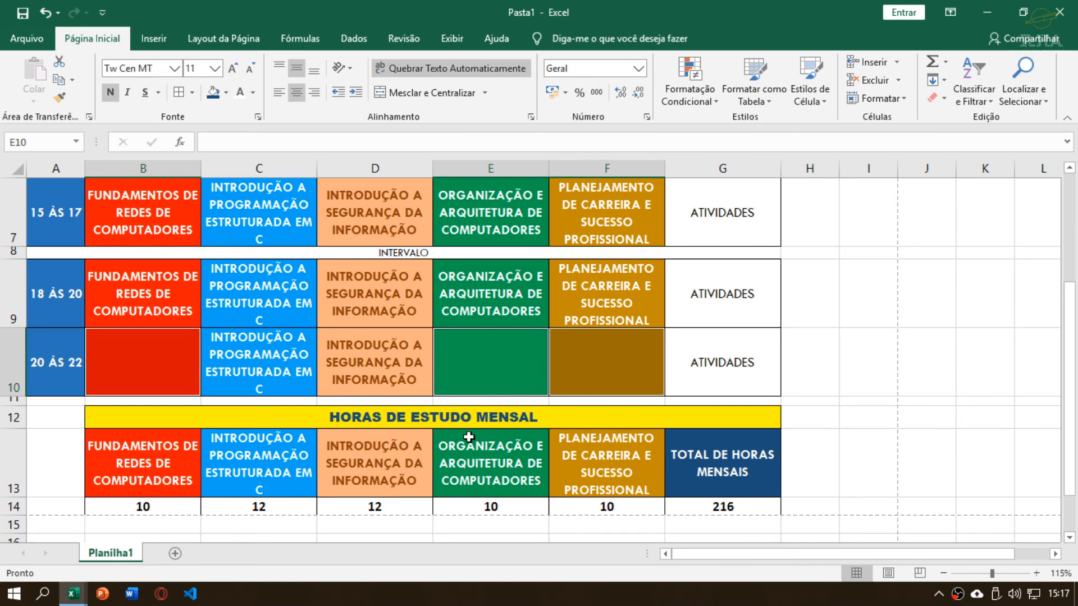
left_click(903, 435)
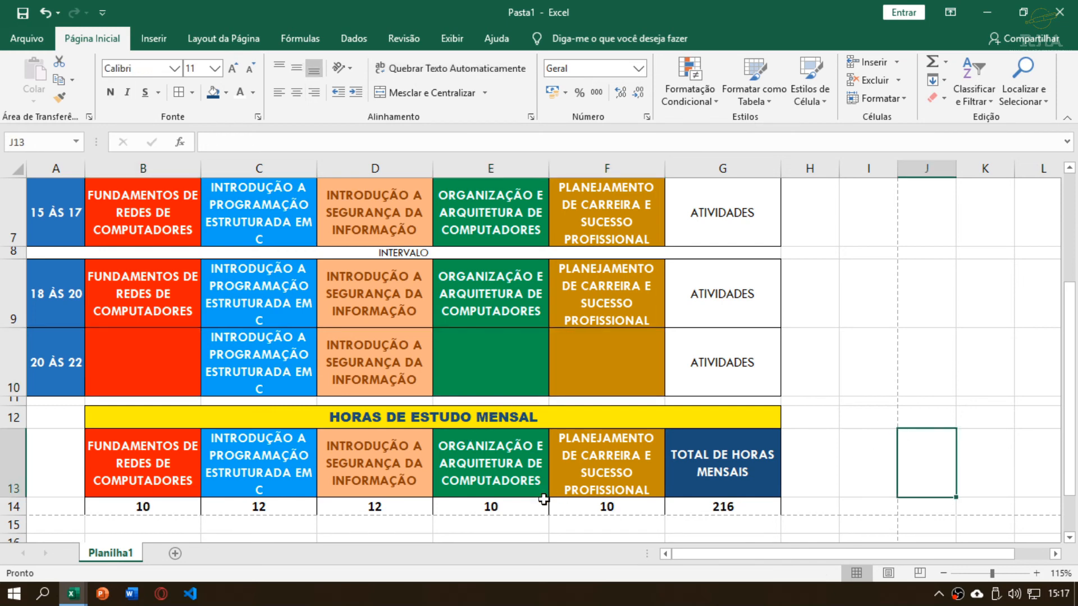
Inspect the CONT.SE formulas and subject headings in the monthly hours table, and undo the deletion in the 20 ÀS 22 row
left_click(491, 508)
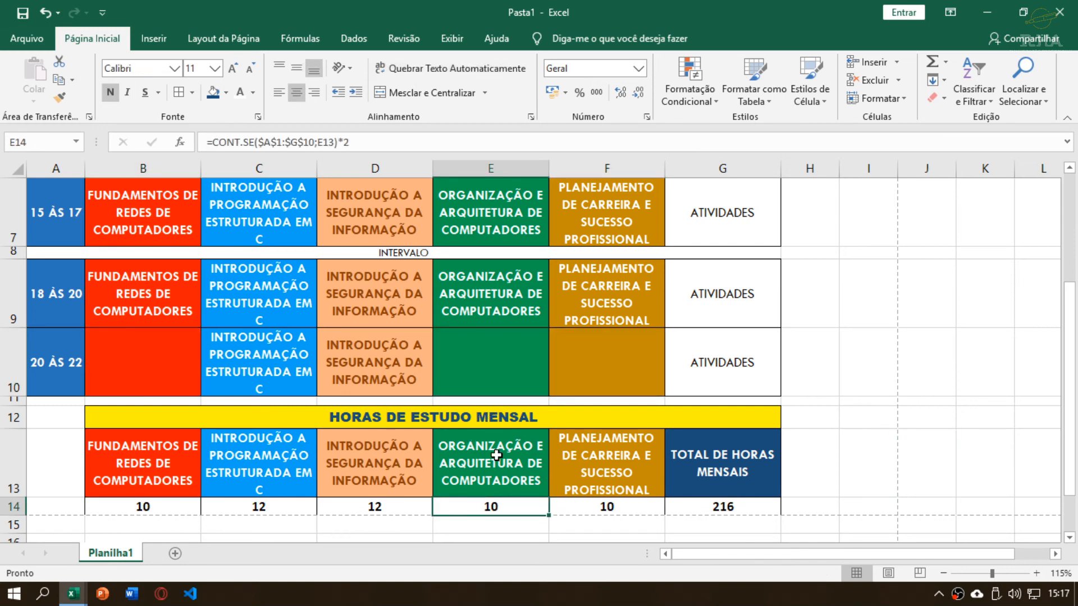
left_click(594, 507)
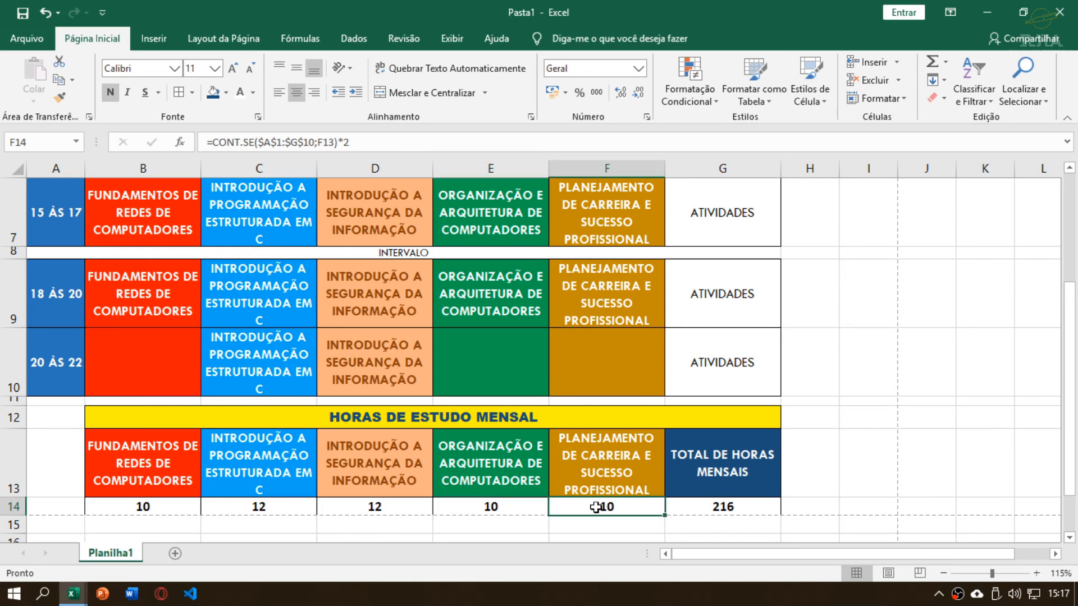
left_click(126, 502)
left_click(289, 477)
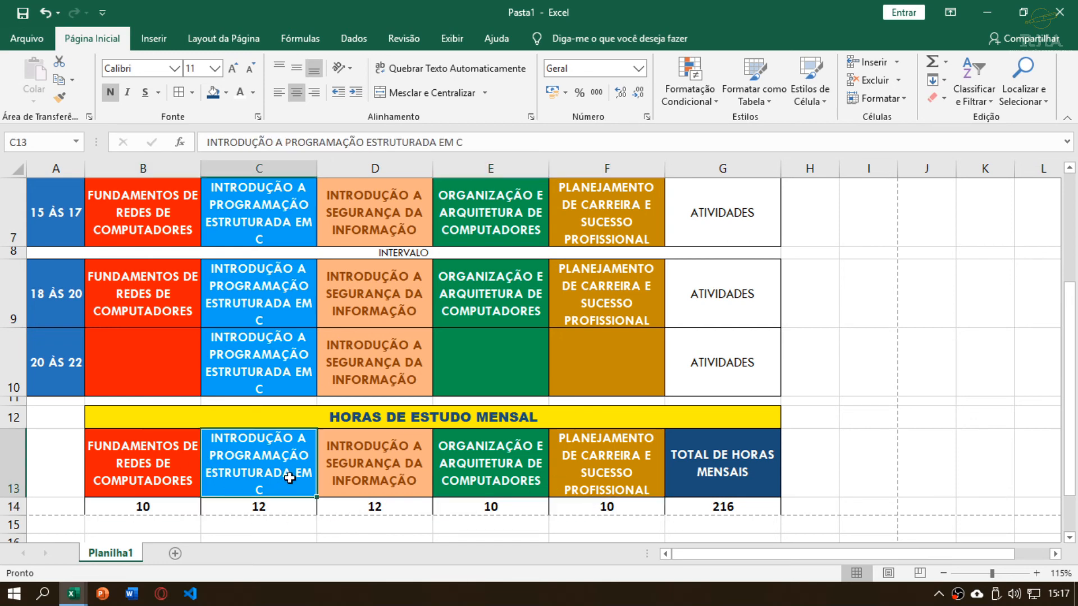
left_click(359, 471)
left_click_drag(281, 472, 348, 471)
left_click(748, 457)
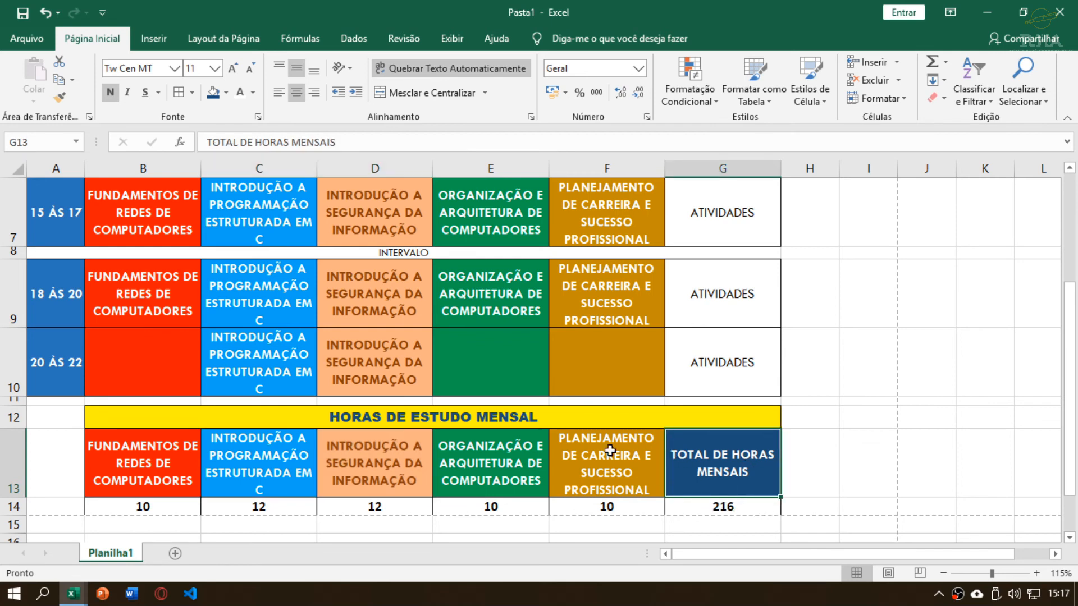
key("ctrl+z")
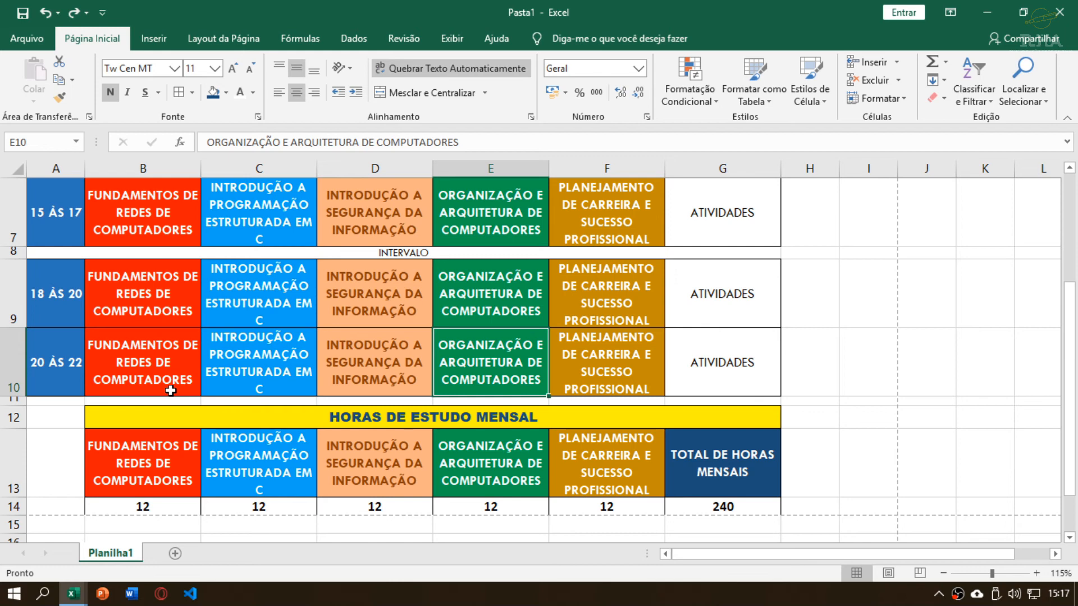
Enter the formula =B14*4 in B15, below the hours for FUNDAMENTOS DE REDES DE COMPUTADORES
scroll(238, 463, "down", 1)
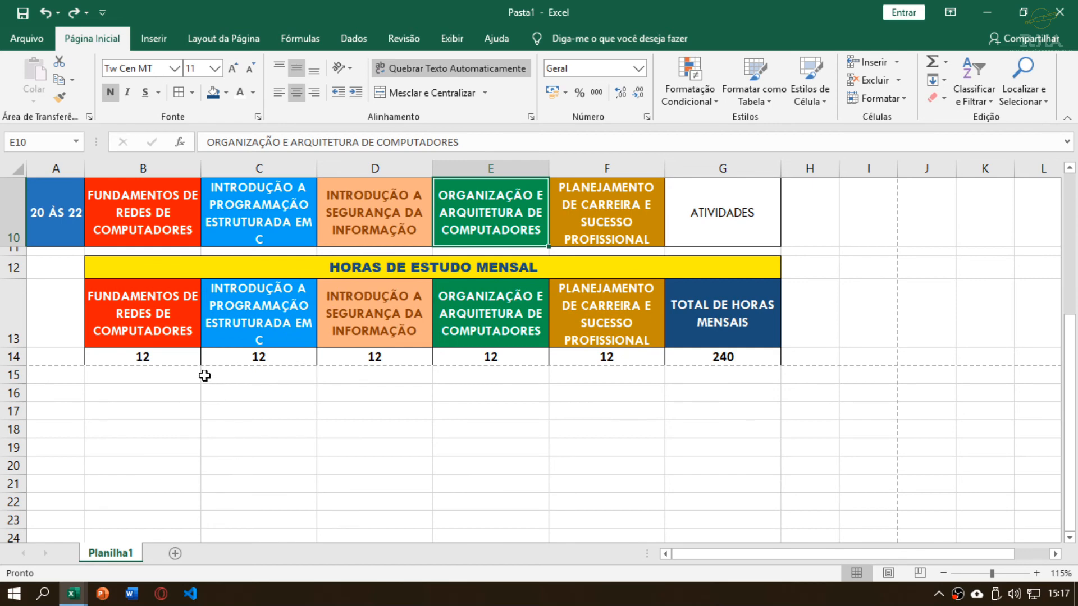
left_click(149, 375)
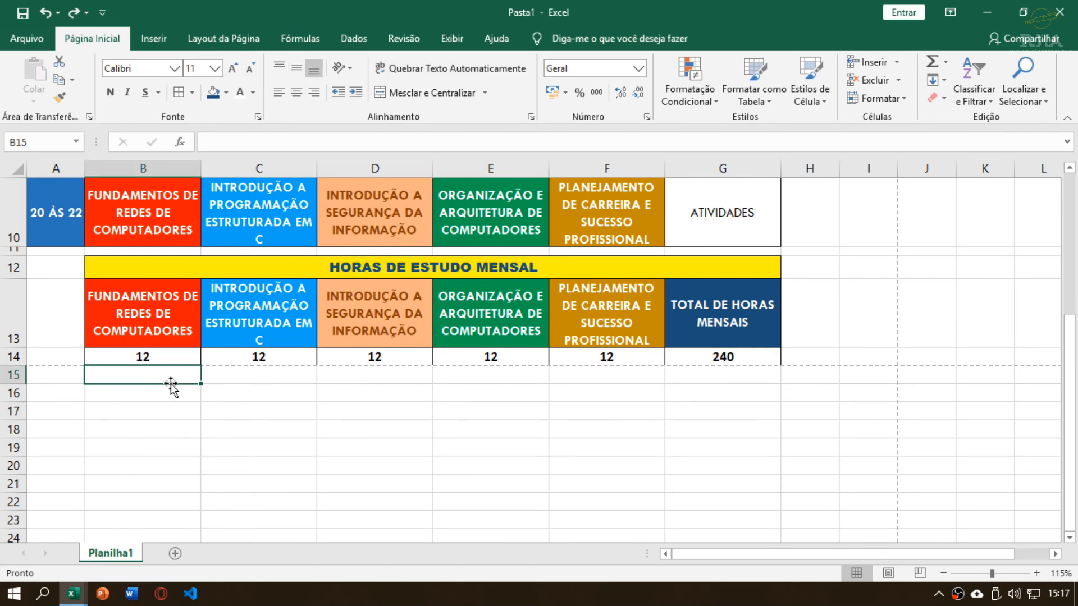
type("=")
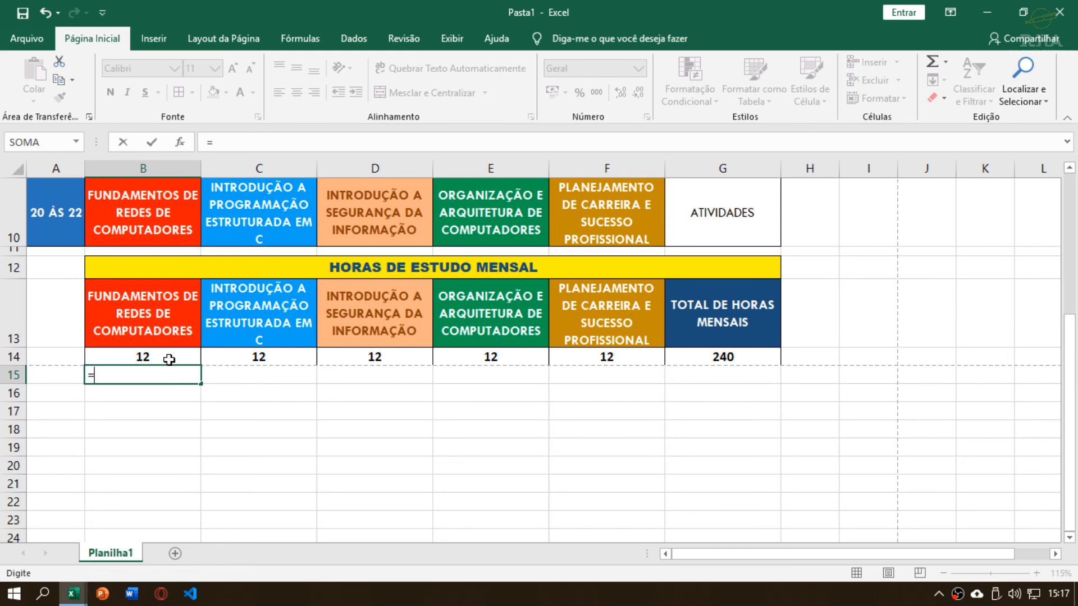
left_click(169, 360)
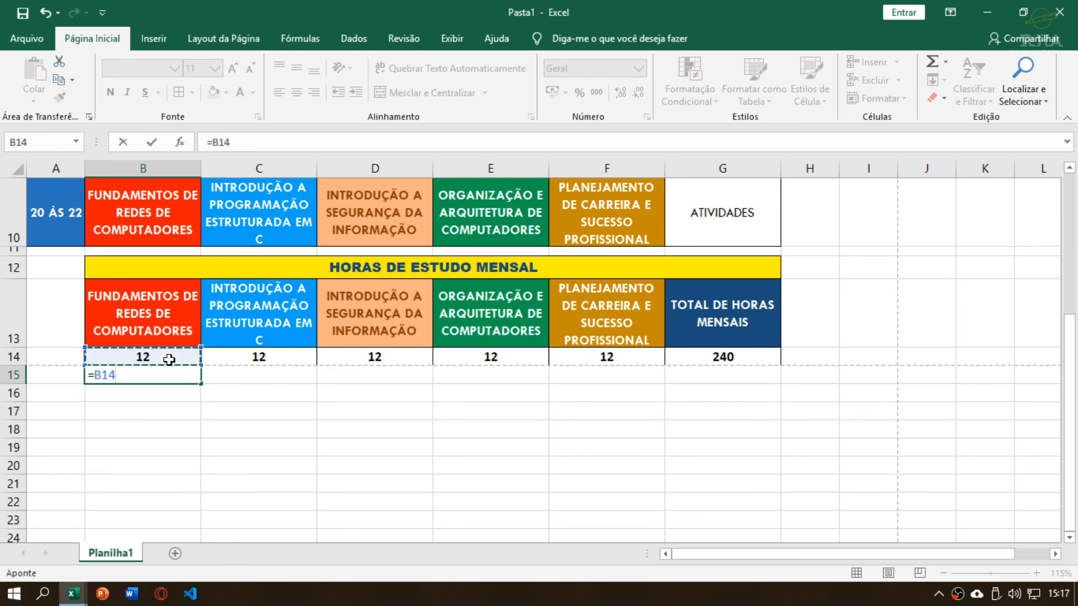
type("*")
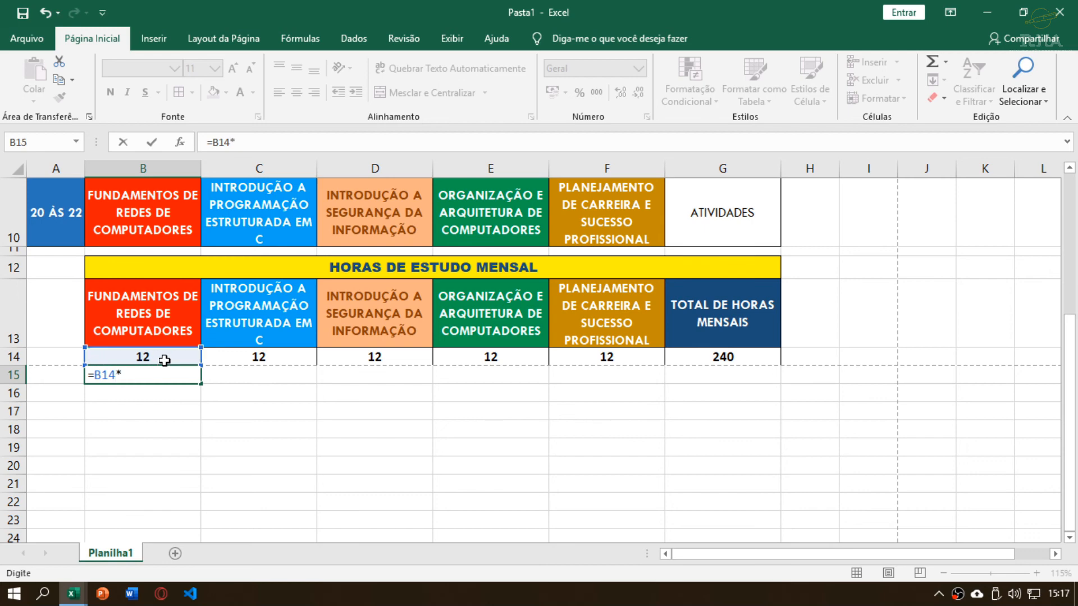
type("4")
key("Return")
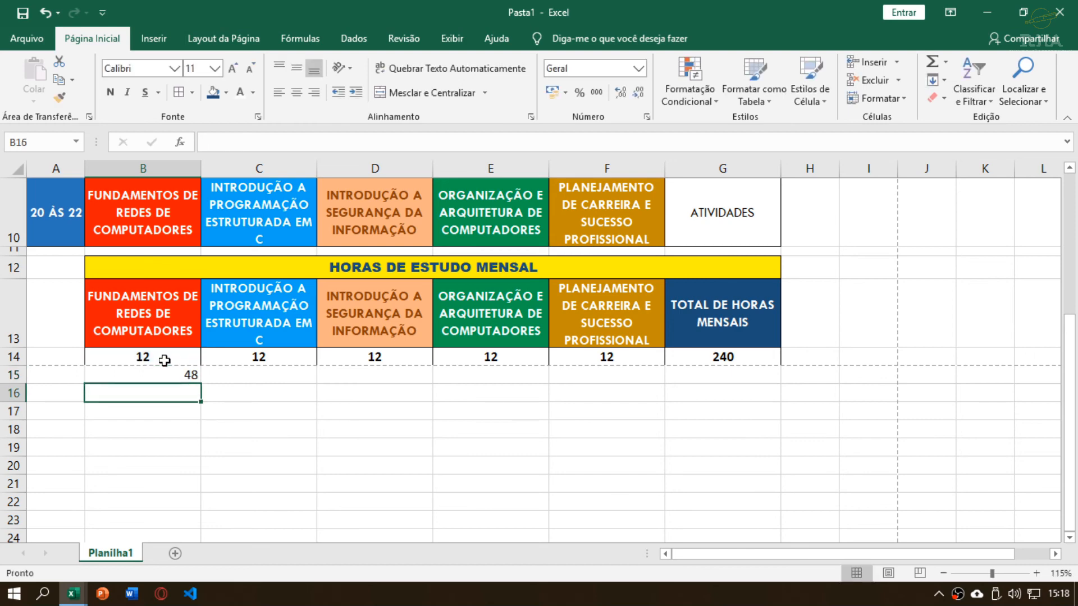
Center the contents of cells B15 to F15 horizontally
left_click(153, 375)
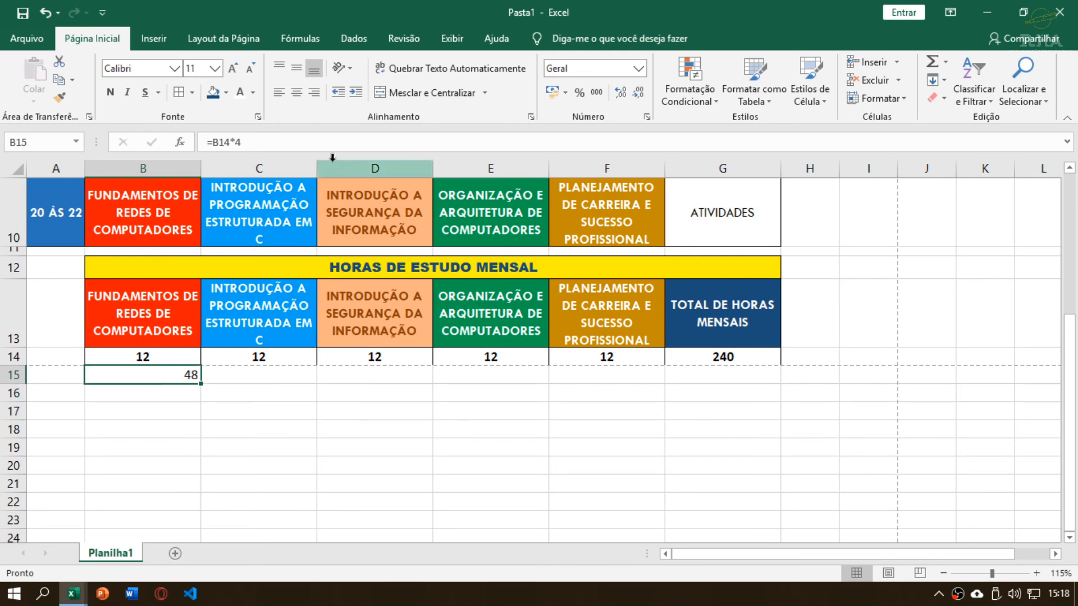
left_click(296, 92)
left_click_drag(149, 375, 660, 377)
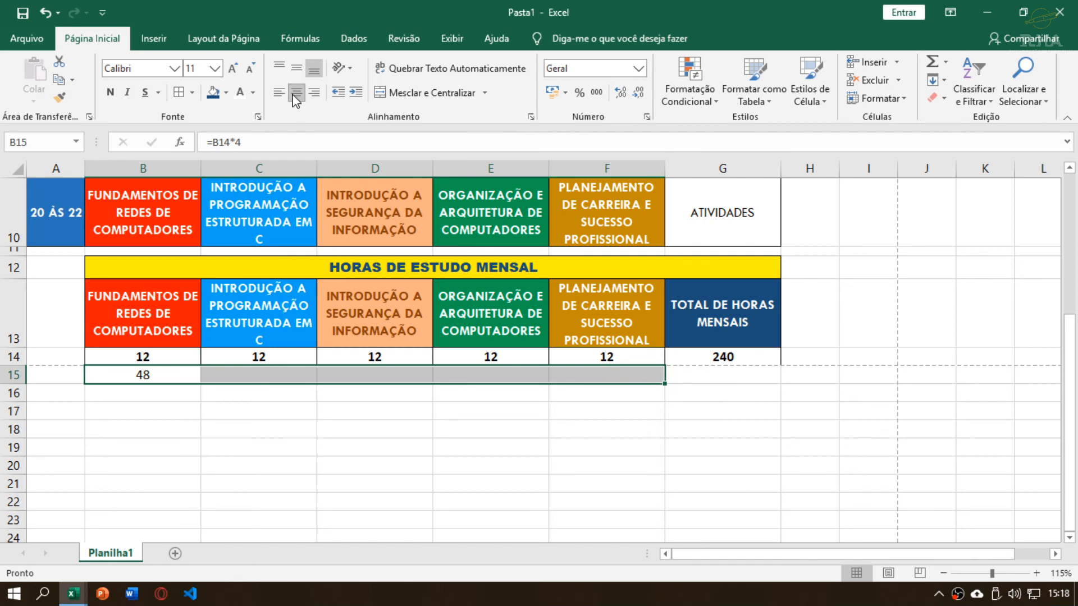
left_click(231, 377)
Compare the formula in B14 with the one in B15 and delete the contents of B15
left_click(149, 356)
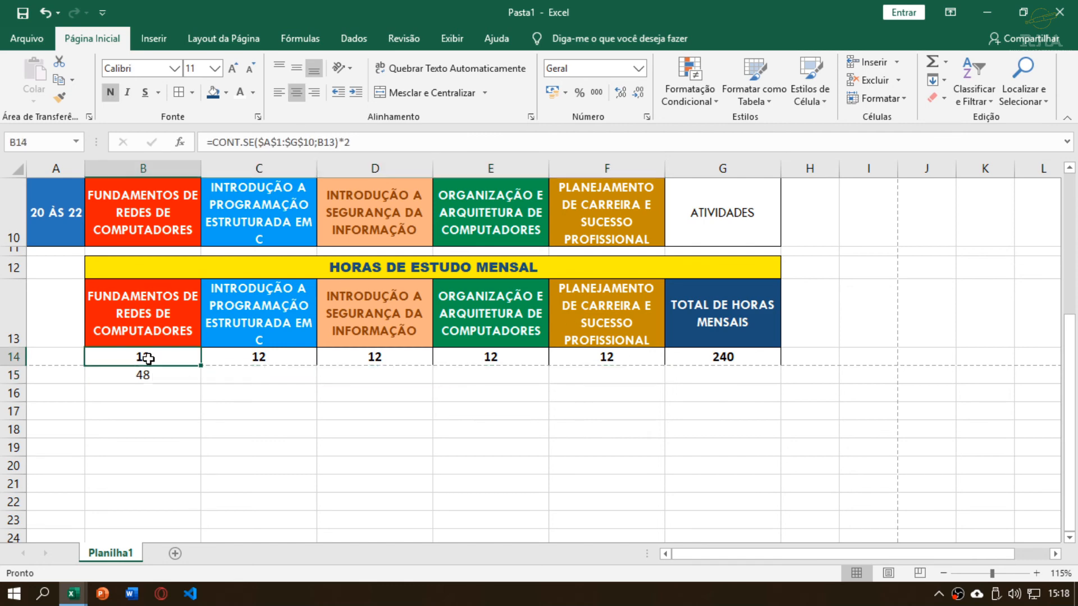
key("Down")
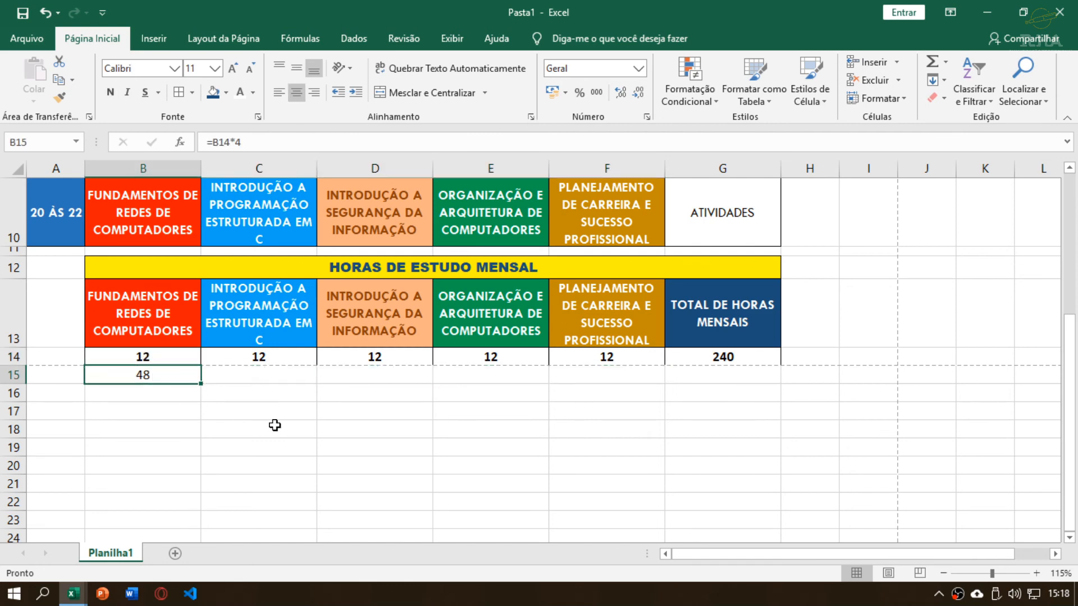
key("Delete")
Review the whole schedule on the sheet and in the print preview, and return to the monthly hours table
scroll(466, 427, "up", 3)
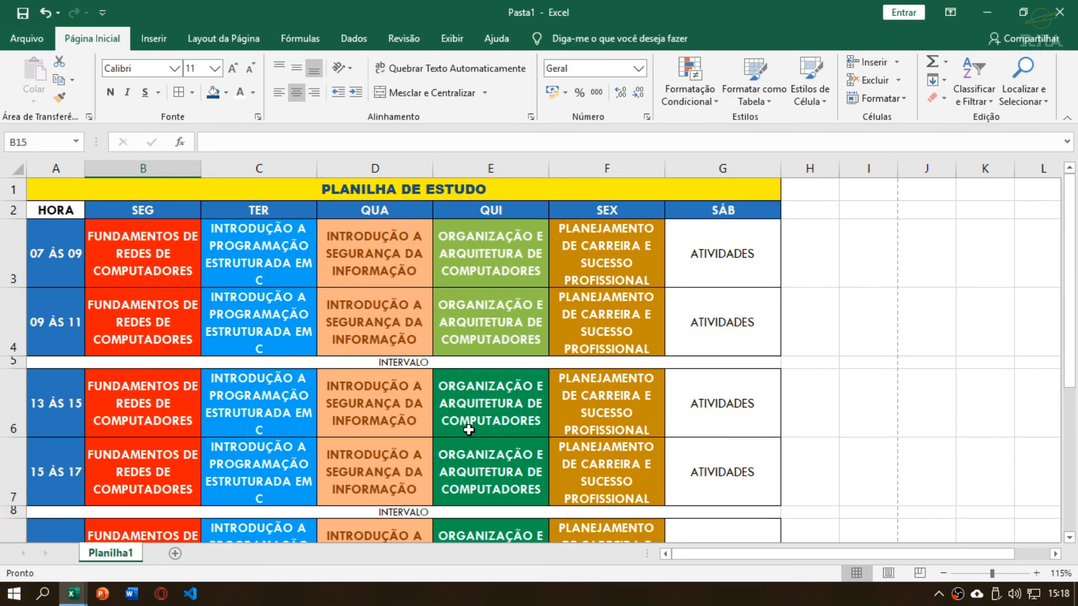
scroll(473, 427, "down", 1)
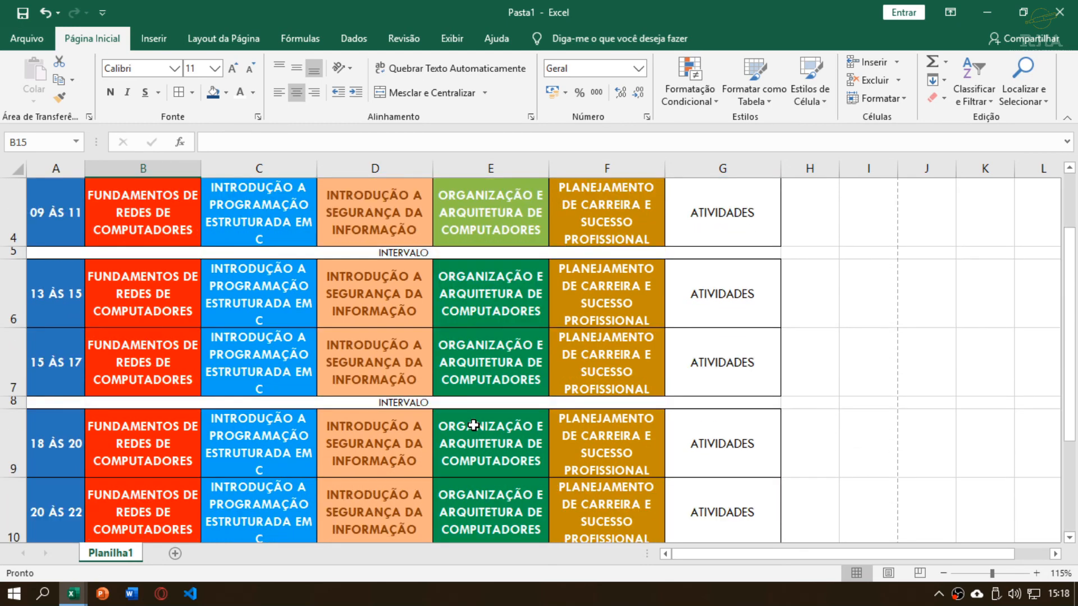
key("ctrl+p")
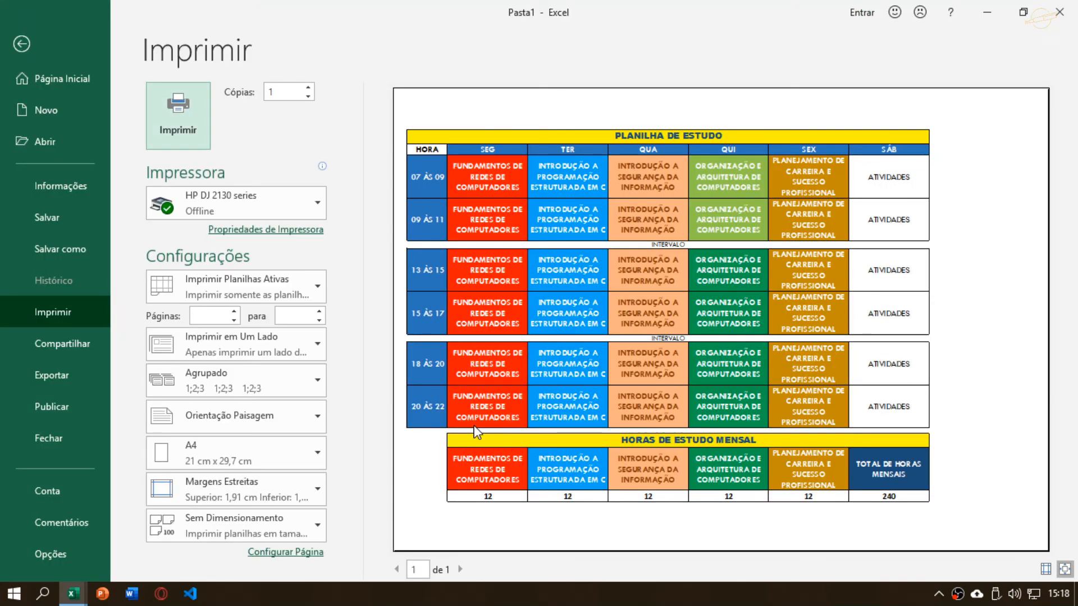
key("Escape")
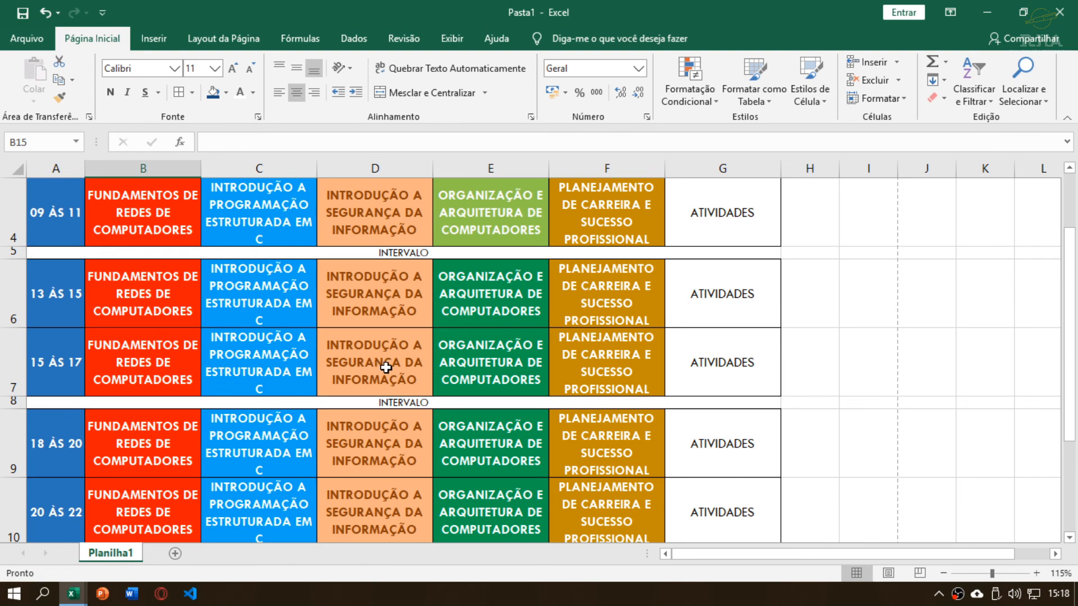
scroll(365, 372, "down", 1)
scroll(452, 377, "down", 1)
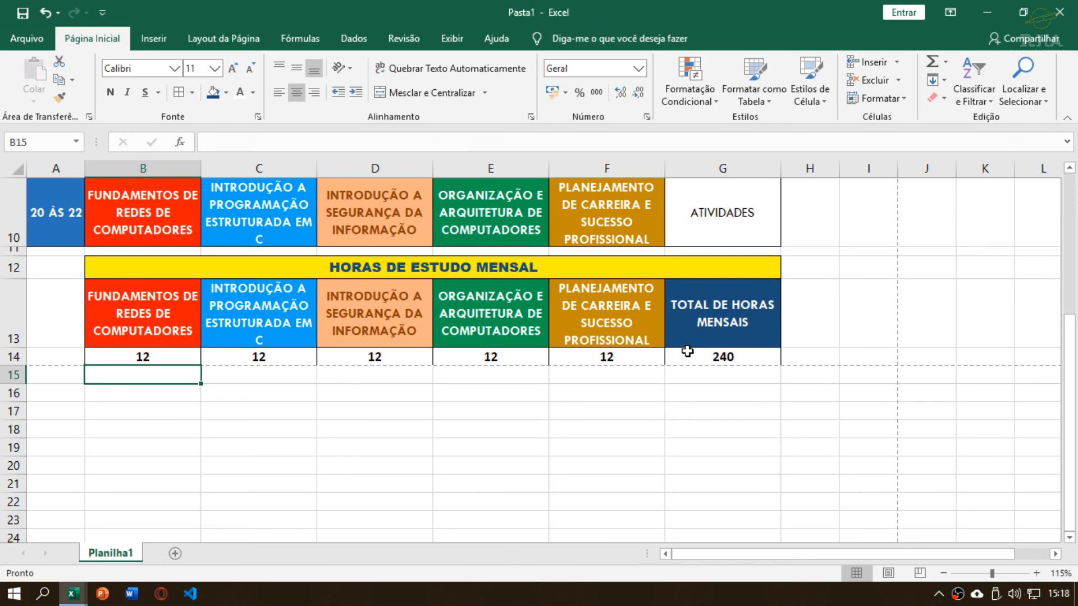
Switch from the study schedule to the open workbook Cronograma de Aulas Semanais
left_click(592, 331)
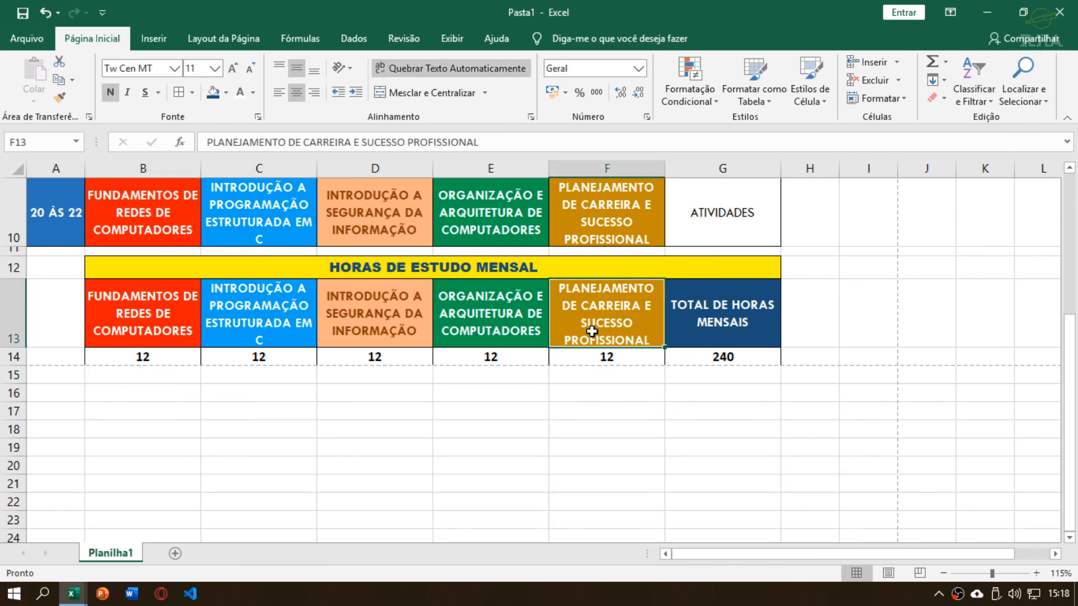
scroll(592, 331, "up", 2)
scroll(591, 331, "up", 1)
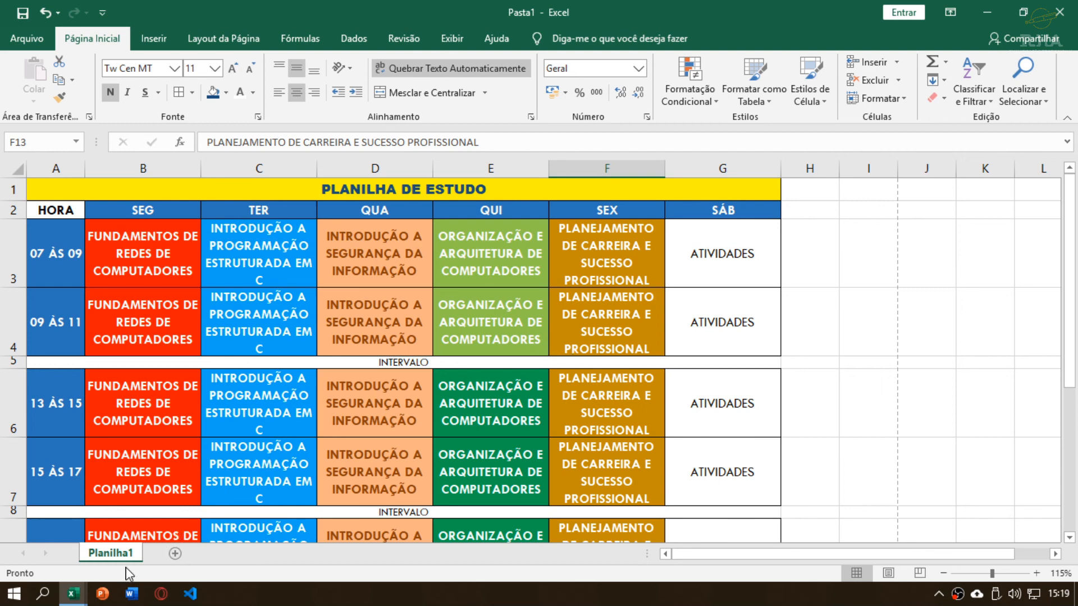
mouse_move(73, 594)
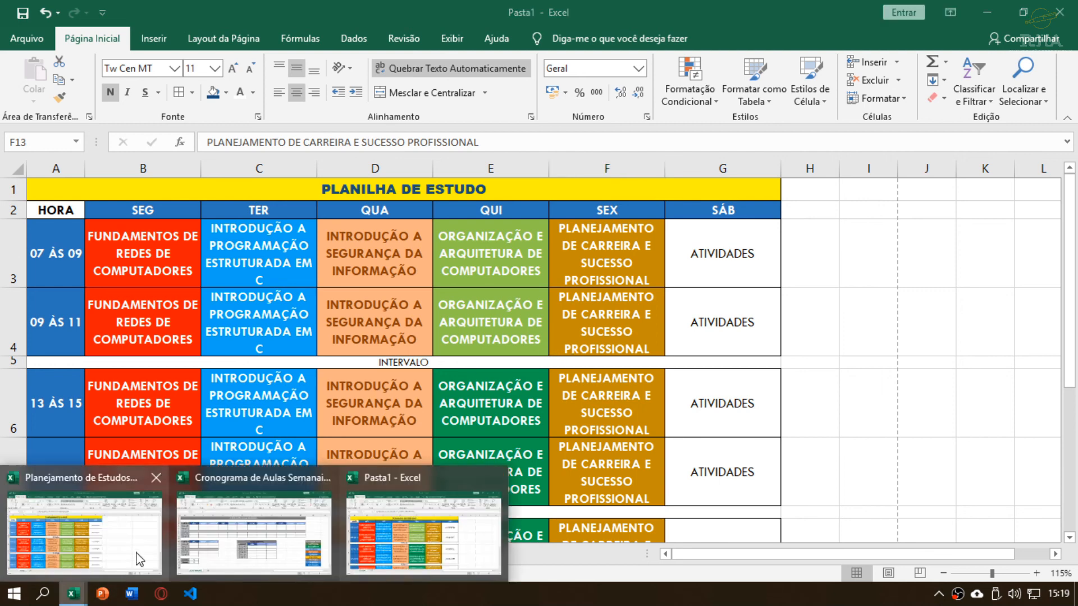
left_click(284, 527)
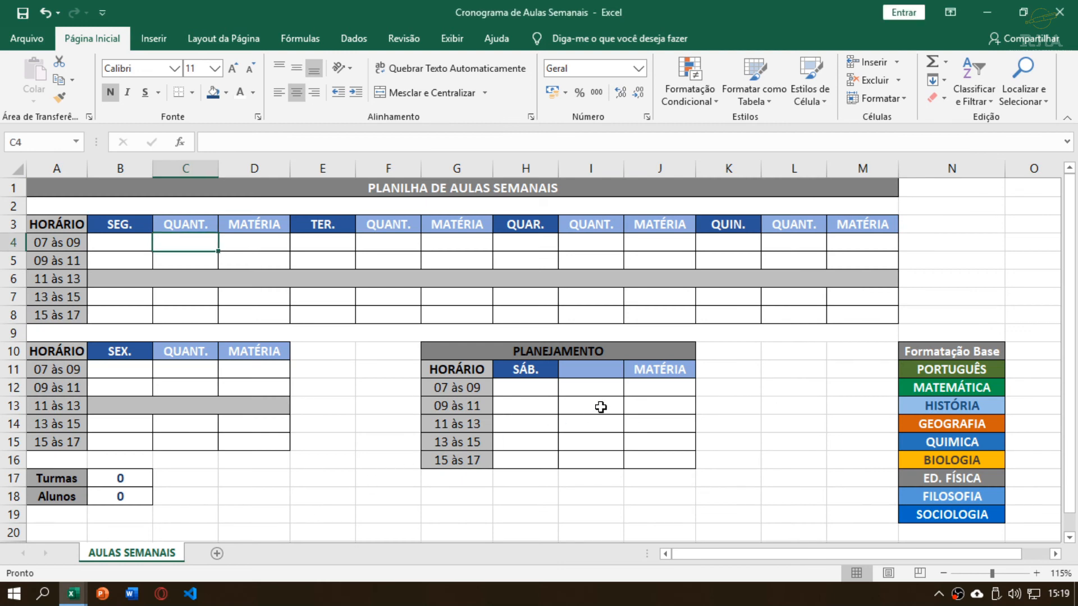
Examine the weekly class timetable's weekday, QUANT. and MATÉRIA columns and the PLANEJAMENTO block for Saturday
left_click(373, 294)
left_click(294, 256)
left_click(184, 265)
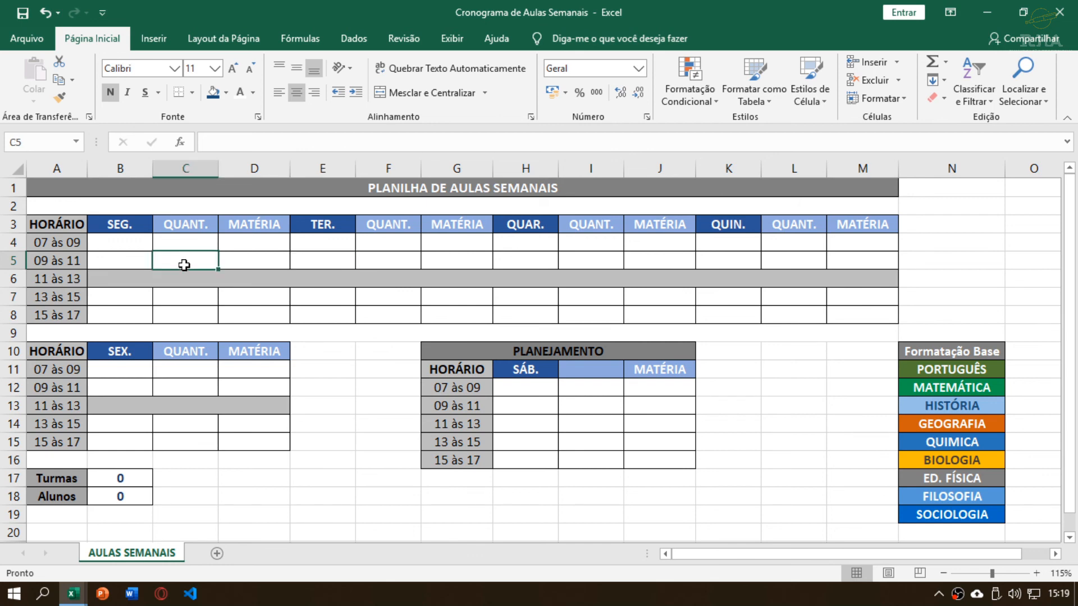
left_click(183, 245)
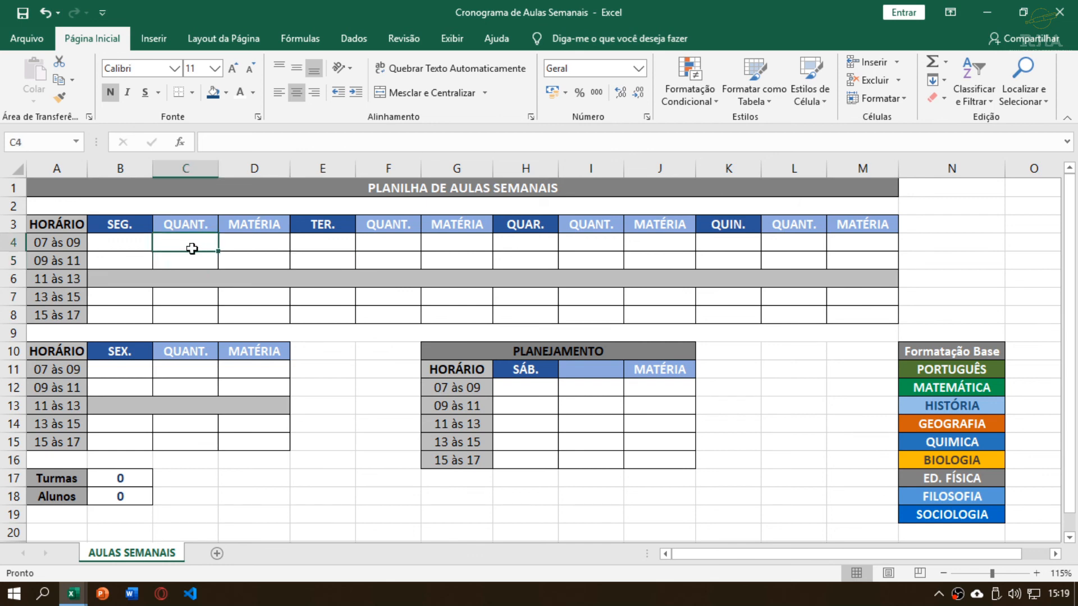
left_click(117, 249)
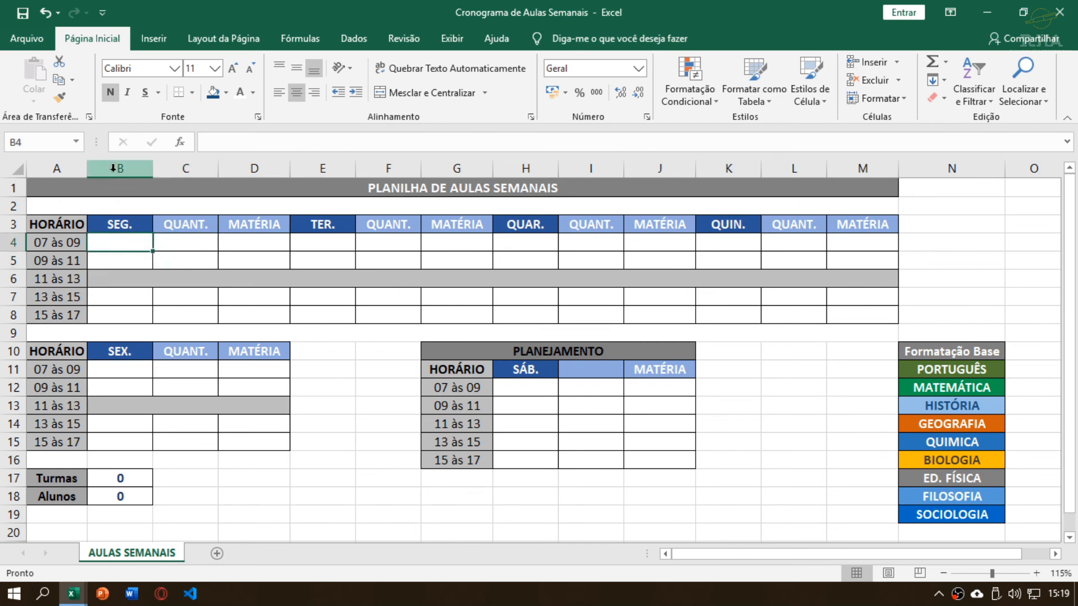
left_click_drag(115, 168, 653, 271)
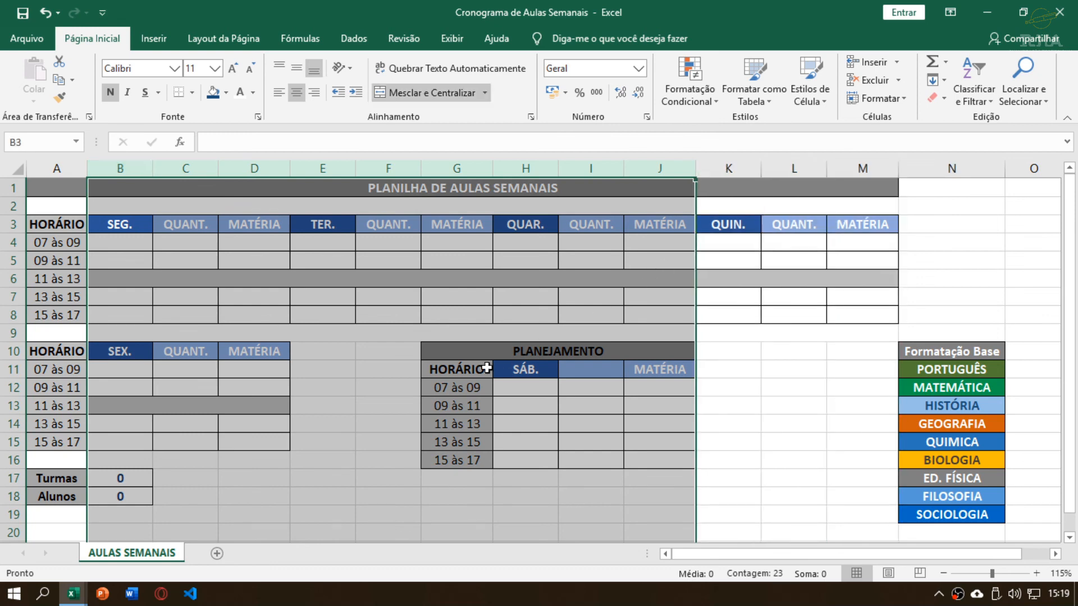
left_click(478, 369)
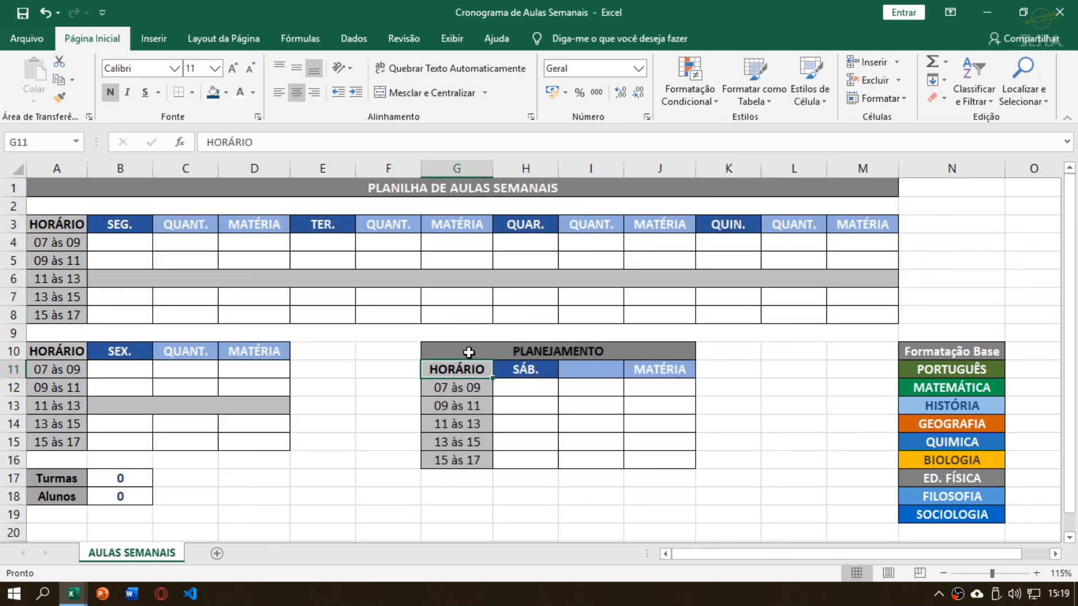
left_click_drag(469, 352, 566, 452)
left_click(553, 389)
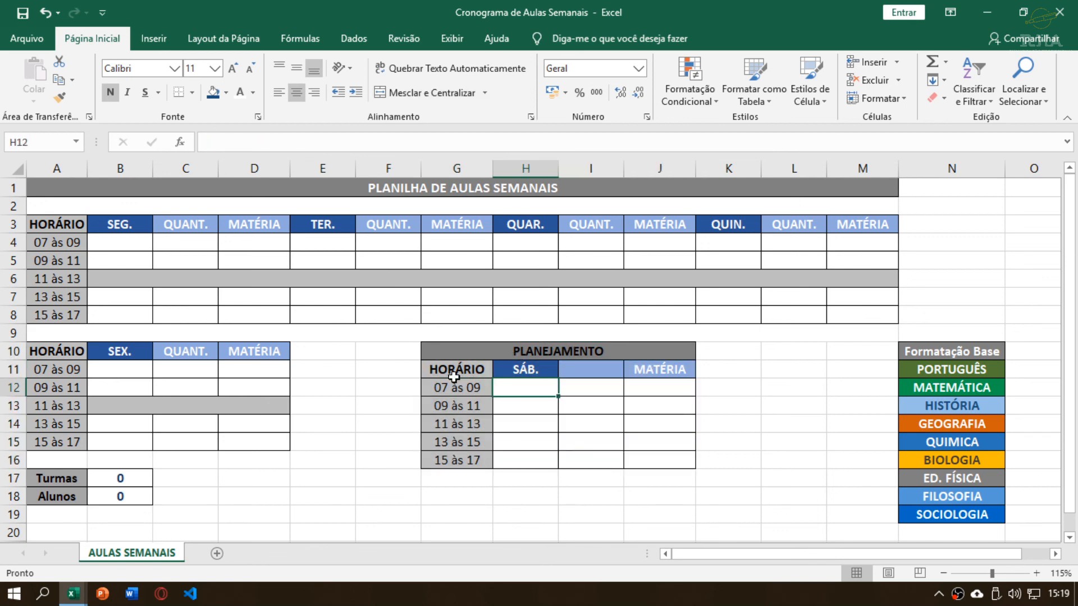
left_click(311, 350)
left_click(181, 256)
left_click(185, 242)
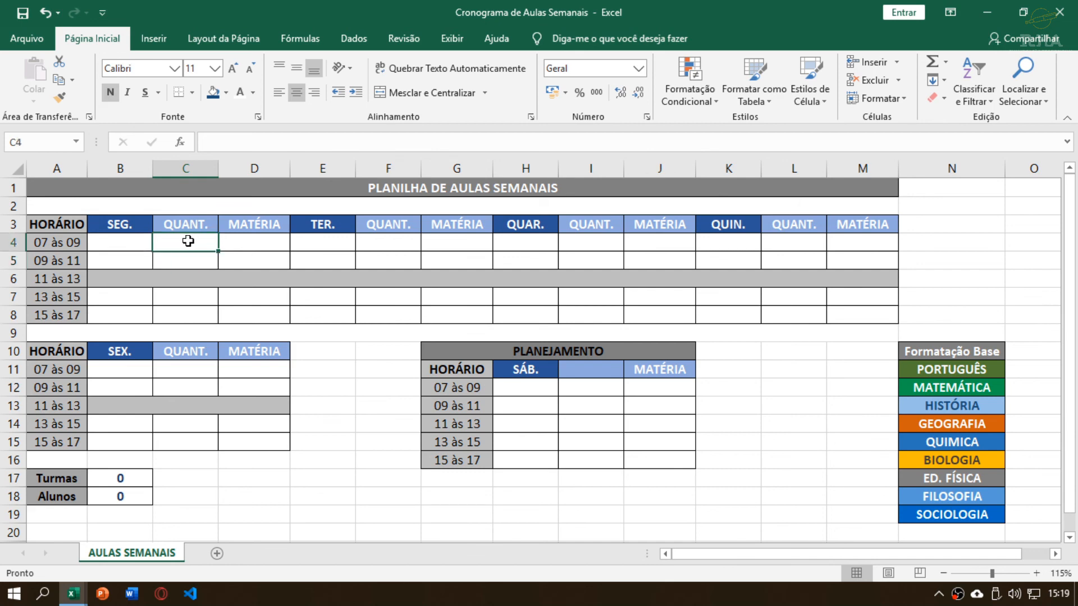
left_click(132, 245)
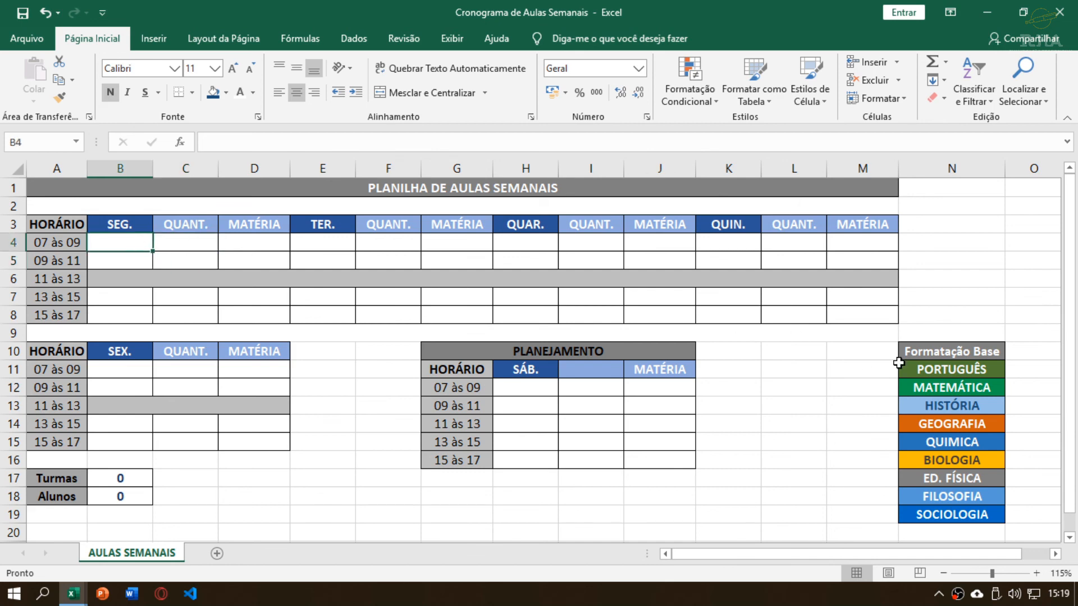
Examine the Formatação Base subject list and the class cells from Monday to Thursday it applies to
left_click_drag(934, 366, 950, 515)
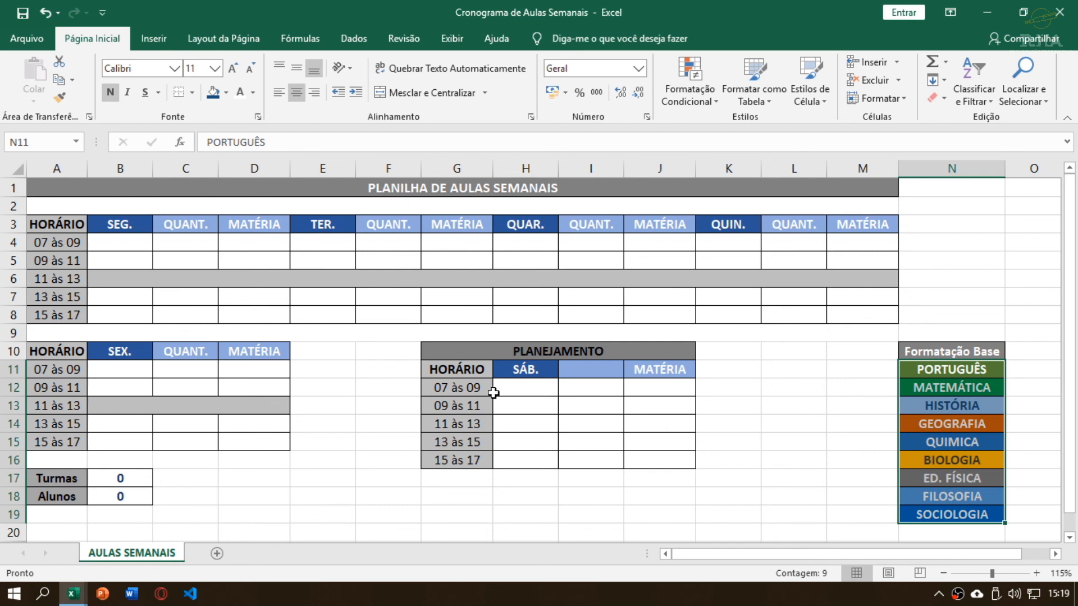
left_click_drag(120, 239, 765, 305)
left_click(417, 289)
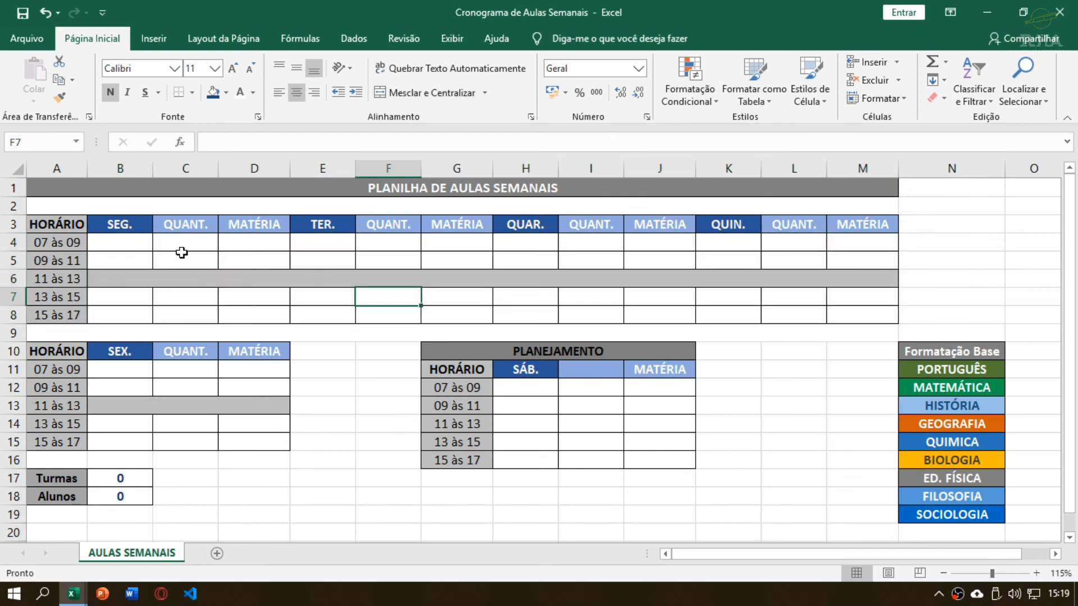
left_click(179, 256)
left_click_drag(128, 245, 807, 317)
left_click(631, 297)
left_click(162, 258)
Enter the subject abbreviation POR. in B4 for Monday 07 às 09
left_click(137, 243)
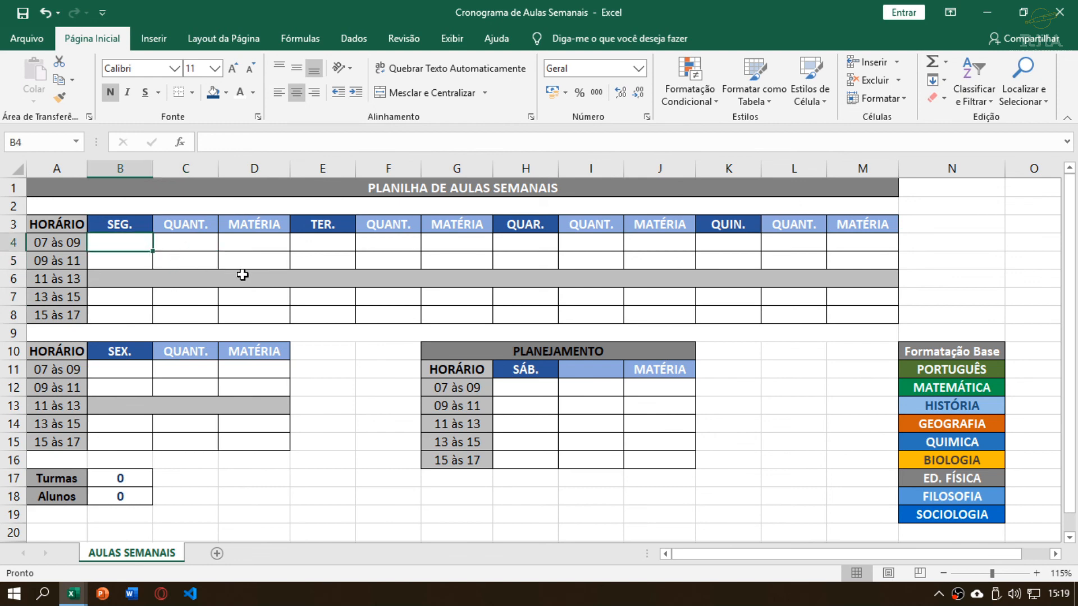
type("PORT")
key("Return")
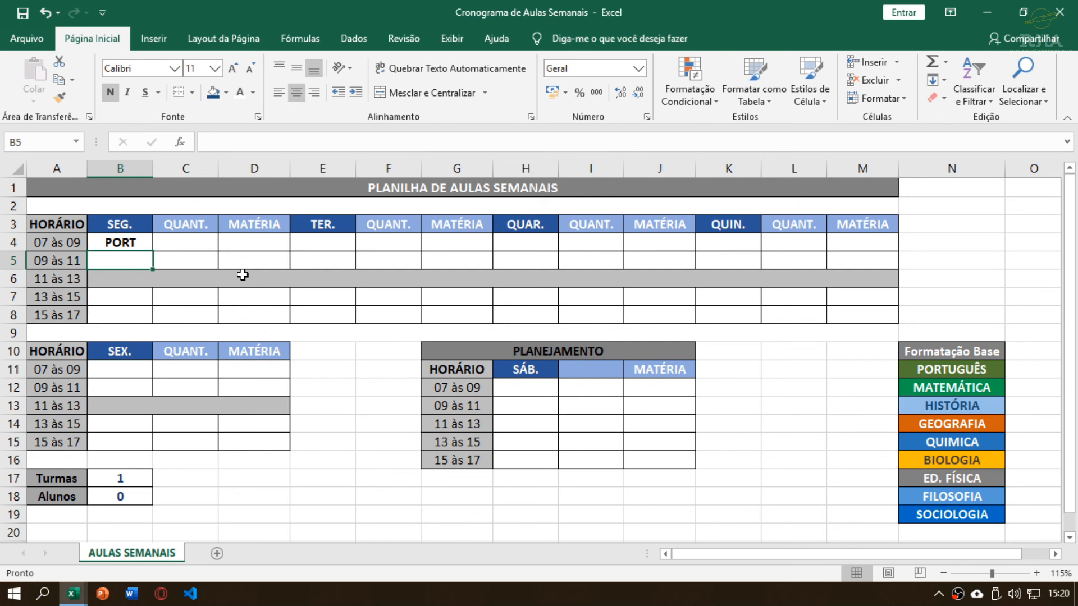
key("Up")
key("F2")
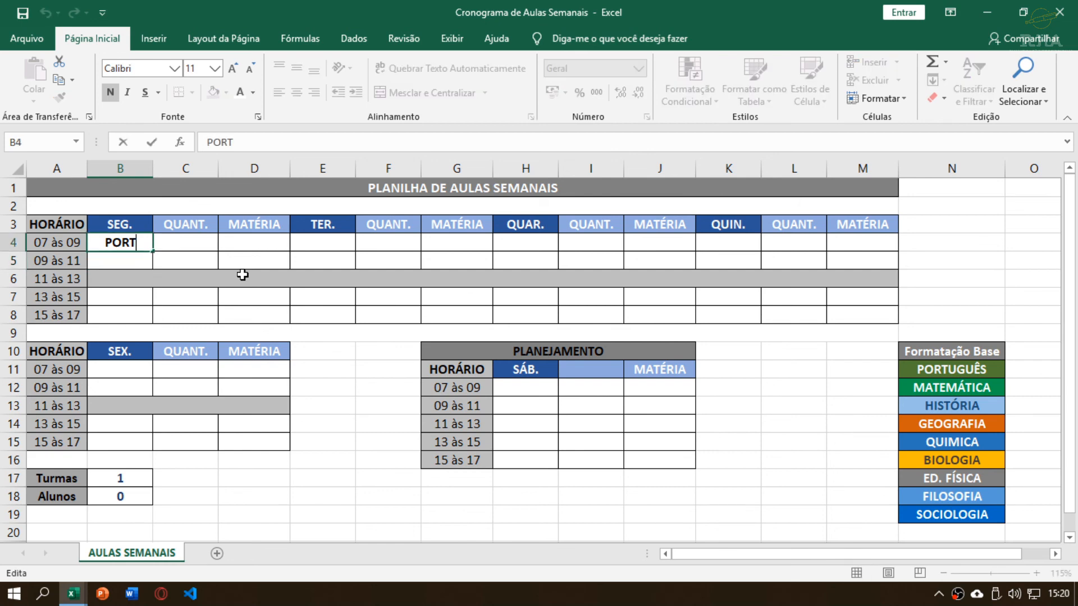
key("BackSpace")
type(".")
key("Return")
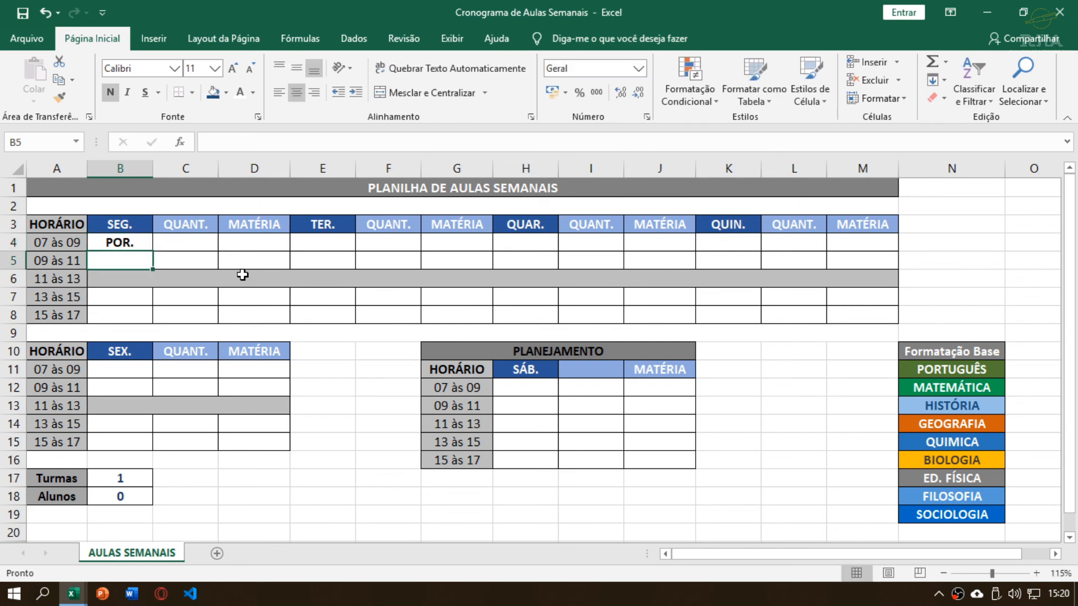
Enter HIST. in B5 for Monday 09 às 11 and change the abbreviation in B4 to PORT
type("HIST")
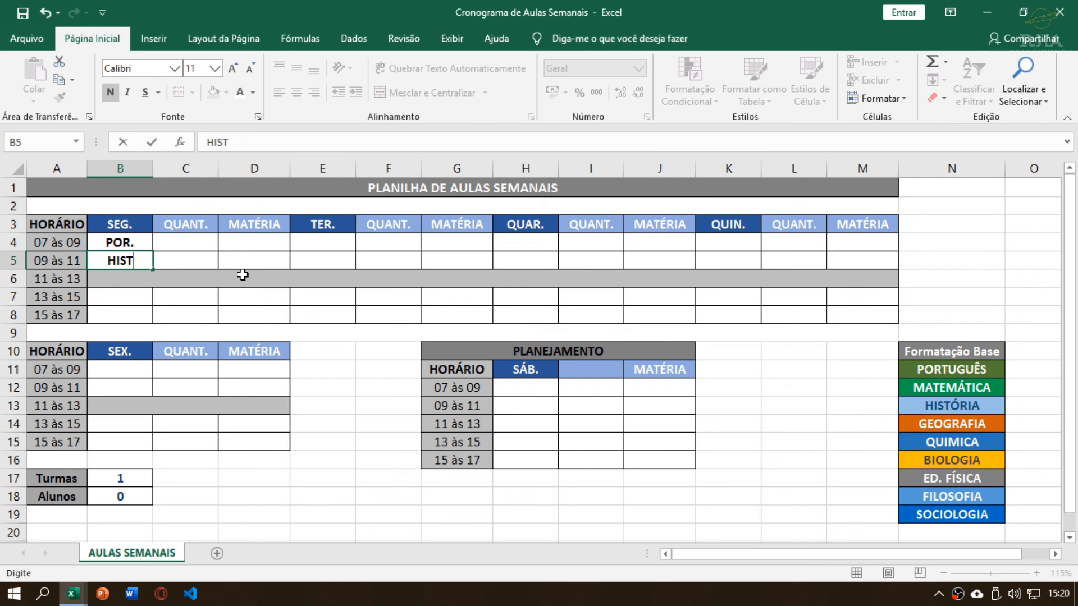
type(".")
key("Return")
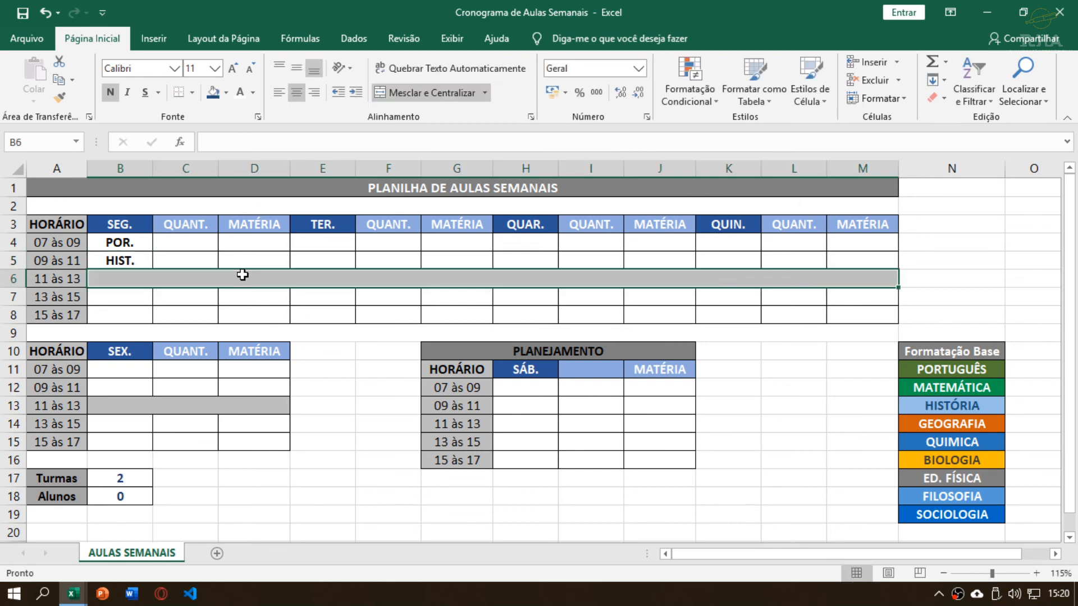
key("Up")
key("Up")
key("F2")
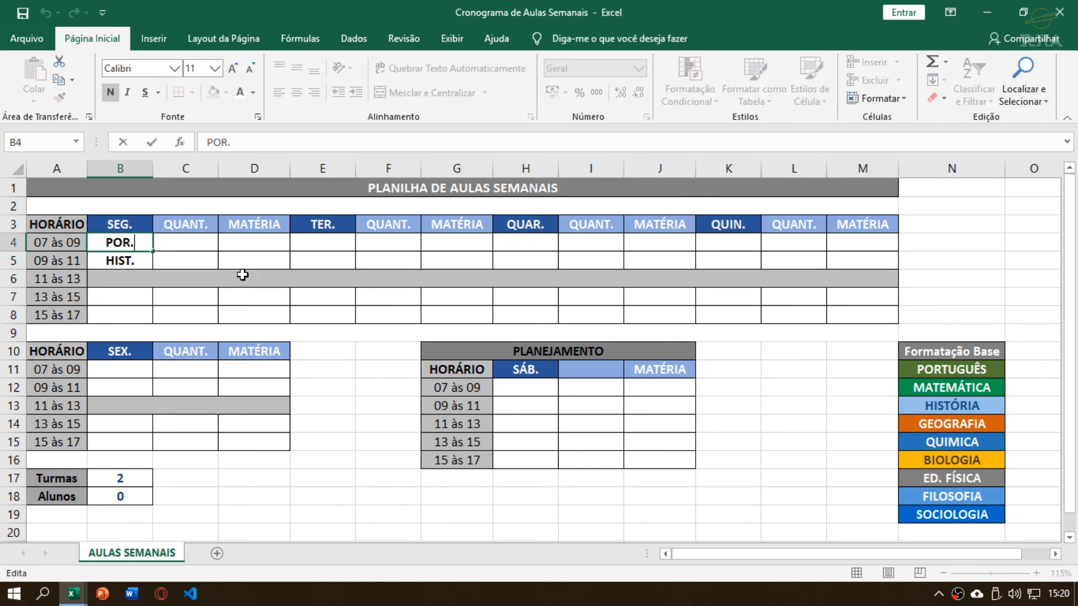
key("BackSpace")
type("T.")
key("Return")
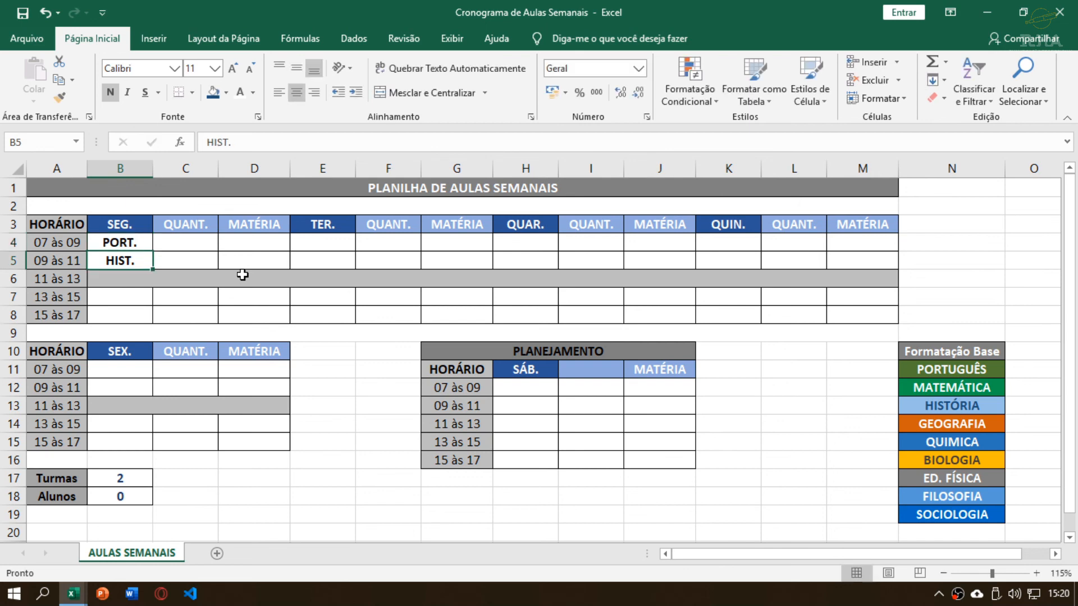
Enter GEOG. in B8 for Monday 15 às 17
key("Down")
key("Down")
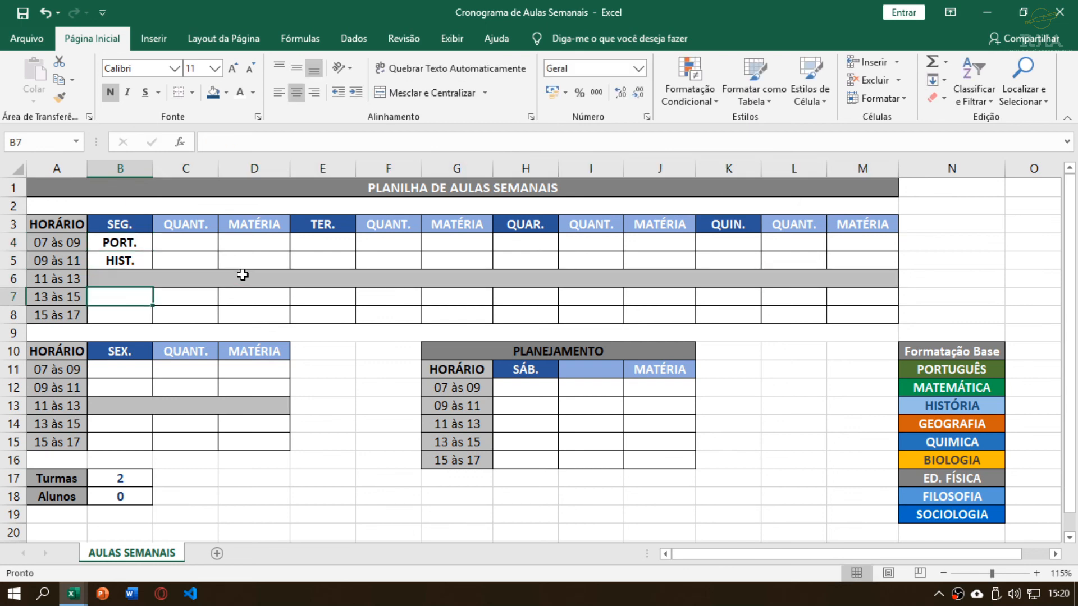
key("Down")
type("GO")
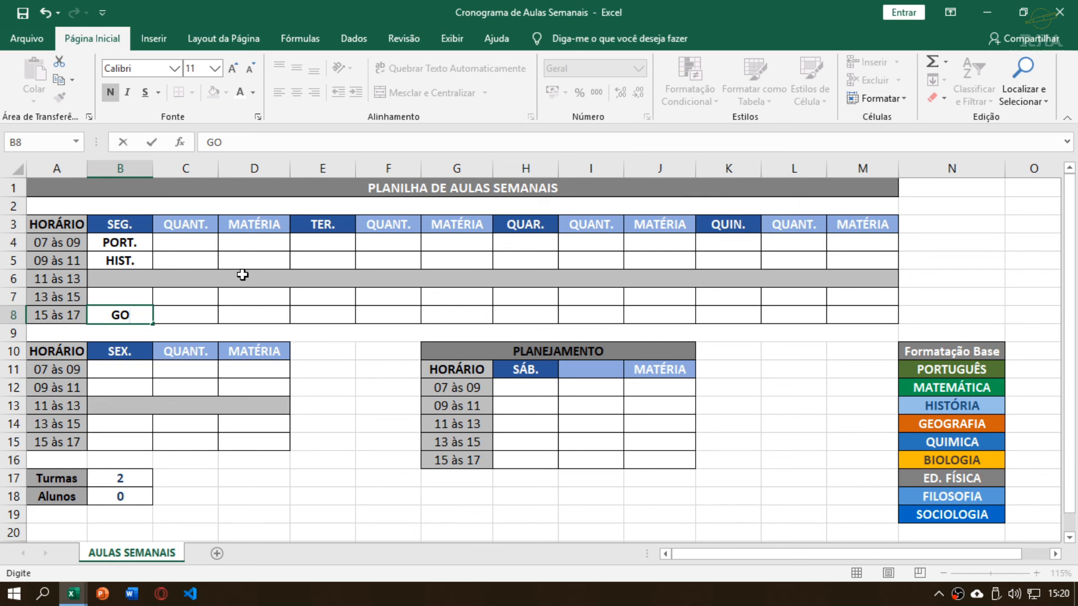
key("BackSpace")
type("EOG.")
key("Return")
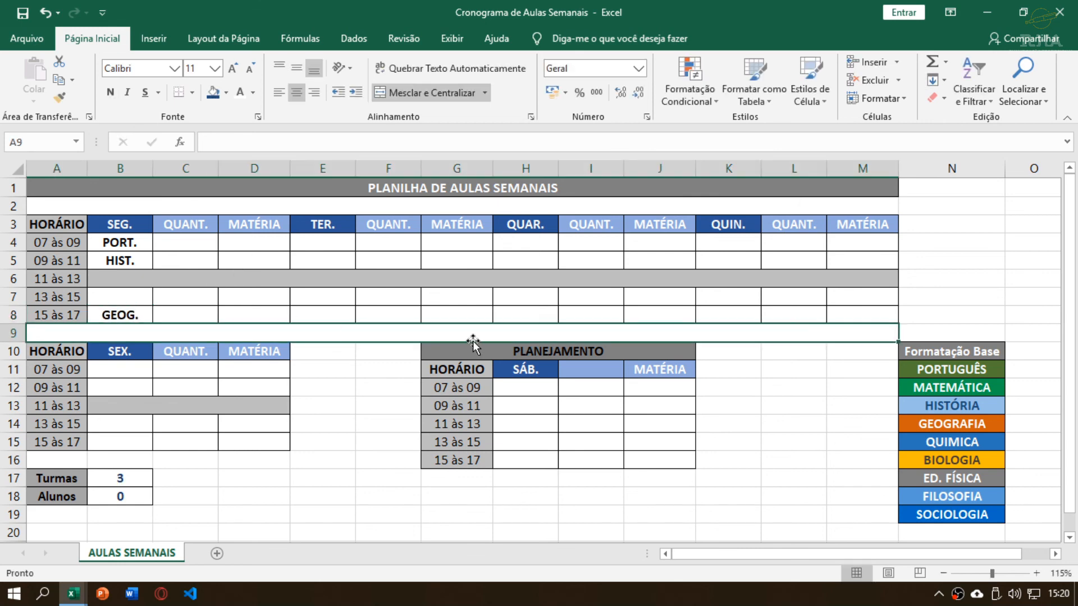
Clear the sample subject entries from the timetable range B4:M8
left_click(955, 423)
left_click(129, 315)
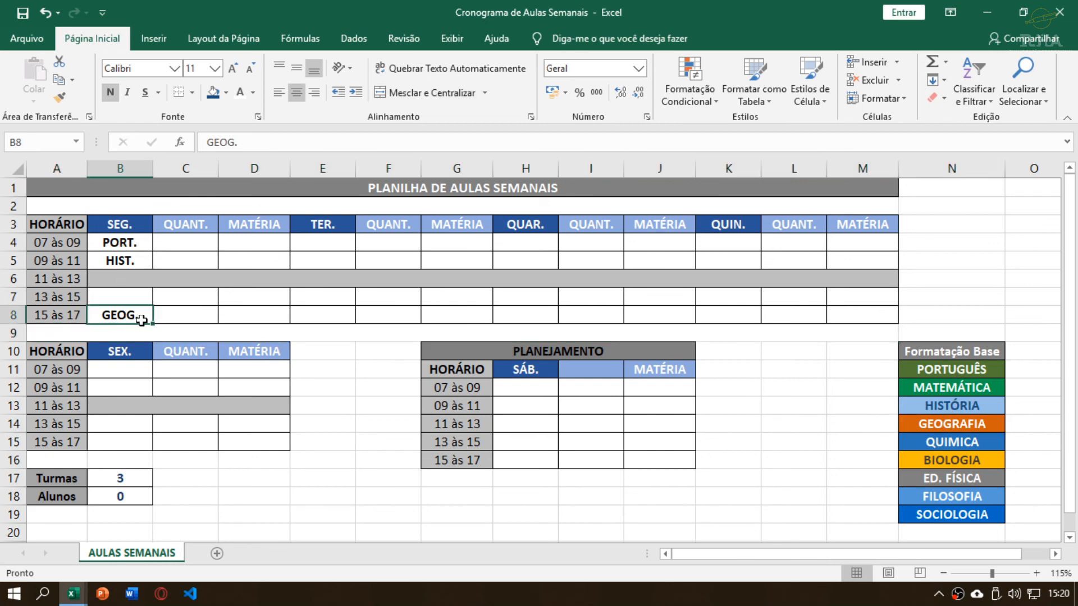
left_click_drag(118, 250, 120, 315)
key("Delete")
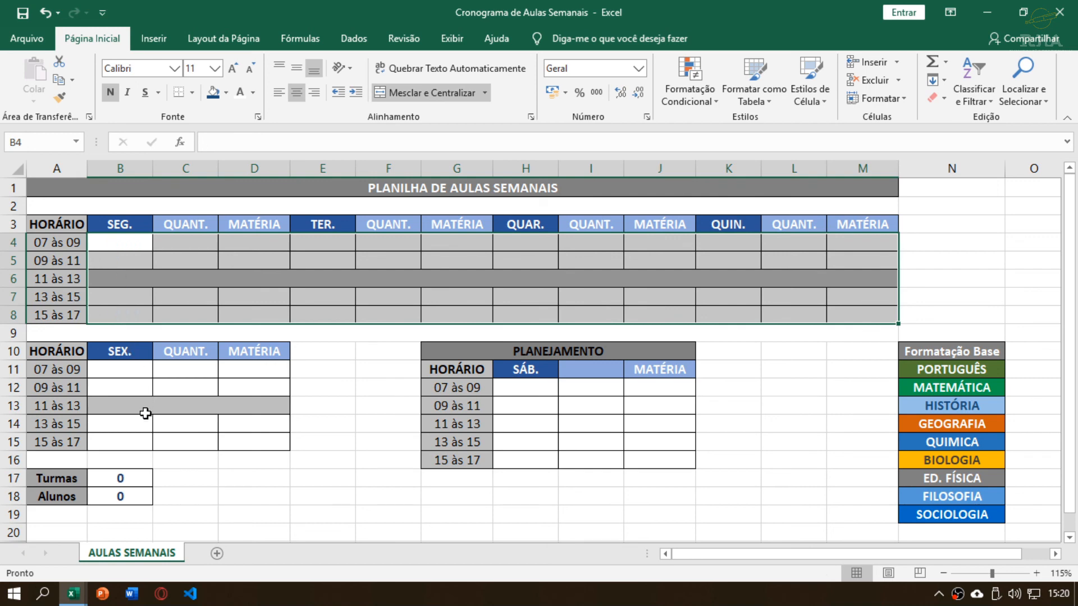
Inspect the formulas behind the Turmas count in B17 and the Alunos sum in B18
left_click(144, 421)
left_click(130, 478)
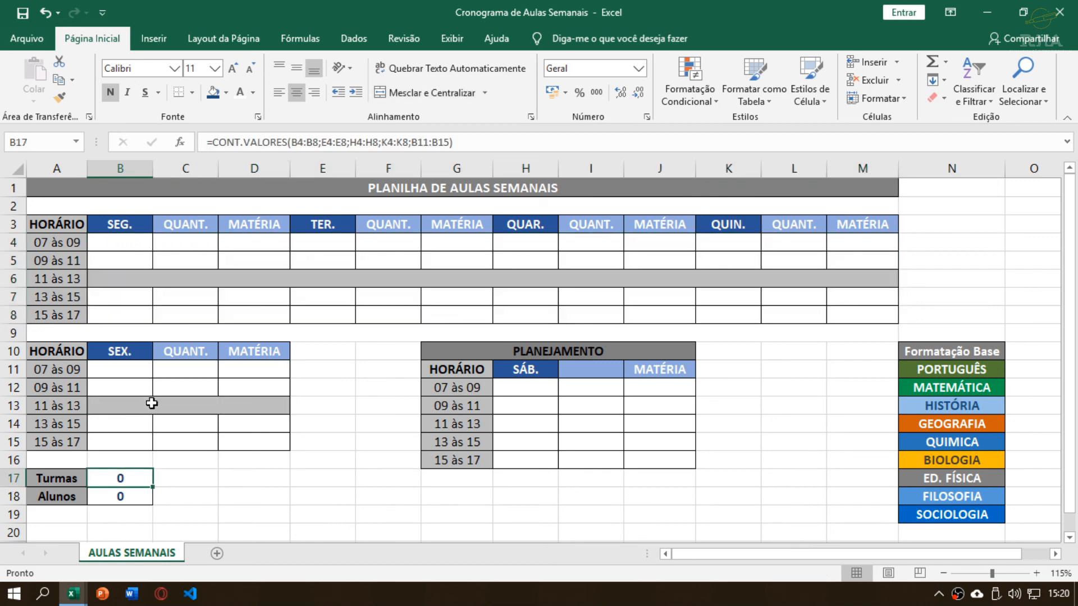
left_click_drag(140, 242, 695, 313)
left_click(131, 493)
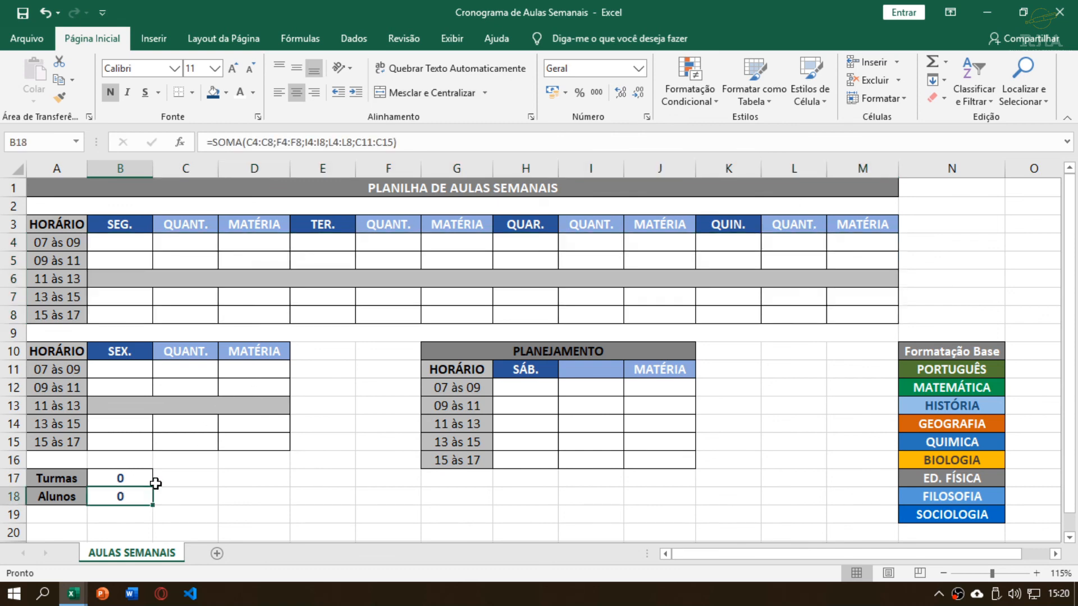
Enter the Monday student quantities 12 in C4 and 7 in C5
left_click(176, 240)
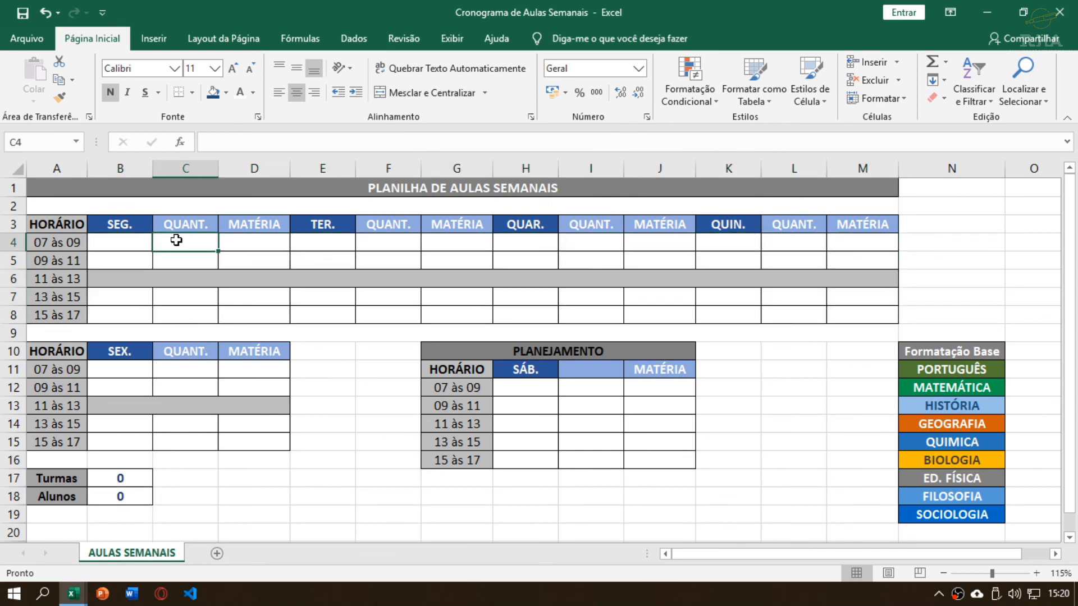
left_click(131, 247)
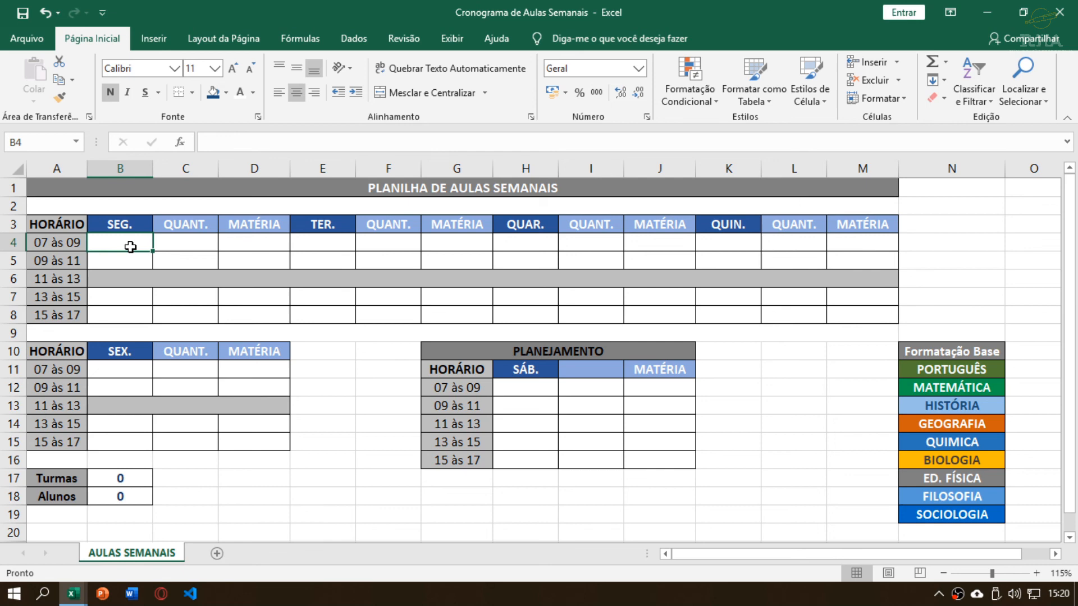
left_click(179, 247)
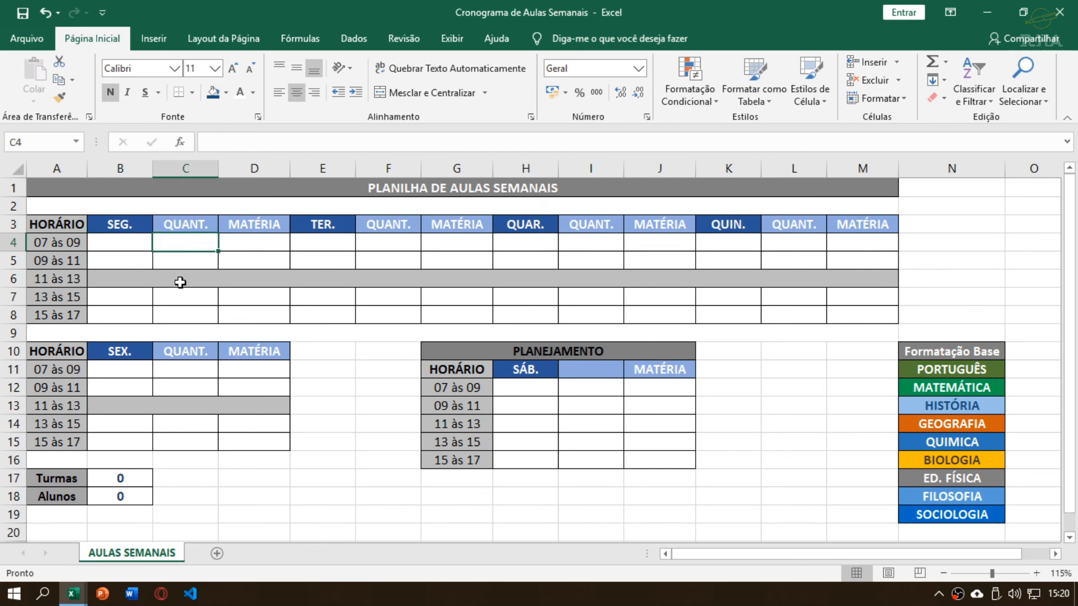
type("12")
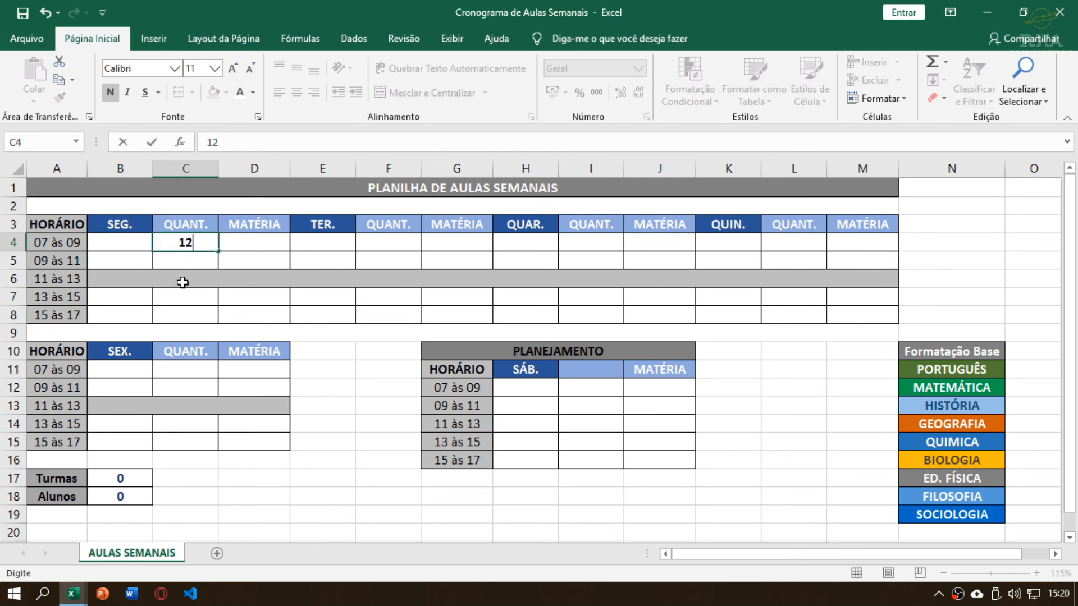
key("Return")
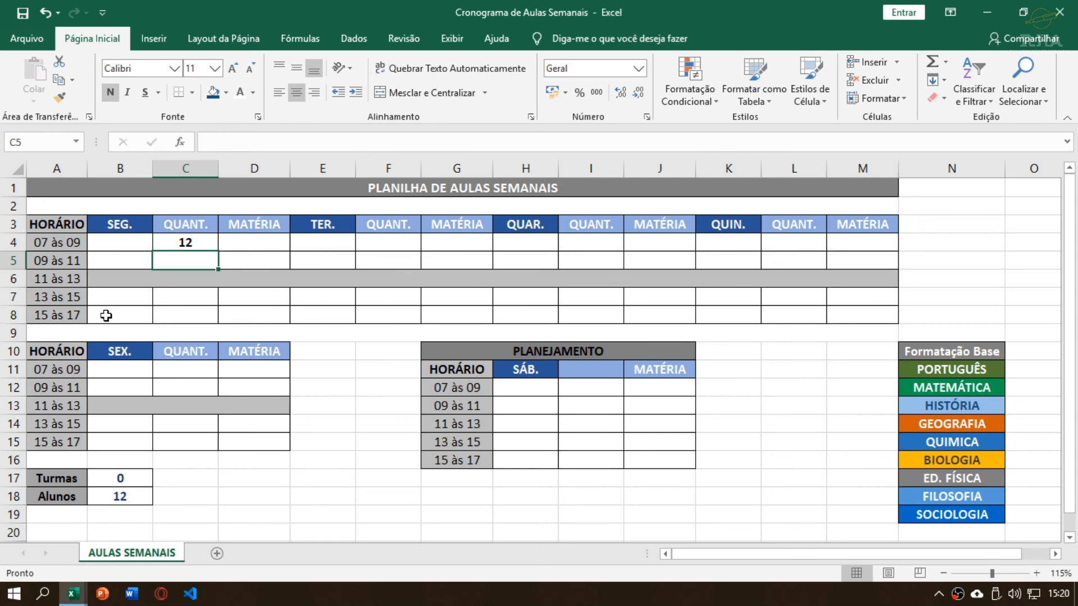
type("7")
key("Return")
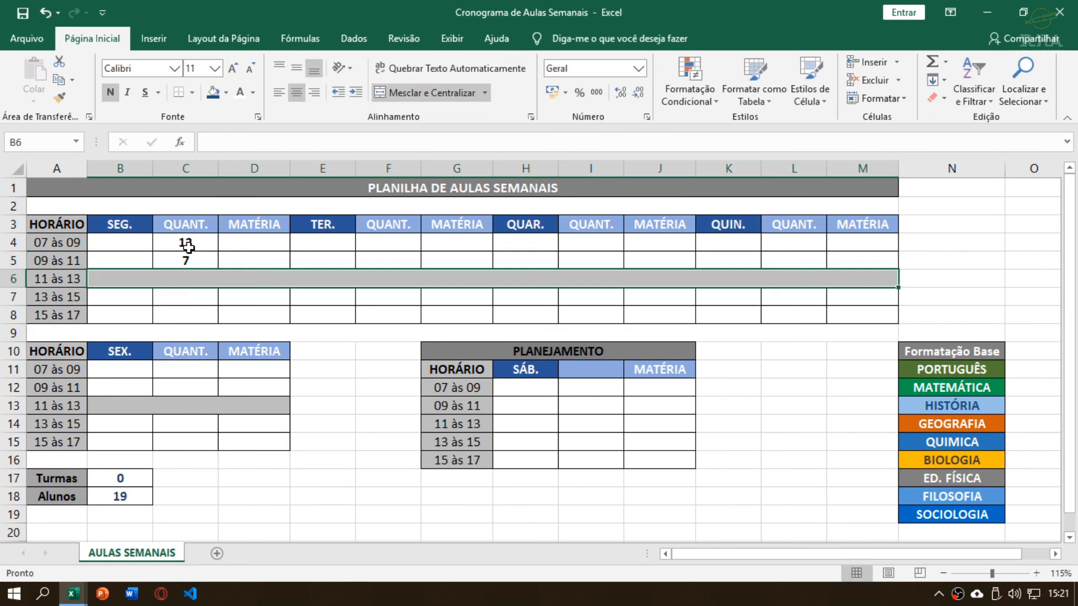
Clear the sample Monday student quantities from C4:C5
left_click_drag(187, 245, 190, 256)
key("Delete")
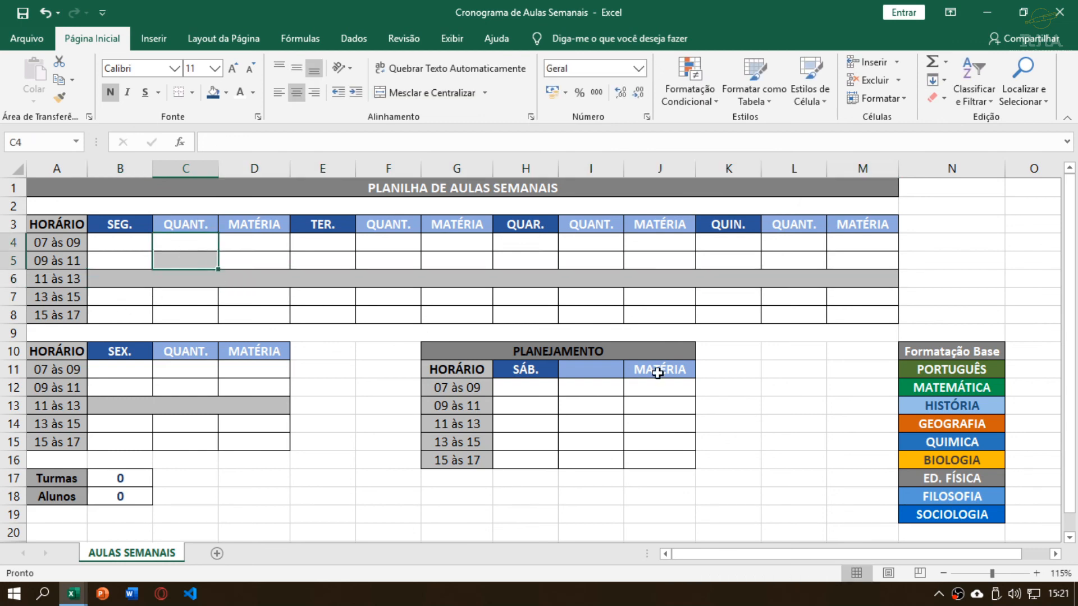
Examine the Saturday slots of the PLANEJAMENTO table and the Turmas and Alunos totals in B17:B18
left_click(561, 398)
left_click(511, 391)
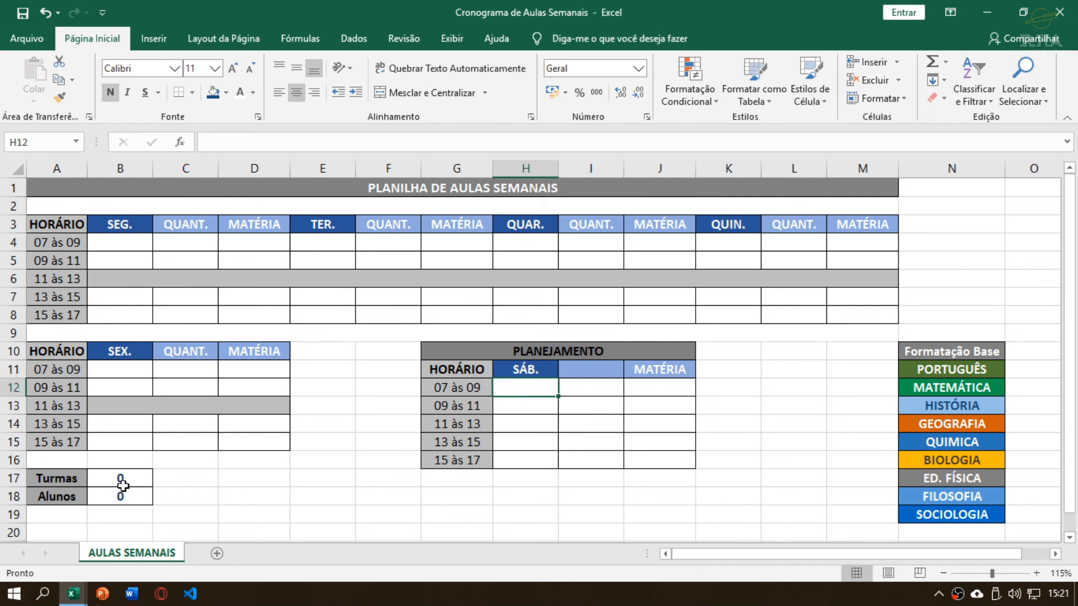
left_click_drag(121, 483, 120, 499)
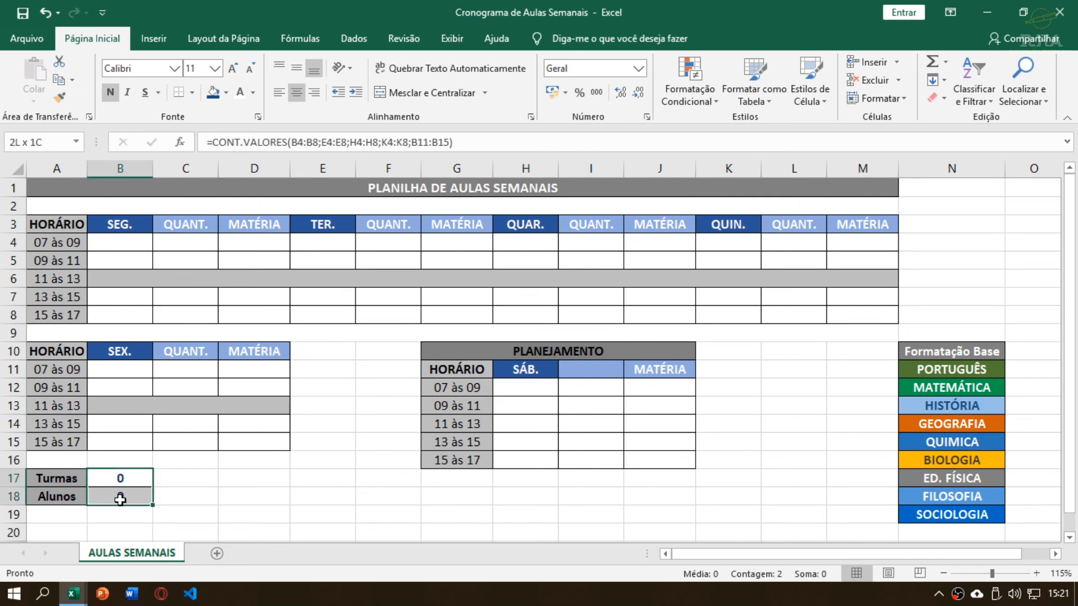
left_click(595, 412)
left_click(513, 388)
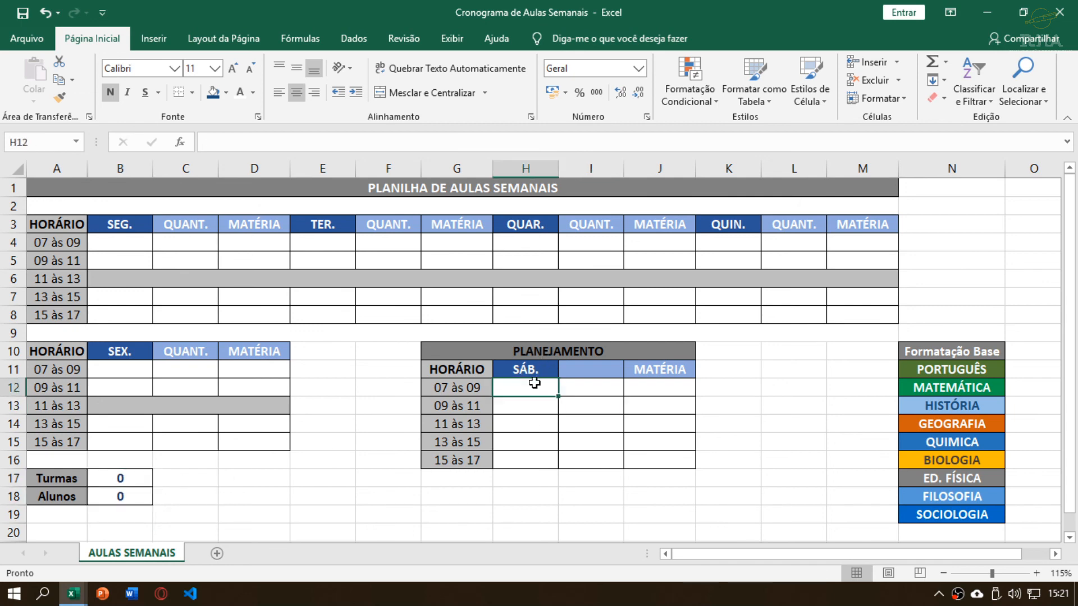
left_click_drag(533, 387, 525, 460)
left_click(518, 421)
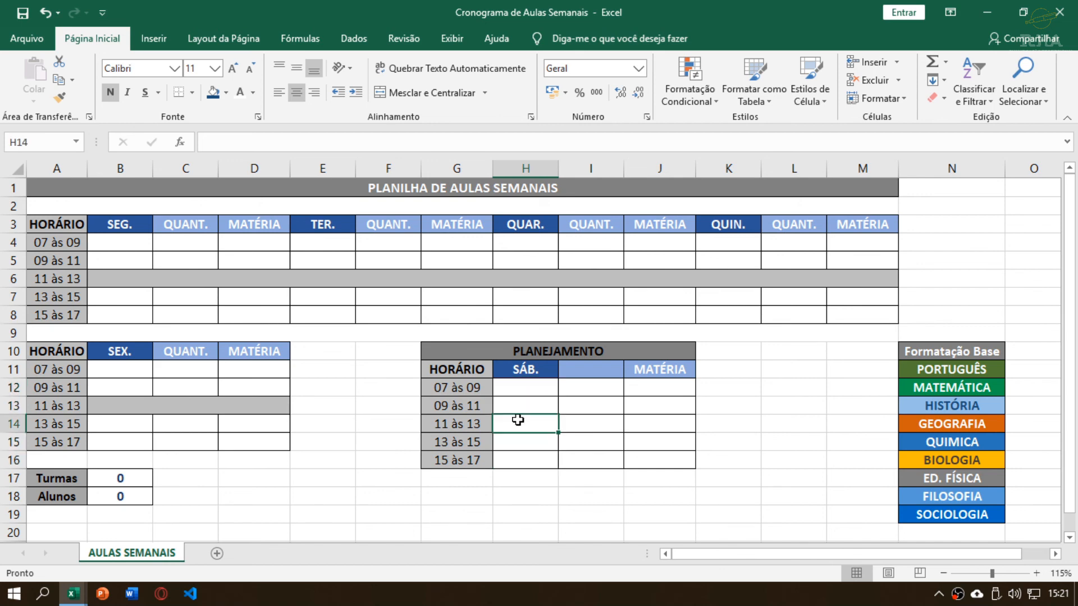
left_click(522, 388)
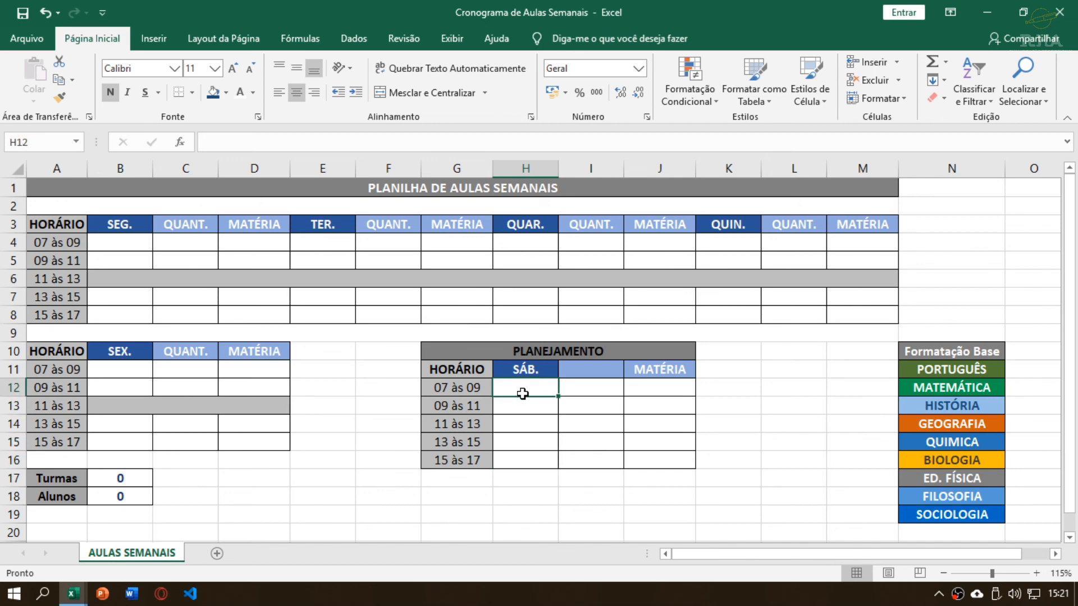
left_click_drag(527, 392, 527, 427)
left_click(525, 412)
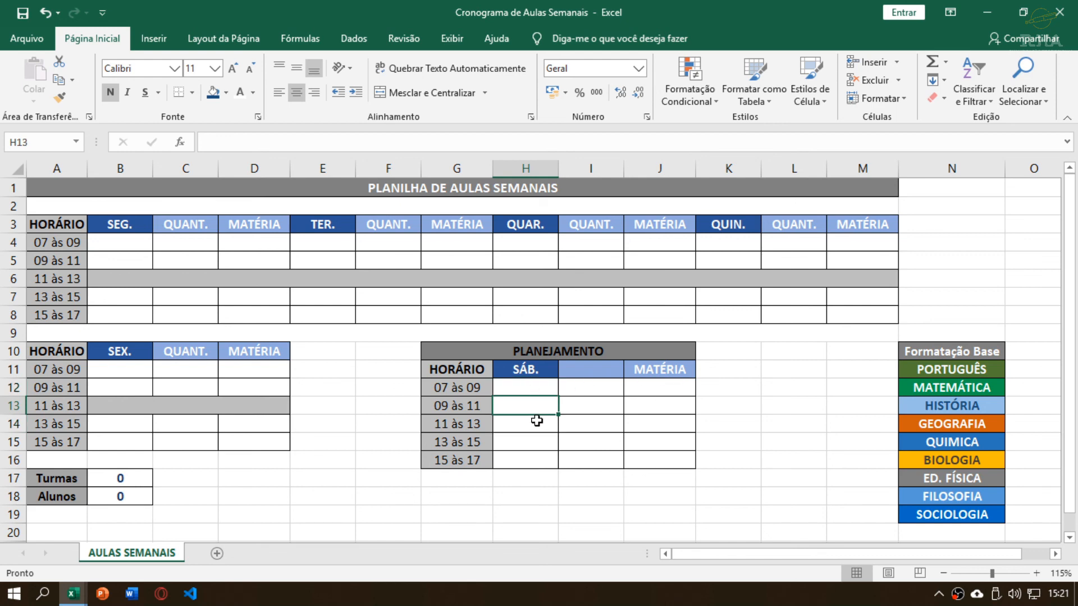
left_click_drag(534, 405, 533, 445)
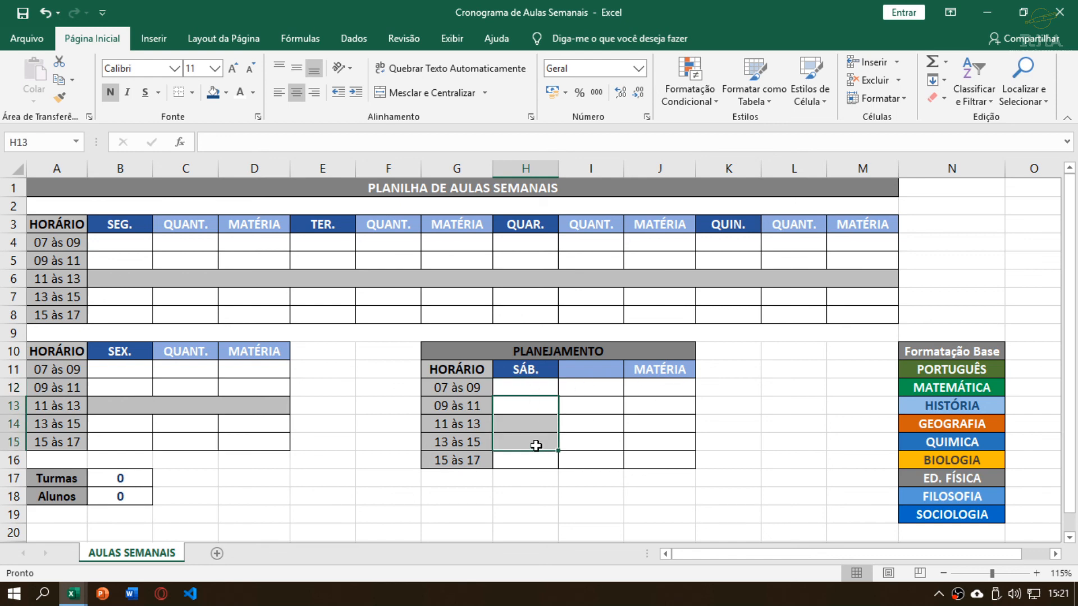
left_click(554, 409)
left_click(647, 409)
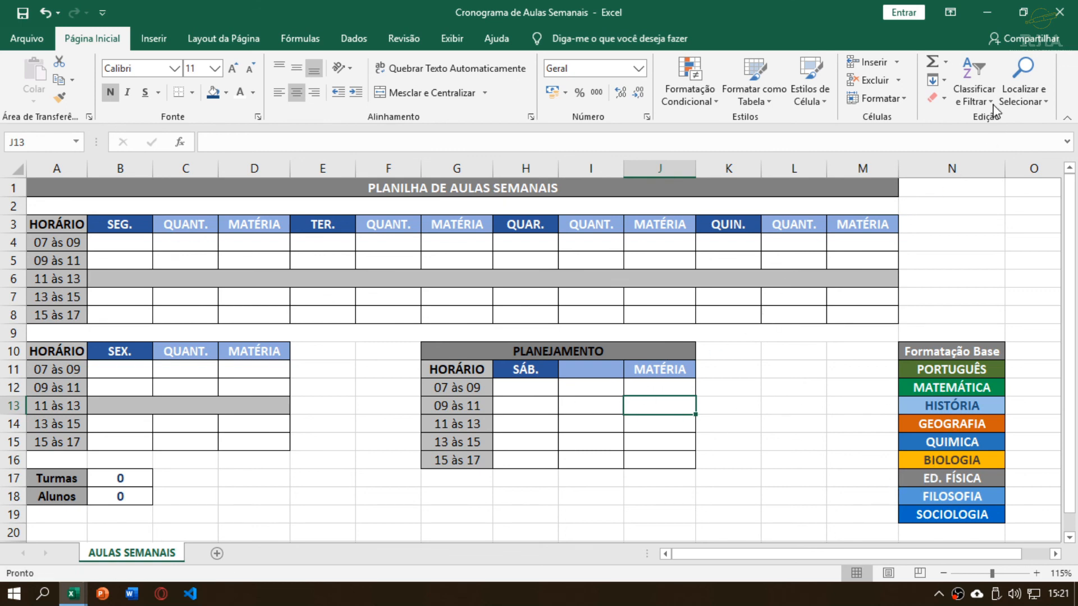
Minimize the class timetable workbook and review the Pasta1 study schedule down to its HORAS DE ESTUDO MENSAL section
left_click(988, 10)
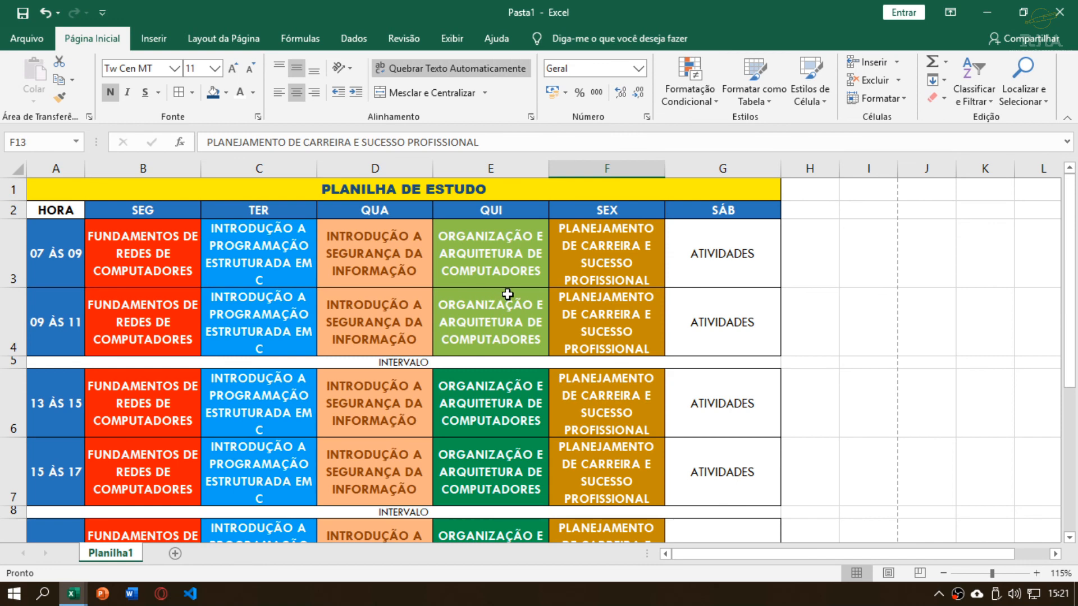
scroll(507, 294, "down", 1)
scroll(507, 294, "down", 1)
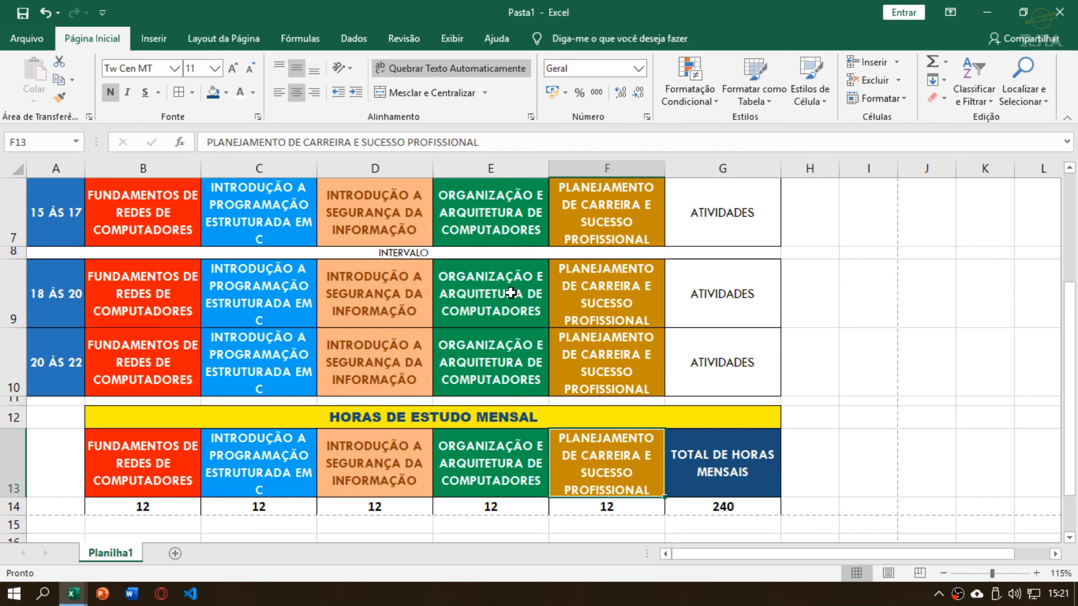
Minimize the Pasta1 and Planejamento de Estudos workbooks, then bring back the Cronograma de Aulas Semanais workbook
left_click(993, 15)
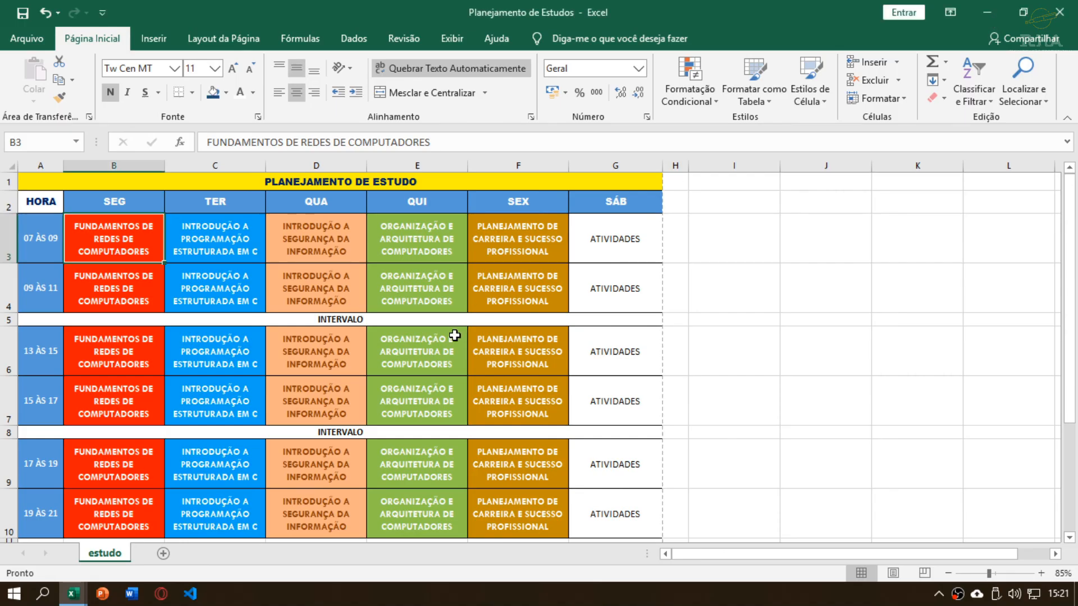
left_click(988, 12)
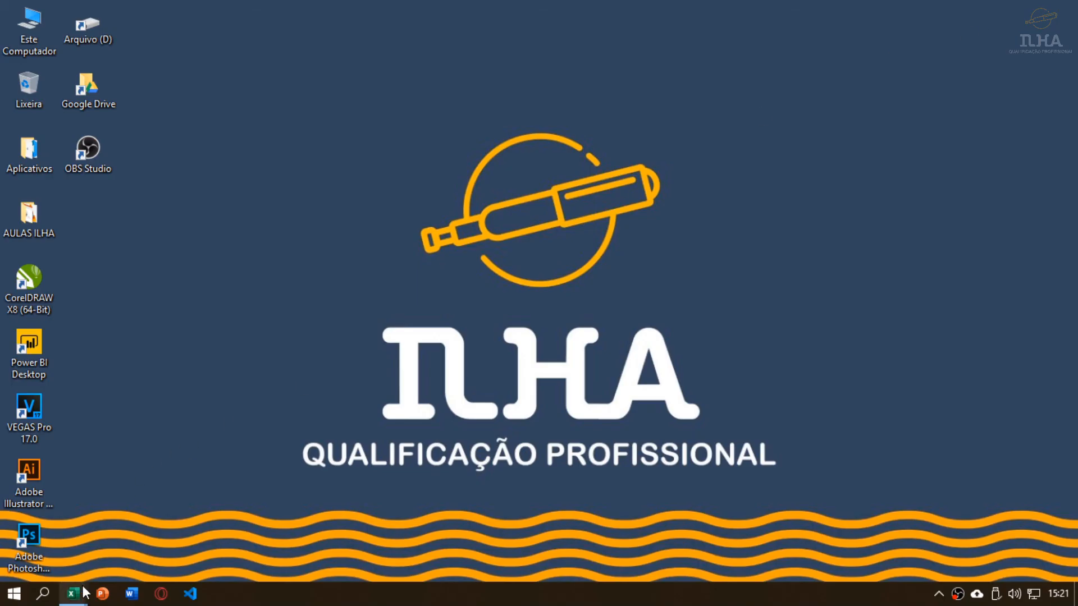
mouse_move(73, 593)
left_click(240, 558)
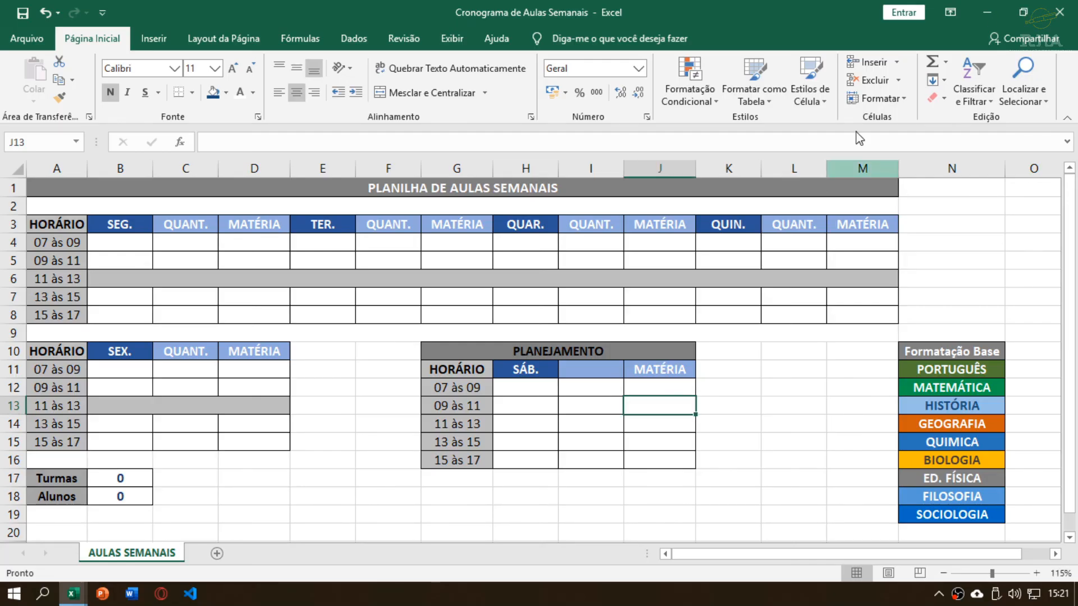